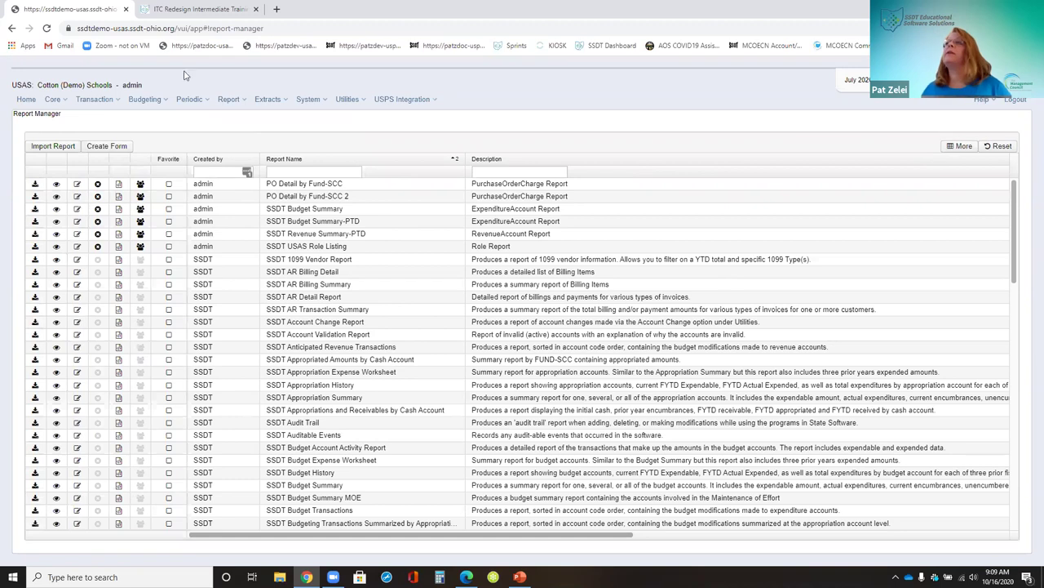
Filter the report list by name "ssdt b" and open the query options of the admin-created SSDT Budget Summary report
{"action": "left_click", "coordinate": [309, 173]}
{"action": "left_click", "coordinate": [302, 194]}
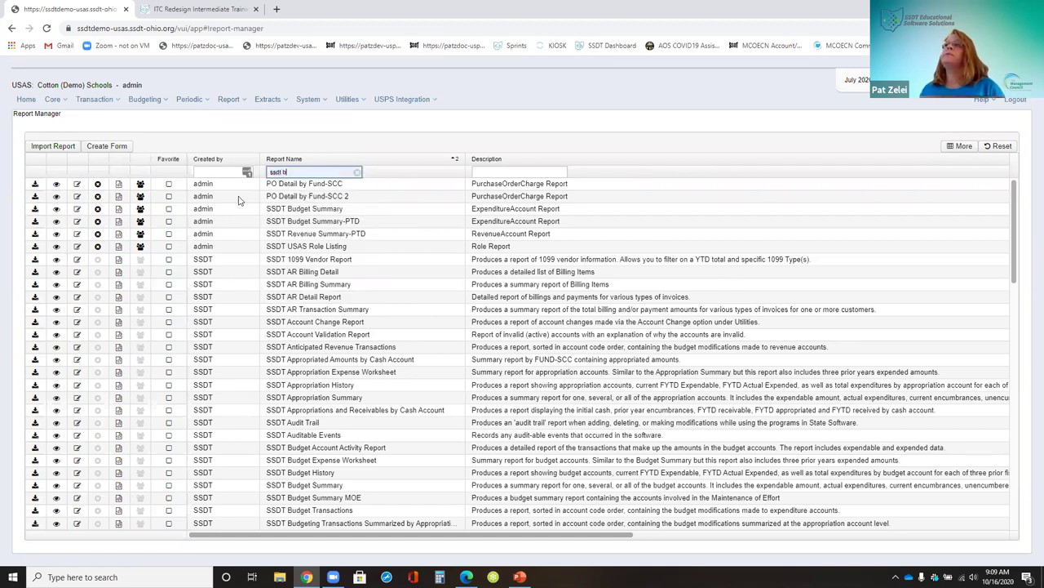
{"action": "left_click", "coordinate": [35, 184]}
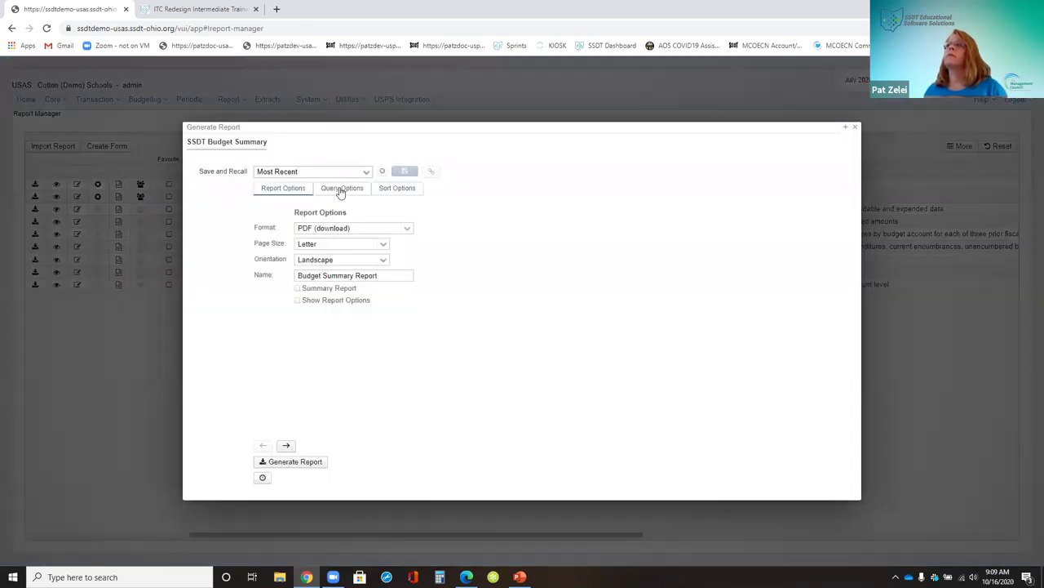
{"action": "left_click", "coordinate": [341, 188]}
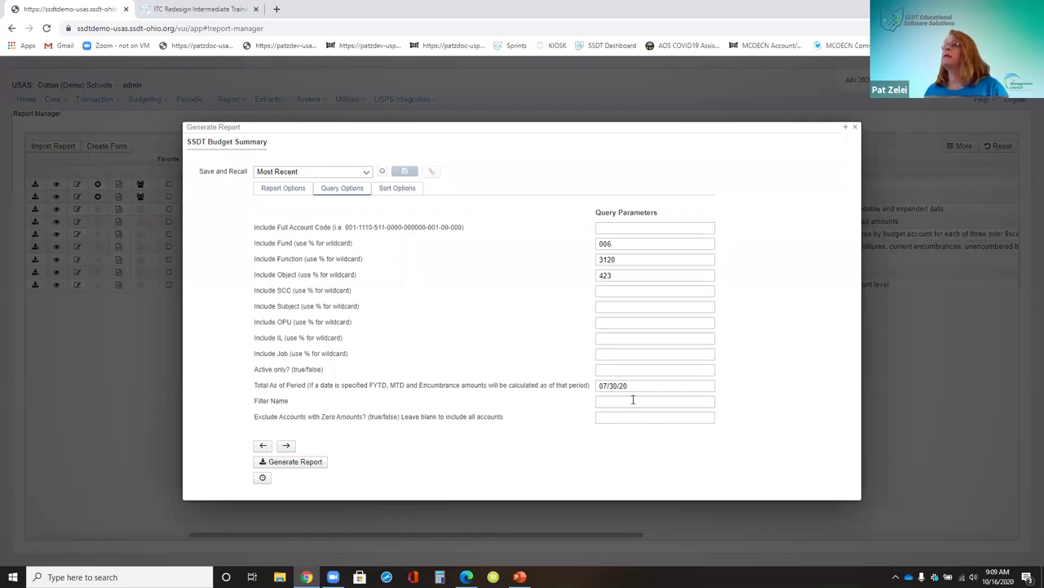
Clear the Total As of Period date and generate the Budget Summary PDF, closing the open PDFs after reviewing it
{"action": "left_click_drag", "start_coordinate": [634, 386], "coordinate": [580, 395]}
{"action": "key", "text": "BackSpace"}
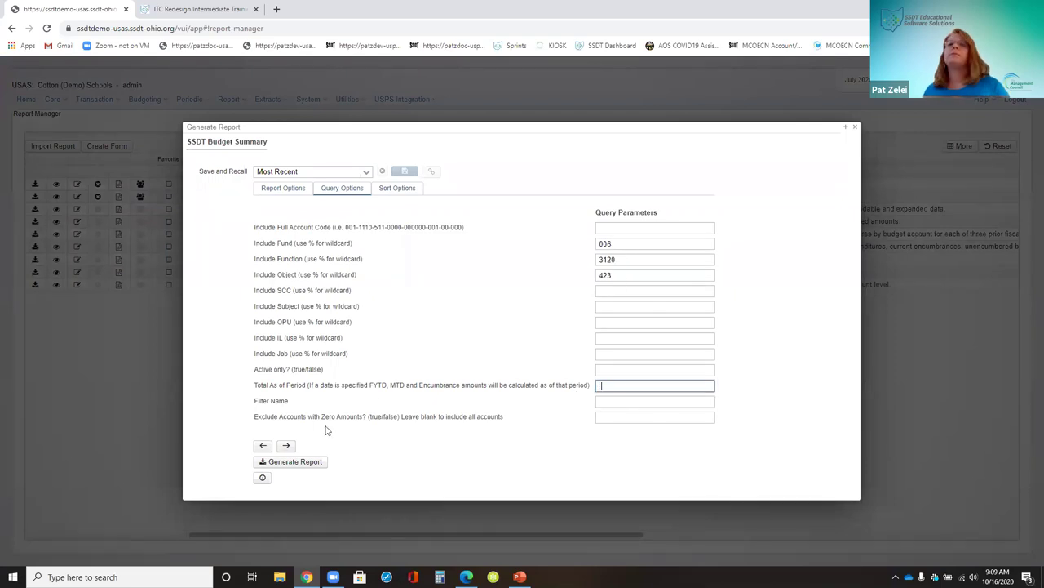
{"action": "left_click", "coordinate": [406, 351]}
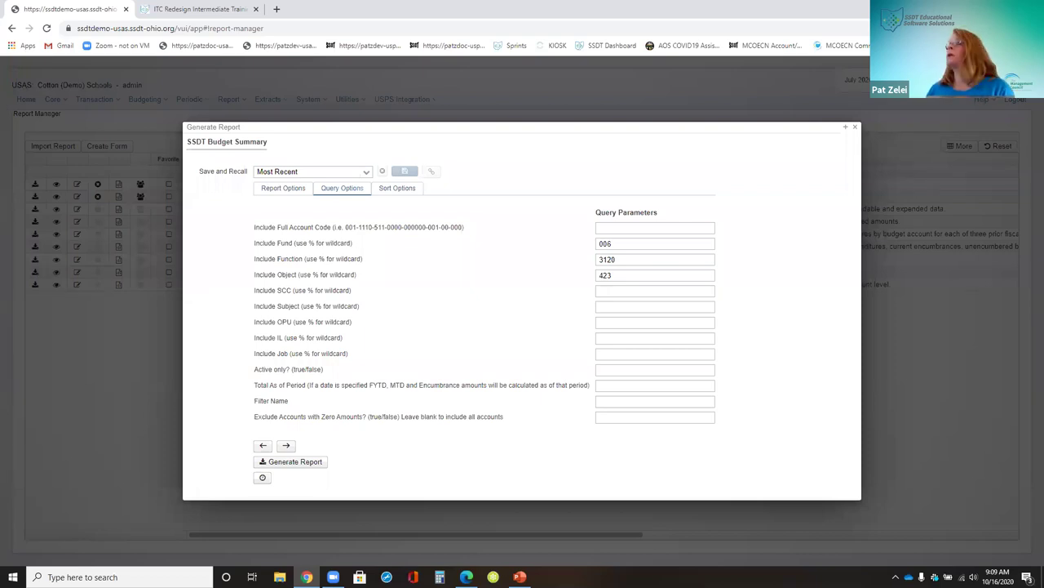
{"action": "left_click", "coordinate": [290, 461]}
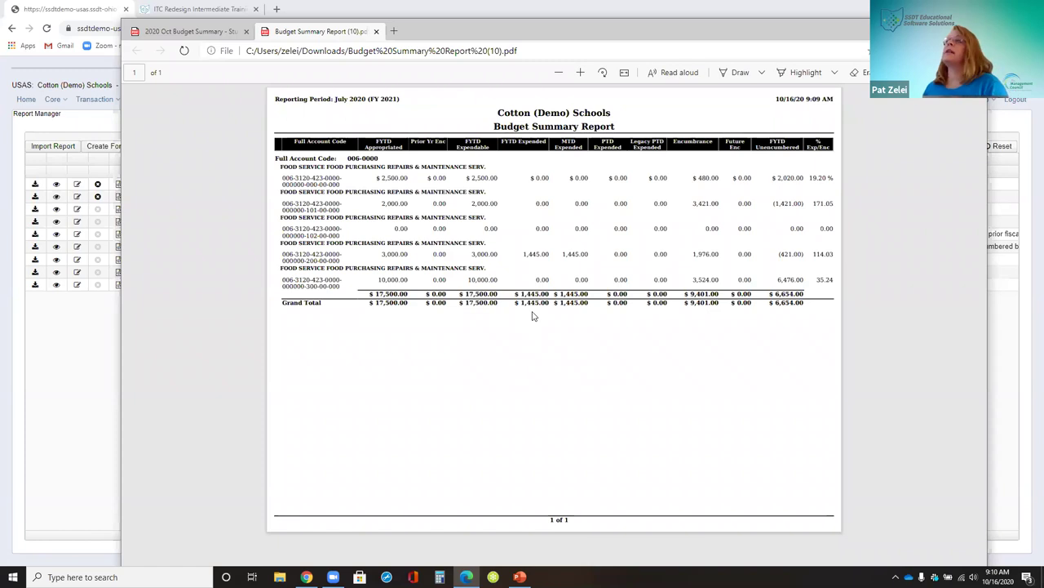
{"action": "left_click", "coordinate": [376, 33]}
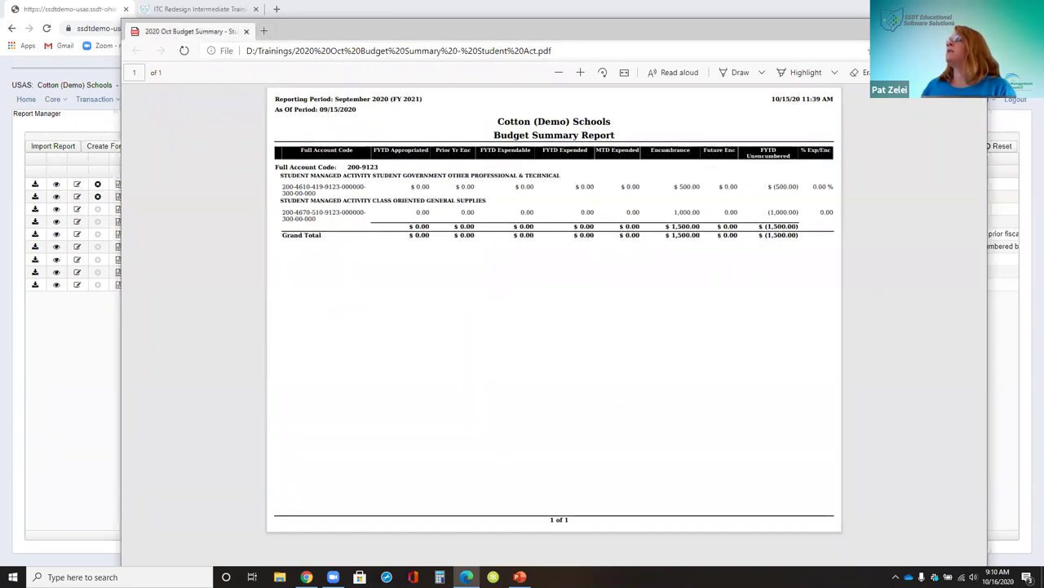
{"action": "left_click", "coordinate": [246, 31]}
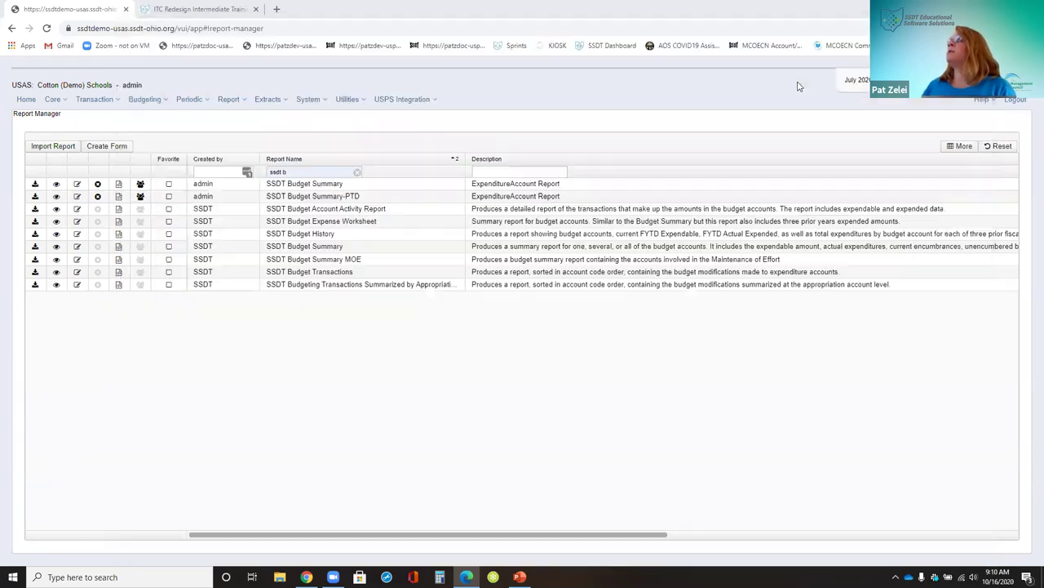
Open the list of expenditure accounts
{"action": "left_click", "coordinate": [53, 99]}
{"action": "left_click", "coordinate": [57, 115]}
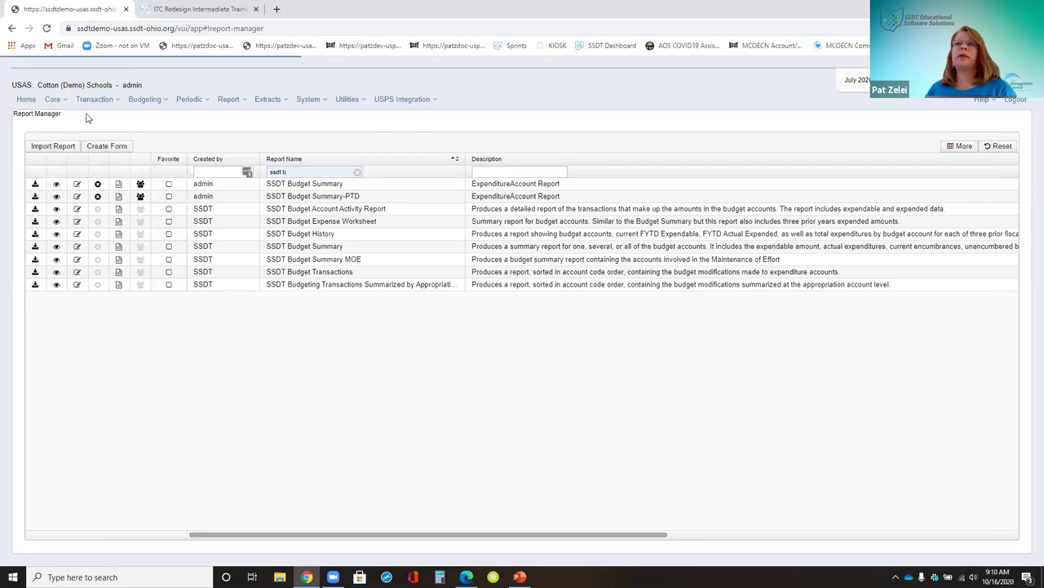
{"action": "left_click", "coordinate": [170, 116]}
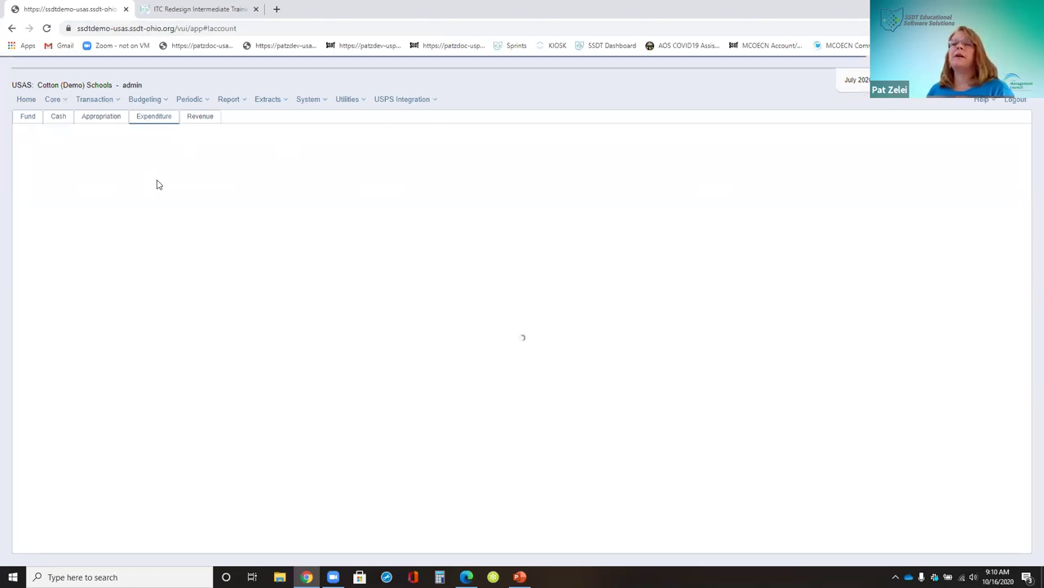
Filter the expenditure accounts to fund 006, function 3120, object 423 and OPU 200, and view the matching account's amounts
{"action": "left_click", "coordinate": [107, 187]}
{"action": "type", "text": "001"}
{"action": "key", "text": "Tab"}
{"action": "type", "text": "3120"}
{"action": "key", "text": "Tab"}
{"action": "type", "text": "4"}
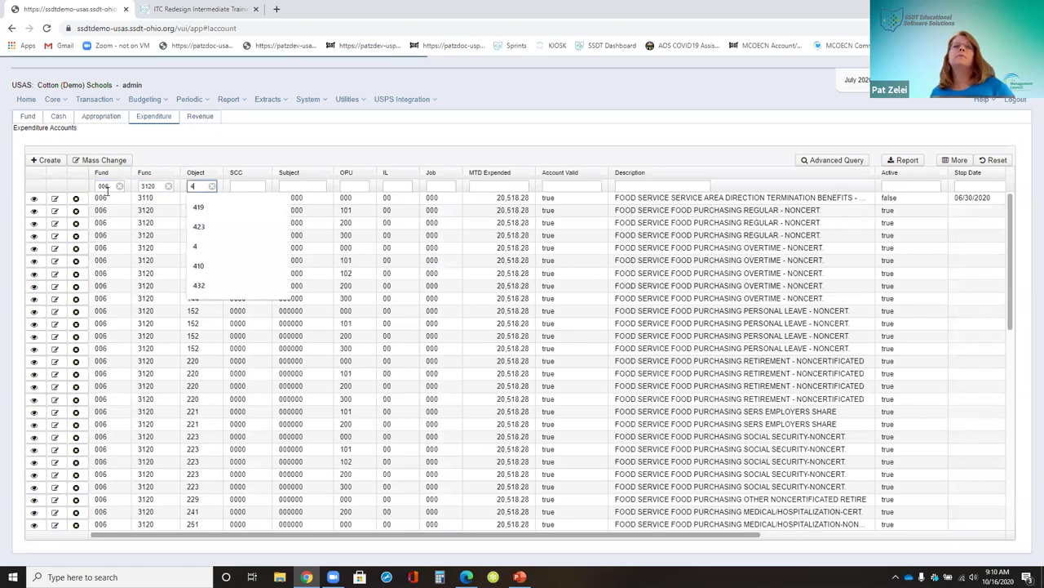
{"action": "type", "text": "23"}
{"action": "key", "text": "Tab"}
{"action": "key", "text": "Tab"}
{"action": "key", "text": "Tab"}
{"action": "type", "text": "200"}
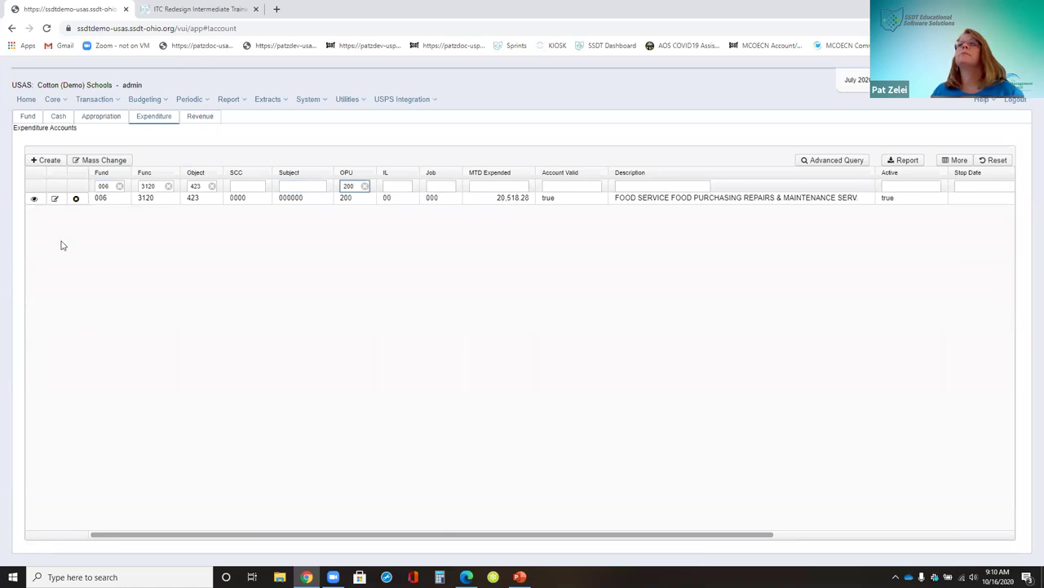
{"action": "left_click", "coordinate": [37, 199]}
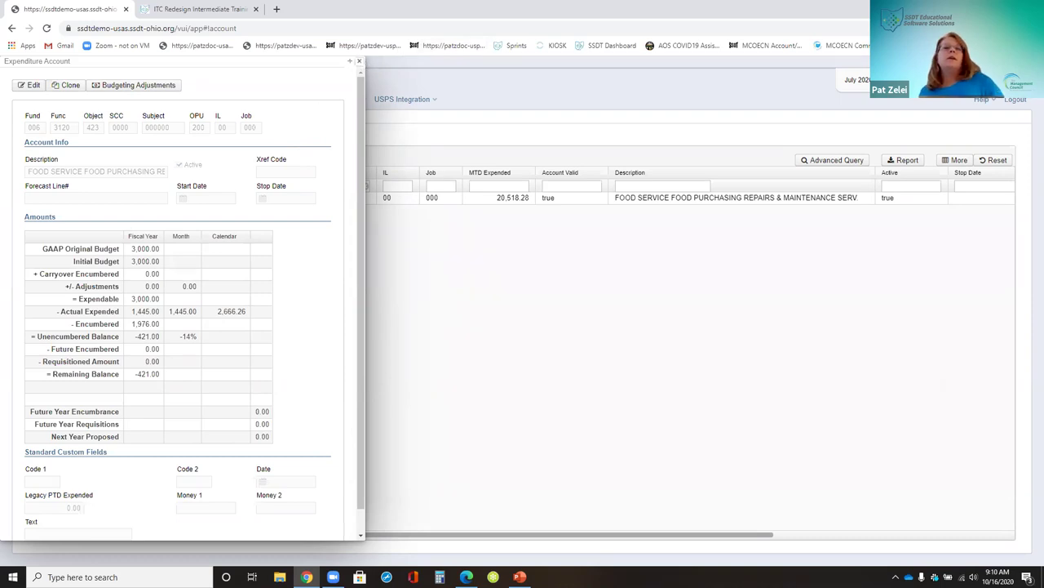
{"action": "key", "text": "Escape"}
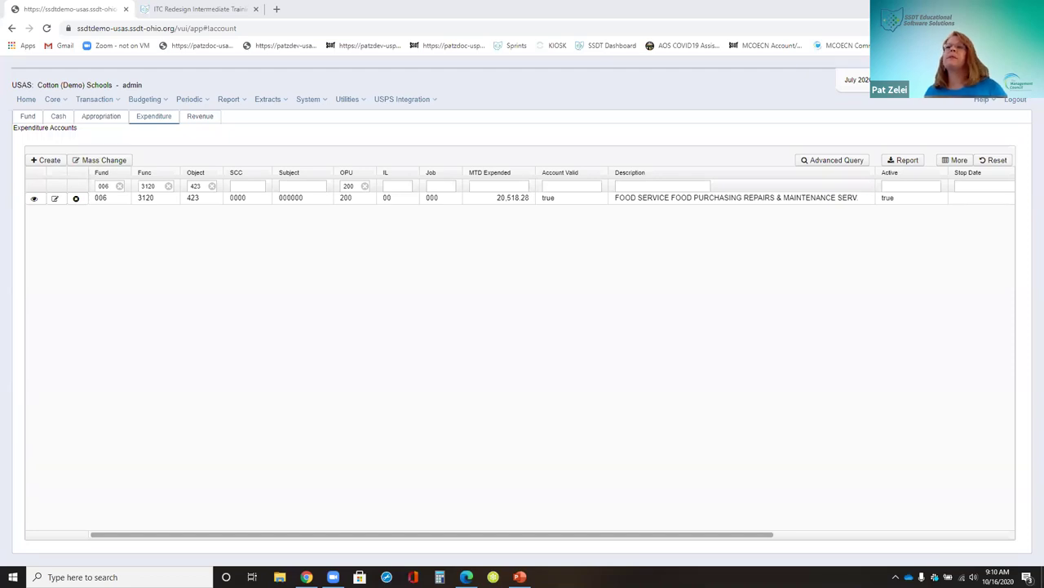
Make September of fiscal year 2021 the current posting period
{"action": "left_click", "coordinate": [56, 100]}
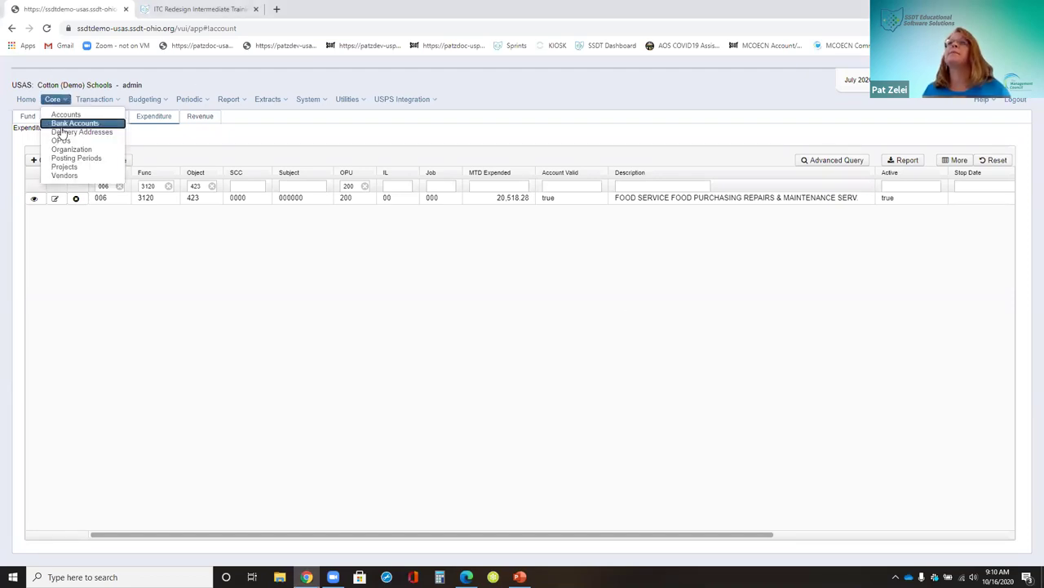
{"action": "left_click", "coordinate": [65, 159]}
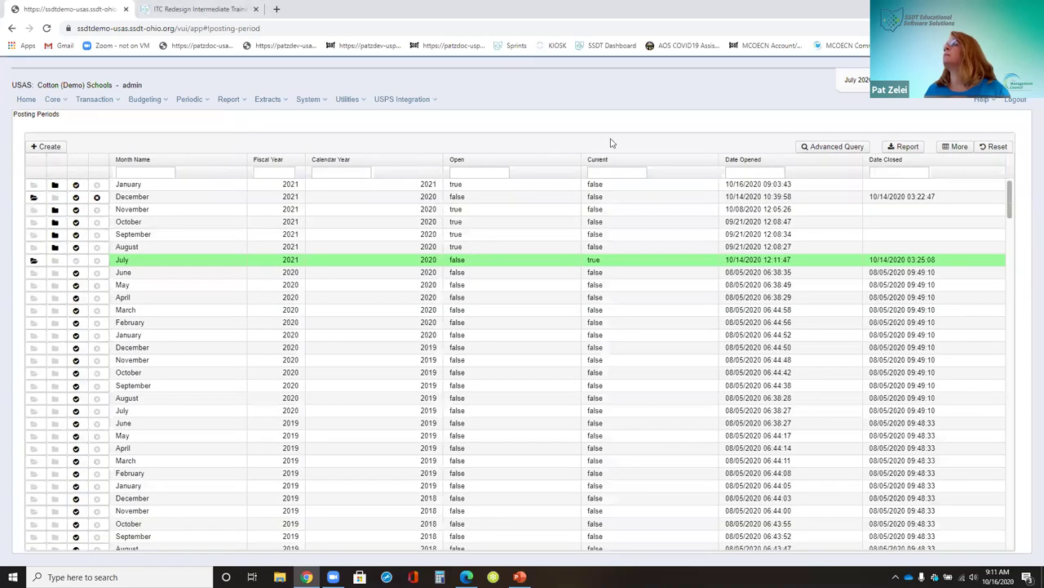
{"action": "left_click", "coordinate": [76, 235]}
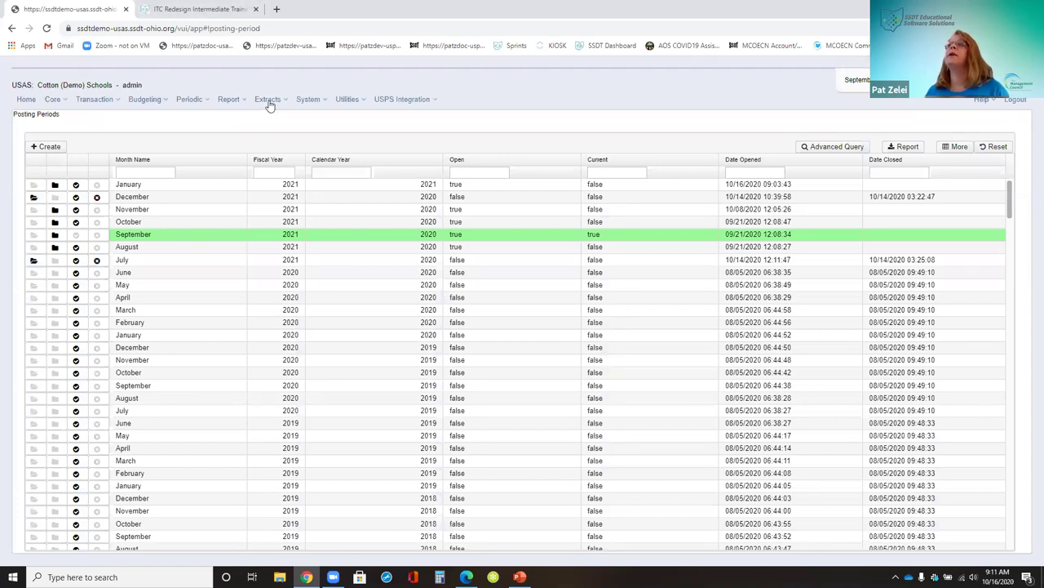
Return to the Report Manager and filter the report names by "ssdt b"
{"action": "left_click", "coordinate": [227, 99]}
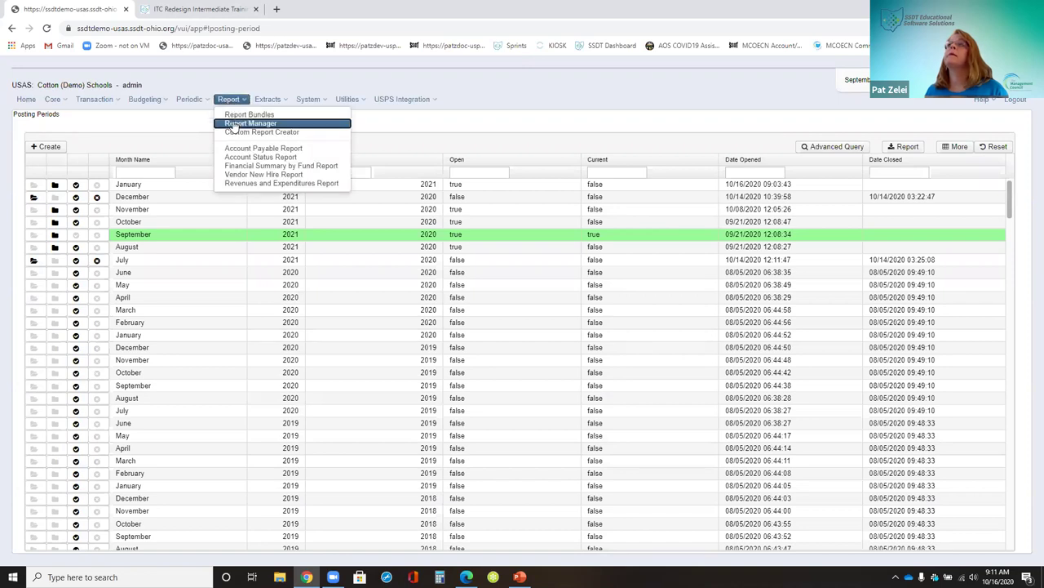
{"action": "left_click", "coordinate": [244, 116]}
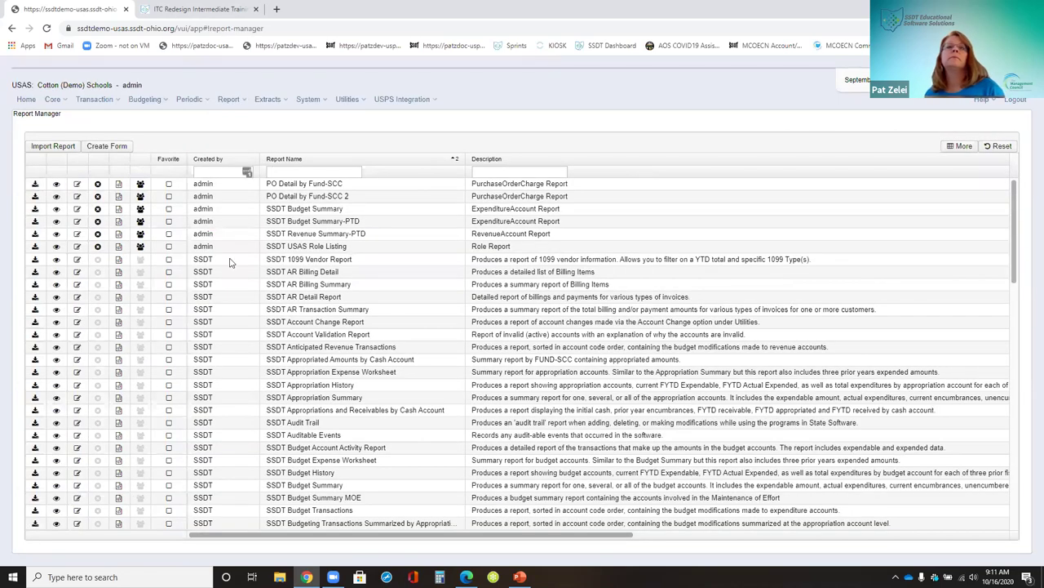
{"action": "left_click", "coordinate": [307, 172]}
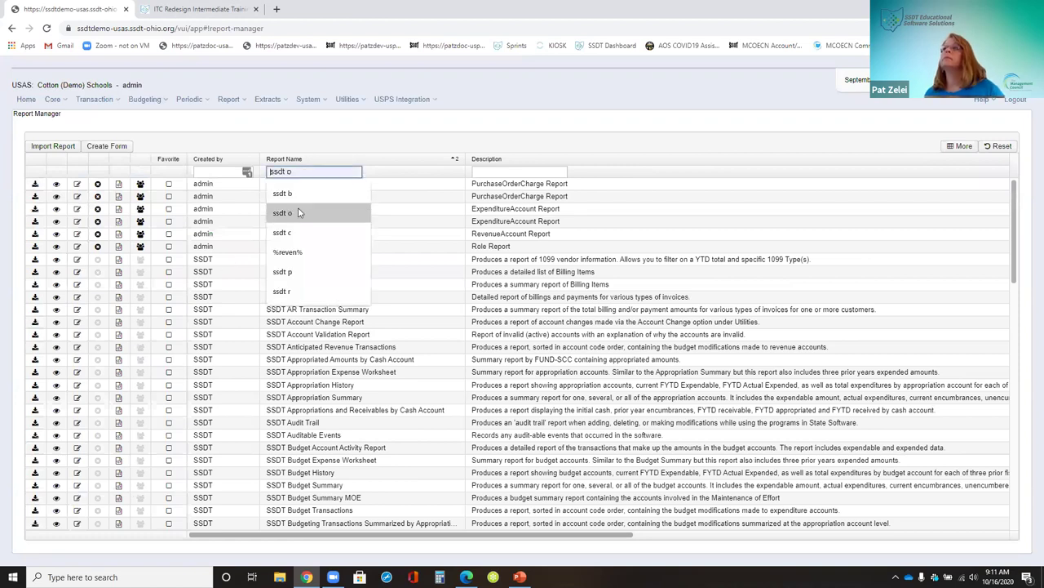
{"action": "left_click", "coordinate": [300, 194]}
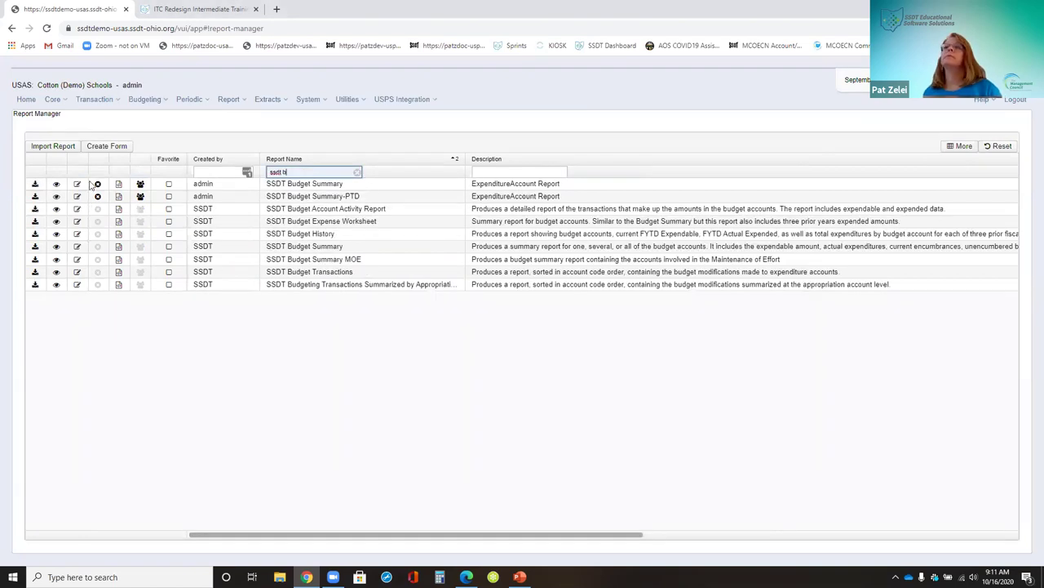
Generate the admin-created SSDT Budget Summary PDF with its recalled query options, review it, and return to the Report Manager
{"action": "left_click", "coordinate": [35, 184]}
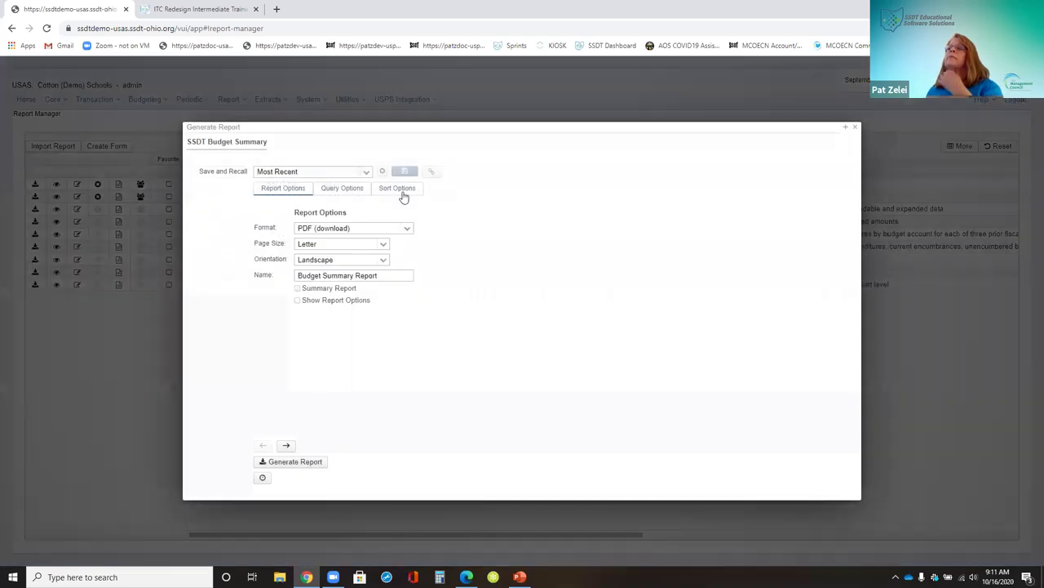
{"action": "left_click", "coordinate": [359, 189]}
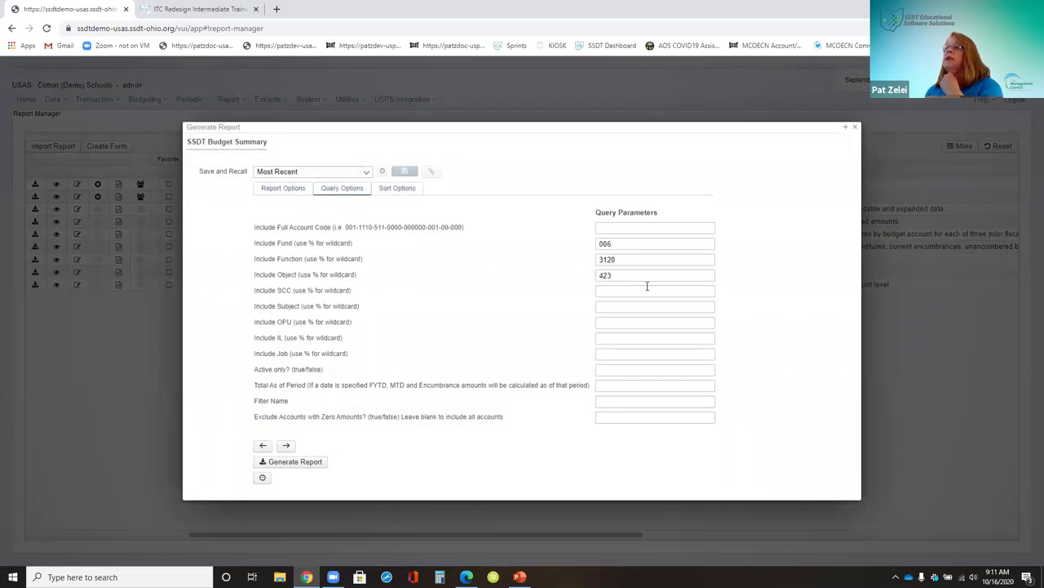
{"action": "left_click", "coordinate": [303, 462]}
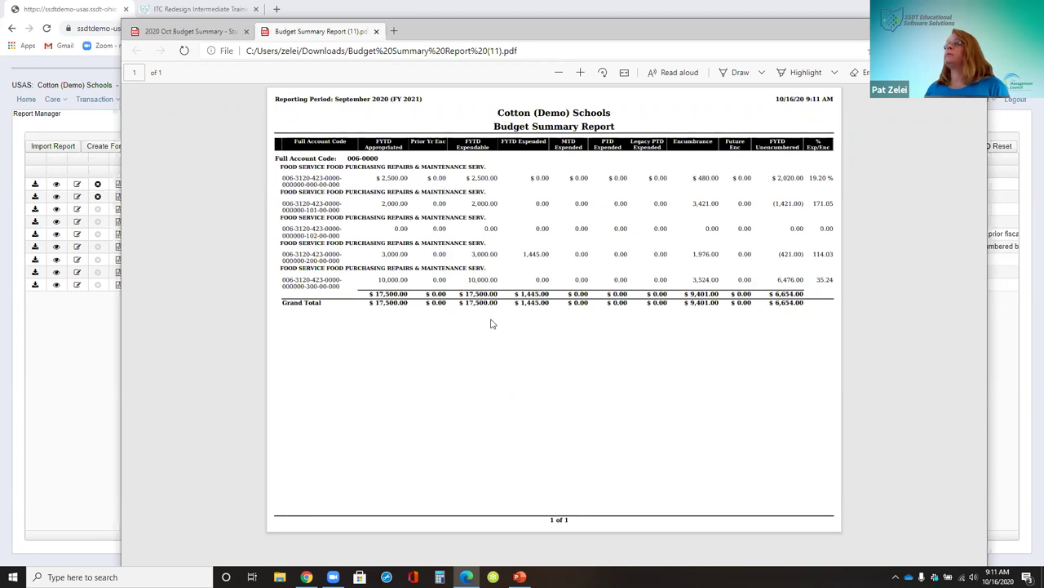
{"action": "key", "text": "alt+Tab"}
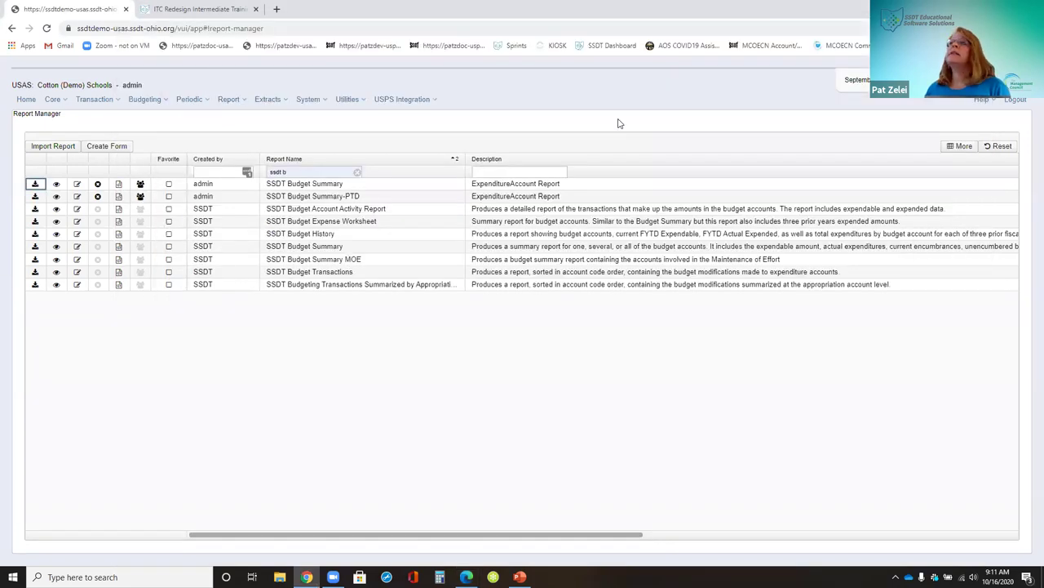
Go back to the list of expenditure accounts
{"action": "left_click", "coordinate": [53, 98]}
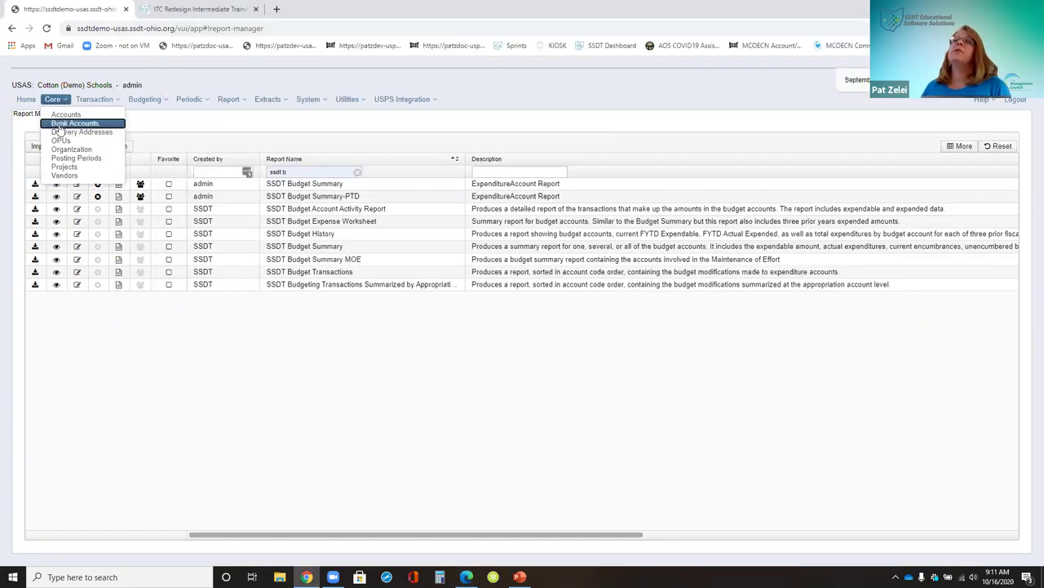
{"action": "left_click", "coordinate": [59, 114]}
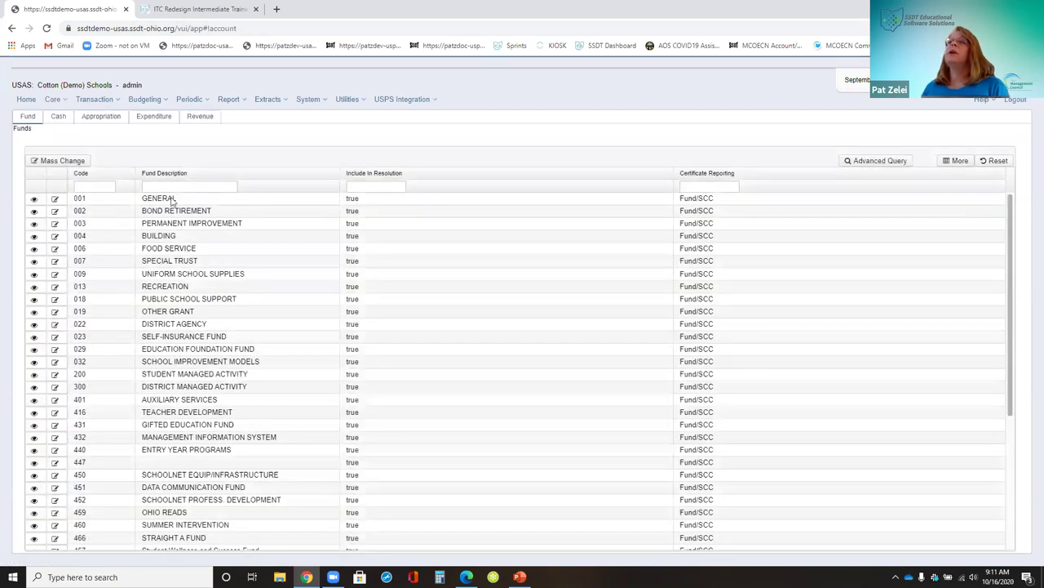
{"action": "left_click", "coordinate": [154, 118]}
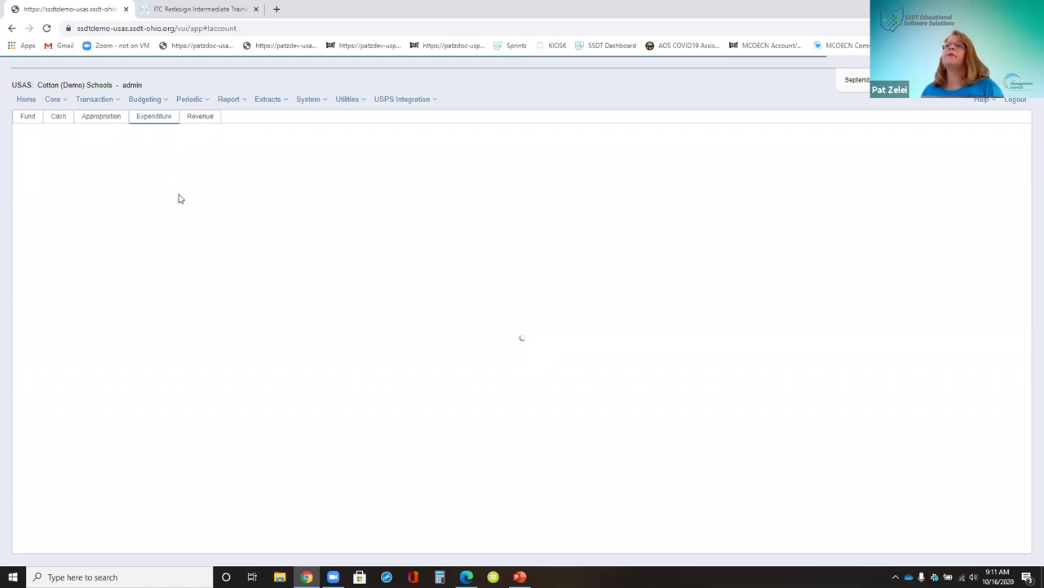
Filter the accounts to fund 006, function 3120, object 423, OPU 200 and check the matching account's amounts for the September period
{"action": "left_click", "coordinate": [101, 184]}
{"action": "type", "text": "001"}
{"action": "key", "text": "Tab"}
{"action": "type", "text": "3120"}
{"action": "key", "text": "Tab"}
{"action": "type", "text": "423"}
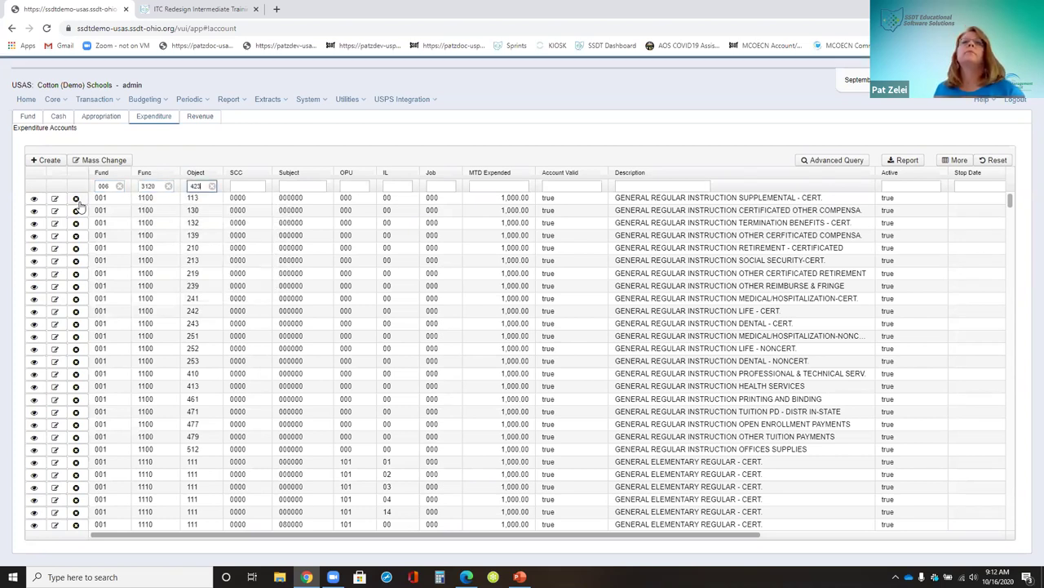
{"action": "key", "text": "Tab"}
{"action": "key", "text": "Tab"}
{"action": "key", "text": "Tab"}
{"action": "type", "text": "200"}
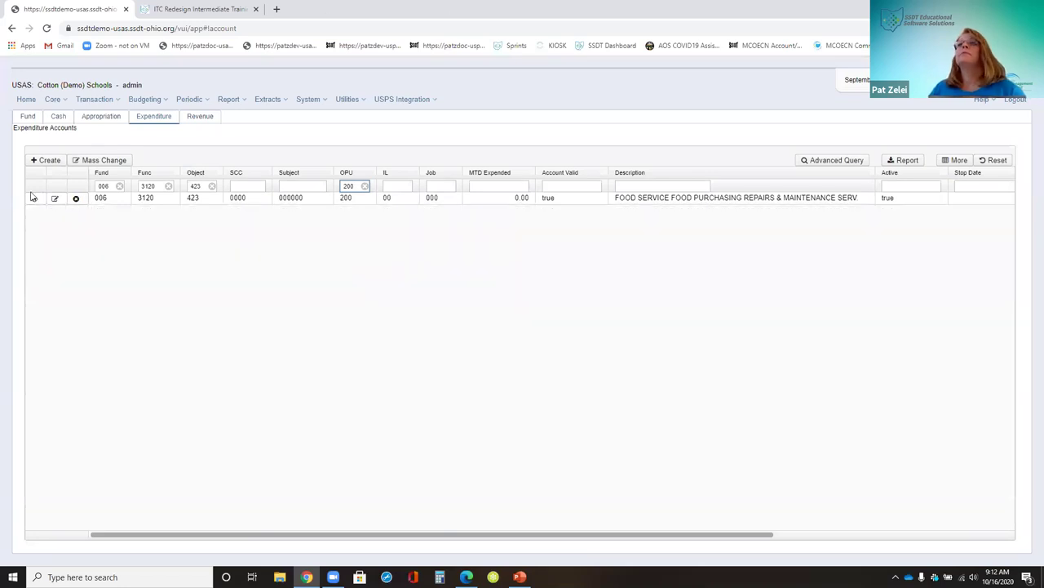
{"action": "left_click", "coordinate": [32, 197]}
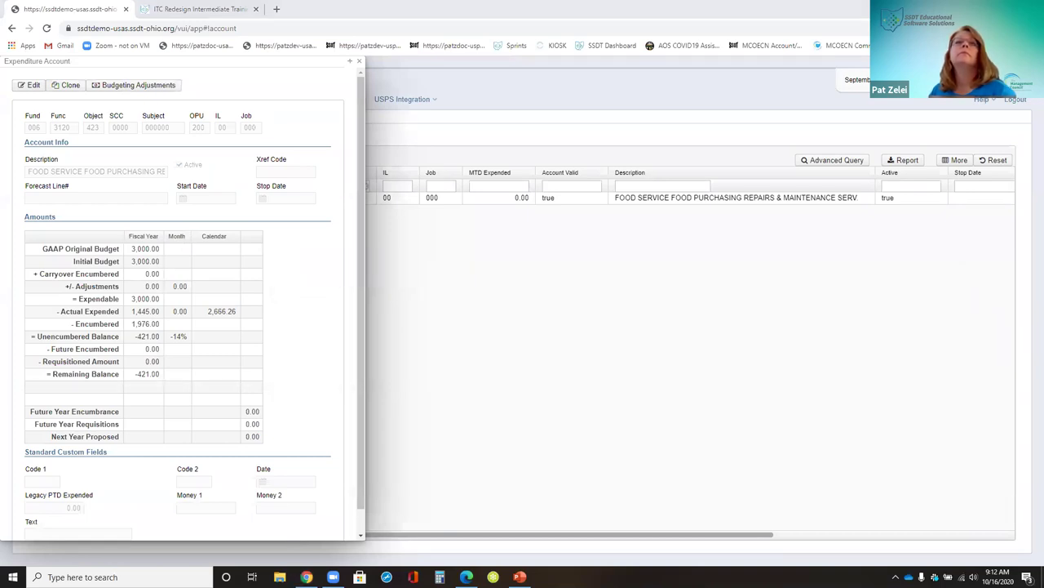
{"action": "left_click", "coordinate": [361, 63]}
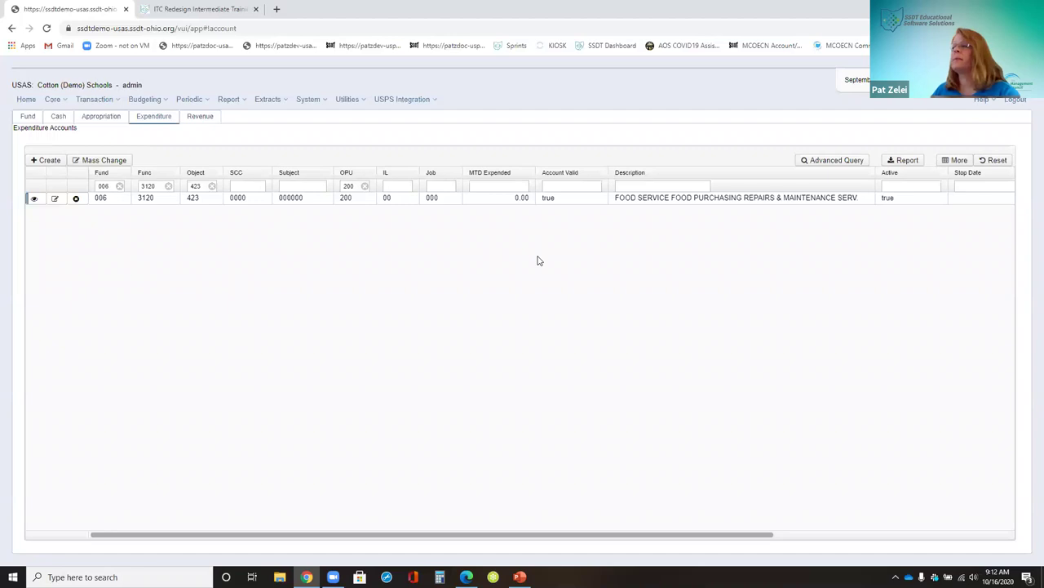
Switch to the PowerPoint training presentation and show slide 8, Open Posting Period
{"action": "left_click", "coordinate": [520, 577]}
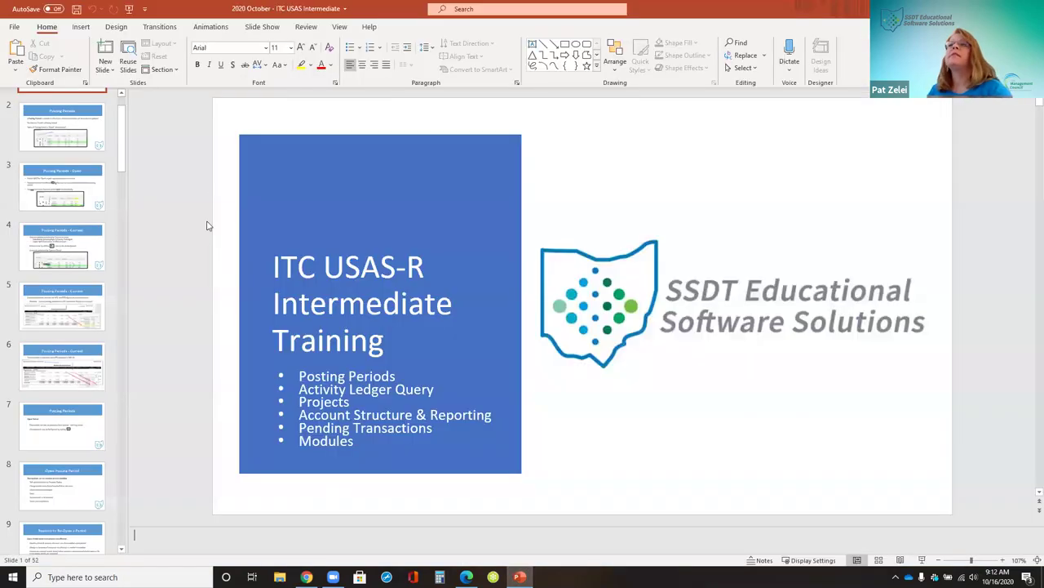
{"action": "left_click", "coordinate": [43, 474]}
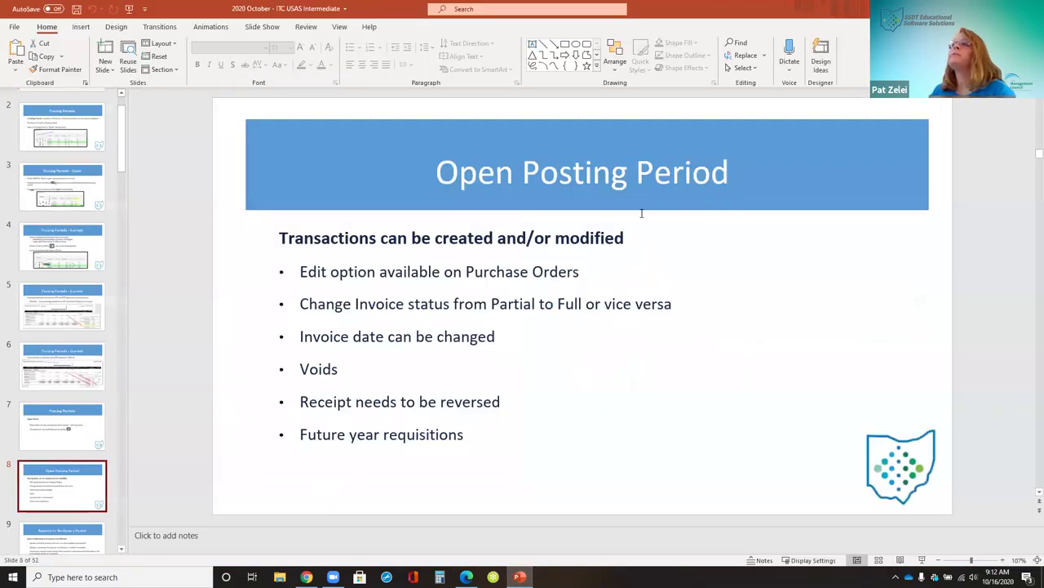
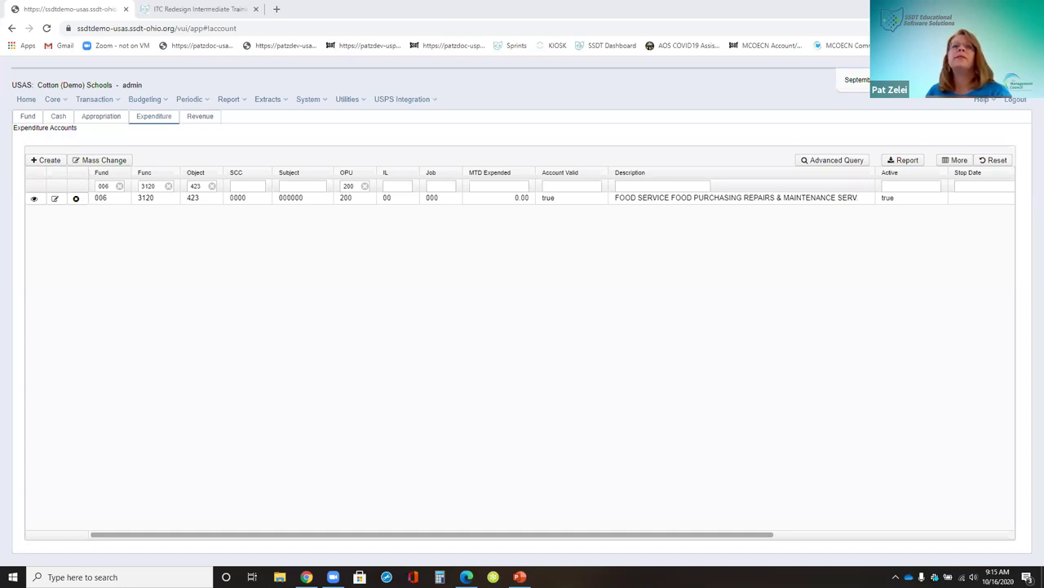
Open the Report Manager and filter the report names by "ssdt r"
{"action": "left_click", "coordinate": [232, 99]}
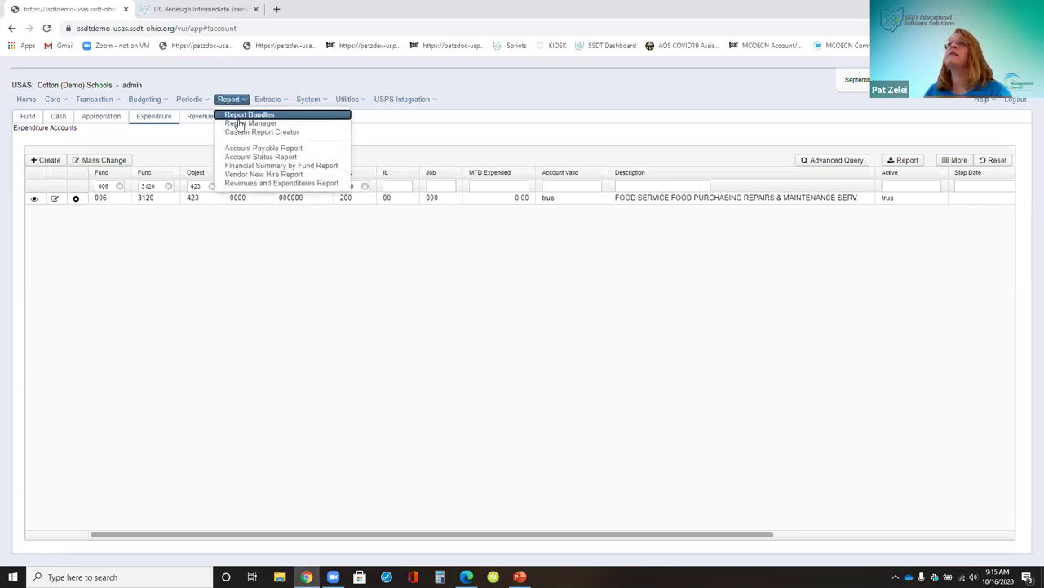
{"action": "left_click", "coordinate": [239, 123]}
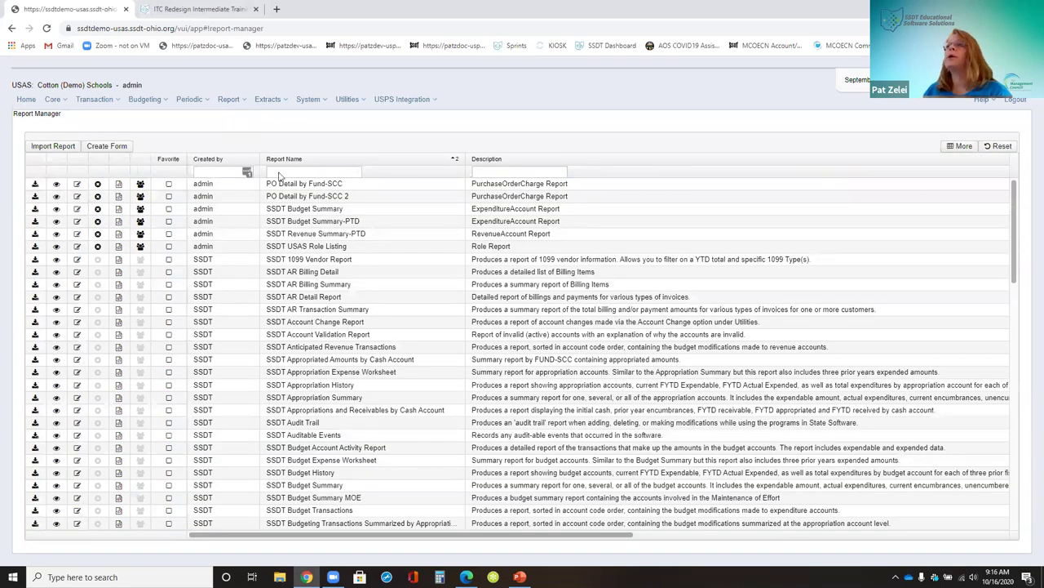
{"action": "left_click", "coordinate": [292, 174]}
{"action": "left_click", "coordinate": [300, 288]}
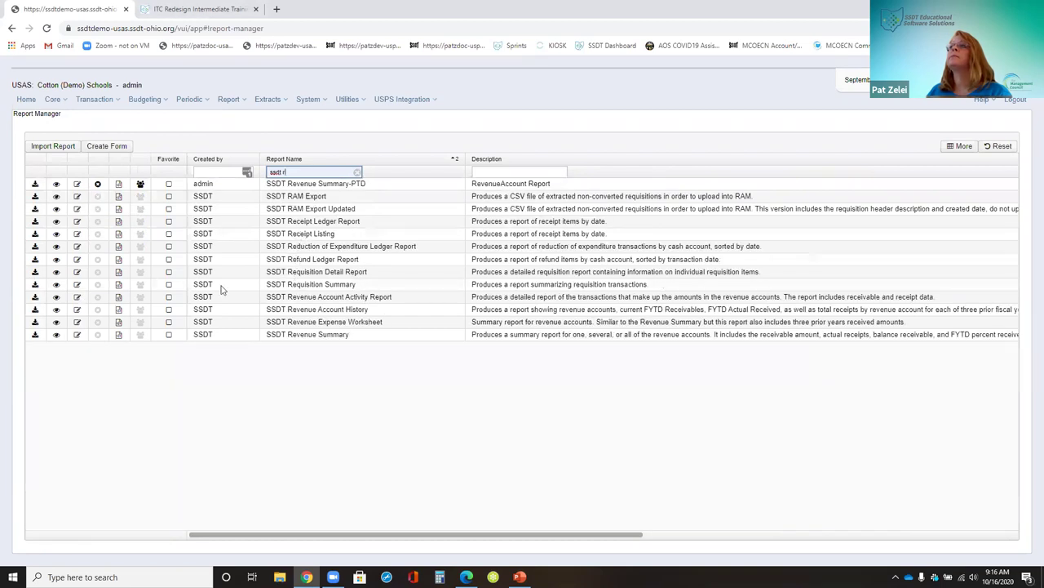
Check the query options of the SSDT Requisition Summary report, including its transaction start and end dates, and close the dialog
{"action": "left_click", "coordinate": [36, 286]}
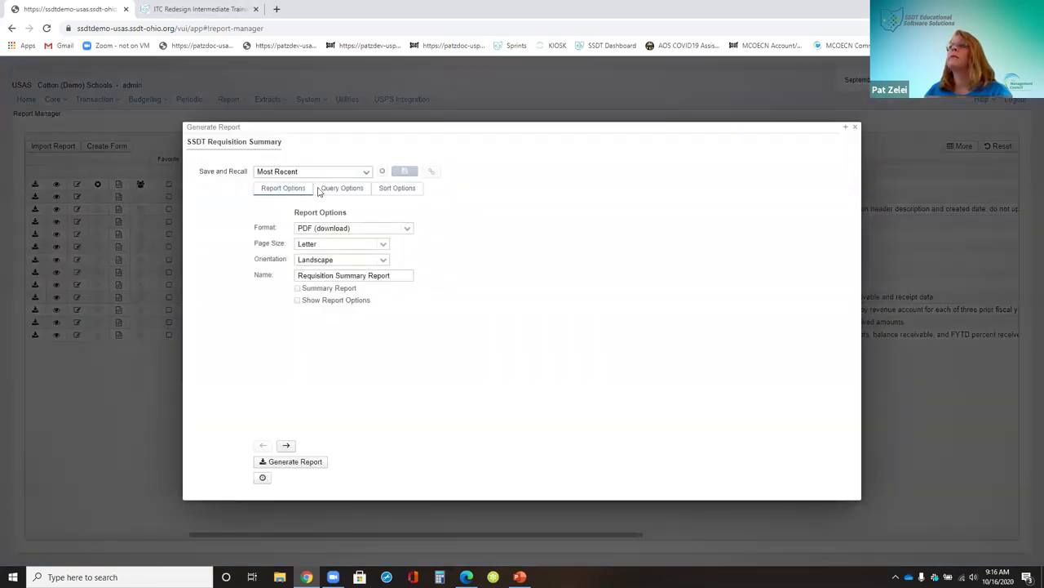
{"action": "left_click", "coordinate": [336, 188]}
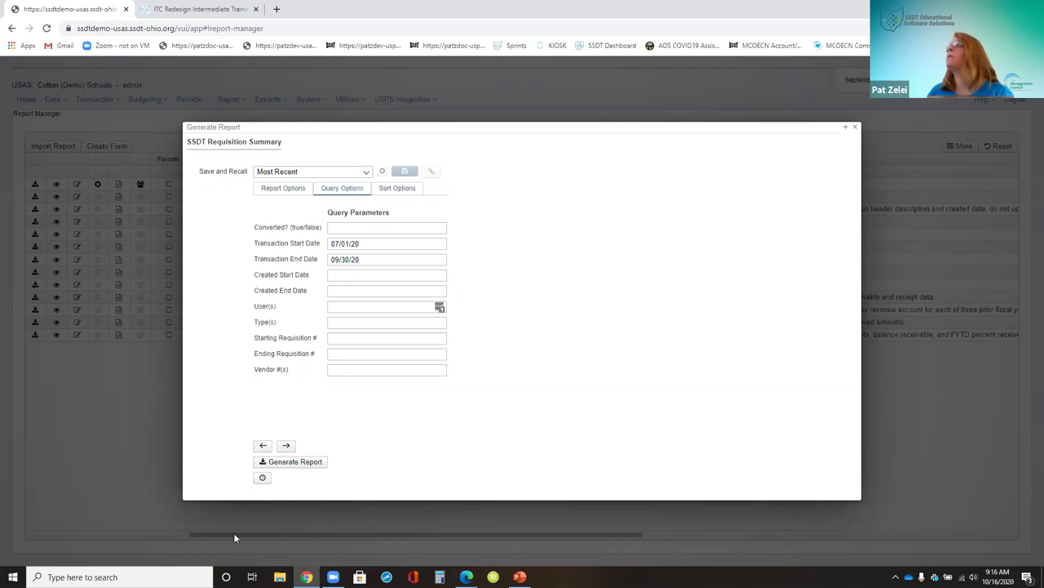
{"action": "left_click", "coordinate": [853, 128]}
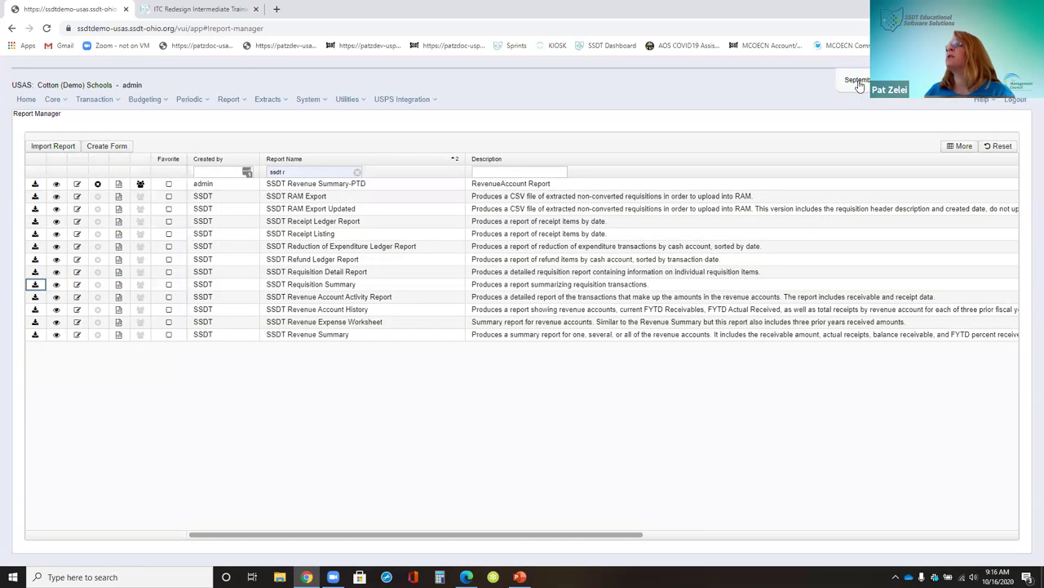
Generate the SSDT Requisition Summary PDF with transaction dates 07/01/20 to 09/30/20, review it, and return to the Report Manager
{"action": "left_click", "coordinate": [36, 285]}
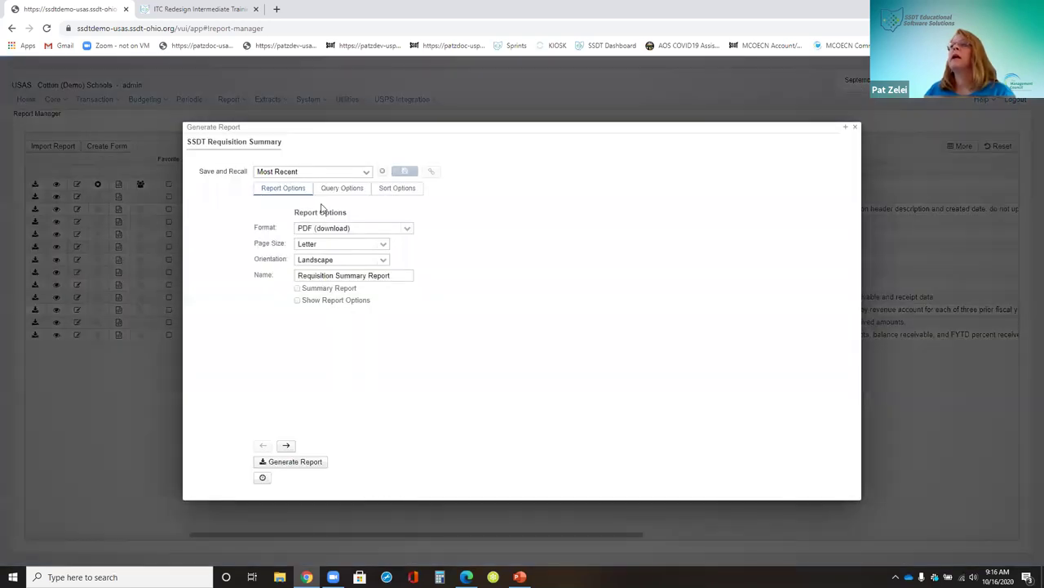
{"action": "left_click", "coordinate": [326, 188]}
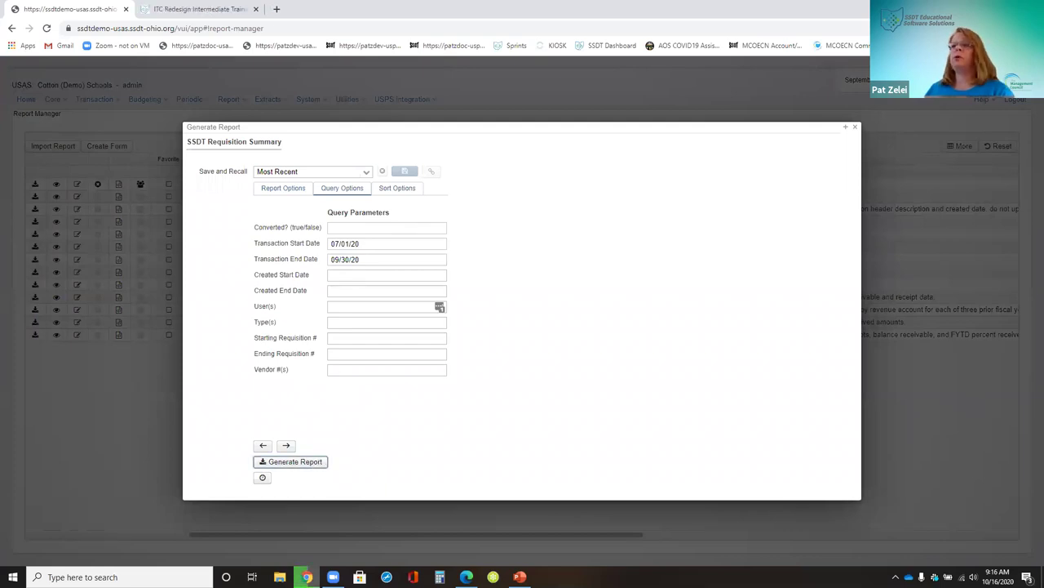
{"action": "key", "text": "Return"}
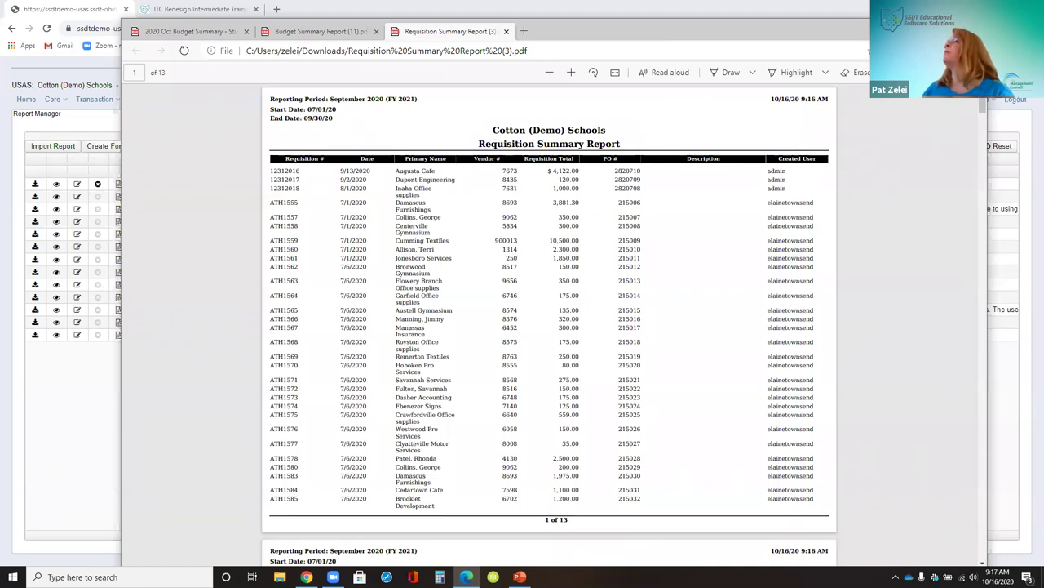
{"action": "key", "text": "alt+Tab"}
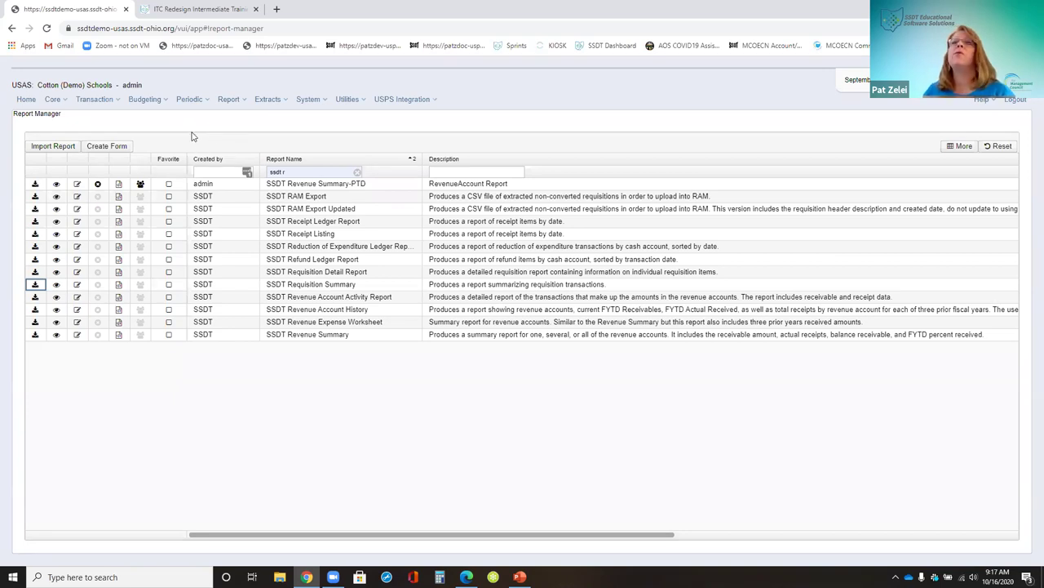
Reload the Report Manager and filter the report names by "ssdt b"
{"action": "left_click", "coordinate": [234, 101]}
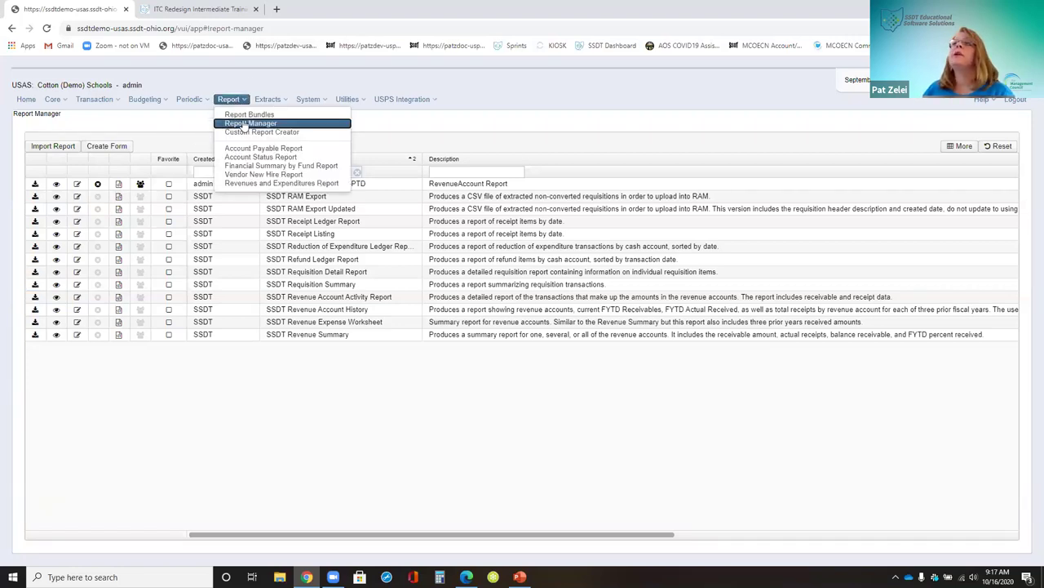
{"action": "left_click", "coordinate": [250, 122]}
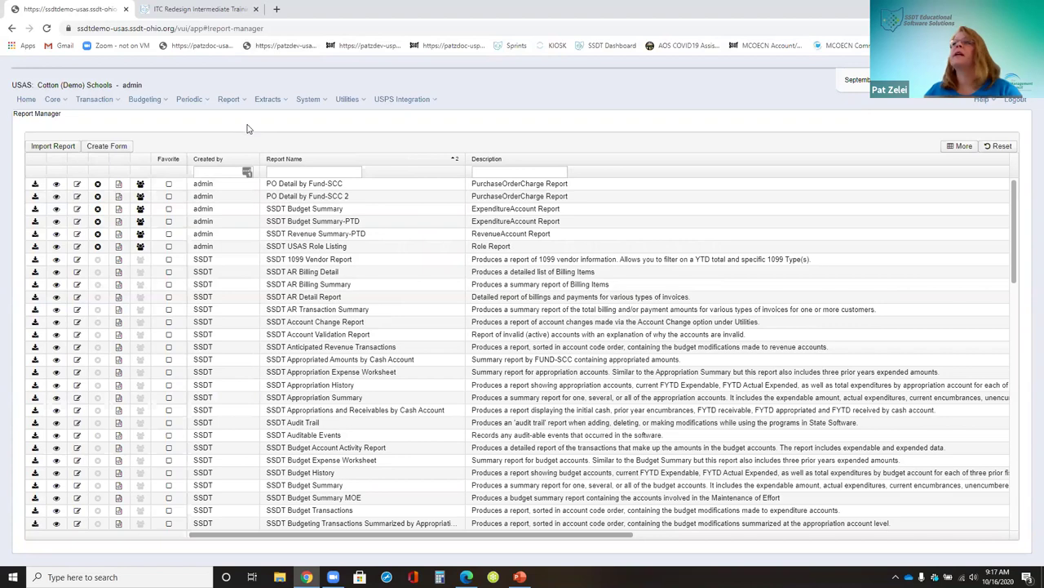
{"action": "left_click", "coordinate": [312, 173]}
{"action": "left_click", "coordinate": [311, 195]}
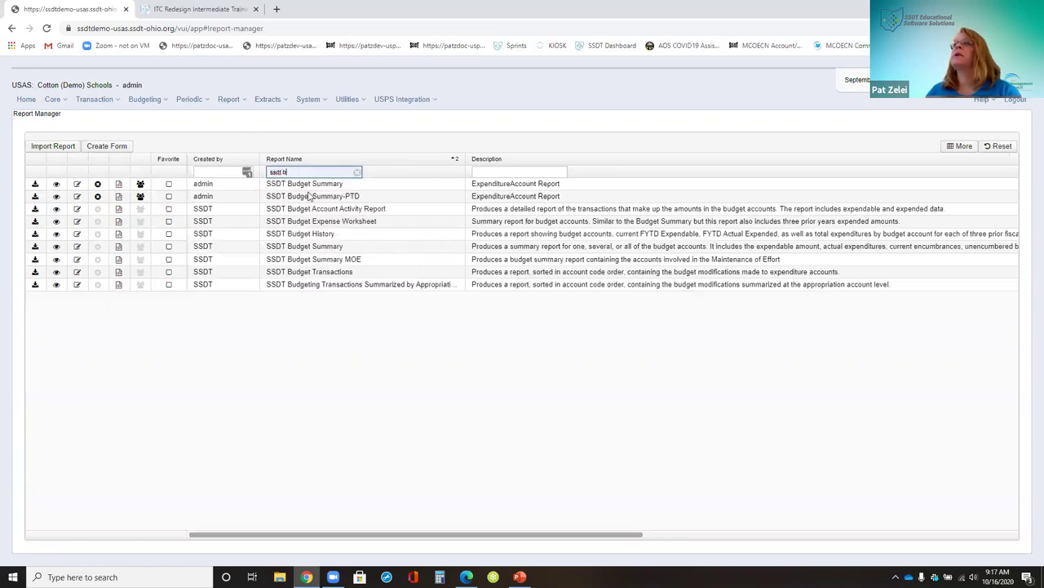
Open the query options of the admin-created SSDT Budget Summary report and examine the Total As of Period parameter
{"action": "left_click", "coordinate": [36, 185]}
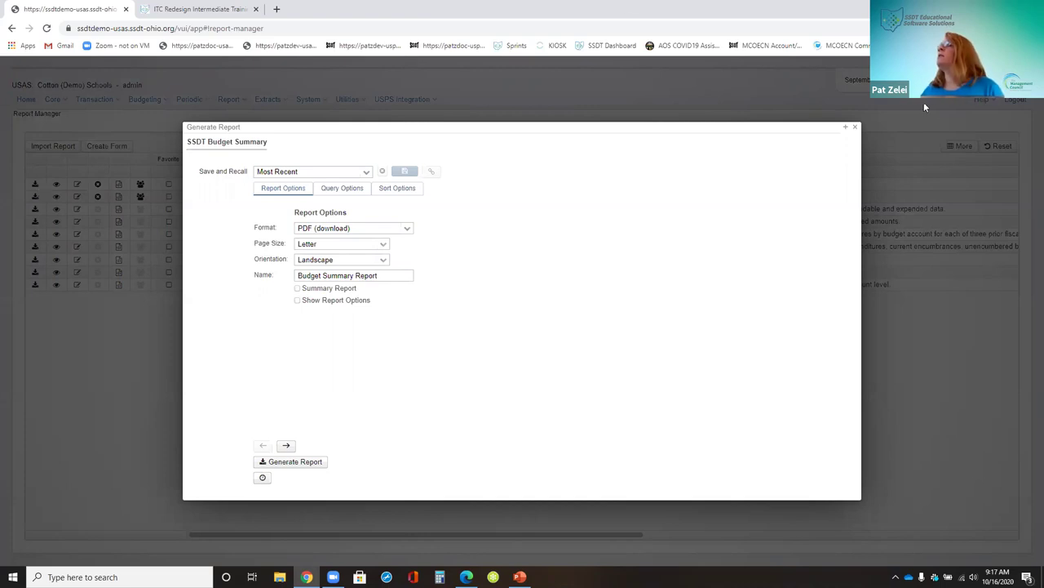
{"action": "left_click", "coordinate": [855, 128]}
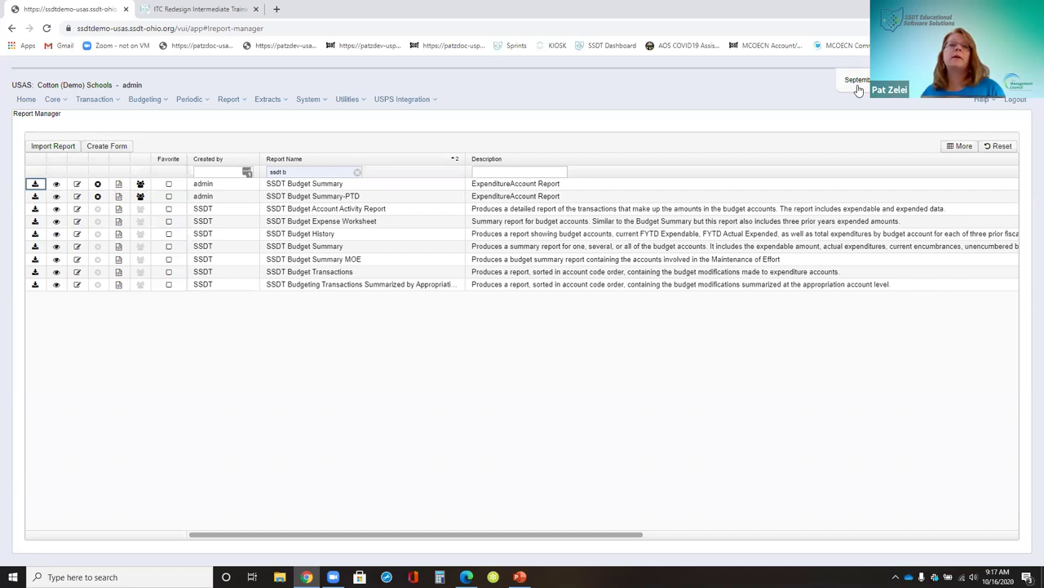
{"action": "left_click", "coordinate": [35, 185]}
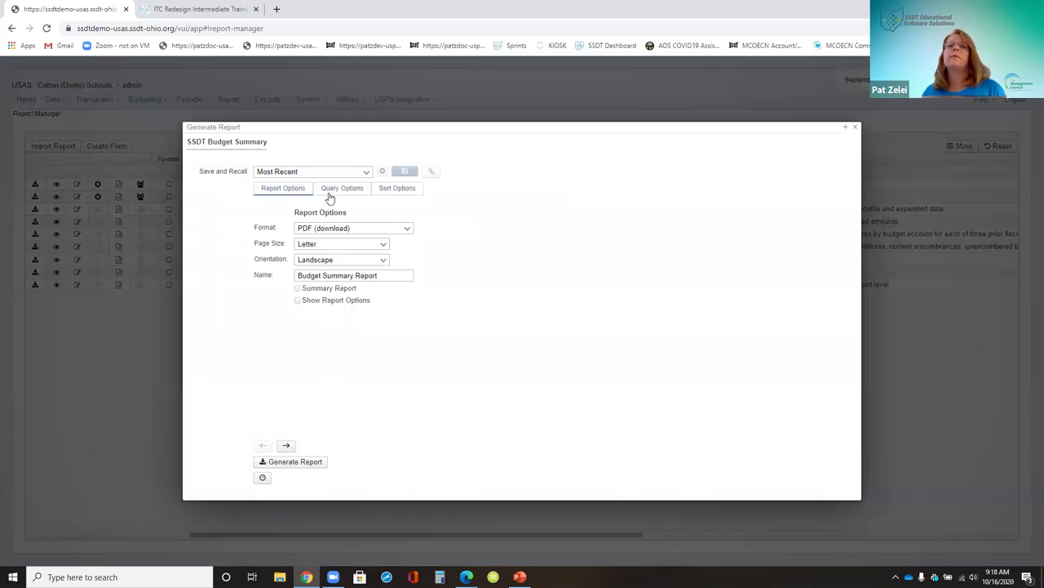
{"action": "left_click", "coordinate": [330, 195]}
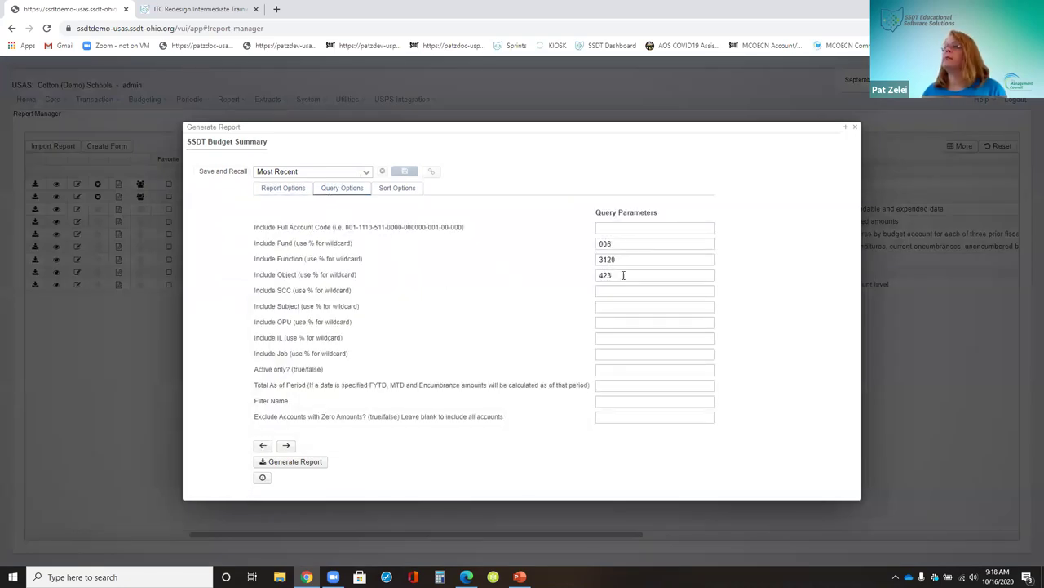
{"action": "left_click_drag", "start_coordinate": [328, 388], "coordinate": [253, 390]}
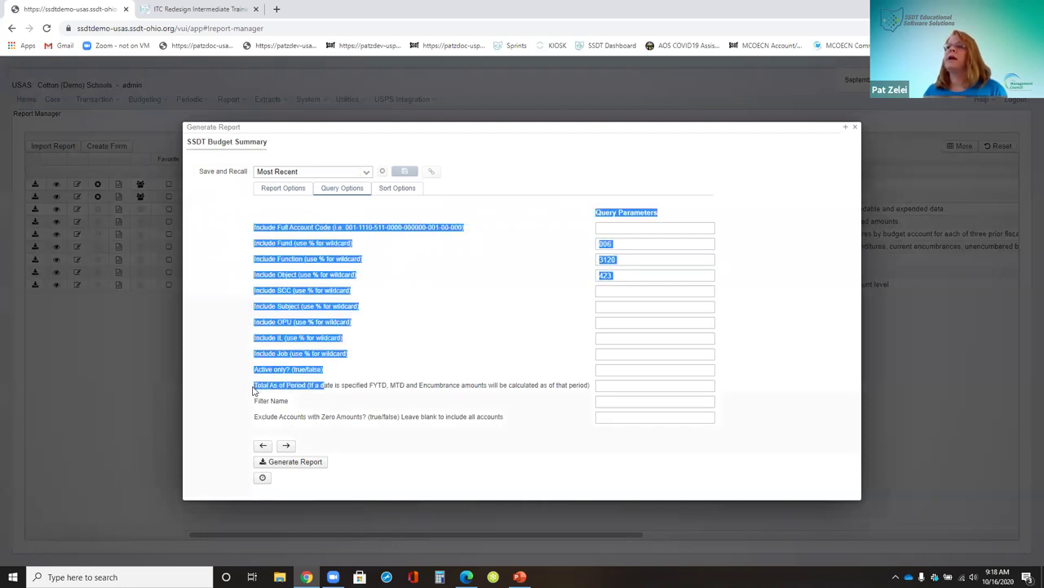
{"action": "left_click", "coordinate": [332, 388]}
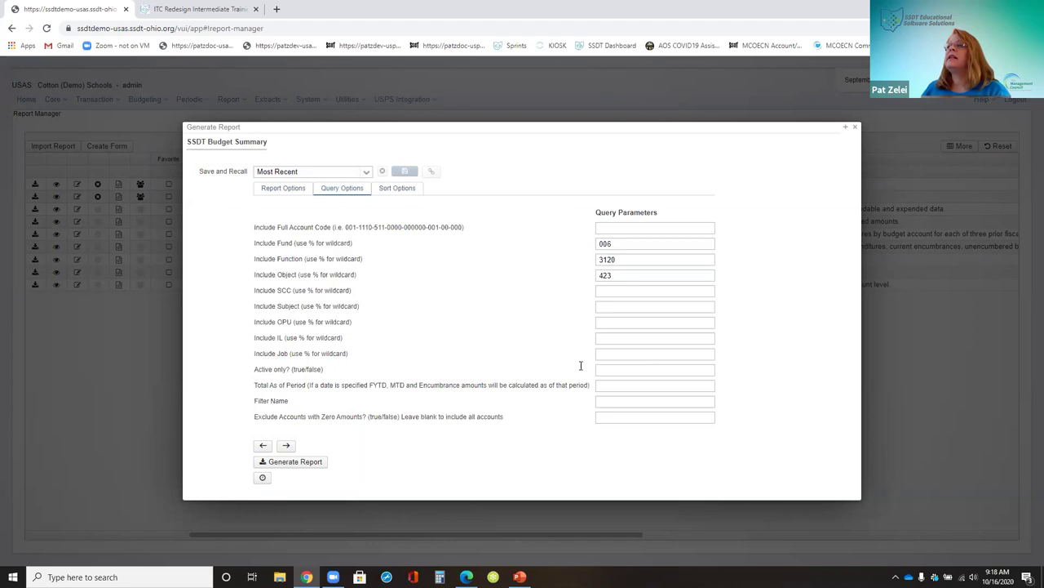
Set the Total As of Period parameter to 07/15/20
{"action": "left_click", "coordinate": [625, 384]}
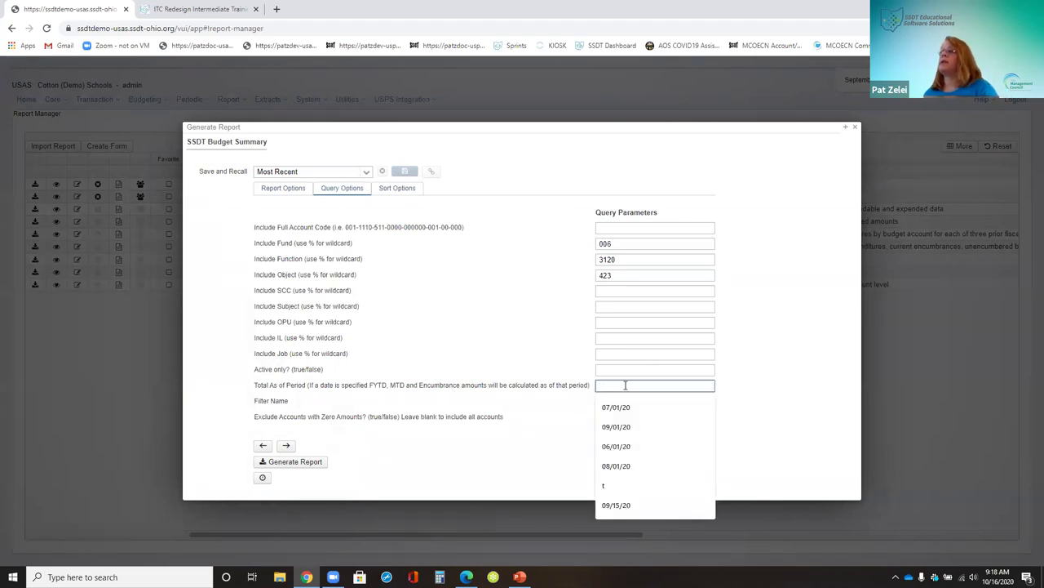
{"action": "type", "text": "07/15/20"}
{"action": "left_click", "coordinate": [705, 418]}
{"action": "left_click", "coordinate": [557, 428]}
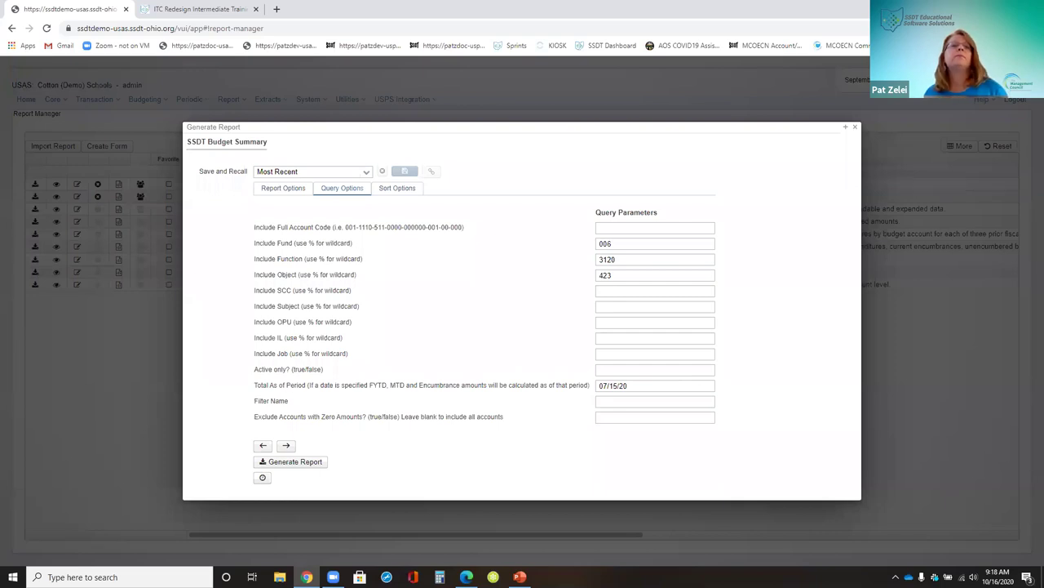
Set Total As of Period to 07/01/20, generate the Budget Summary PDF, review it, and return to the Report Manager
{"action": "left_click", "coordinate": [631, 385]}
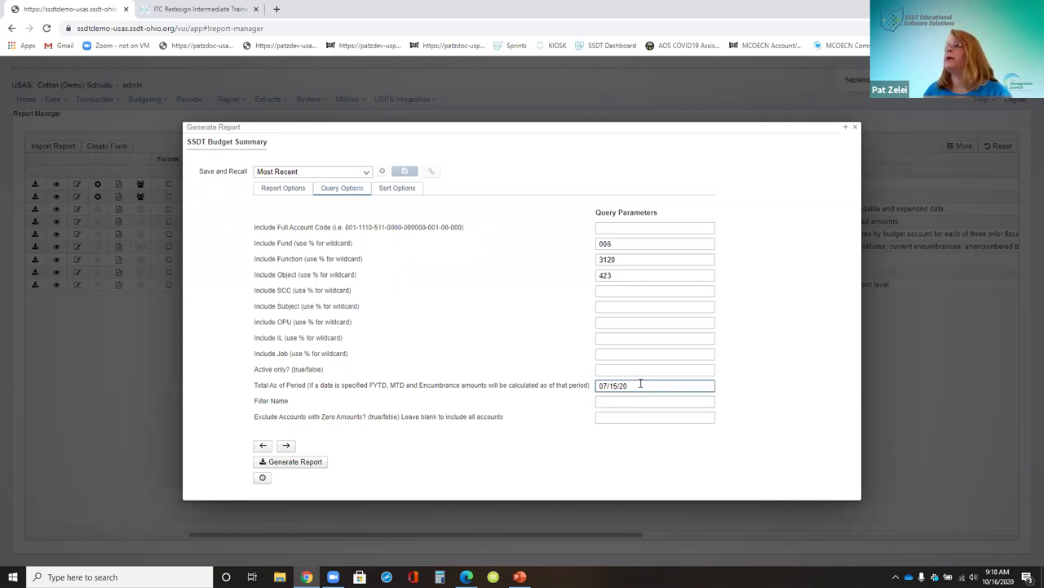
{"action": "left_click_drag", "start_coordinate": [650, 384], "coordinate": [534, 406]}
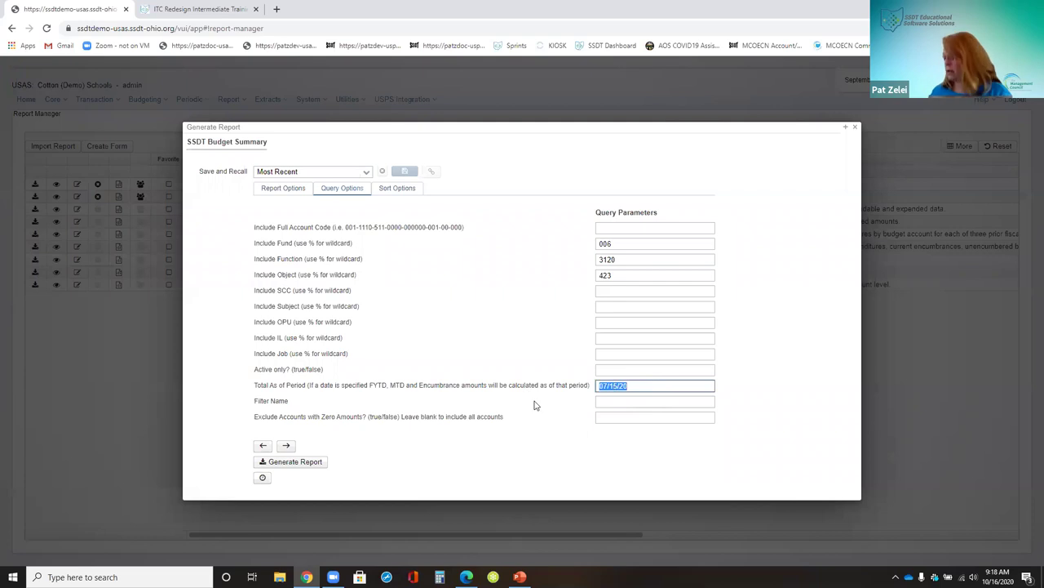
{"action": "type", "text": "07/01/20"}
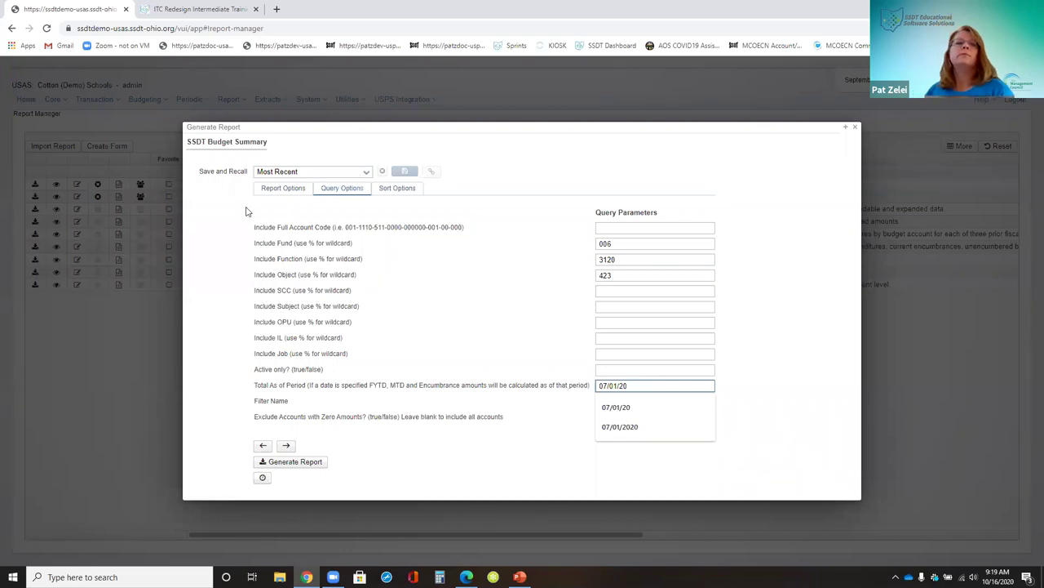
{"action": "left_click", "coordinate": [523, 451]}
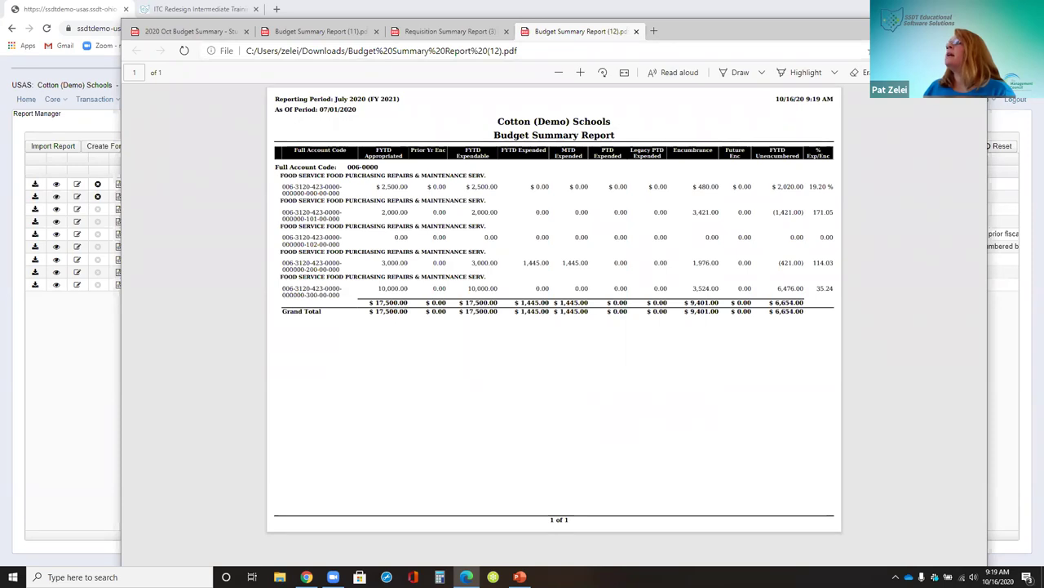
{"action": "key", "text": "alt+Tab"}
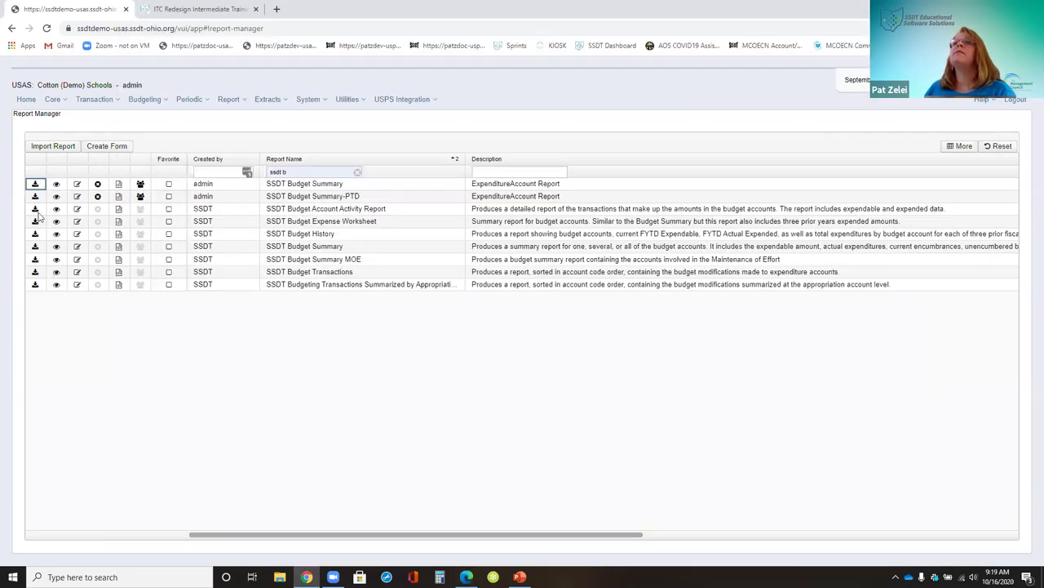
Change the report name filter in the Report Manager to "ssdt o"
{"action": "right_click", "coordinate": [869, 94]}
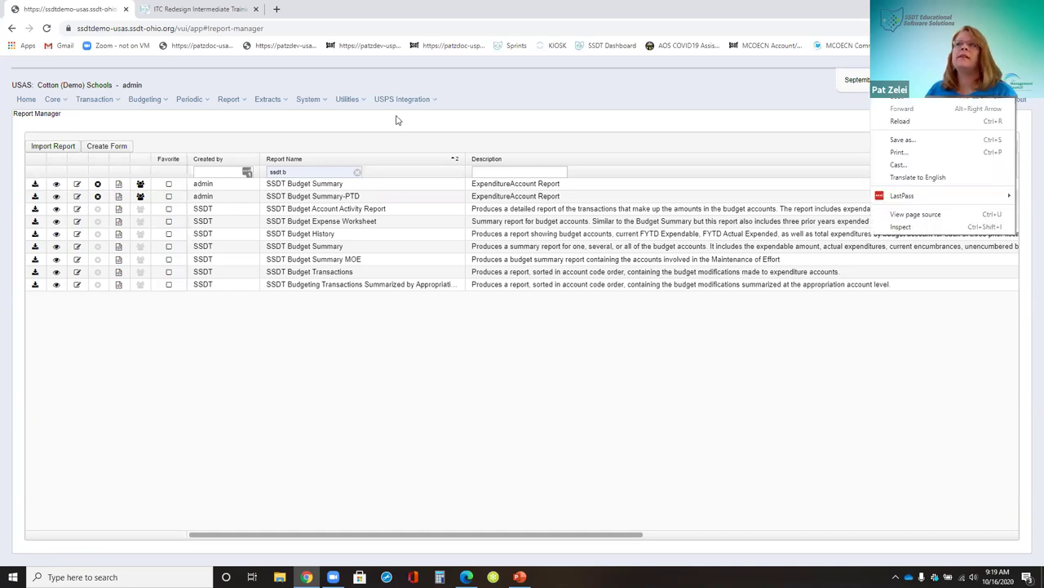
{"action": "left_click", "coordinate": [342, 132]}
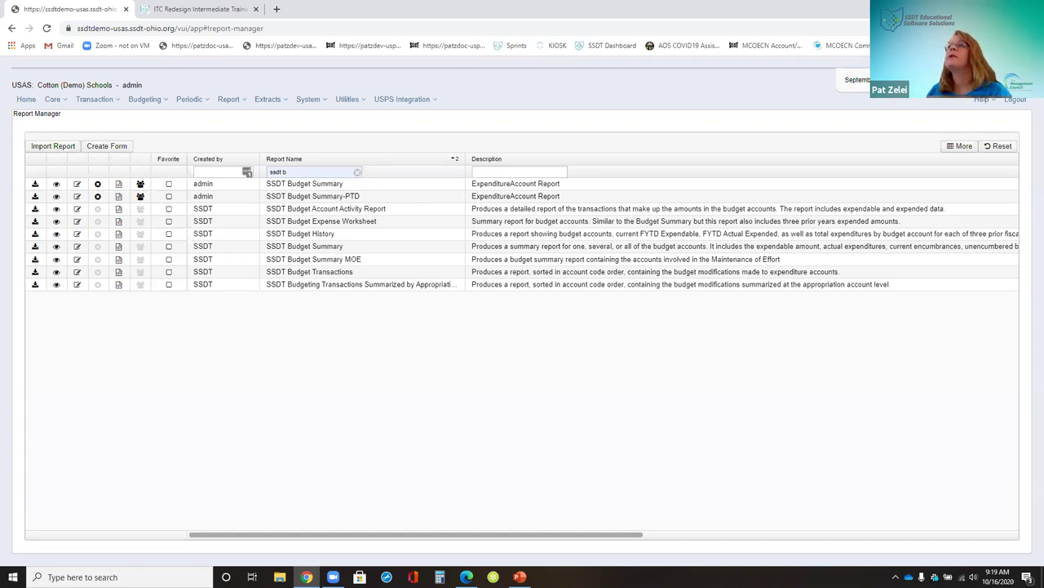
{"action": "left_click", "coordinate": [302, 171]}
{"action": "key", "text": "BackSpace"}
{"action": "type", "text": "o"}
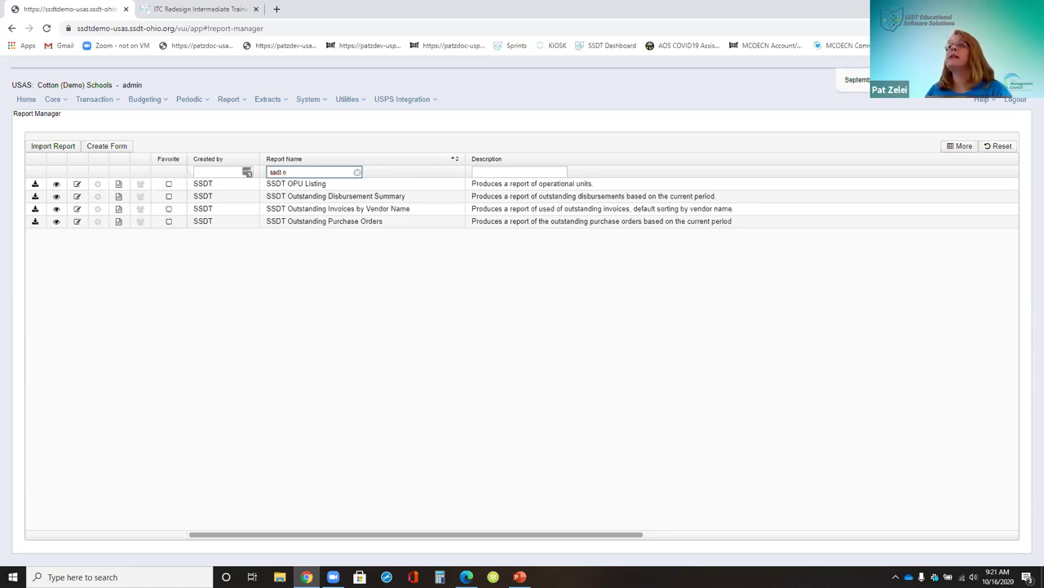
Open the SSDT Outstanding Purchase Orders report definition and check its query options for generating the report
{"action": "left_click", "coordinate": [55, 222]}
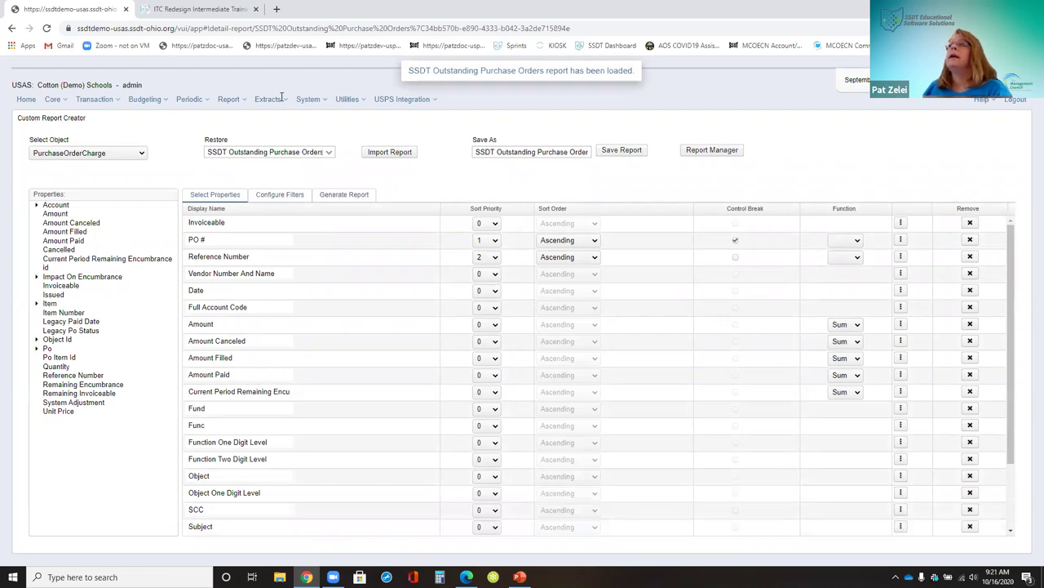
{"action": "left_click", "coordinate": [336, 196]}
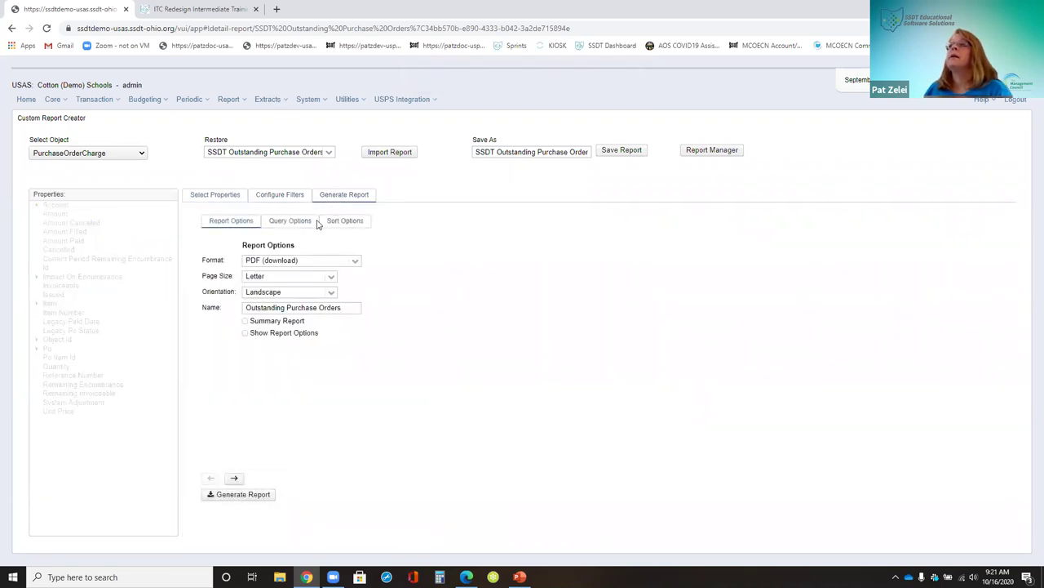
{"action": "left_click", "coordinate": [281, 227]}
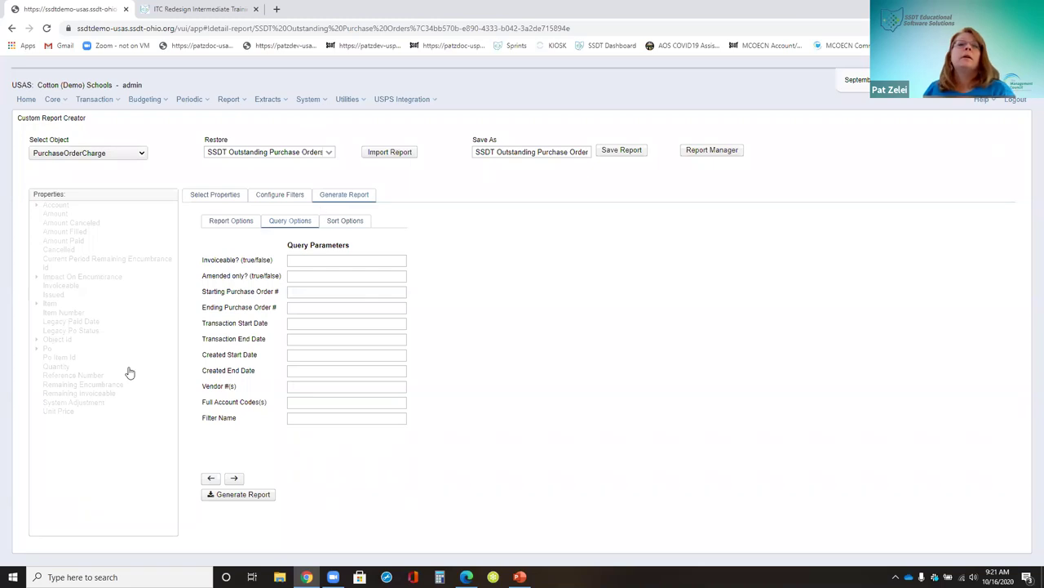
Move the Current Period Remaining Encumbrance filter to the top of the filter list and return to the report generation options
{"action": "left_click", "coordinate": [264, 202]}
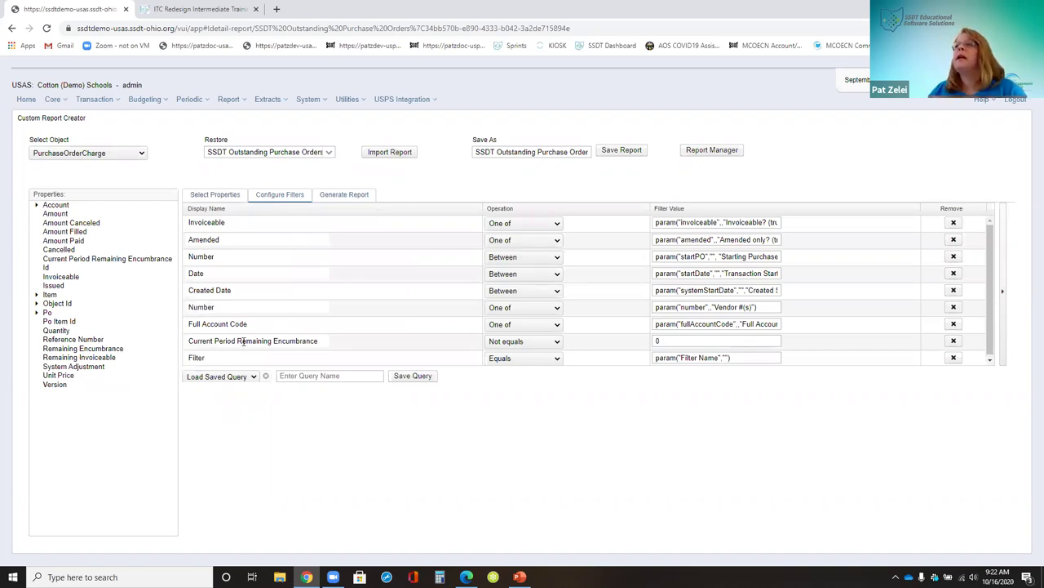
{"action": "left_click_drag", "start_coordinate": [328, 343], "coordinate": [229, 353]}
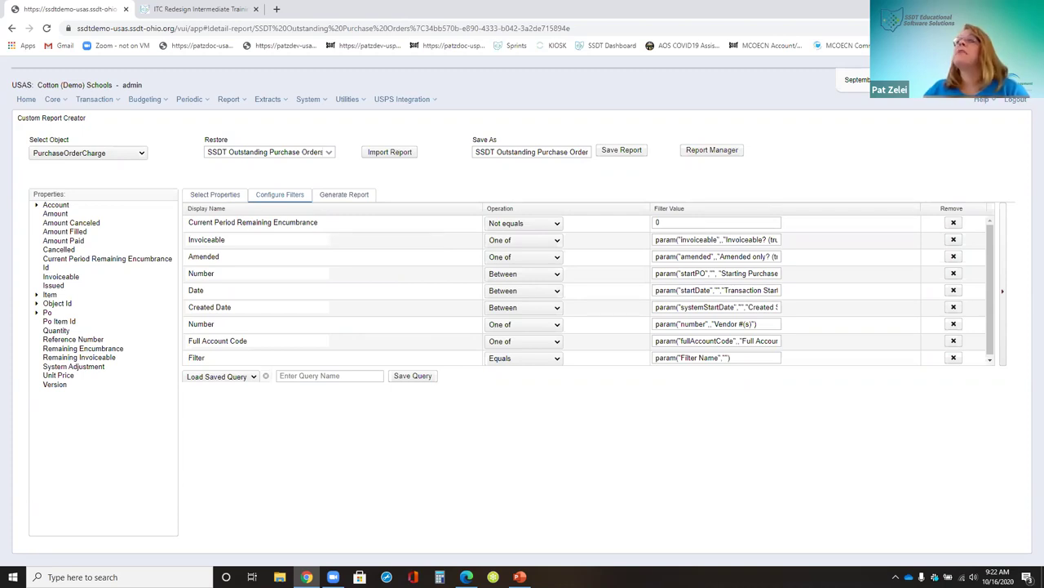
{"action": "left_click", "coordinate": [358, 201]}
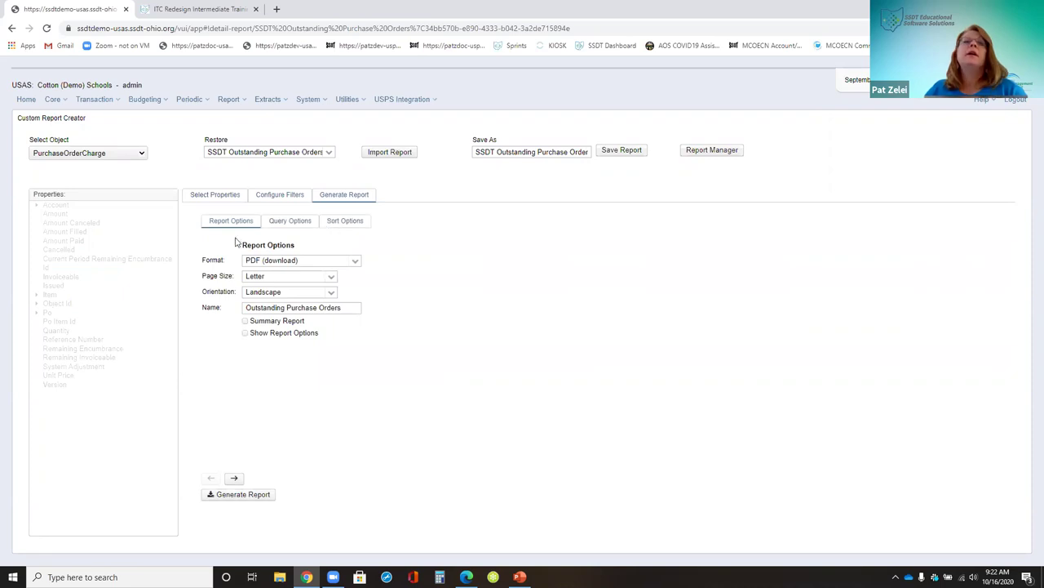
Review the query parameters of the outstanding purchase orders report and return to its selected properties
{"action": "left_click", "coordinate": [294, 222]}
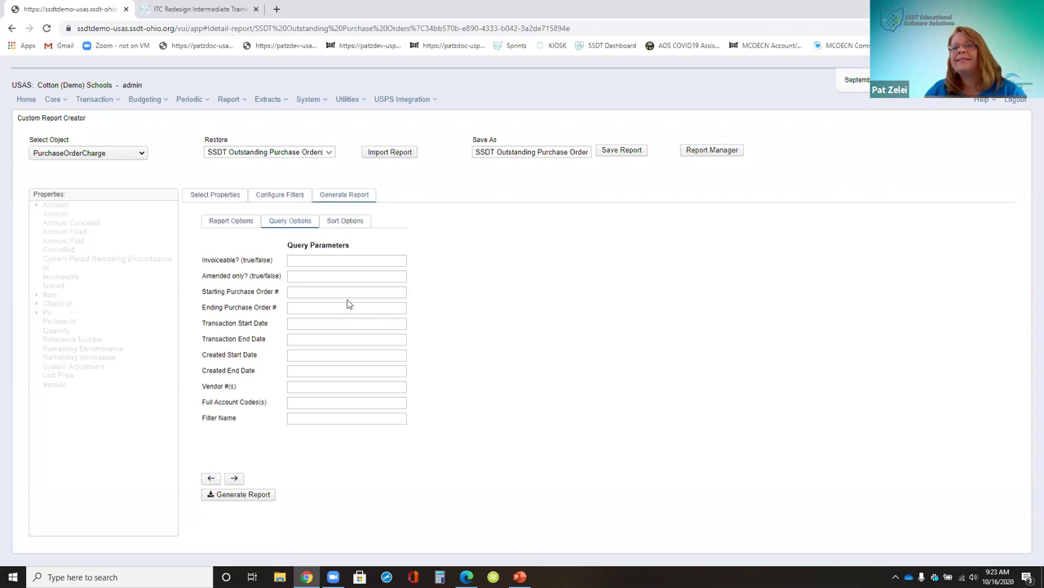
{"action": "left_click", "coordinate": [302, 260]}
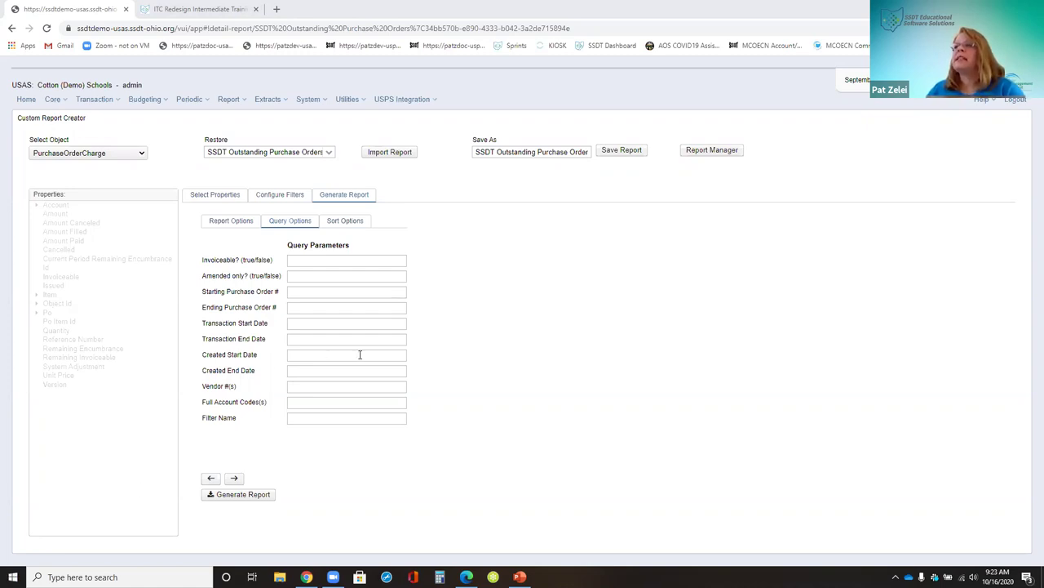
{"action": "left_click", "coordinate": [215, 195]}
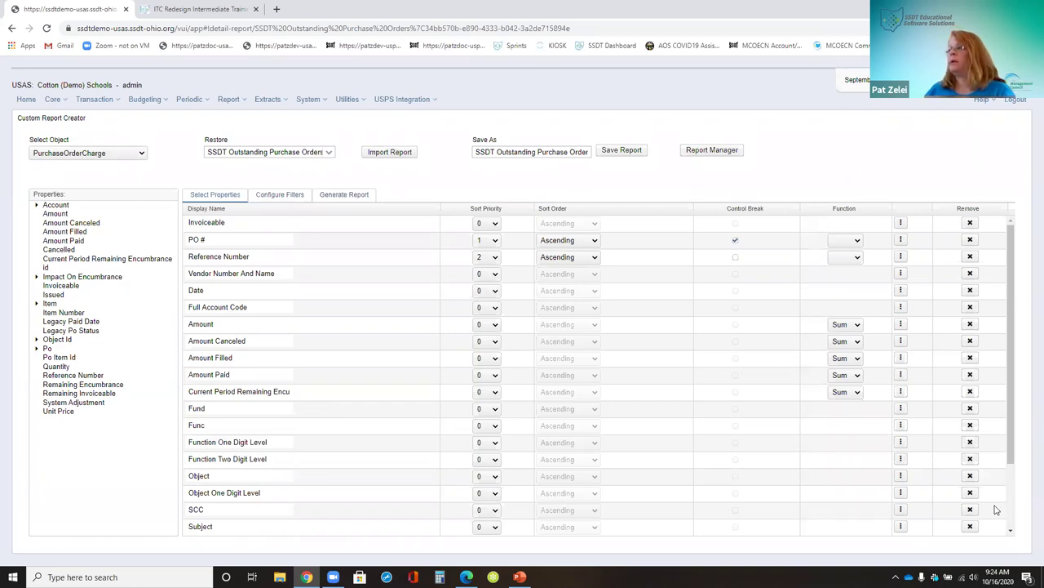
Switch to the PowerPoint training presentation and show slide 13, Common Questions, about adjusted purchase orders and encumbrances
{"action": "left_click", "coordinate": [520, 577]}
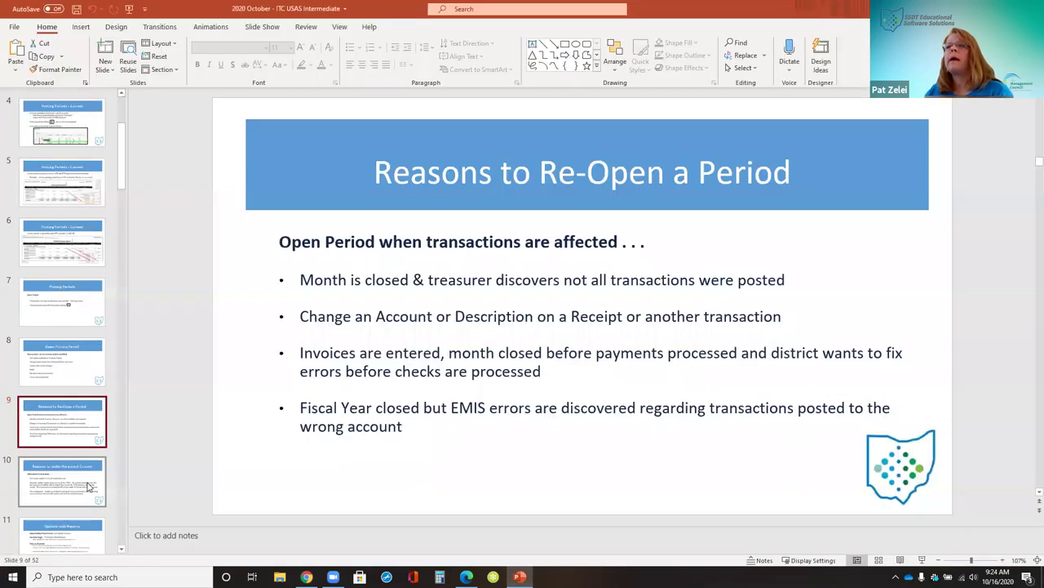
{"action": "scroll", "coordinate": [62, 433], "scroll_direction": "down", "scroll_amount": 5}
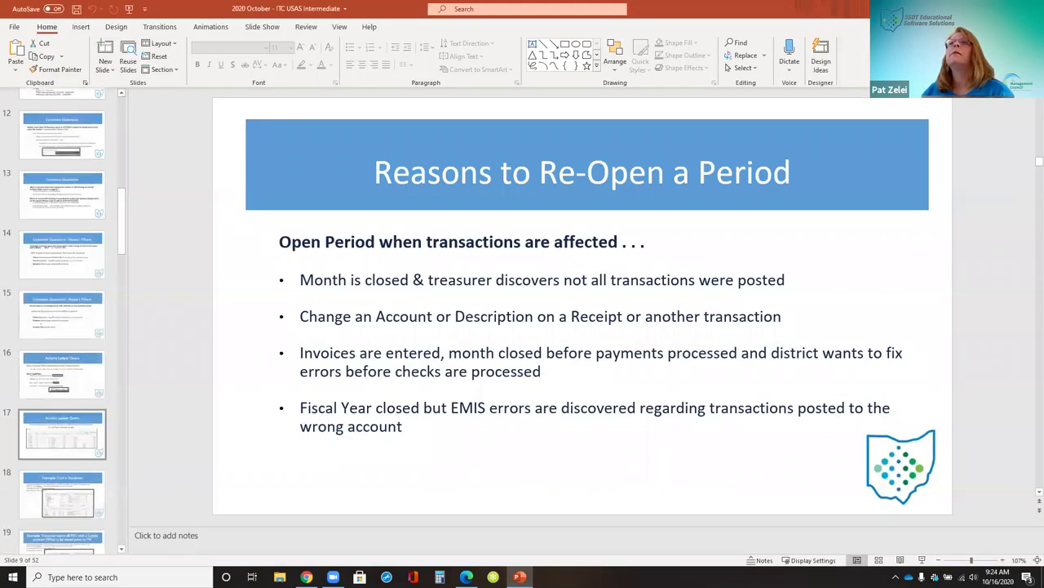
{"action": "left_click", "coordinate": [62, 194]}
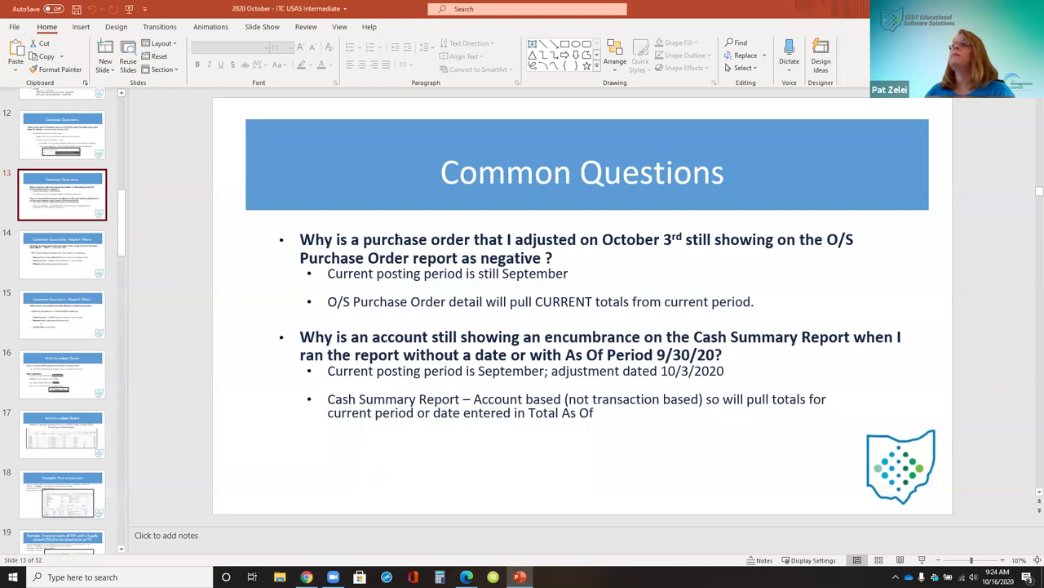
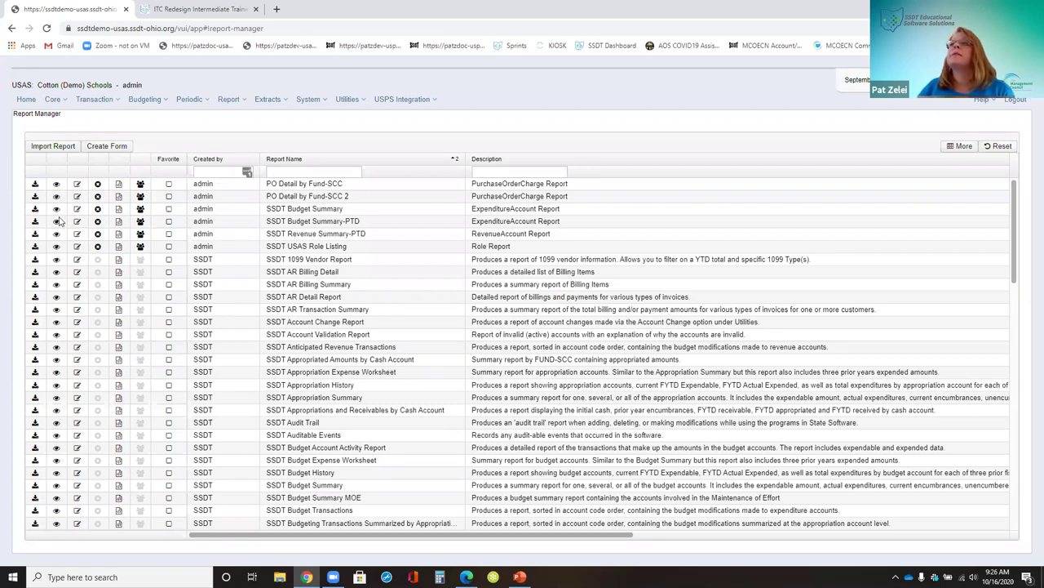
Try Budget Summary query options with fund 001, a blank function and objects 4%%..5%%, and close them without generating the report
{"action": "left_click", "coordinate": [35, 209]}
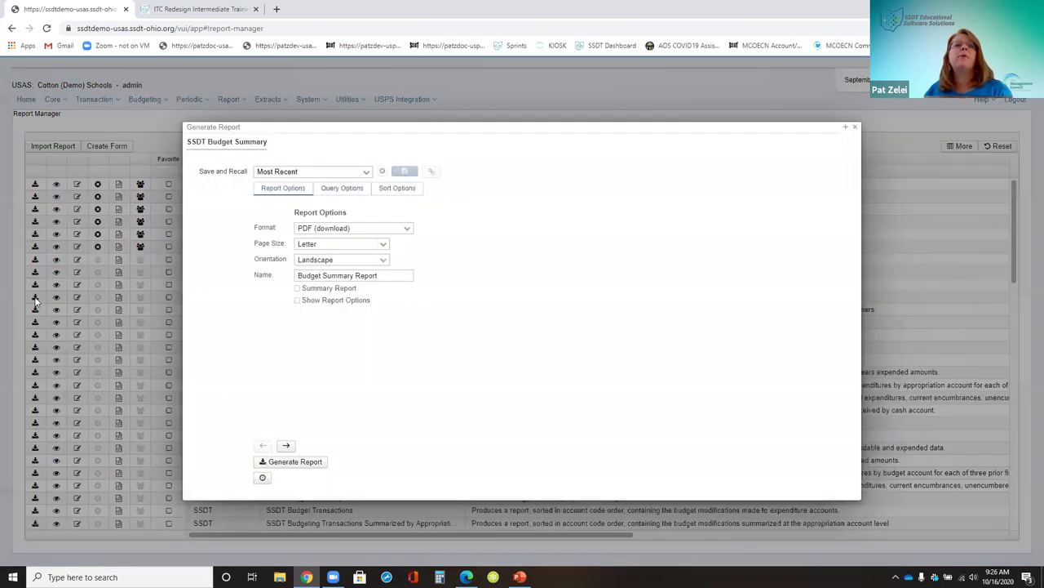
{"action": "left_click", "coordinate": [341, 194]}
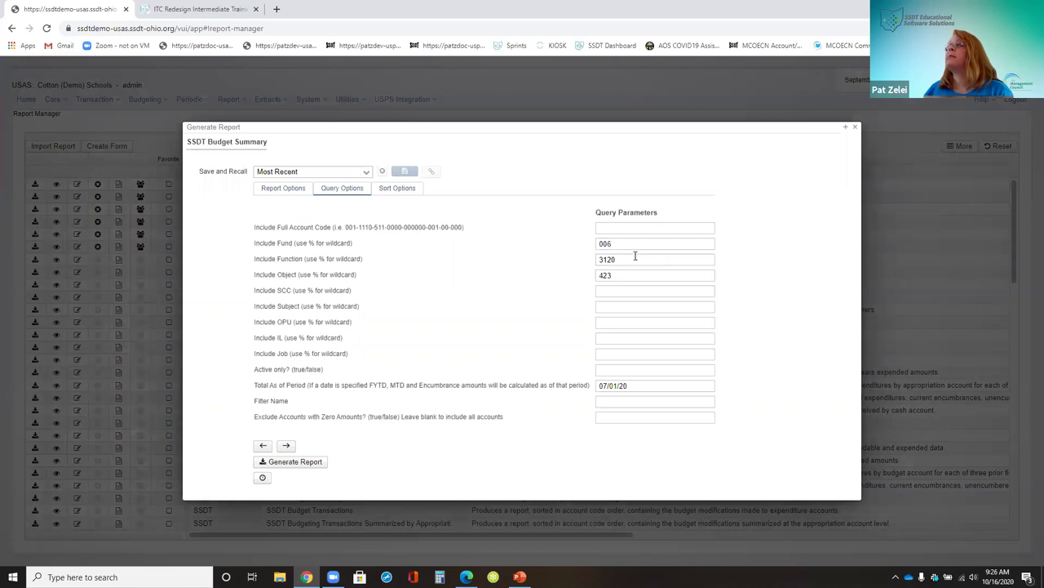
{"action": "left_click", "coordinate": [628, 243]}
{"action": "type", "text": "001"}
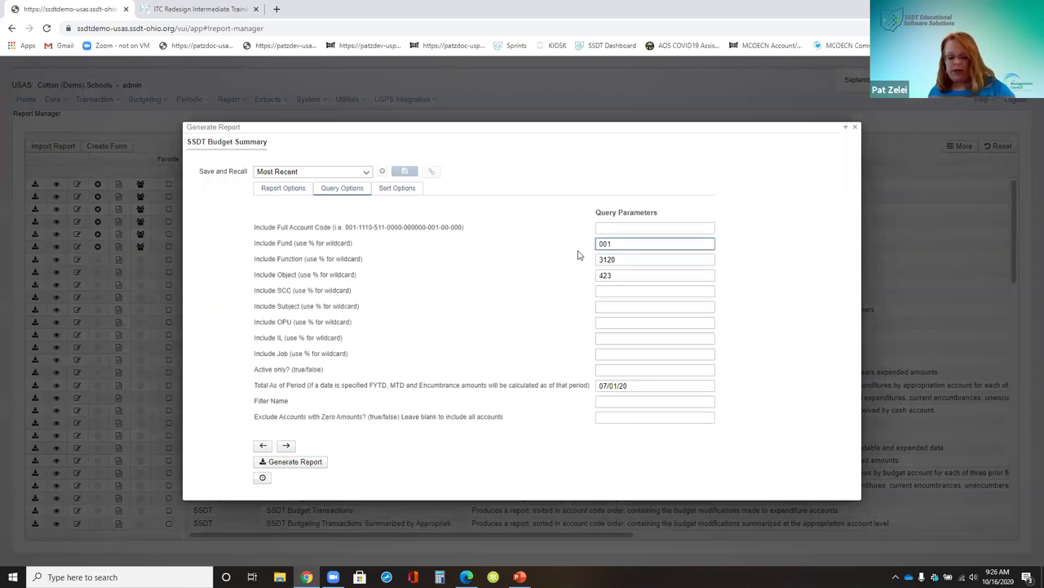
{"action": "key", "text": "Tab"}
{"action": "key", "text": "BackSpace"}
{"action": "key", "text": "Tab"}
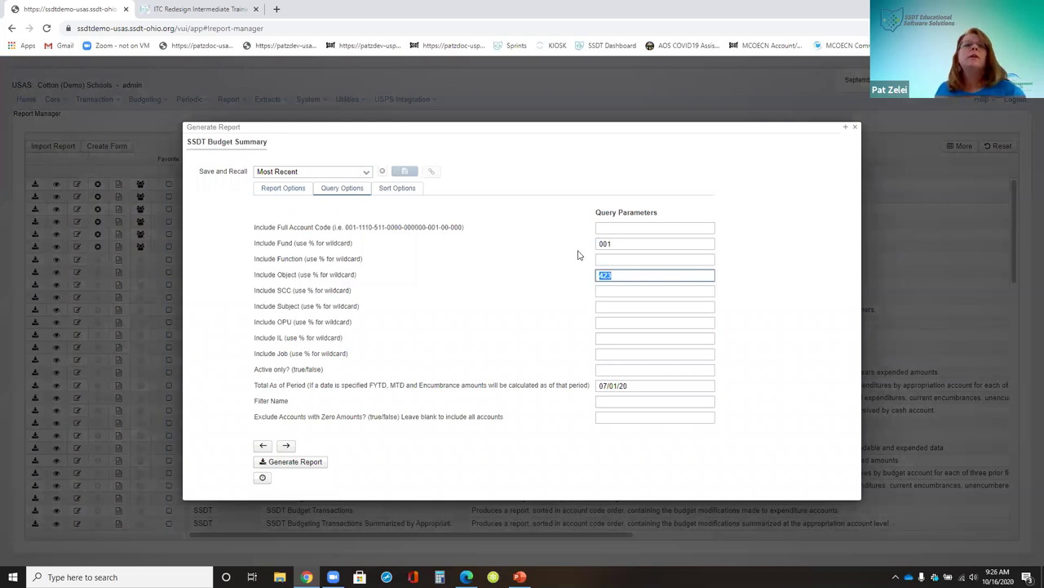
{"action": "type", "text": "4%%"}
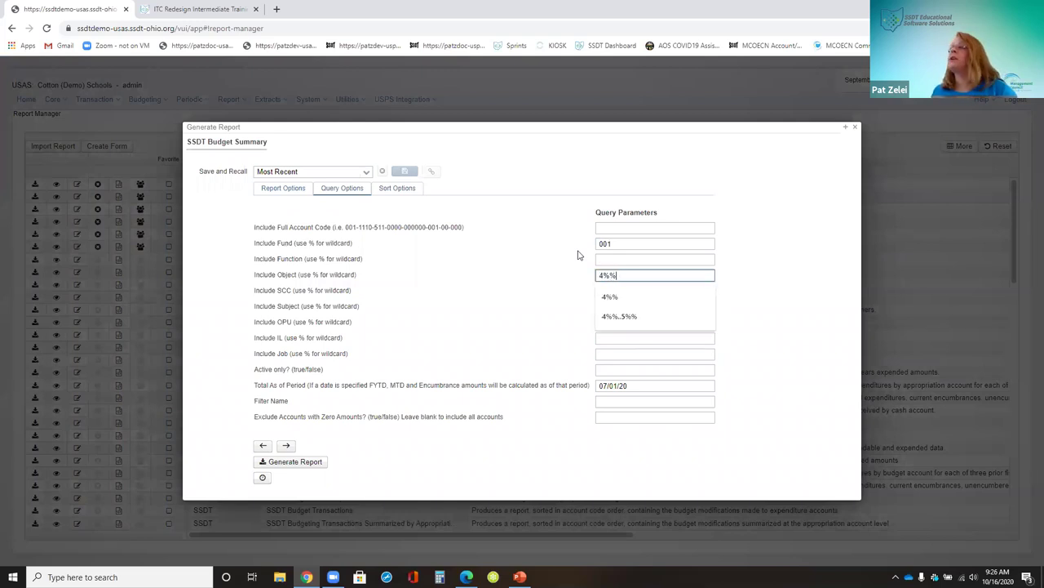
{"action": "type", "text": "..5%%"}
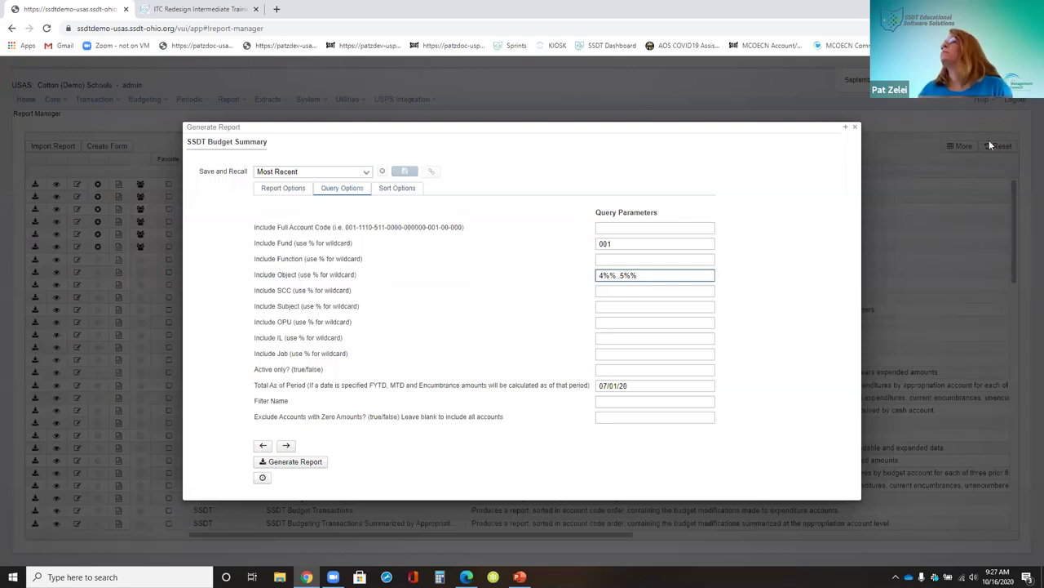
{"action": "left_click", "coordinate": [854, 127]}
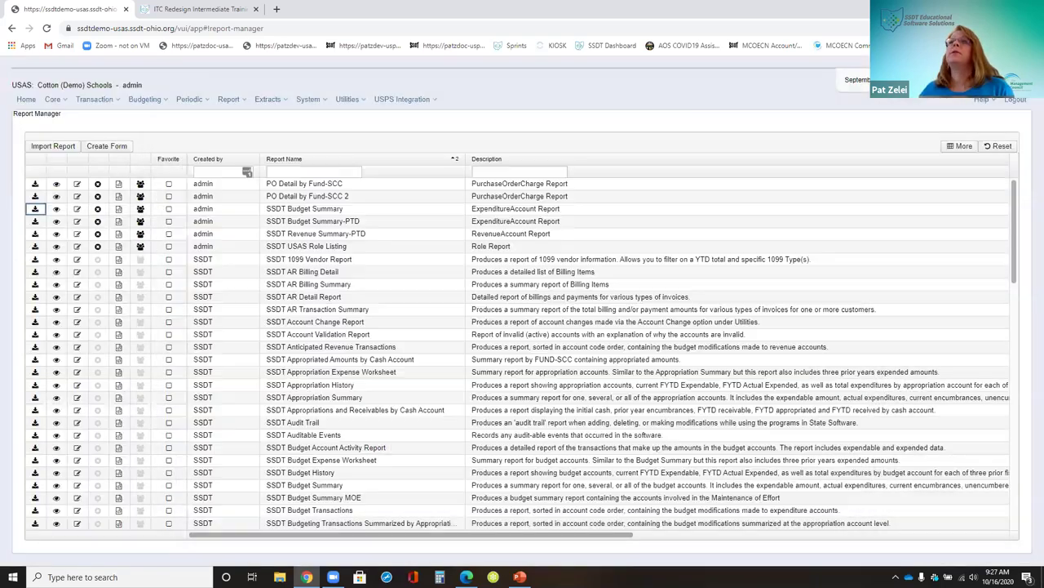
Open the SSDT Budget Summary report definition and check its configured filters and query parameters for generating the report
{"action": "left_click", "coordinate": [56, 209]}
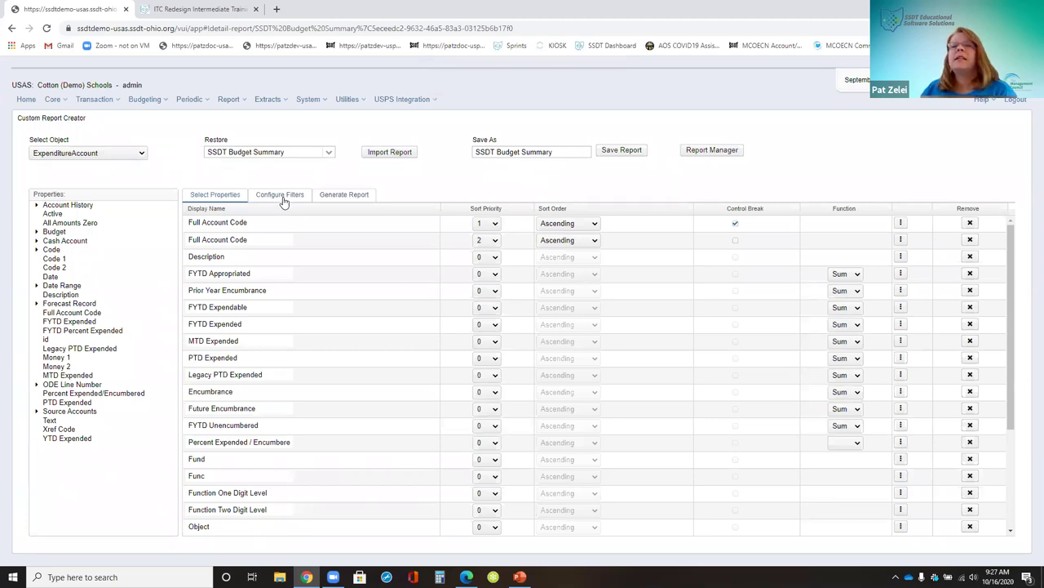
{"action": "left_click", "coordinate": [282, 200]}
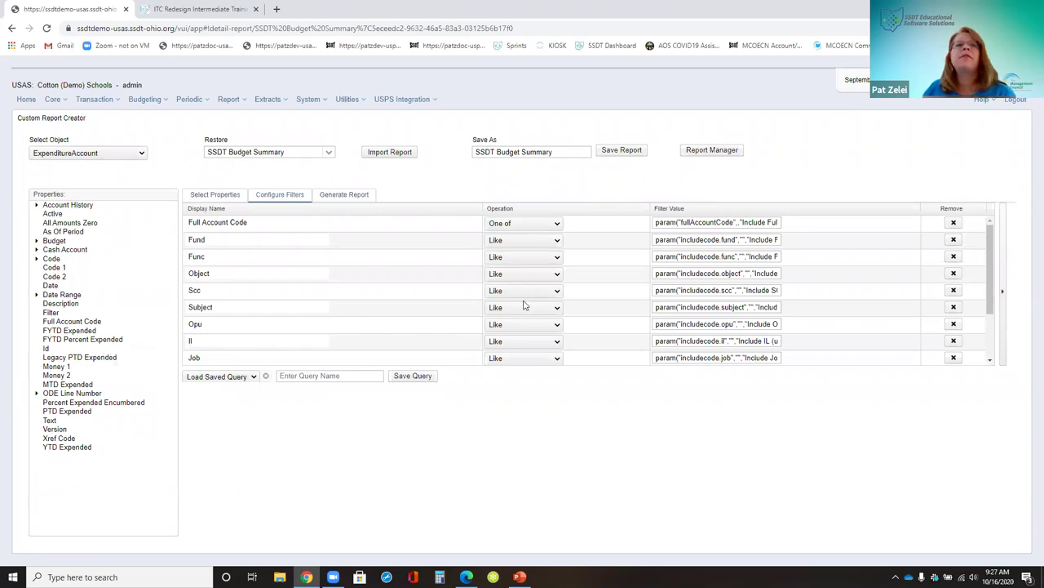
{"action": "left_click", "coordinate": [333, 199]}
{"action": "left_click", "coordinate": [273, 227]}
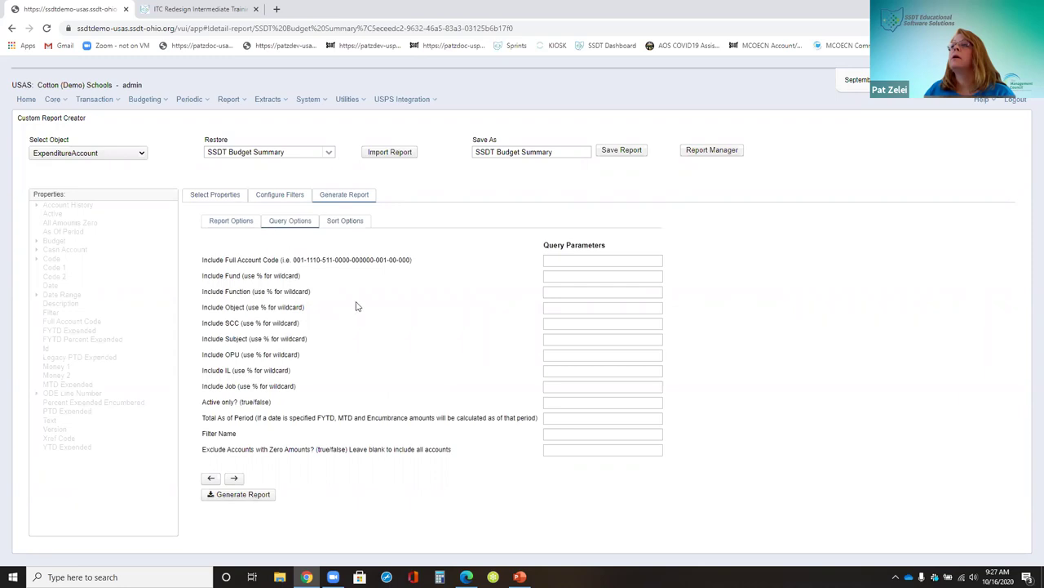
Try the wildcard range 4%%..5%% as the Include Object parameter and remove the upper end of the range
{"action": "left_click", "coordinate": [621, 309]}
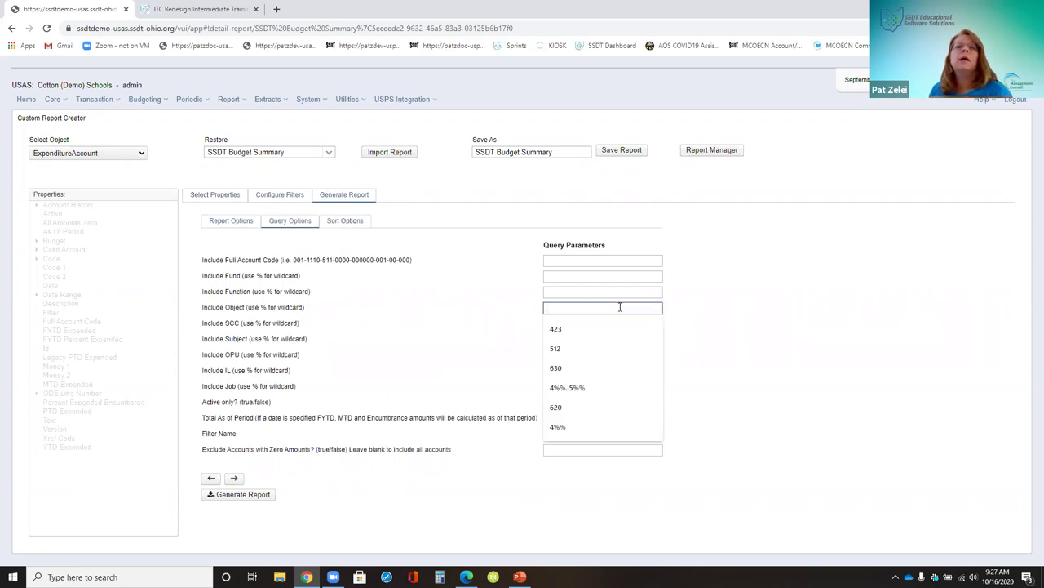
{"action": "type", "text": "4%%"}
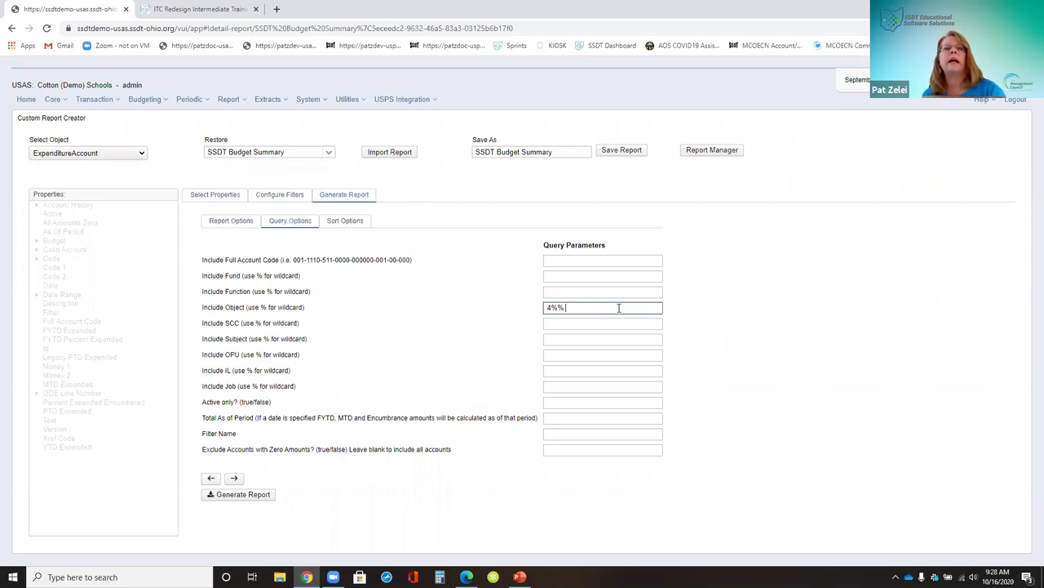
{"action": "type", "text": ",5"}
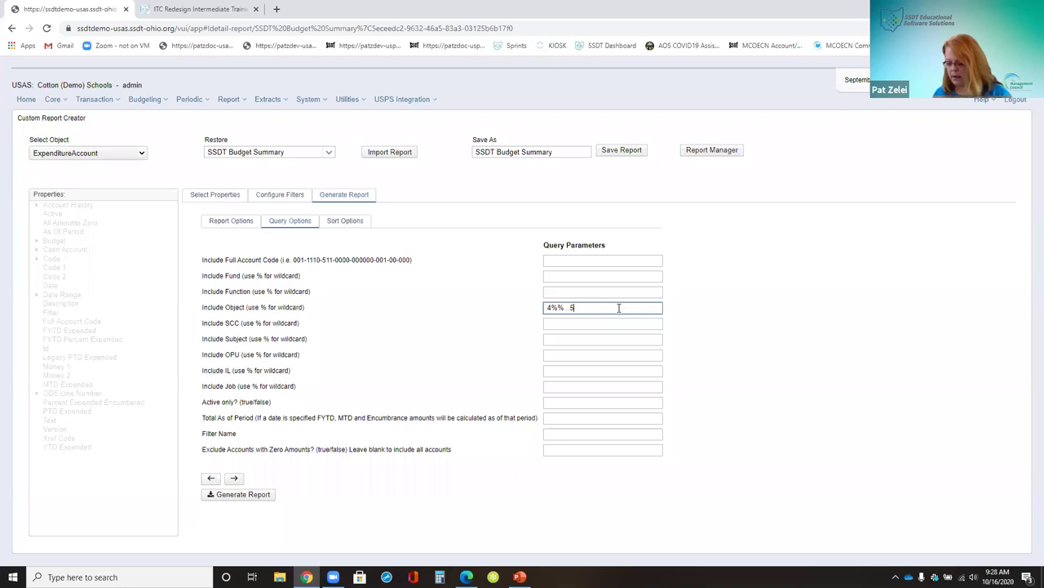
{"action": "type", "text": "%%"}
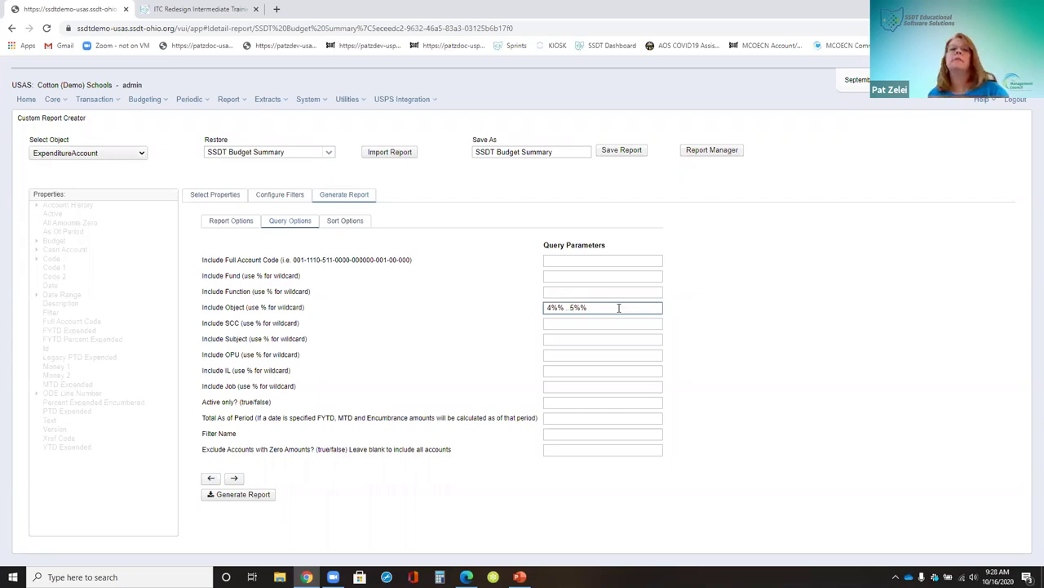
{"action": "key", "text": "BackSpace"}
{"action": "key", "text": "BackSpace"}
{"action": "key", "text": "BackSpace"}
{"action": "key", "text": "BackSpace"}
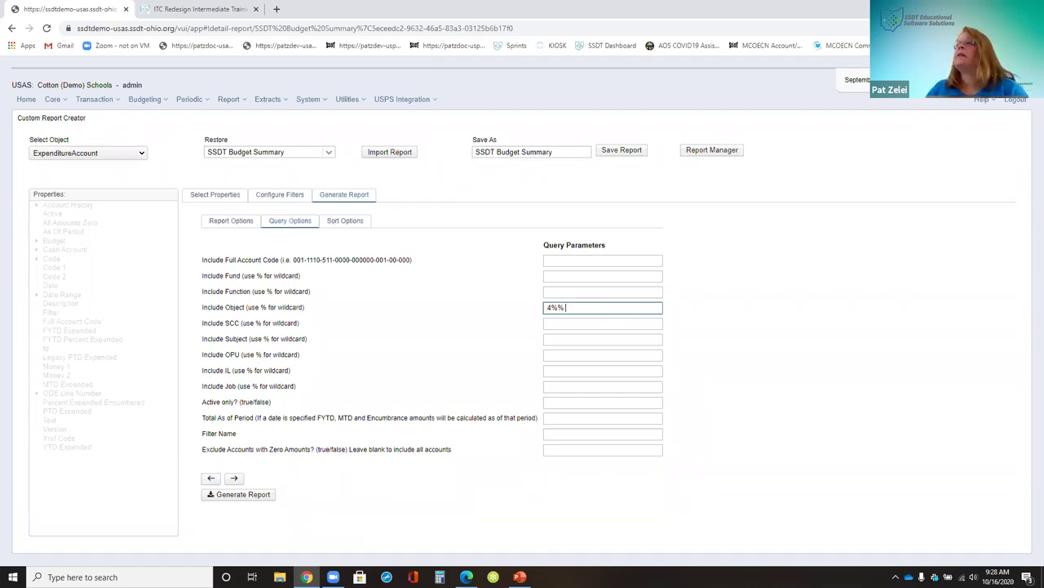
Check the operation choices for the Func filter in the report's filter configuration and return to the query parameters
{"action": "left_click", "coordinate": [292, 197]}
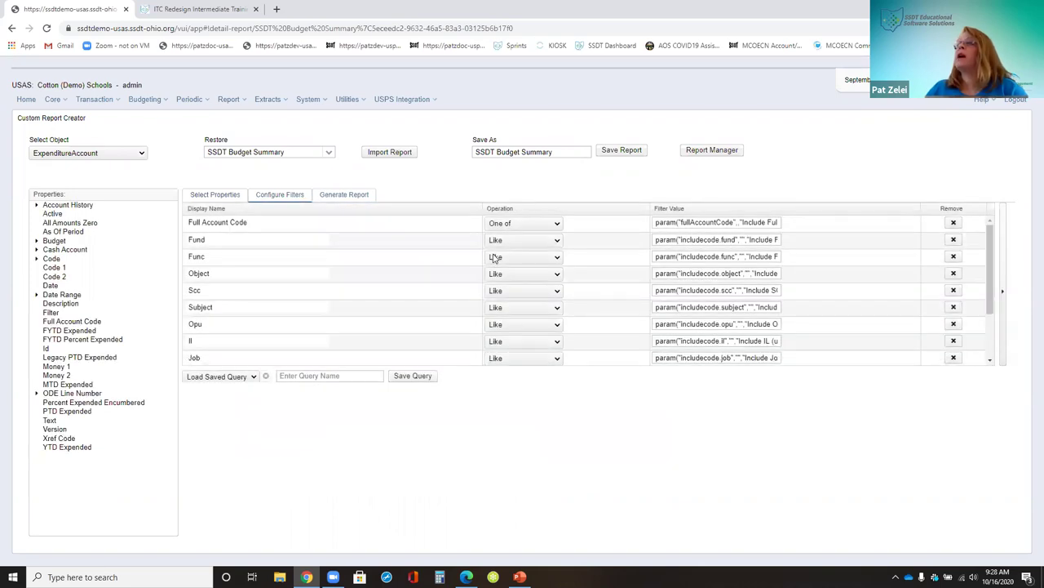
{"action": "left_click", "coordinate": [496, 259]}
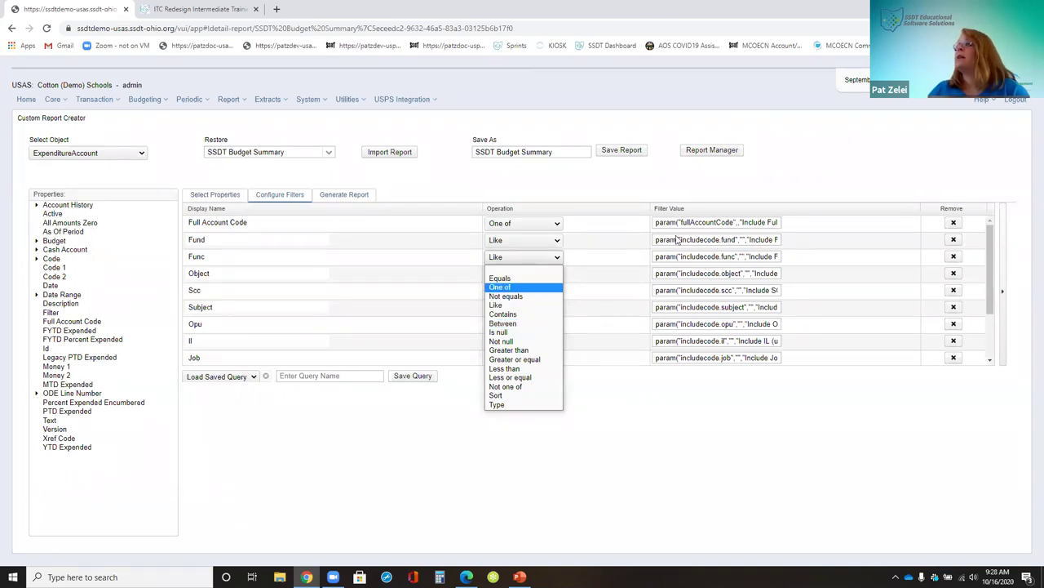
{"action": "left_click", "coordinate": [328, 197]}
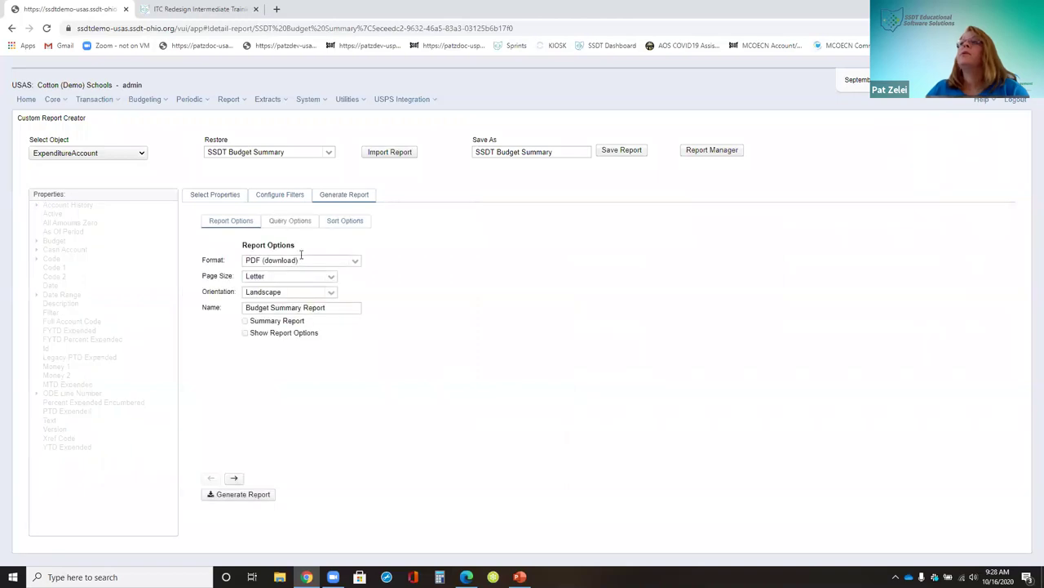
{"action": "left_click", "coordinate": [293, 222]}
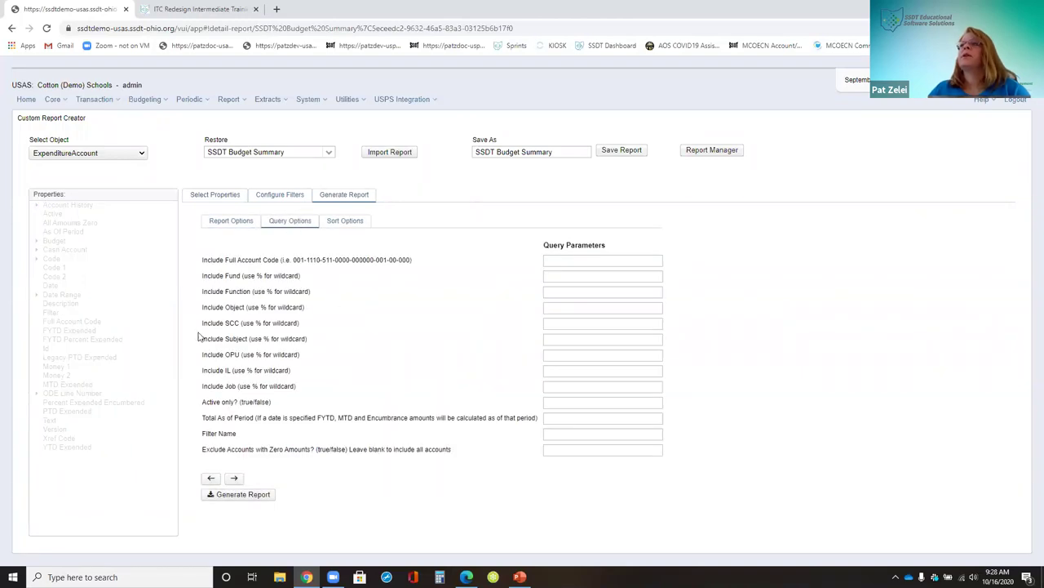
Try the comma-separated list 400,500 as the Include Object parameter and clear the entry
{"action": "left_click", "coordinate": [588, 307]}
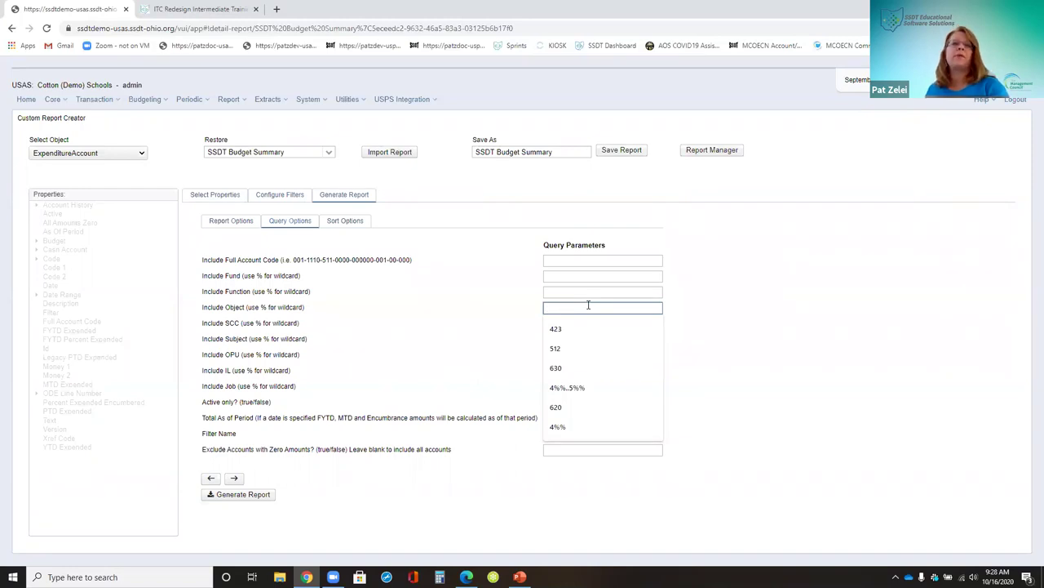
{"action": "type", "text": "400"}
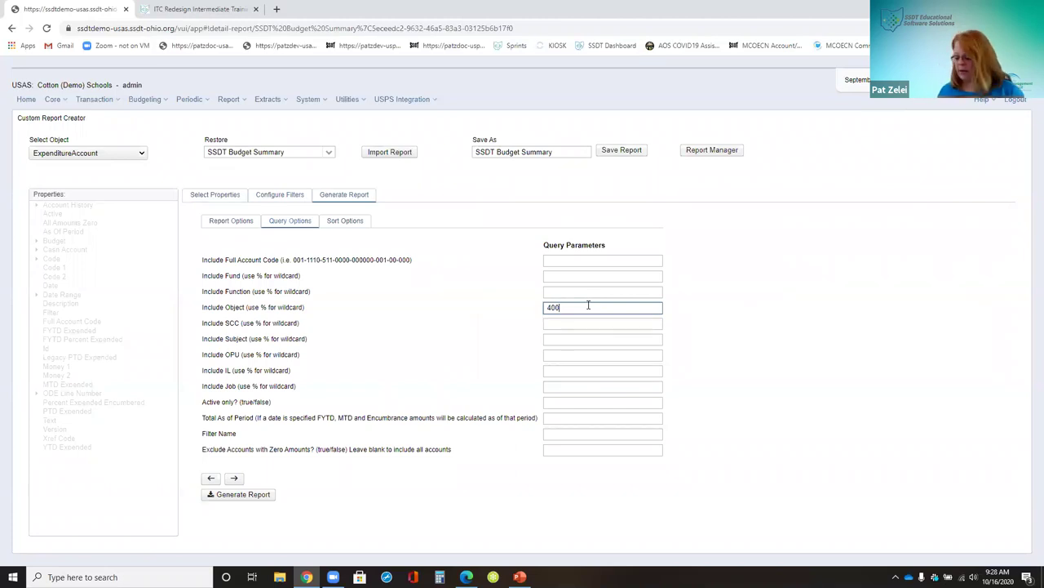
{"action": "type", "text": ",500"}
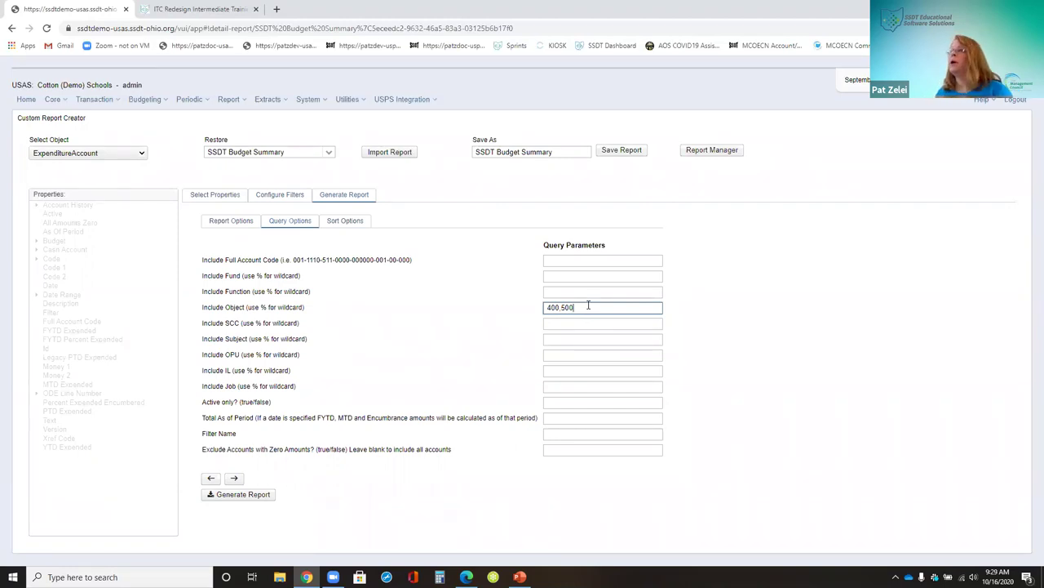
{"action": "key", "text": "BackSpace"}
{"action": "key", "text": "BackSpace"}
{"action": "key", "text": "BackSpace"}
{"action": "key", "text": "BackSpace"}
{"action": "key", "text": "BackSpace"}
{"action": "key", "text": "BackSpace"}
{"action": "key", "text": "BackSpace"}
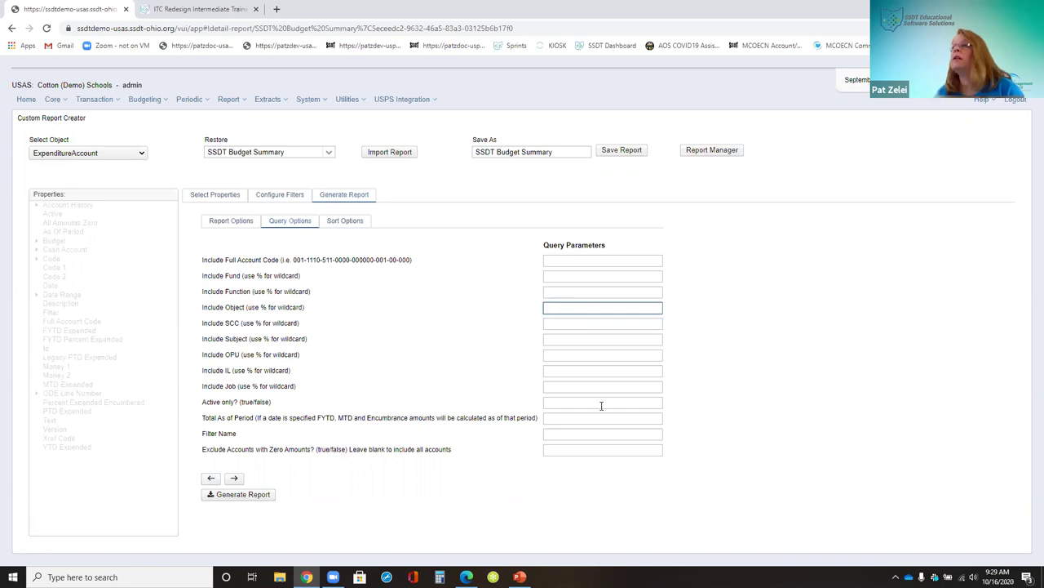
Try the range 400..500 as the Include Object parameter and clear the entry
{"action": "left_click", "coordinate": [569, 309]}
{"action": "type", "text": "40"}
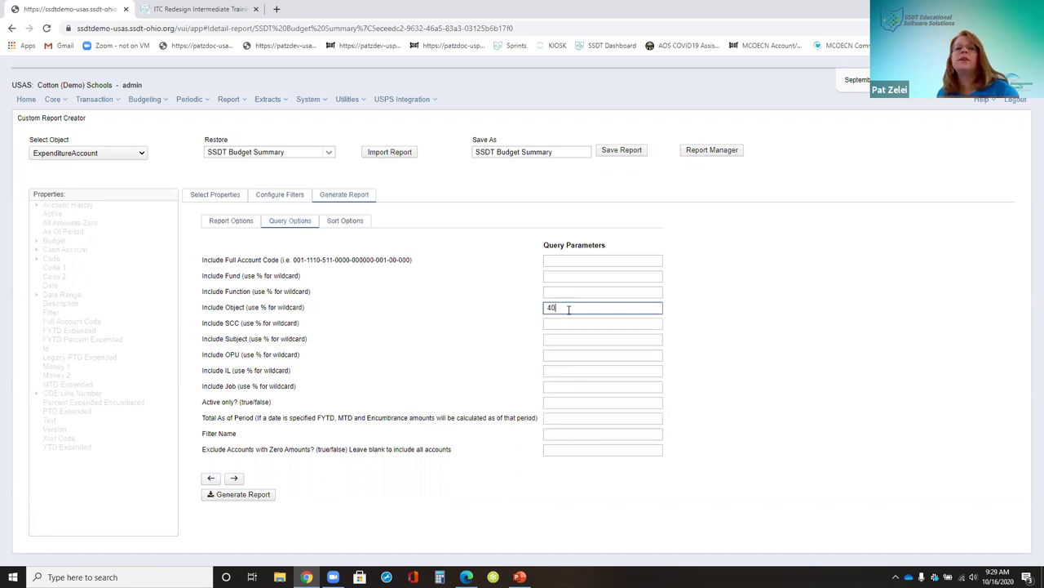
{"action": "type", "text": "0..500"}
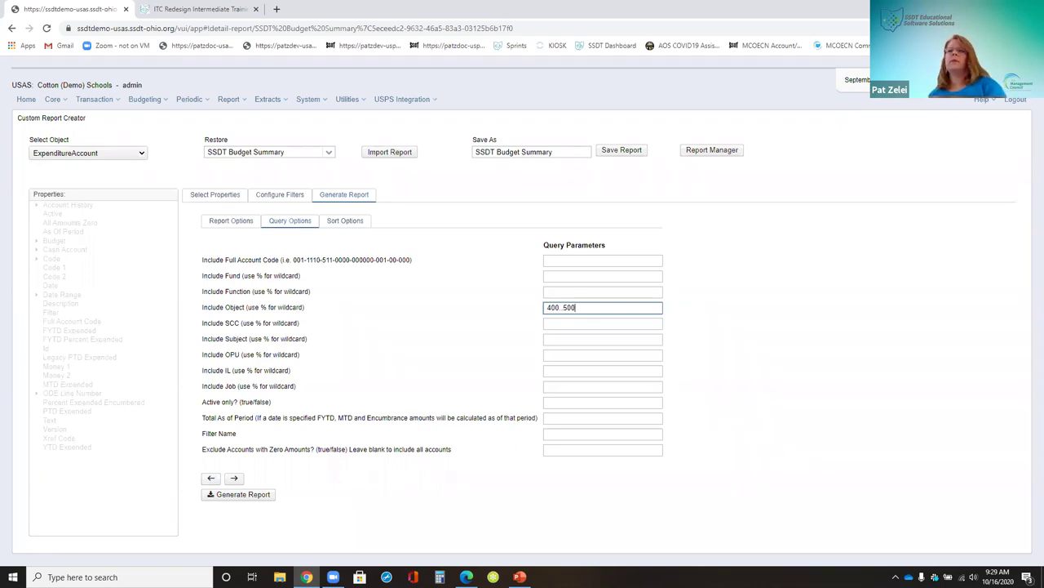
{"action": "key", "text": "BackSpace"}
{"action": "key", "text": "BackSpace"}
{"action": "key", "text": "BackSpace"}
{"action": "key", "text": "BackSpace"}
{"action": "key", "text": "BackSpace"}
{"action": "key", "text": "BackSpace"}
{"action": "key", "text": "BackSpace"}
{"action": "key", "text": "BackSpace"}
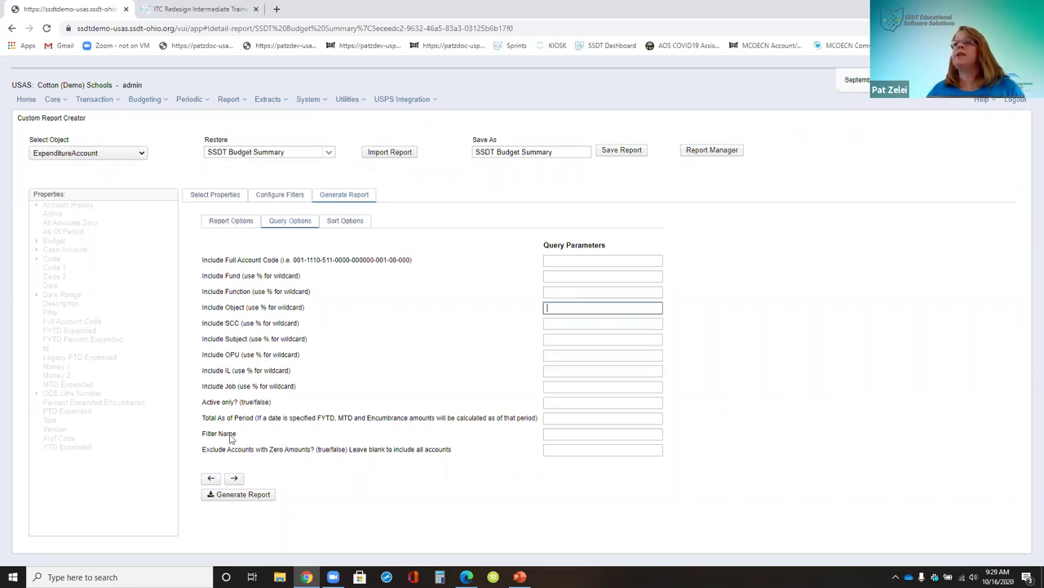
Check the Filter Name query parameter and its suggested entries, leaving the parameter blank
{"action": "left_click_drag", "start_coordinate": [236, 437], "coordinate": [202, 435]}
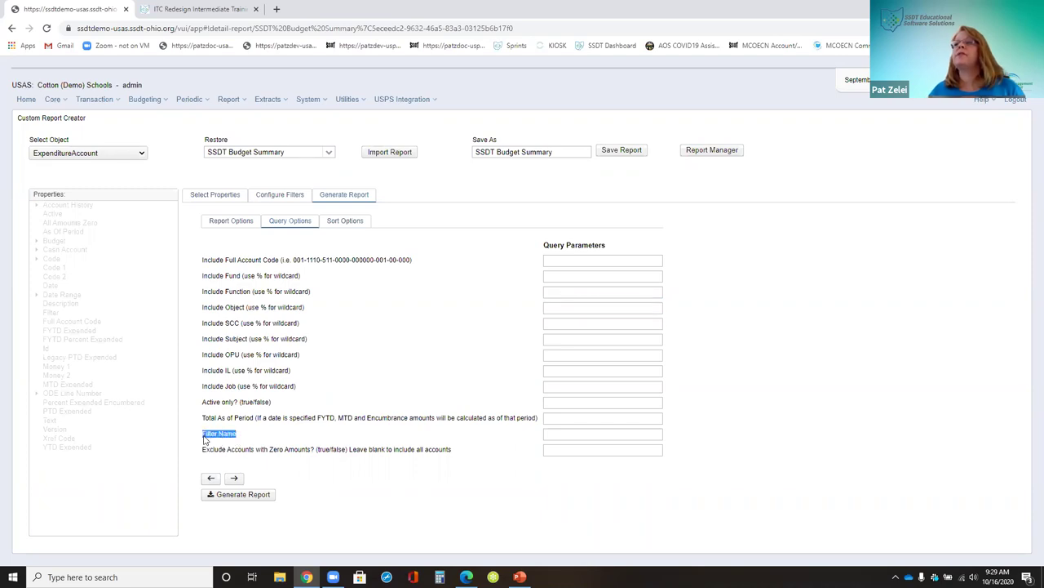
{"action": "left_click", "coordinate": [614, 435]}
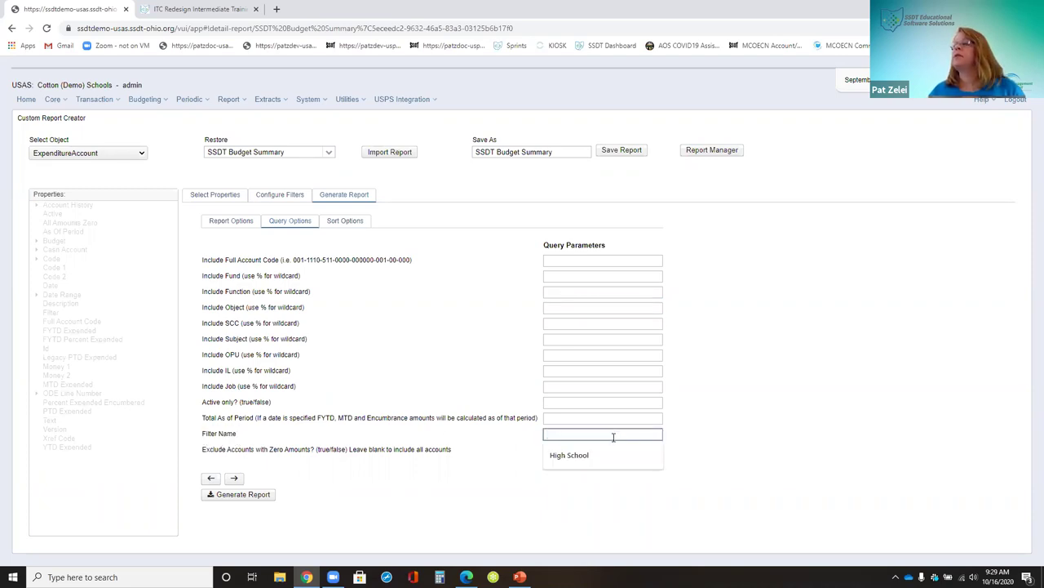
{"action": "key", "text": "ctrl+a"}
{"action": "key", "text": "BackSpace"}
{"action": "left_click", "coordinate": [490, 426]}
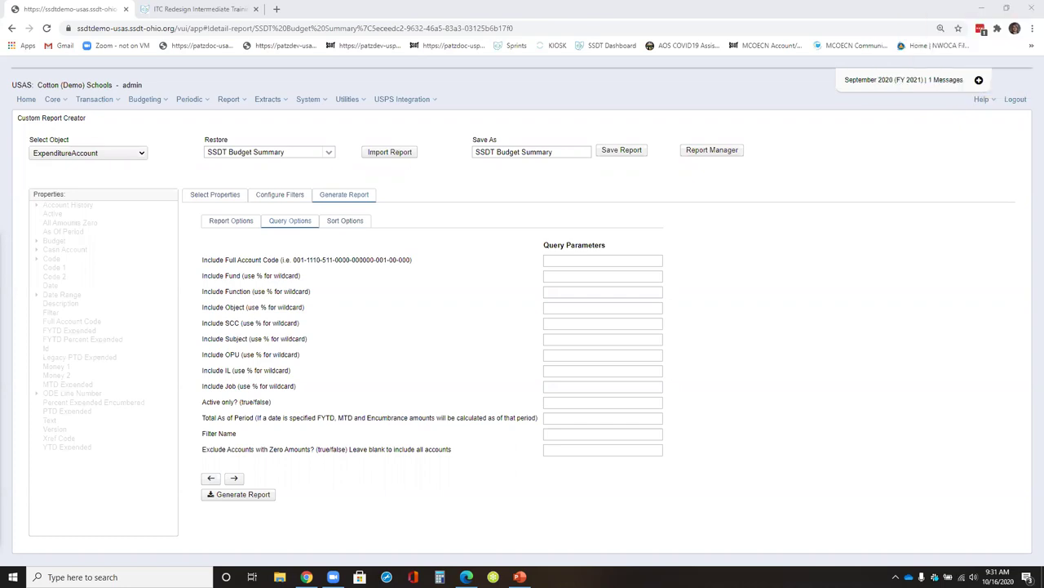
Open the File Archive utility, look at the fiscal year reports archive and return to the monthly reports archive
{"action": "left_click", "coordinate": [237, 100]}
{"action": "left_click", "coordinate": [359, 100]}
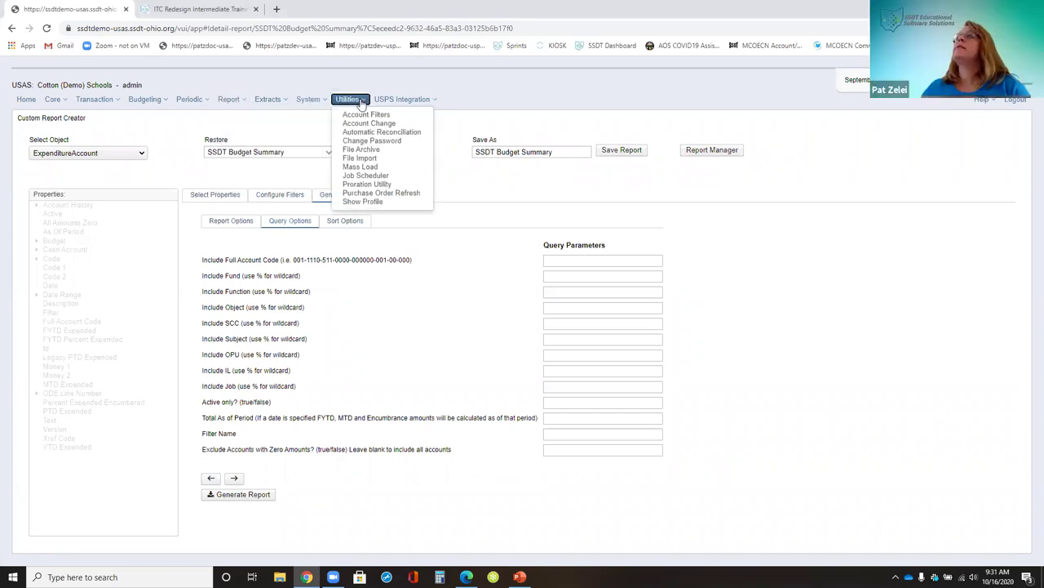
{"action": "left_click", "coordinate": [361, 149]}
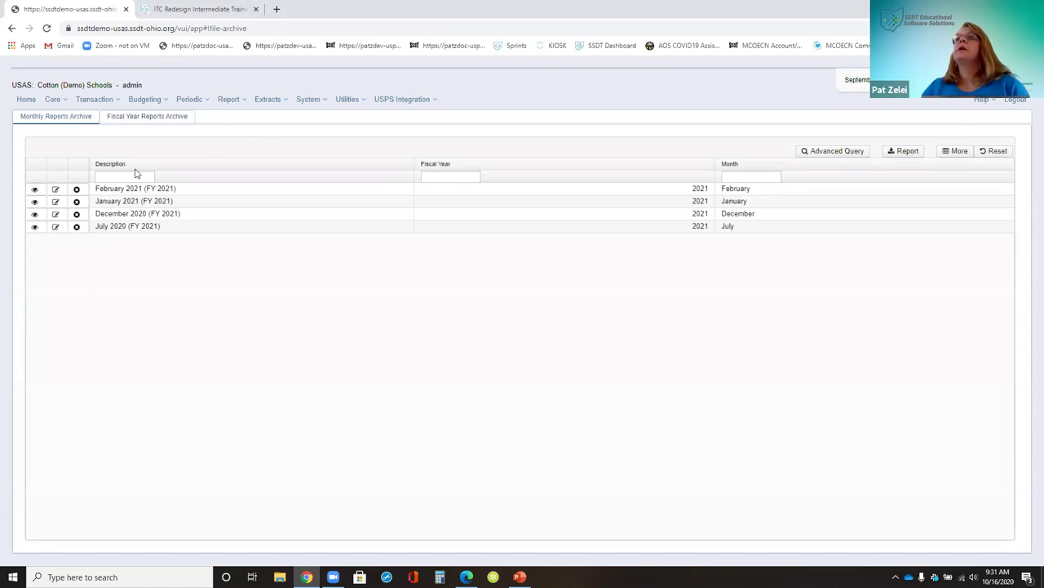
{"action": "left_click", "coordinate": [139, 118]}
{"action": "left_click", "coordinate": [61, 119]}
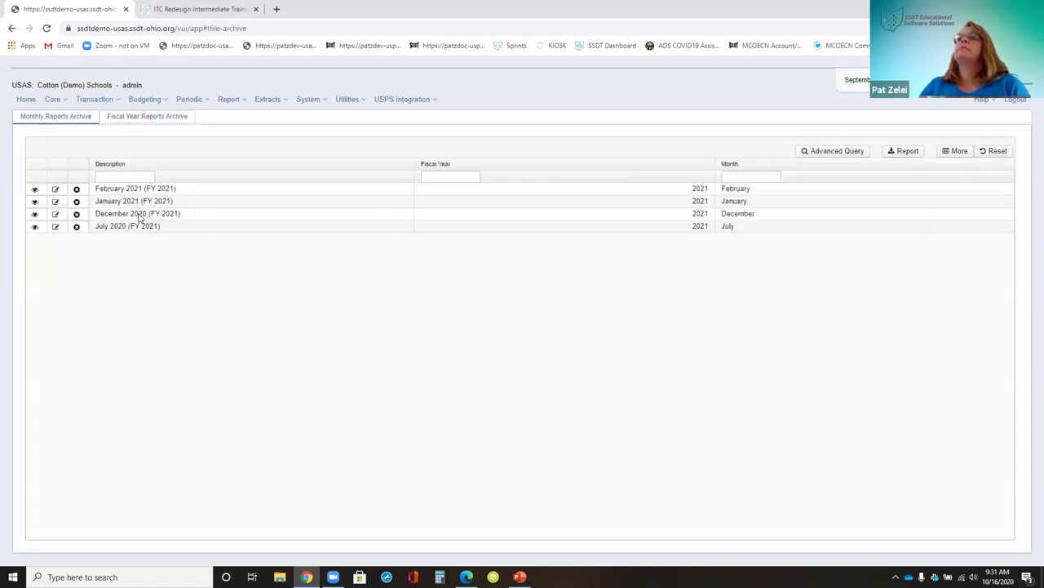
View the archived report files for July 2020 (FY 2021) and close the record's details
{"action": "left_click", "coordinate": [141, 217]}
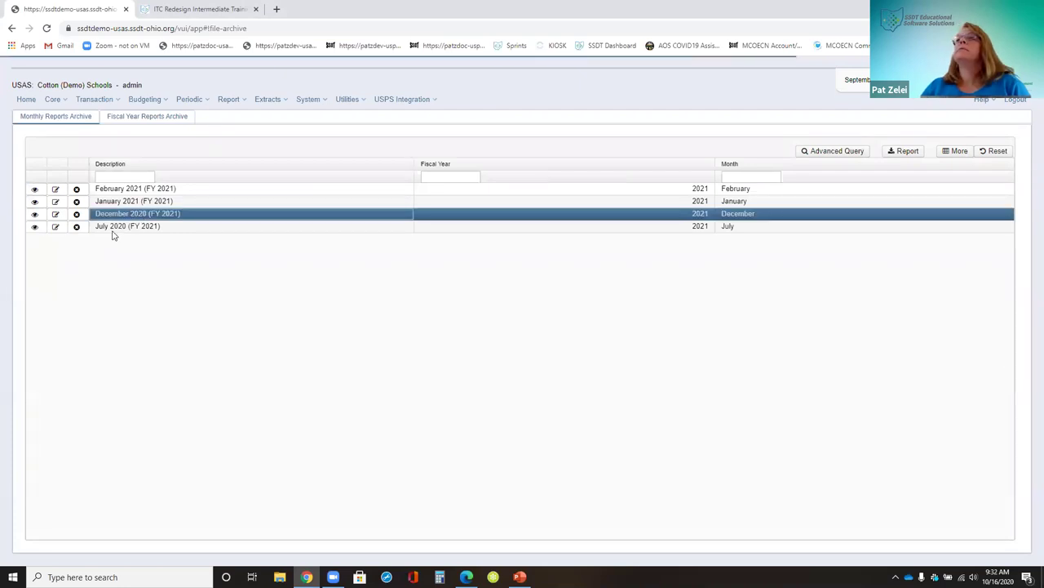
{"action": "left_click", "coordinate": [115, 228]}
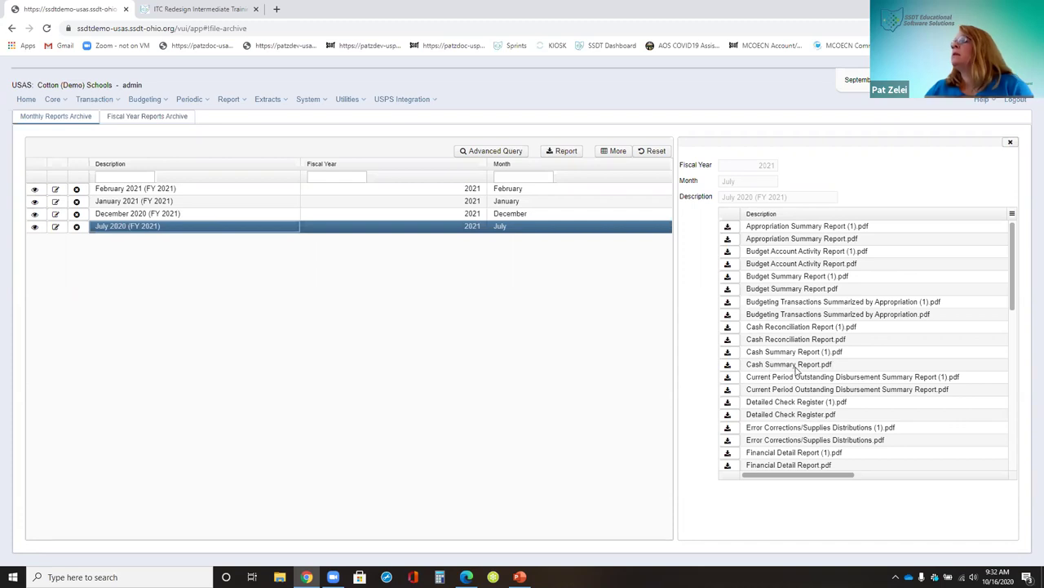
{"action": "left_click_drag", "start_coordinate": [849, 475], "coordinate": [802, 473]}
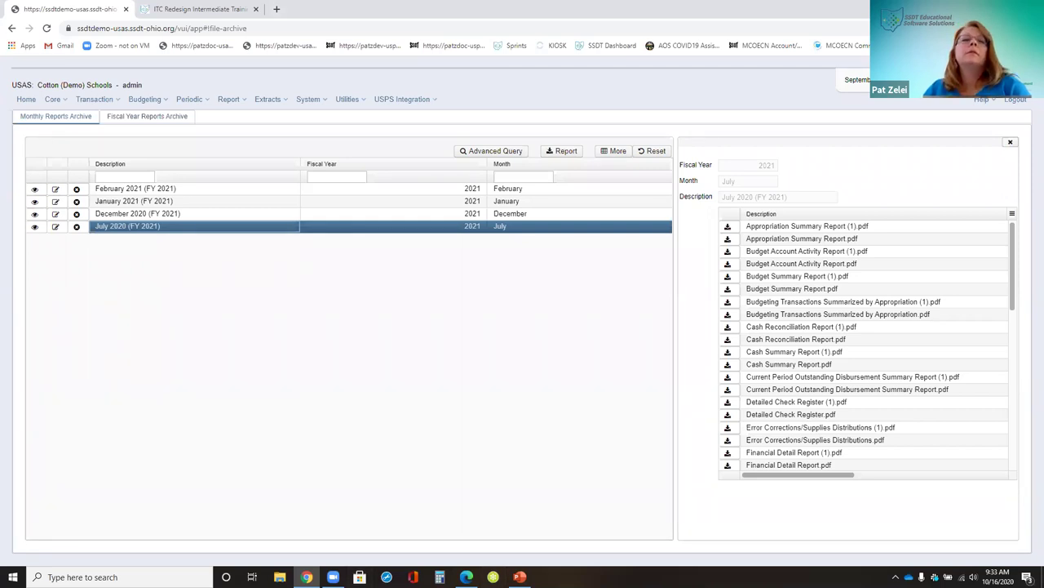
{"action": "left_click", "coordinate": [1011, 144]}
{"action": "left_click", "coordinate": [72, 116]}
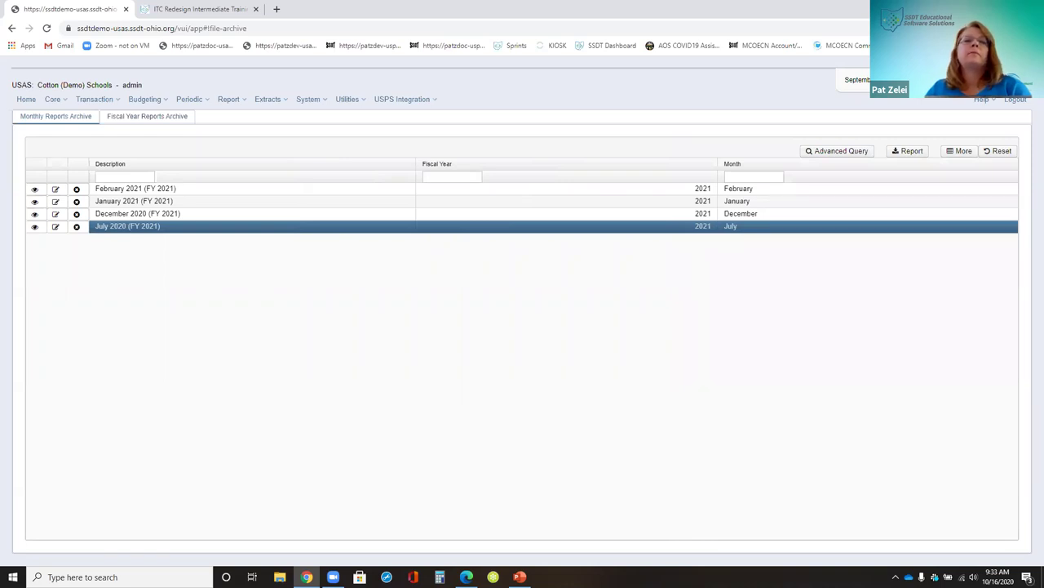
Open the Activity Ledger Query from the transaction options
{"action": "left_click", "coordinate": [94, 99]}
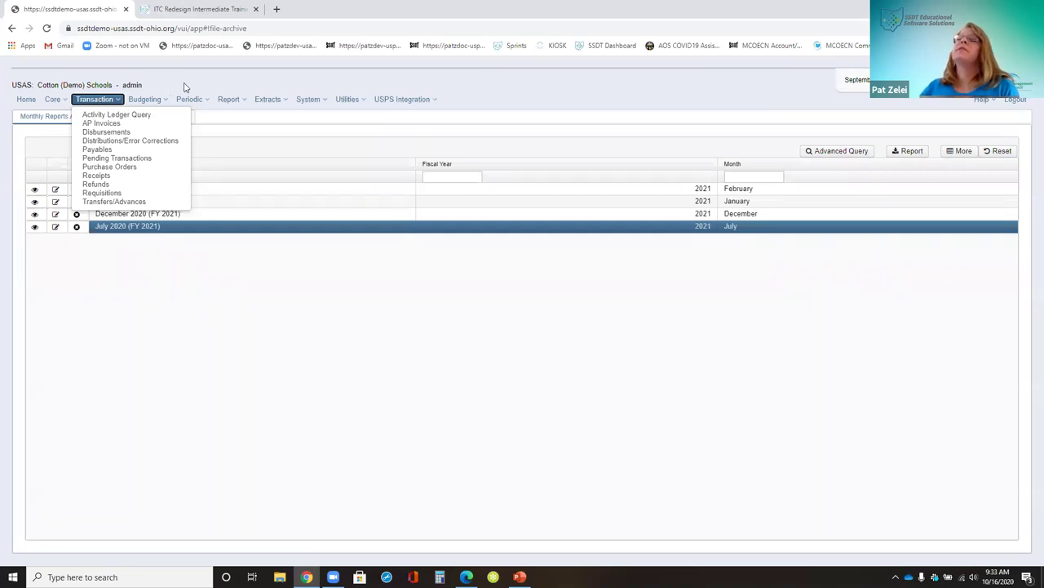
{"action": "left_click", "coordinate": [95, 99]}
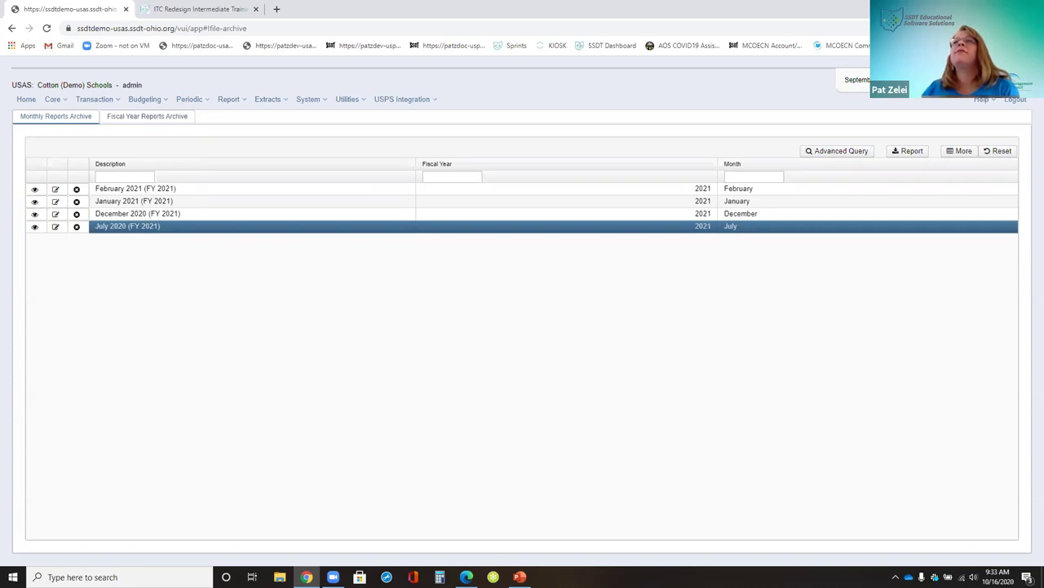
{"action": "left_click", "coordinate": [95, 99]}
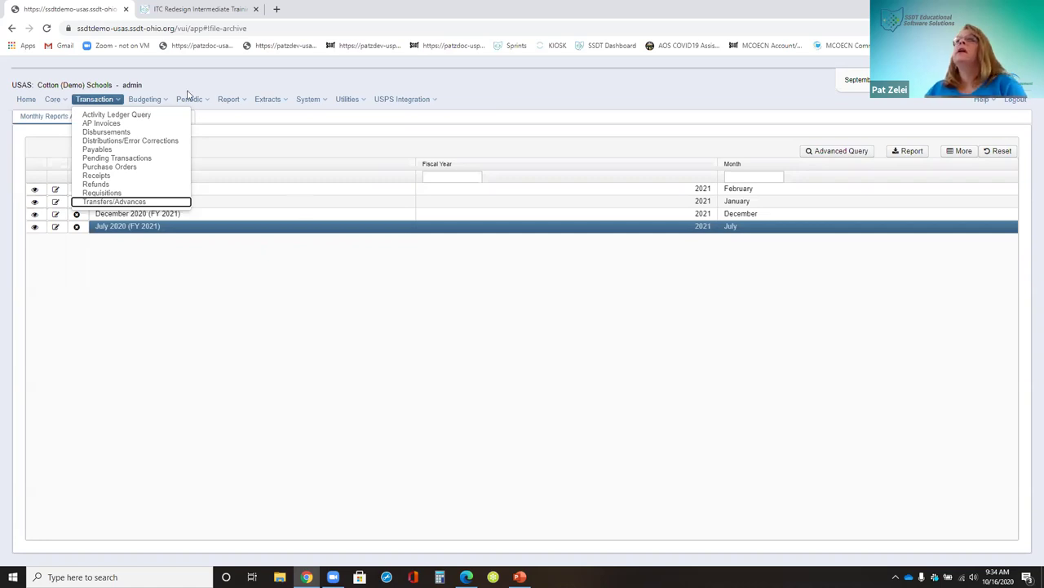
{"action": "left_click", "coordinate": [108, 119]}
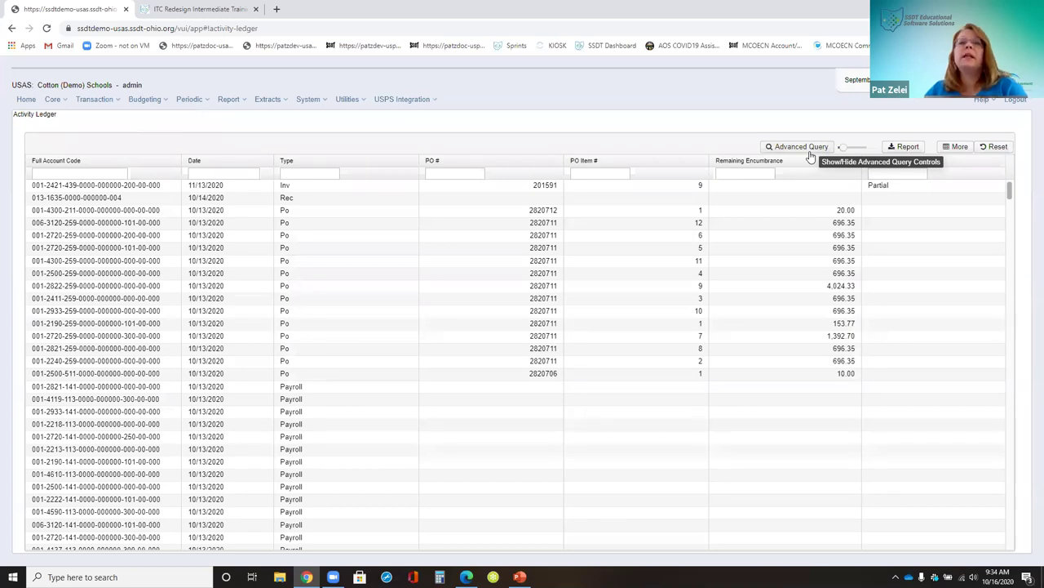
View the details of a purchase order entry in the Activity Ledger and check the columns available for the grid
{"action": "key", "text": "Tab"}
{"action": "left_click", "coordinate": [386, 273]}
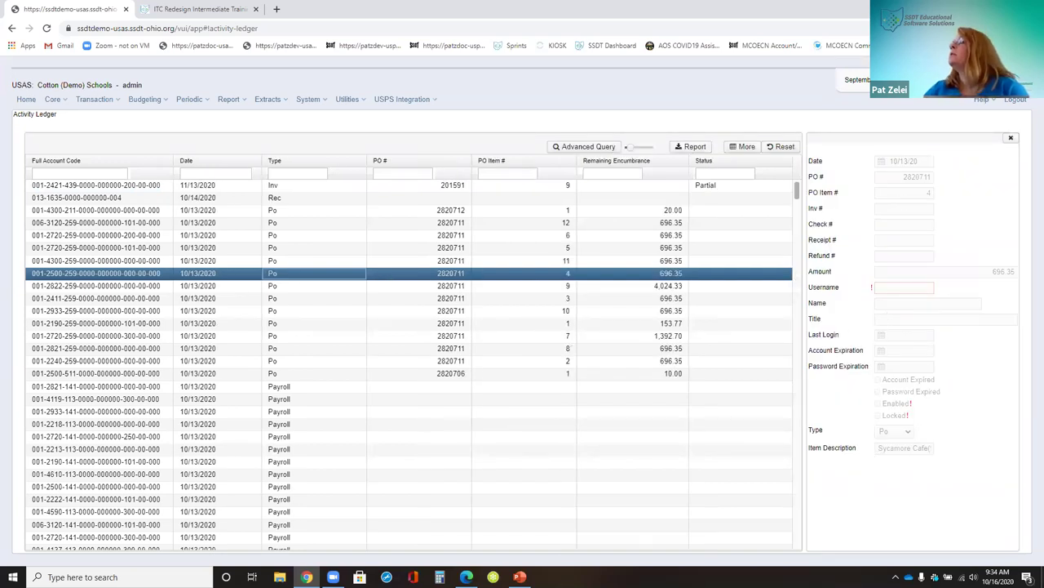
{"action": "left_click", "coordinate": [1011, 138]}
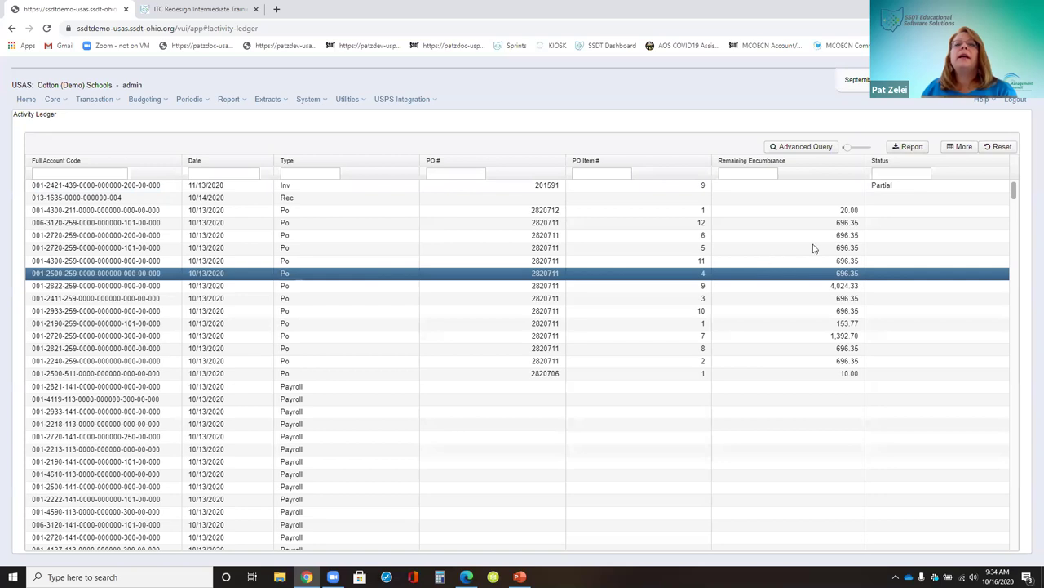
{"action": "left_click", "coordinate": [960, 146]}
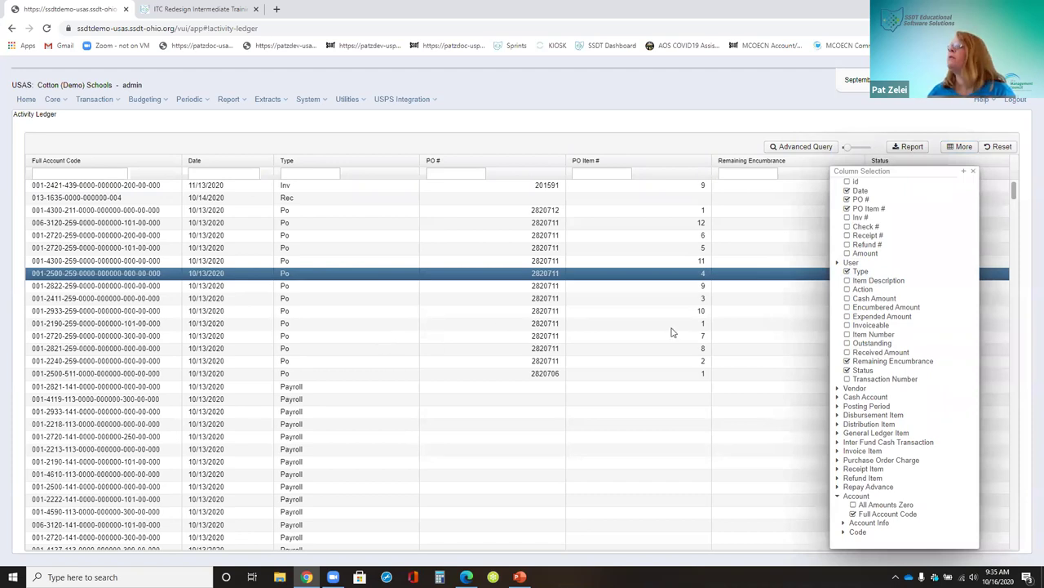
{"action": "left_click", "coordinate": [974, 172]}
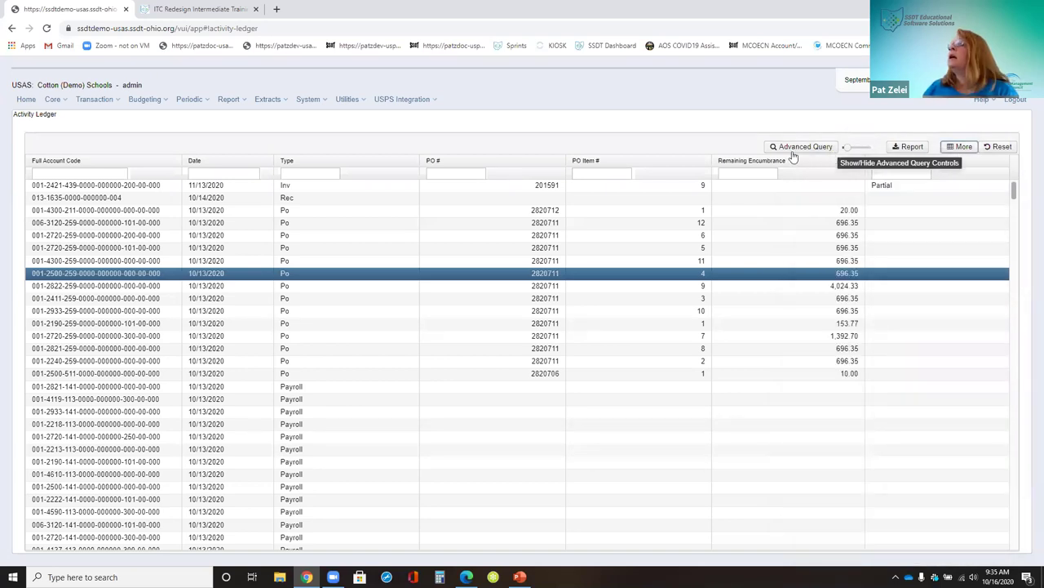
Lower the grid's result limit and filter the PO # column with = for one exact purchase order number
{"action": "left_click", "coordinate": [849, 149]}
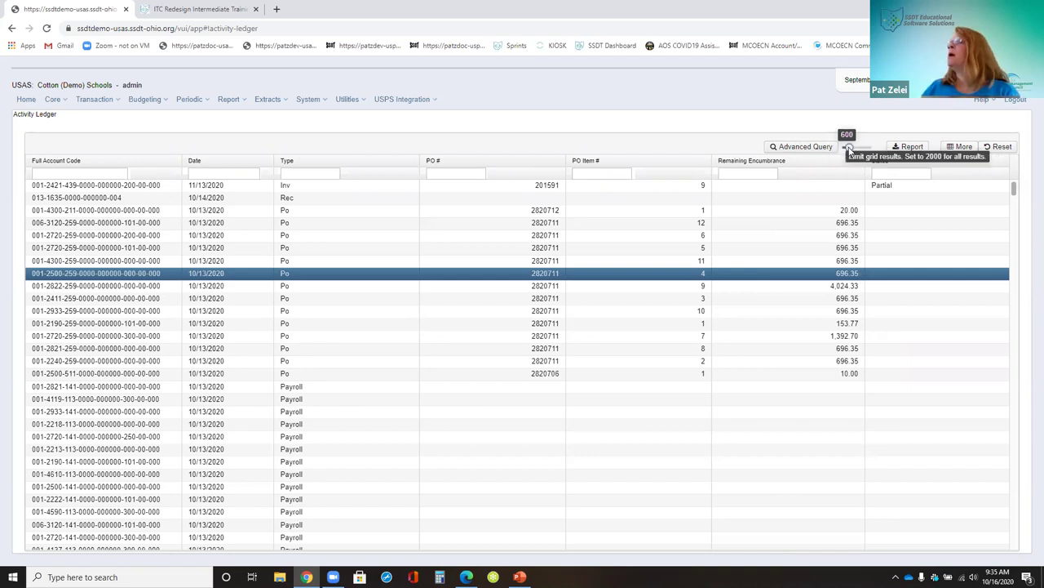
{"action": "mouse_move", "coordinate": [849, 148]}
{"action": "left_mouse_down"}
{"action": "mouse_move", "coordinate": [867, 154]}
{"action": "mouse_move", "coordinate": [846, 148]}
{"action": "left_mouse_up"}
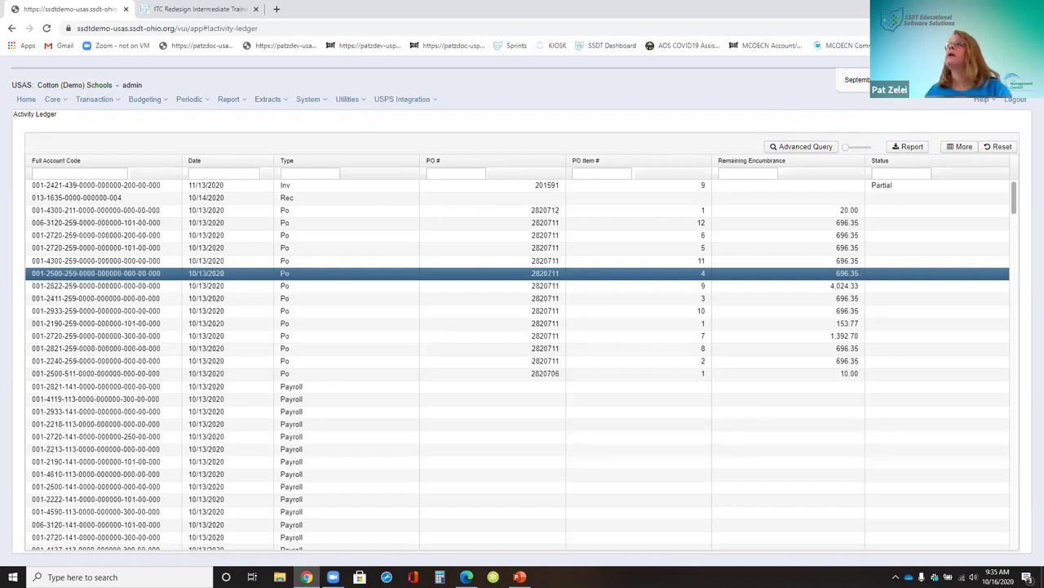
{"action": "left_click", "coordinate": [466, 174]}
{"action": "type", "text": "="}
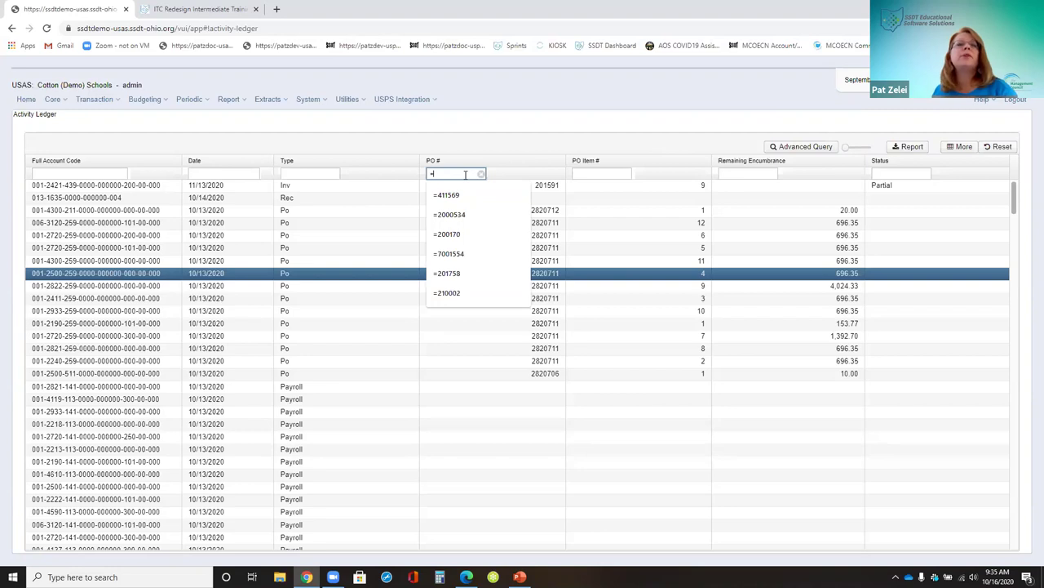
{"action": "type", "text": "215000"}
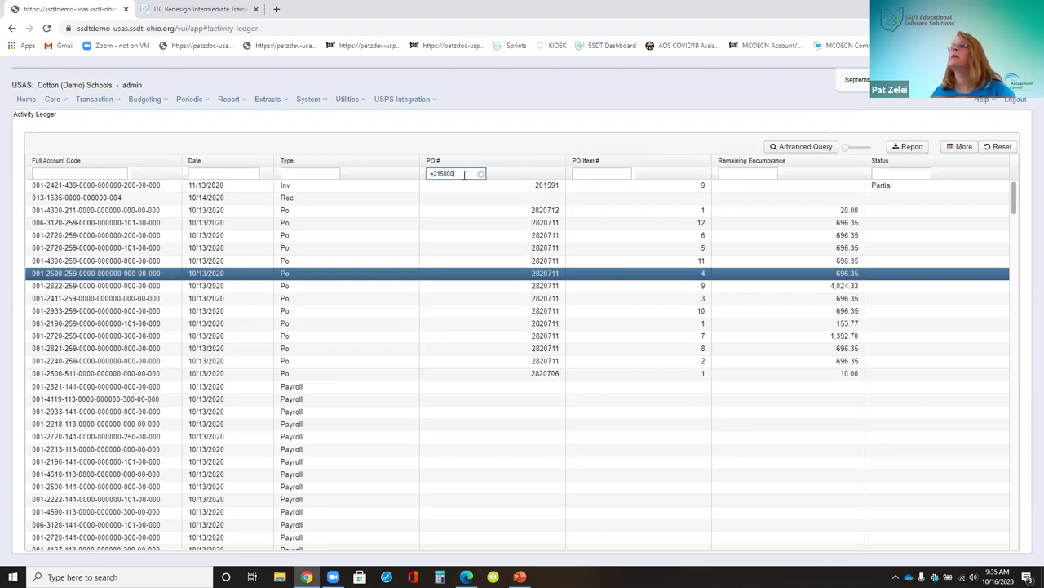
{"action": "key", "text": "Return"}
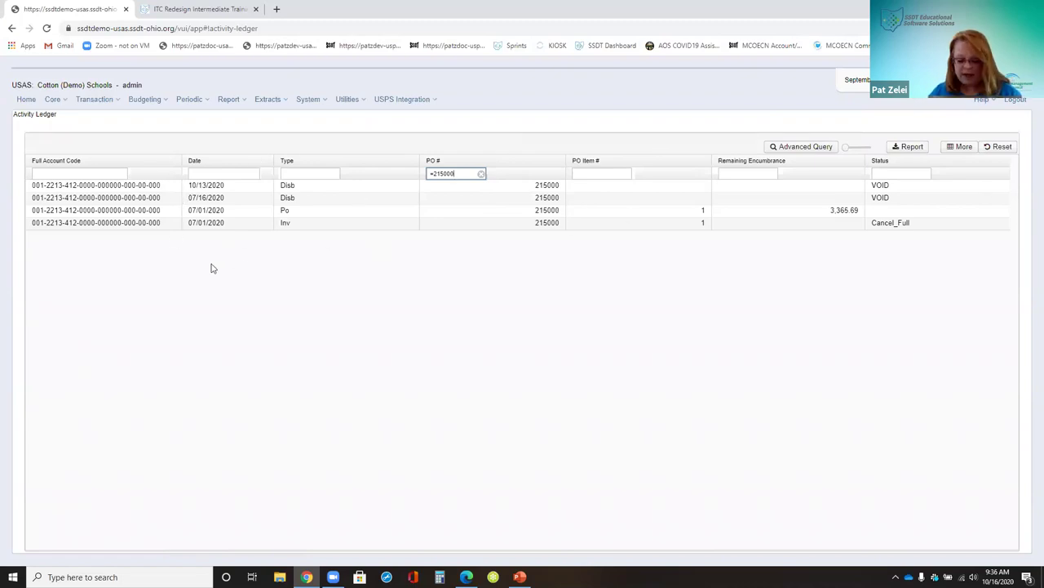
Sort the filtered transactions by Type ascending, with Date ascending as the secondary sort
{"action": "left_click", "coordinate": [294, 163]}
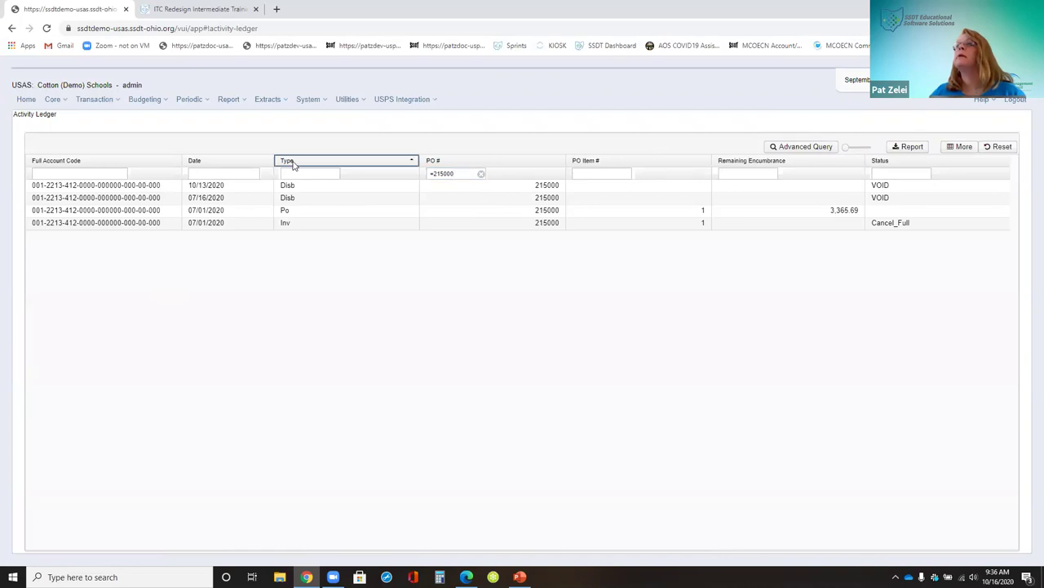
{"action": "left_click", "coordinate": [338, 162]}
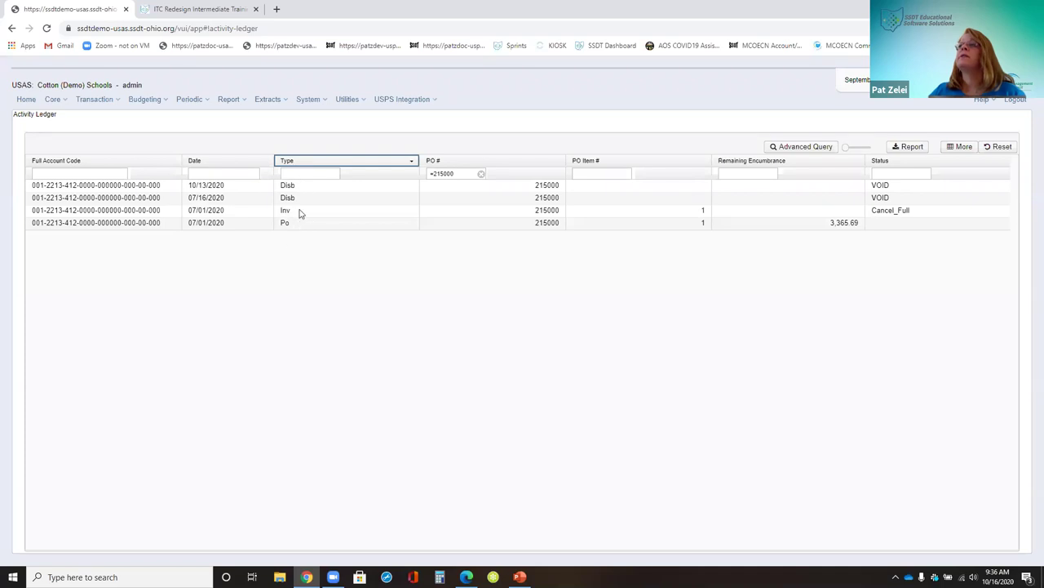
{"action": "left_click", "coordinate": [303, 166]}
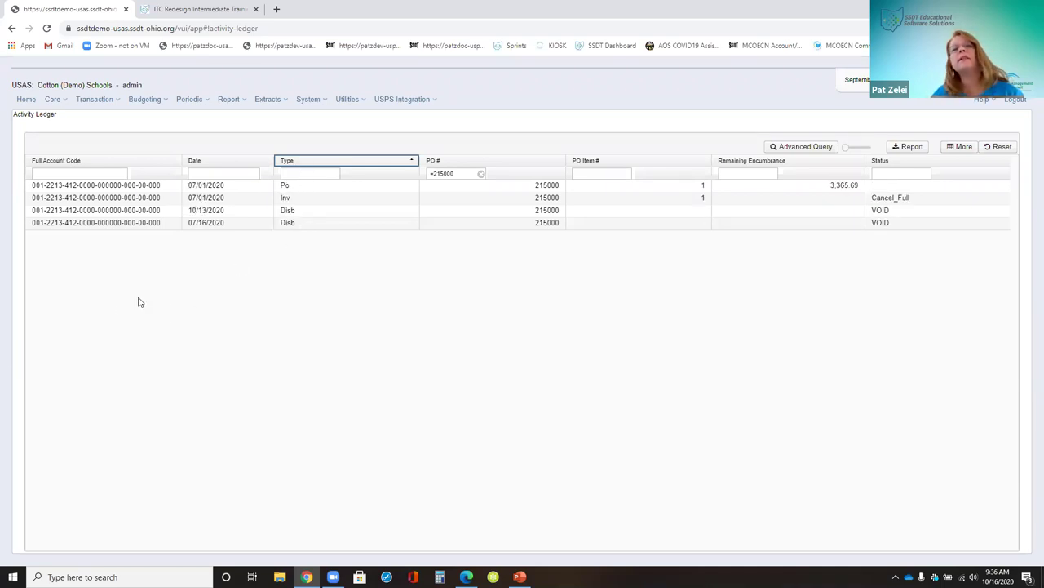
{"action": "left_click", "coordinate": [222, 162], "text": "shift"}
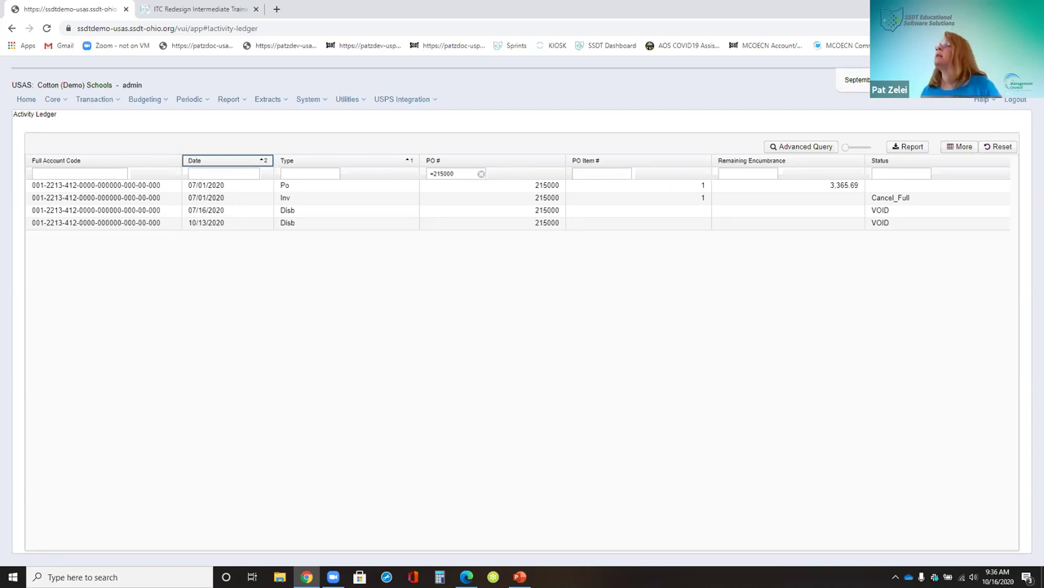
Deselect the PO #, PO Item # and Remaining Encumbrance columns and select Received Amount in the column selection
{"action": "left_click", "coordinate": [960, 146]}
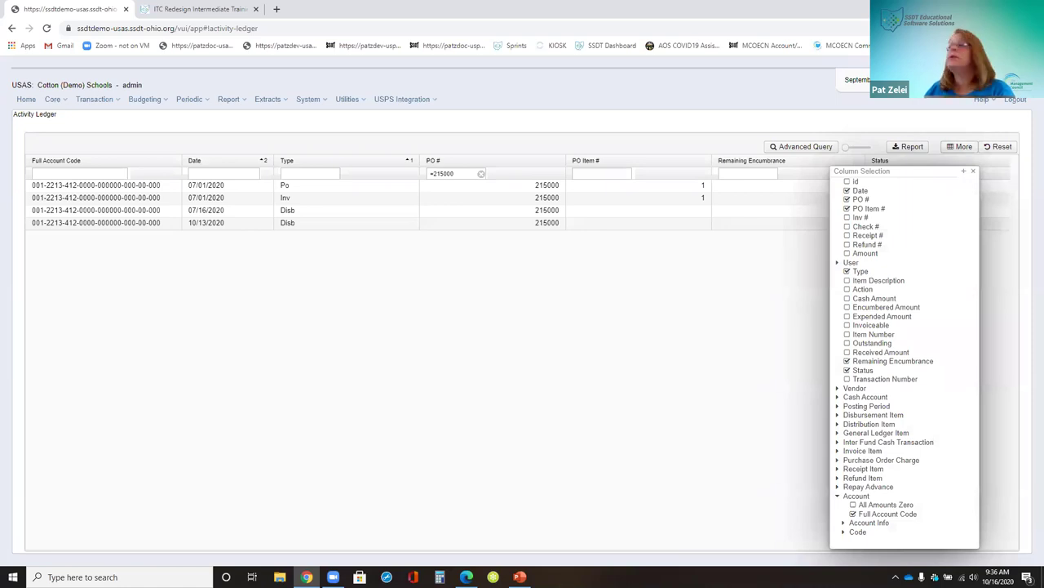
{"action": "left_click", "coordinate": [973, 171]}
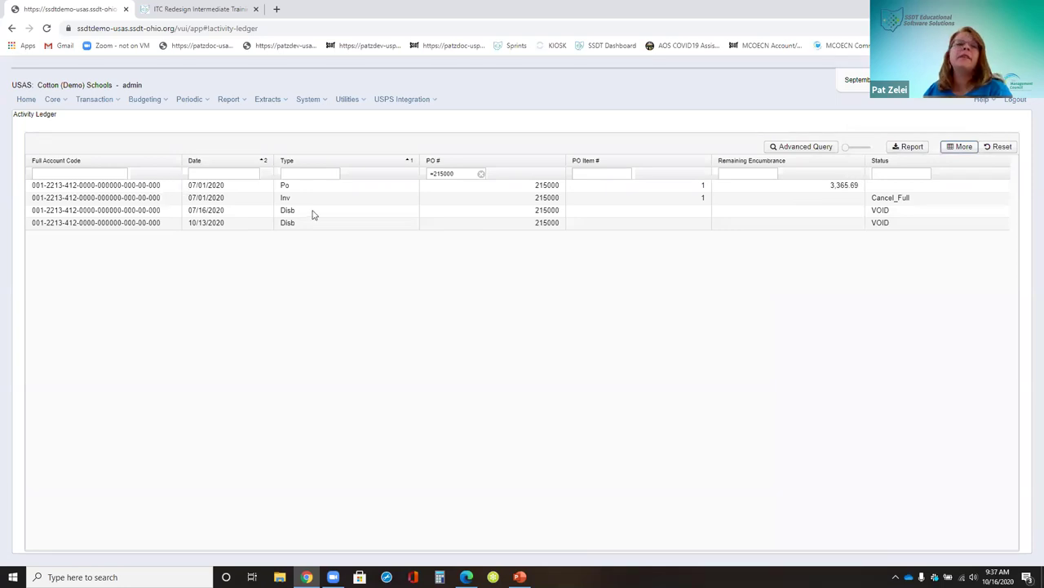
{"action": "left_click", "coordinate": [961, 148]}
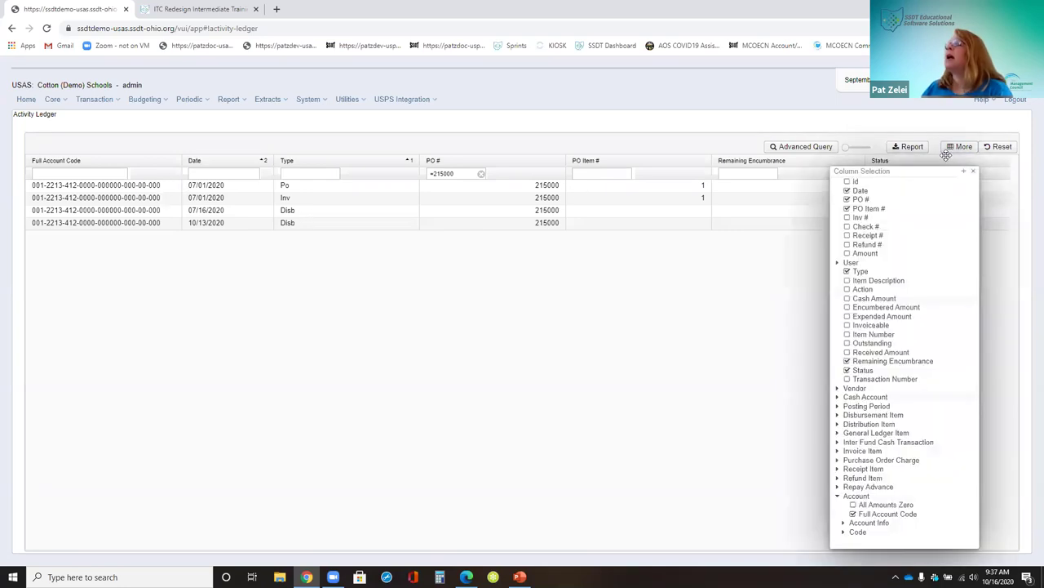
{"action": "left_click", "coordinate": [862, 202]}
{"action": "left_click", "coordinate": [865, 210]}
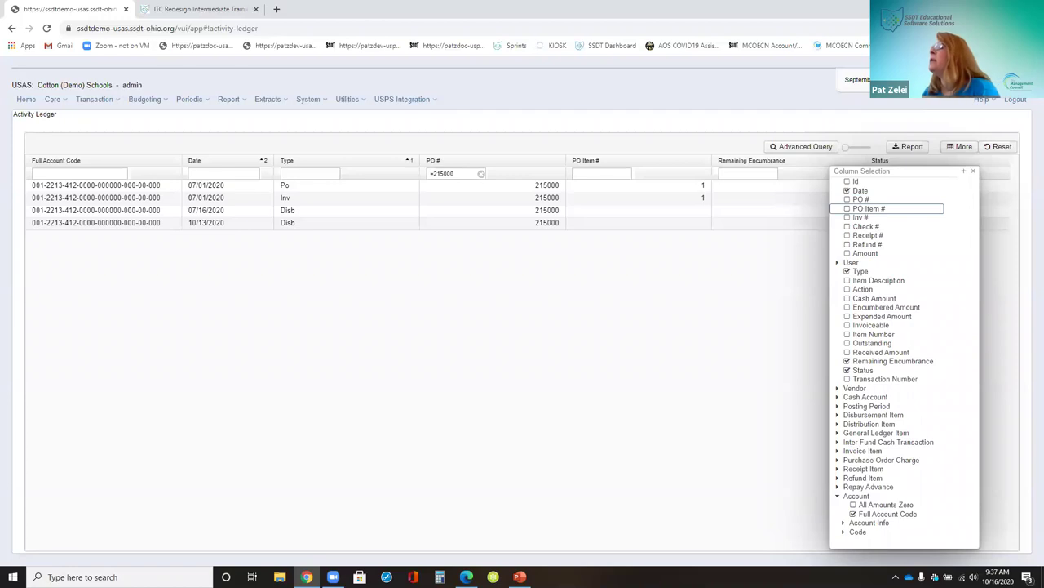
{"action": "left_click", "coordinate": [881, 352]}
{"action": "left_click", "coordinate": [878, 362]}
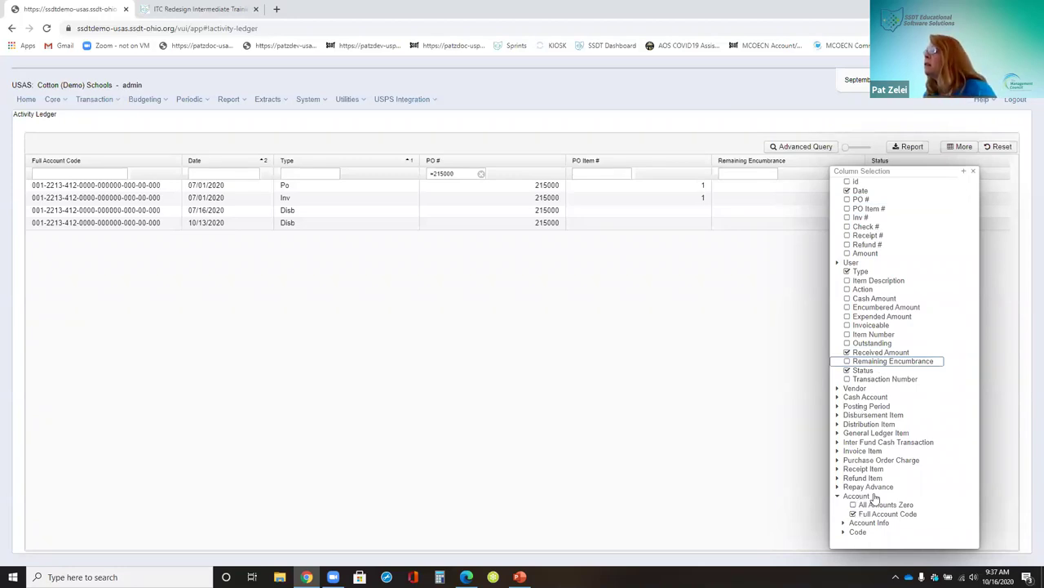
Select the Line Number, Type, Amount and Description columns under Receipt Item in the column selection
{"action": "left_click", "coordinate": [841, 470]}
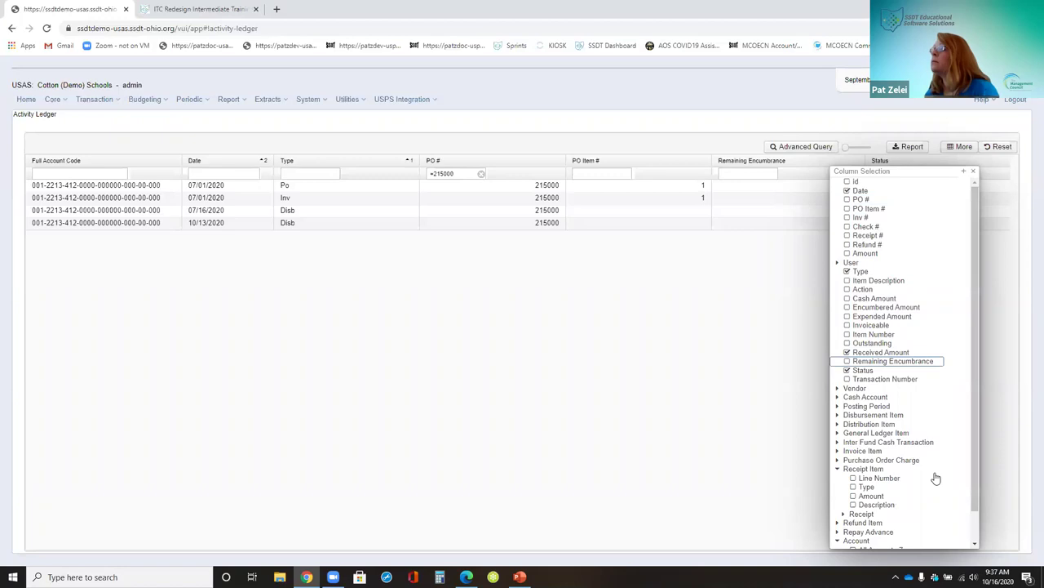
{"action": "left_click", "coordinate": [880, 479]}
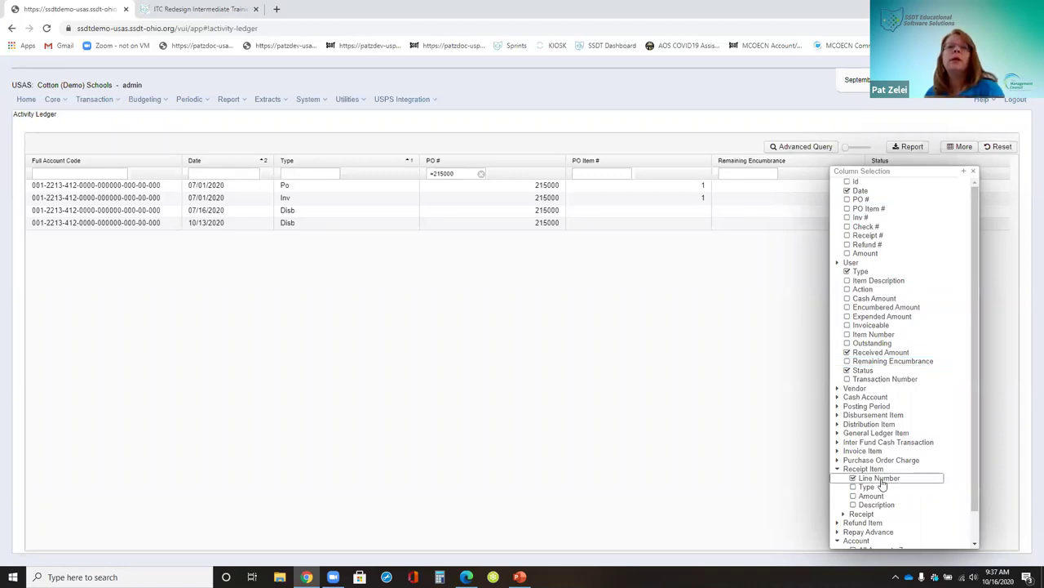
{"action": "left_click", "coordinate": [867, 488]}
{"action": "left_click", "coordinate": [880, 496]}
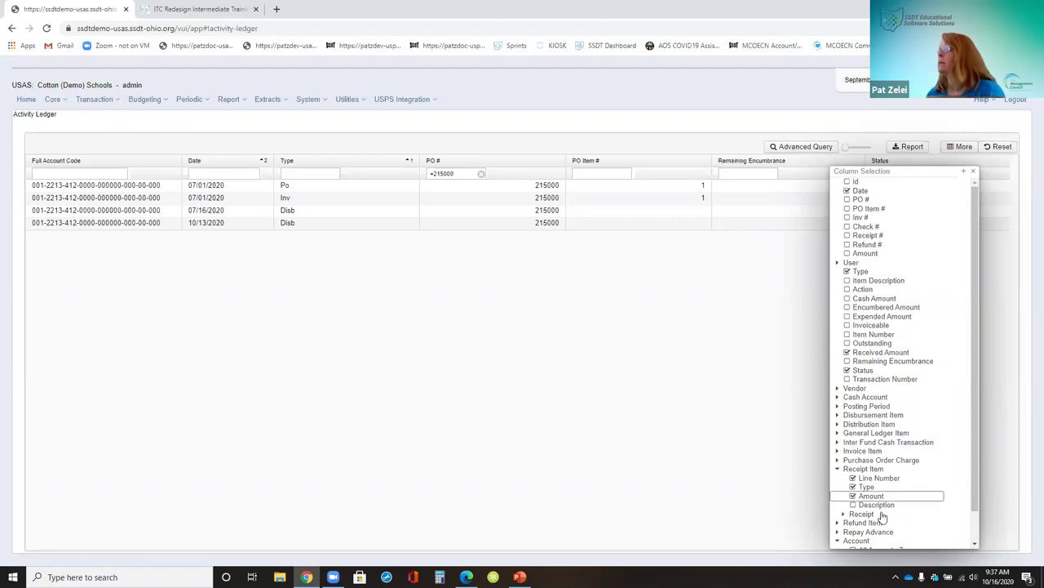
{"action": "left_click", "coordinate": [879, 506]}
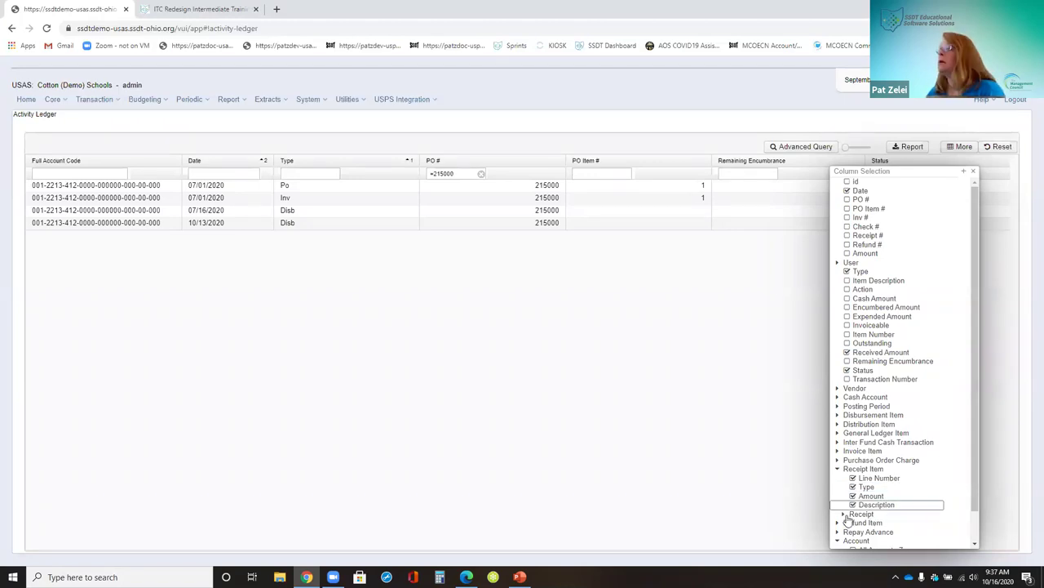
Select Receipt #, Date, Received From and Description under the nested Receipt group, and reload the grid with the chosen columns
{"action": "left_click", "coordinate": [844, 514]}
{"action": "scroll", "coordinate": [898, 474], "scroll_direction": "down", "scroll_amount": 2}
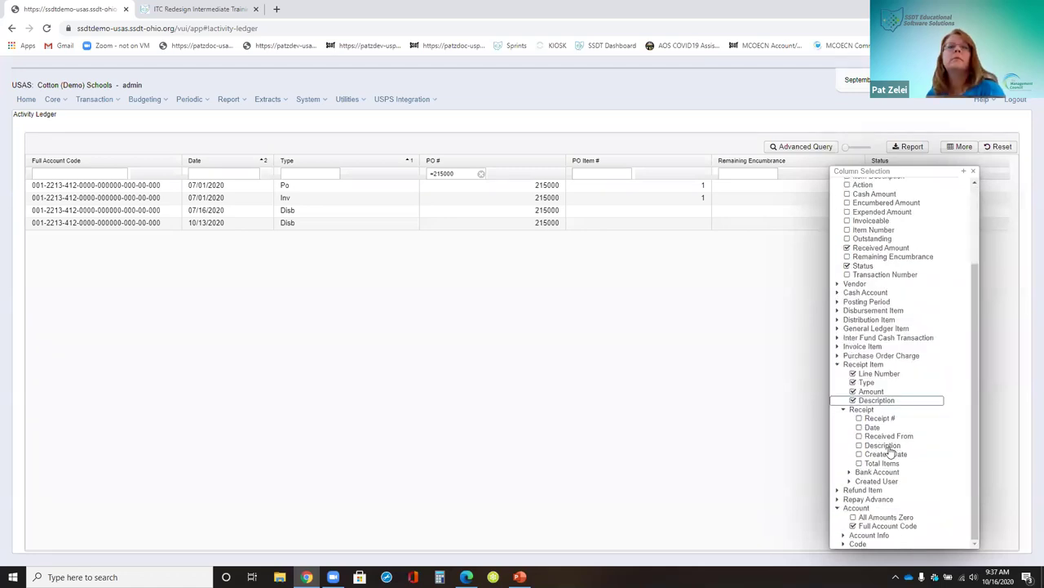
{"action": "left_click", "coordinate": [880, 418]}
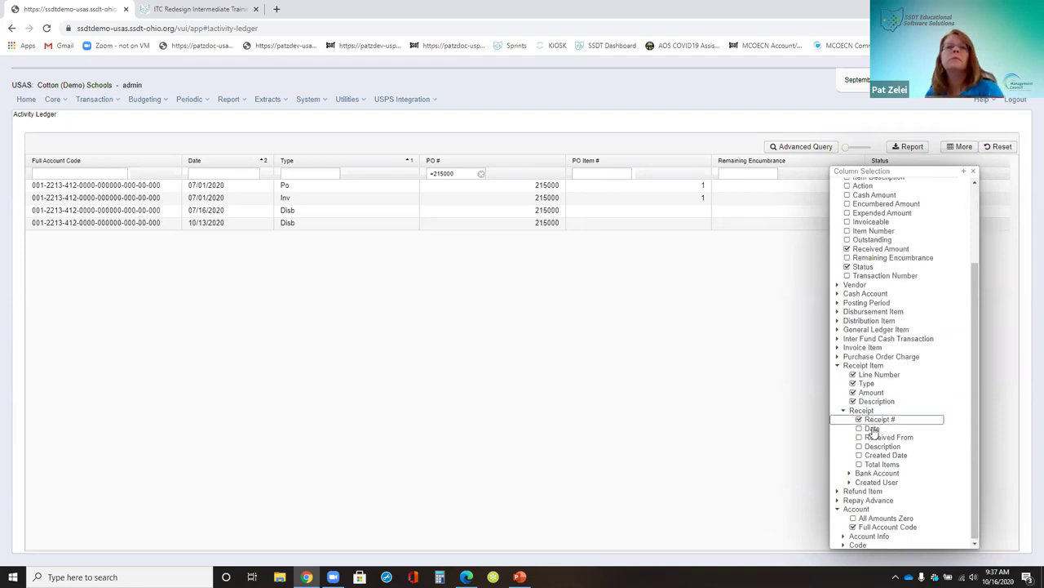
{"action": "left_click", "coordinate": [873, 428]}
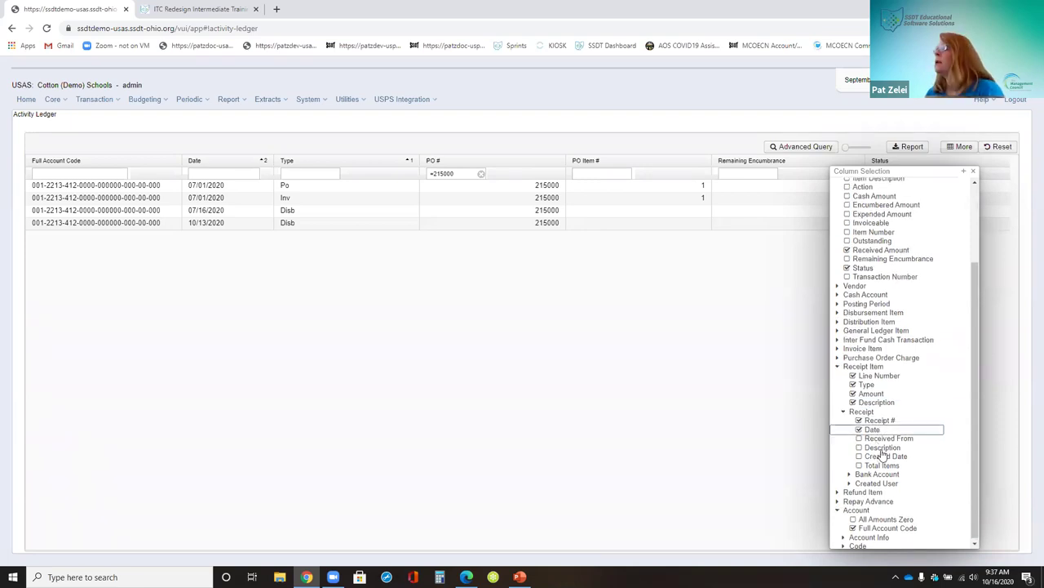
{"action": "left_click", "coordinate": [885, 438]}
{"action": "left_click", "coordinate": [881, 448]}
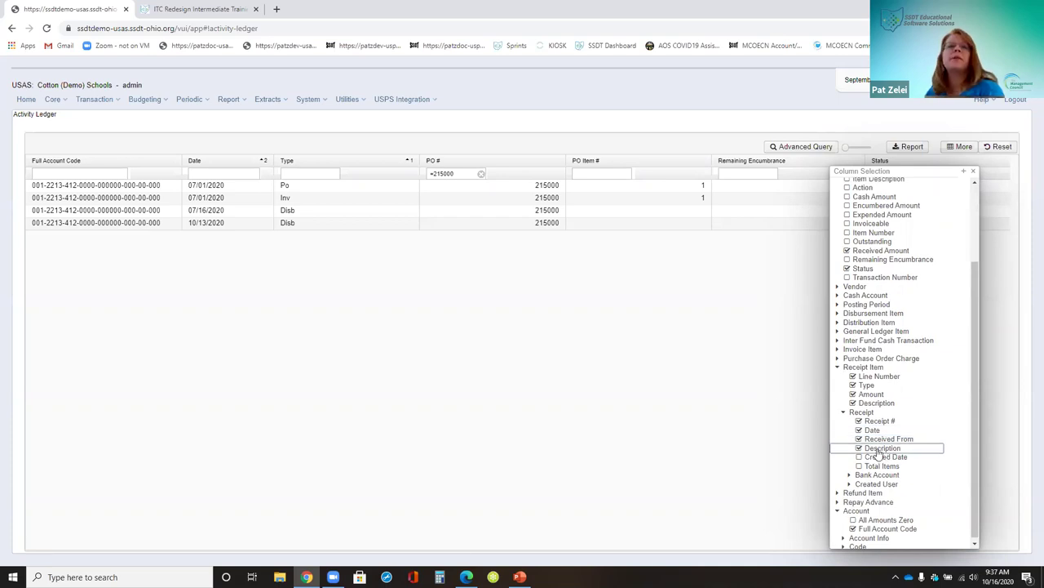
{"action": "scroll", "coordinate": [911, 501], "scroll_direction": "down", "scroll_amount": 1}
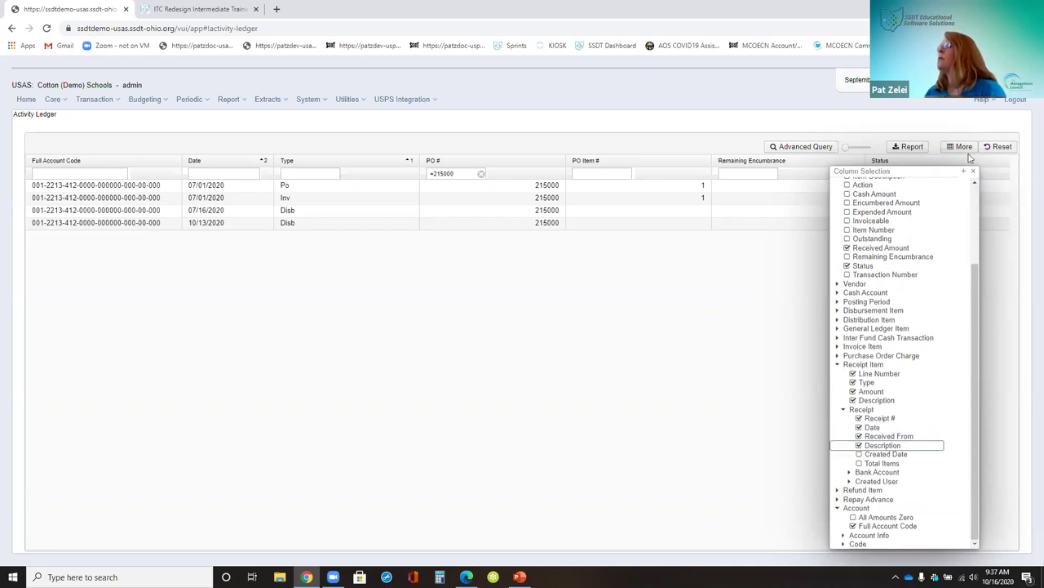
{"action": "left_click", "coordinate": [472, 286]}
{"action": "key", "text": "F5"}
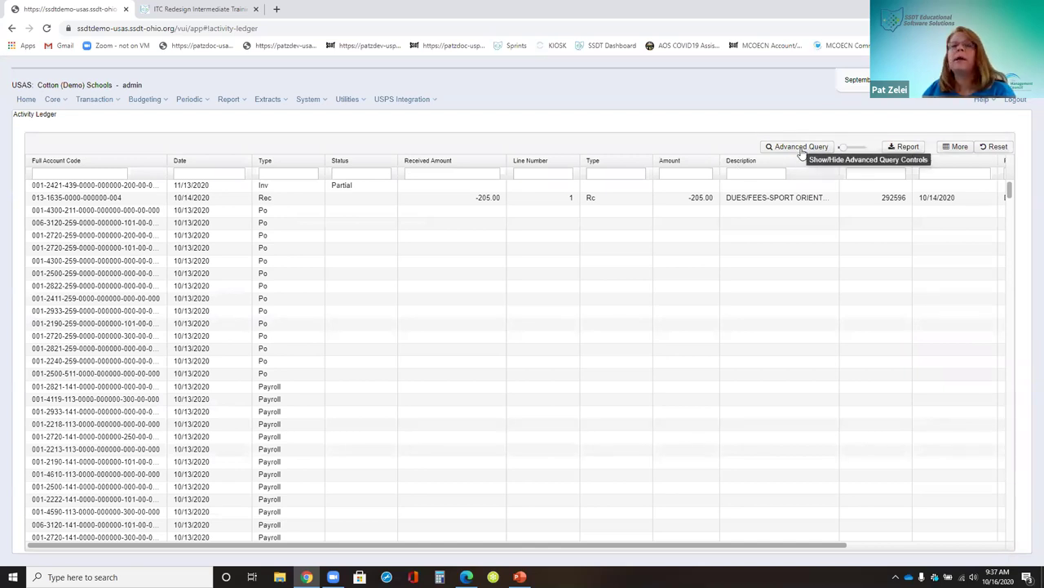
Open the advanced query controls and add a condition that Type equals rec
{"action": "left_click", "coordinate": [800, 148]}
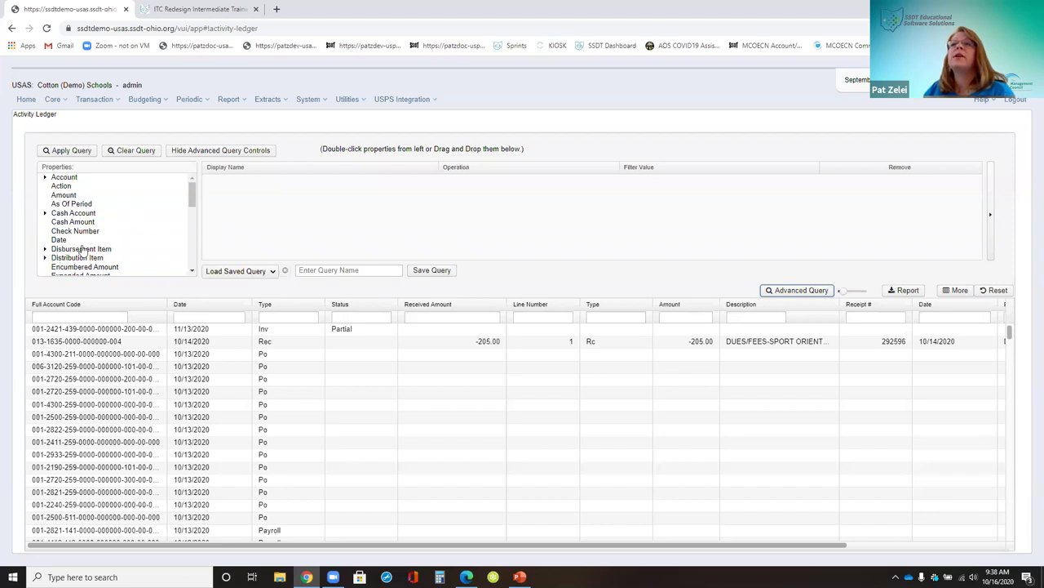
{"action": "scroll", "coordinate": [133, 221], "scroll_direction": "down", "scroll_amount": 1}
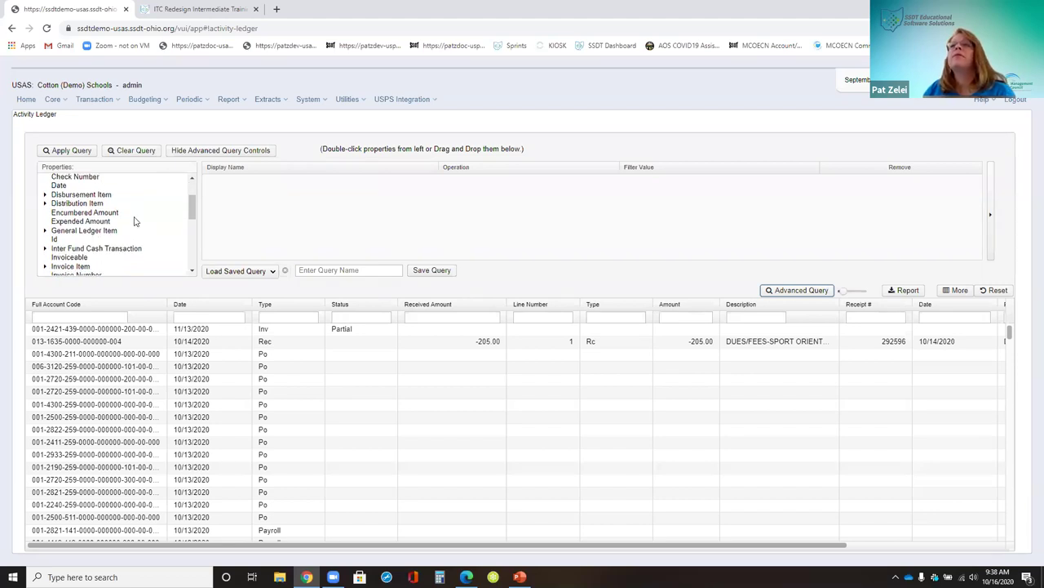
{"action": "left_click_drag", "start_coordinate": [194, 216], "coordinate": [188, 248]}
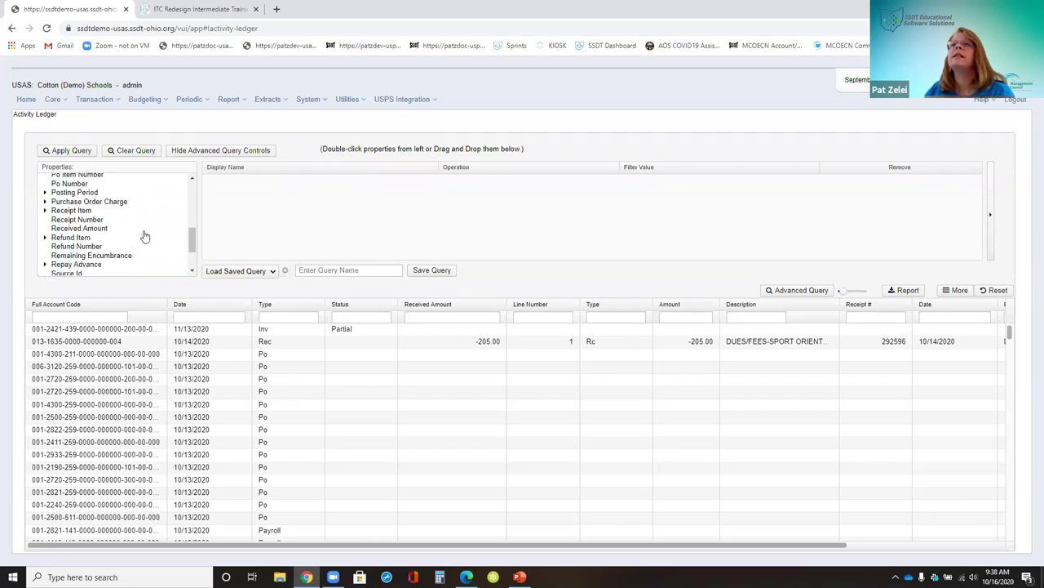
{"action": "left_click_drag", "start_coordinate": [189, 242], "coordinate": [189, 258]}
{"action": "double_click", "coordinate": [57, 244]}
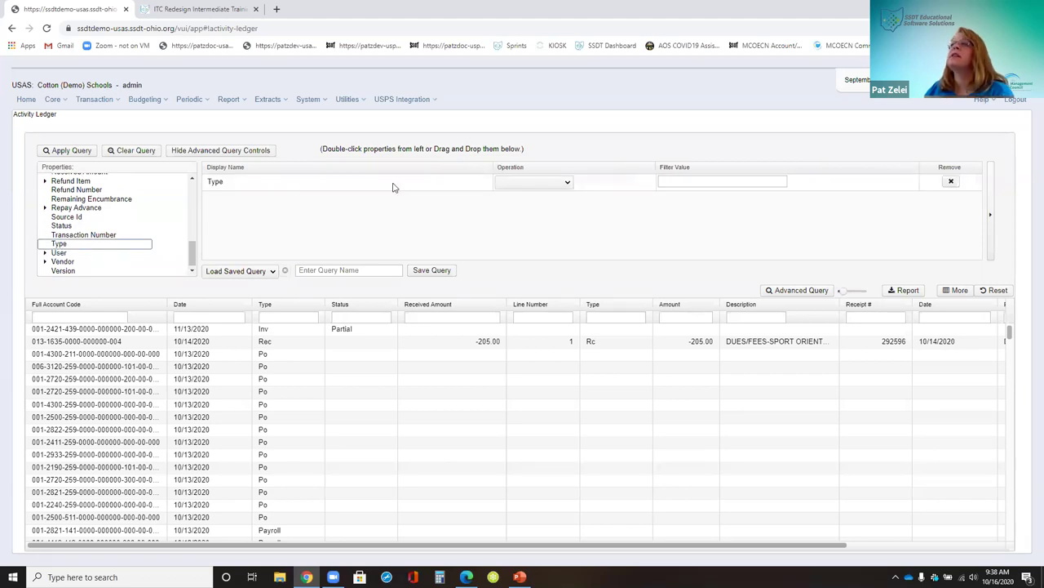
{"action": "left_click", "coordinate": [528, 182]}
{"action": "left_click", "coordinate": [520, 203]}
{"action": "left_click", "coordinate": [684, 182]}
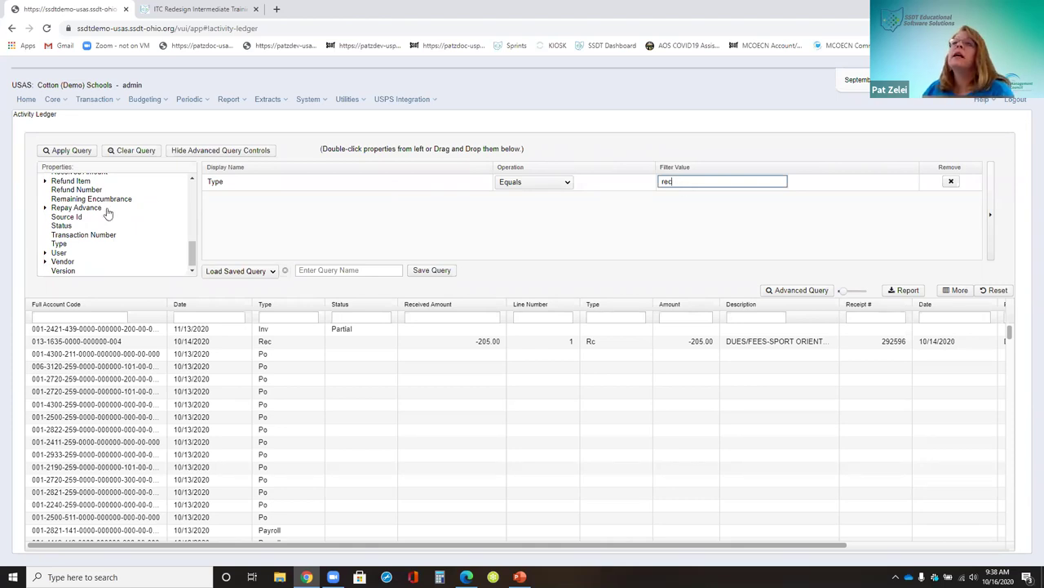
Add a query condition on the transaction Date with the operation Greater or equal and the value 01/01/20
{"action": "left_click", "coordinate": [193, 200]}
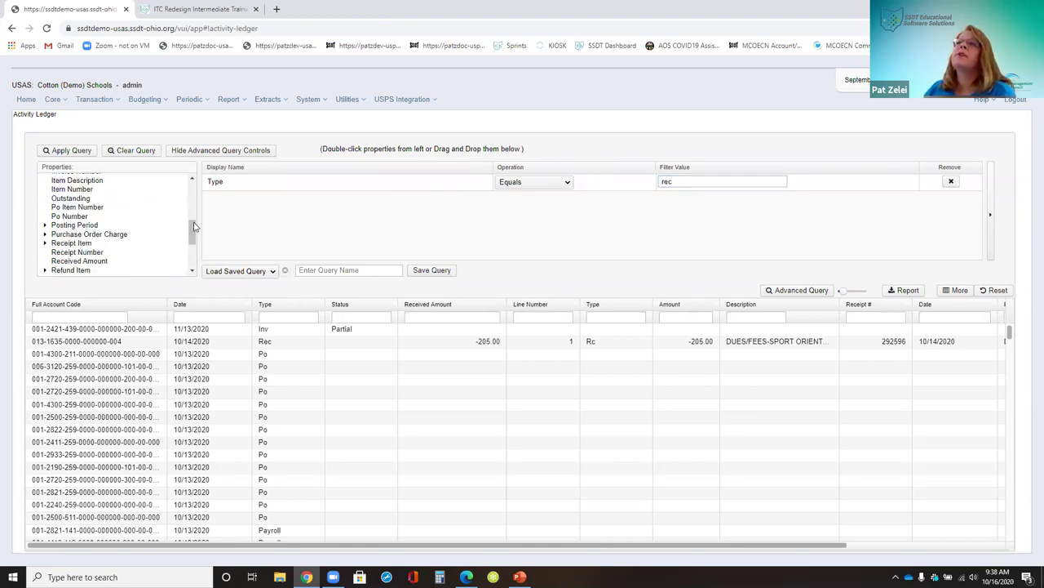
{"action": "left_click_drag", "start_coordinate": [193, 234], "coordinate": [194, 203]}
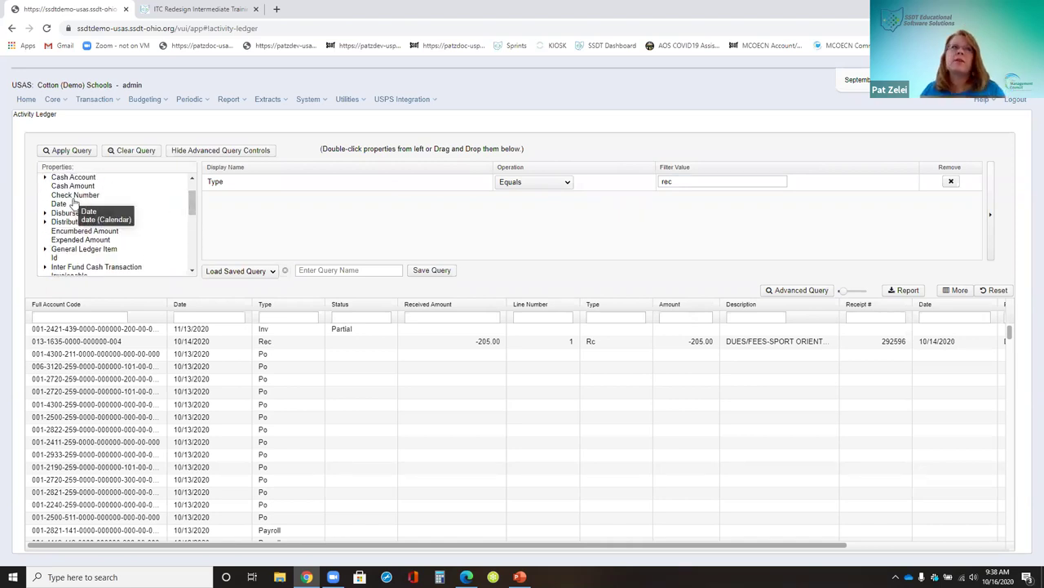
{"action": "left_click_drag", "start_coordinate": [61, 203], "coordinate": [319, 220]}
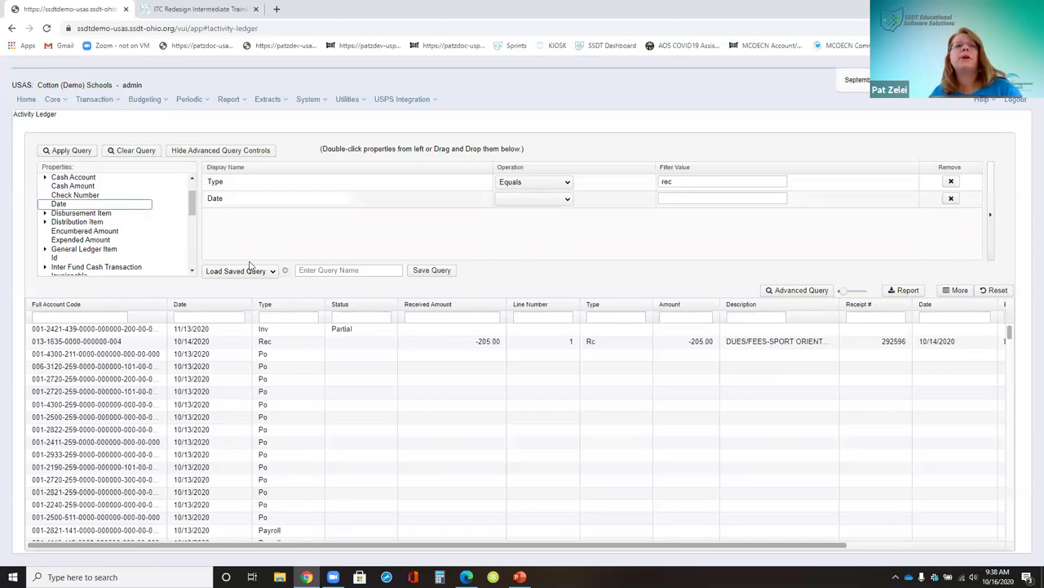
{"action": "left_click", "coordinate": [558, 204]}
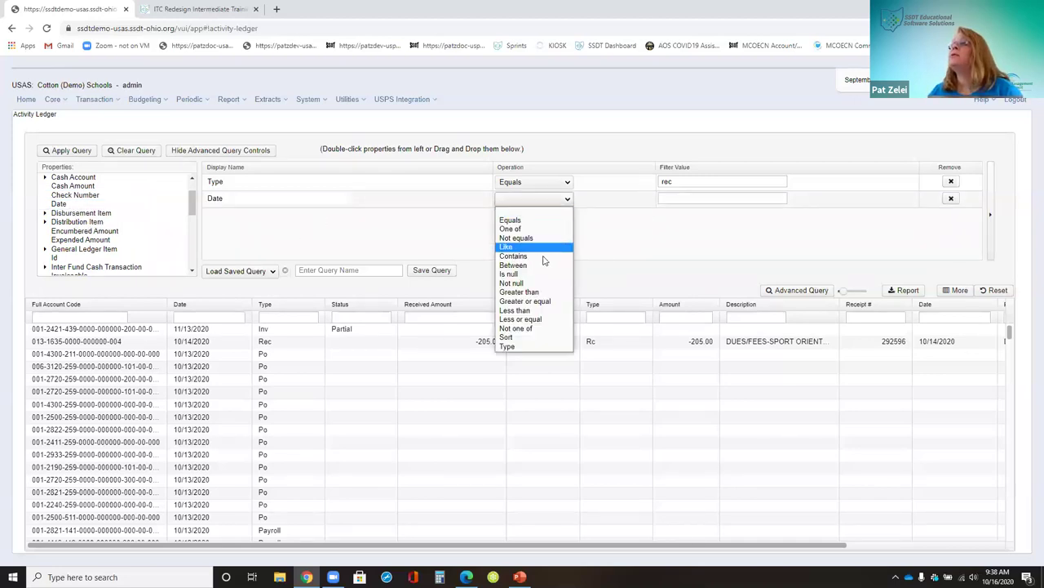
{"action": "left_click", "coordinate": [538, 304]}
{"action": "left_click", "coordinate": [694, 200]}
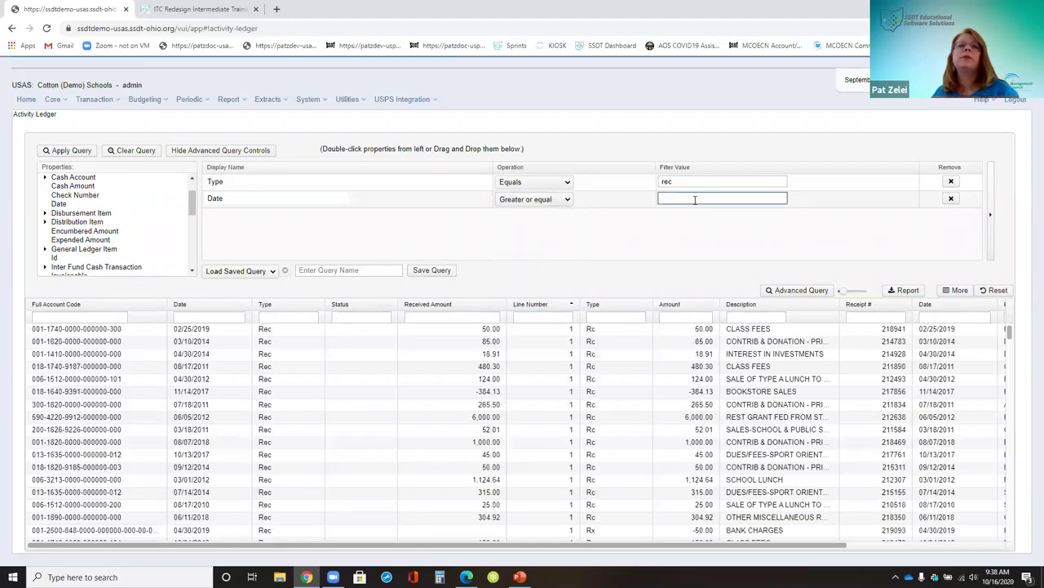
{"action": "type", "text": "01/01/20"}
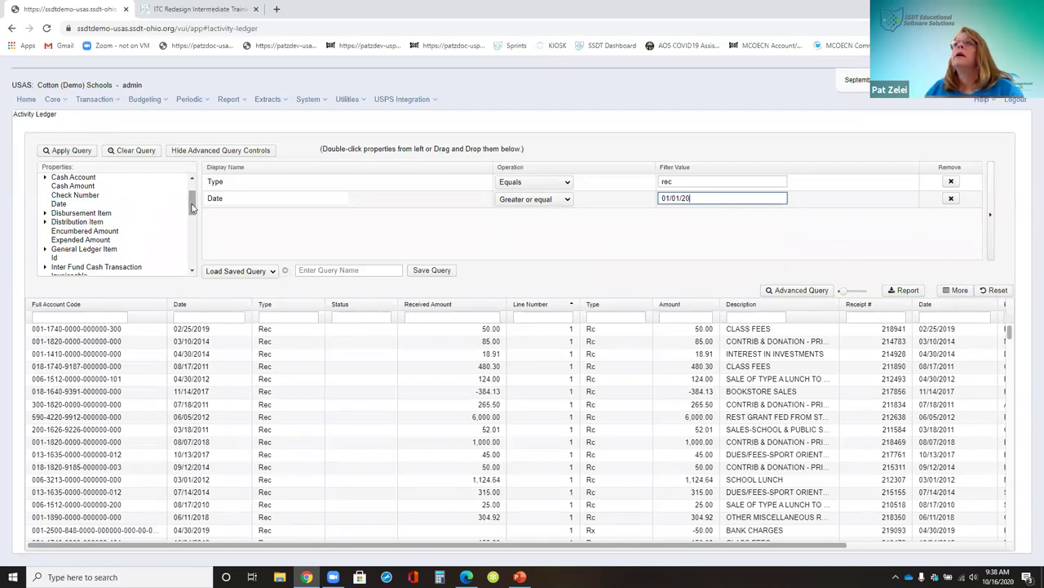
Add the Fund property from the account Code group as a condition that equals 001
{"action": "left_click_drag", "start_coordinate": [192, 208], "coordinate": [194, 189]}
{"action": "left_click", "coordinate": [45, 178]}
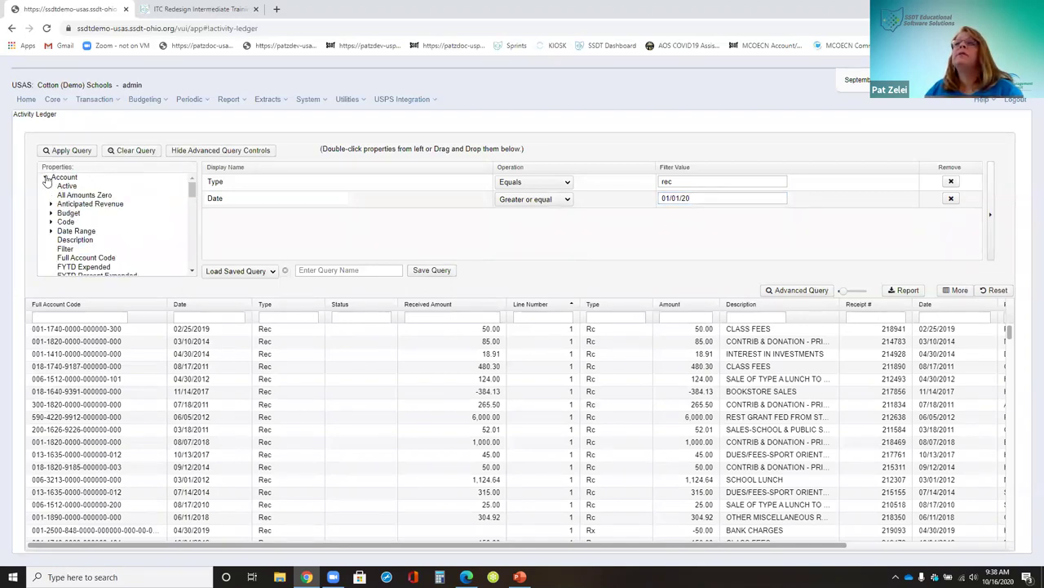
{"action": "left_click", "coordinate": [51, 222]}
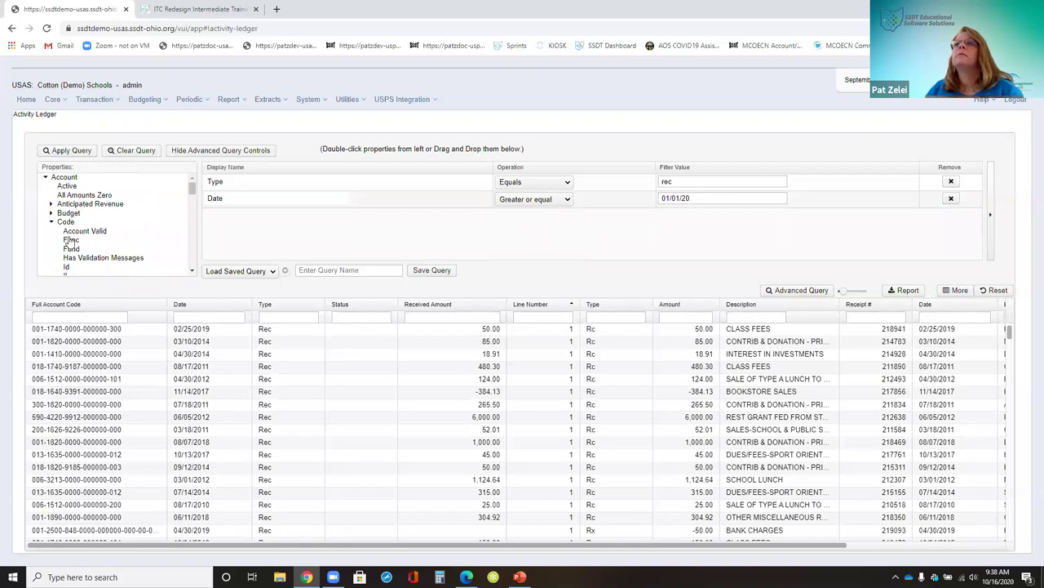
{"action": "double_click", "coordinate": [71, 249]}
{"action": "left_click", "coordinate": [555, 219]}
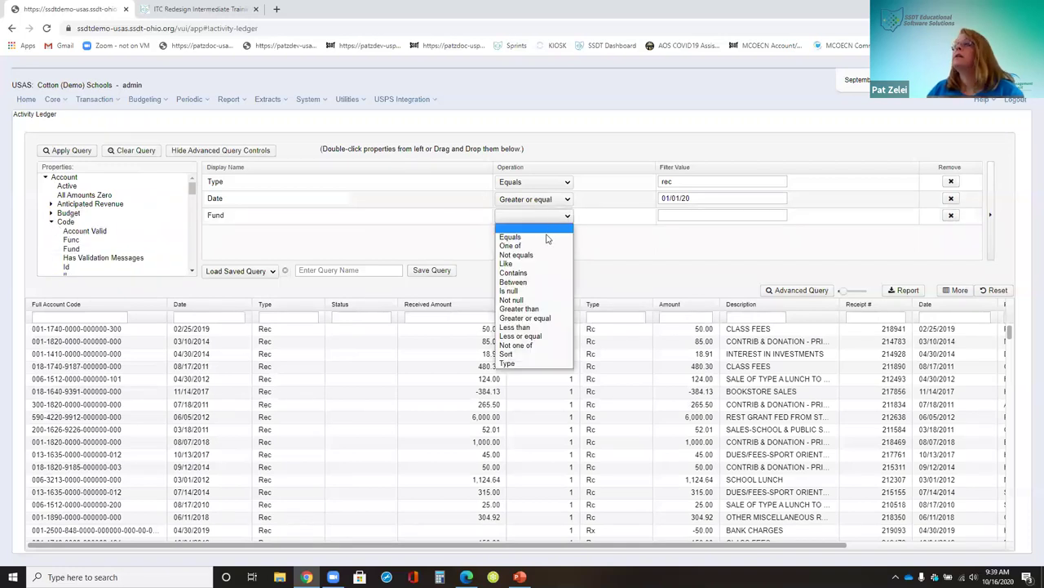
{"action": "left_click", "coordinate": [546, 238]}
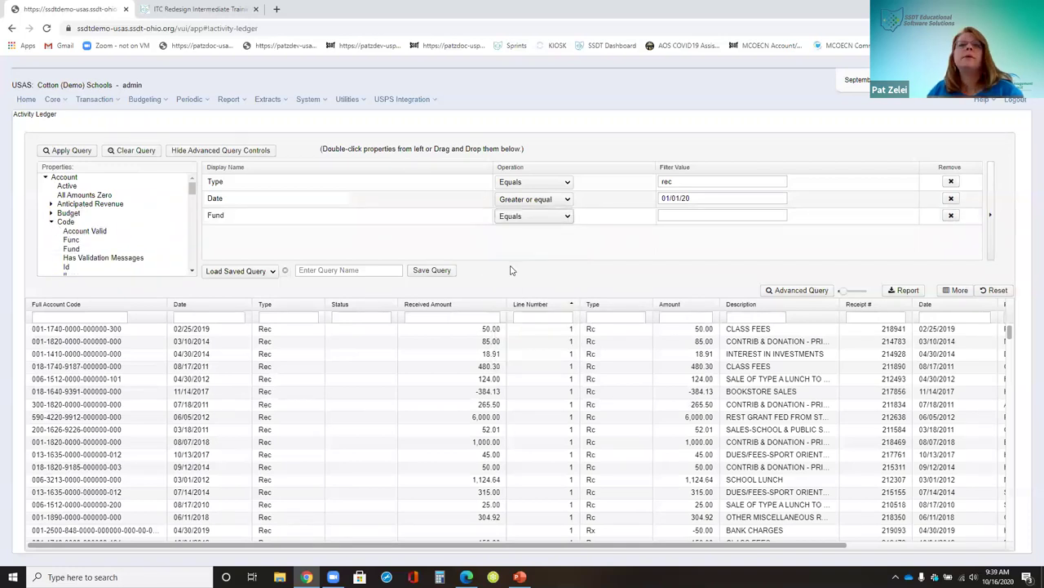
{"action": "left_click", "coordinate": [695, 217]}
{"action": "type", "text": "001"}
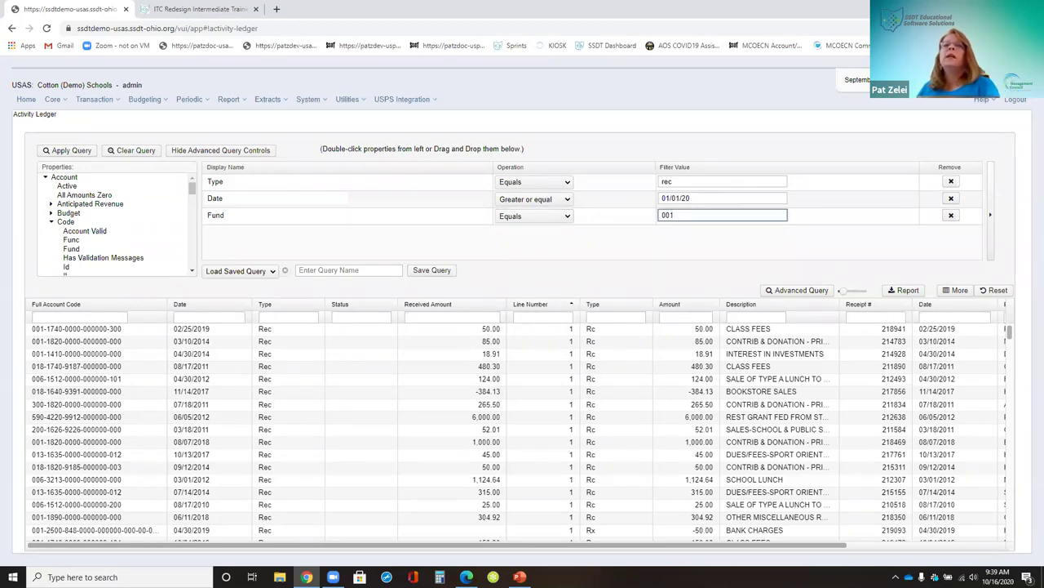
Add the Receipt Item Description property as a condition with the operation Contains and the value donation
{"action": "left_click_drag", "start_coordinate": [191, 189], "coordinate": [175, 257]}
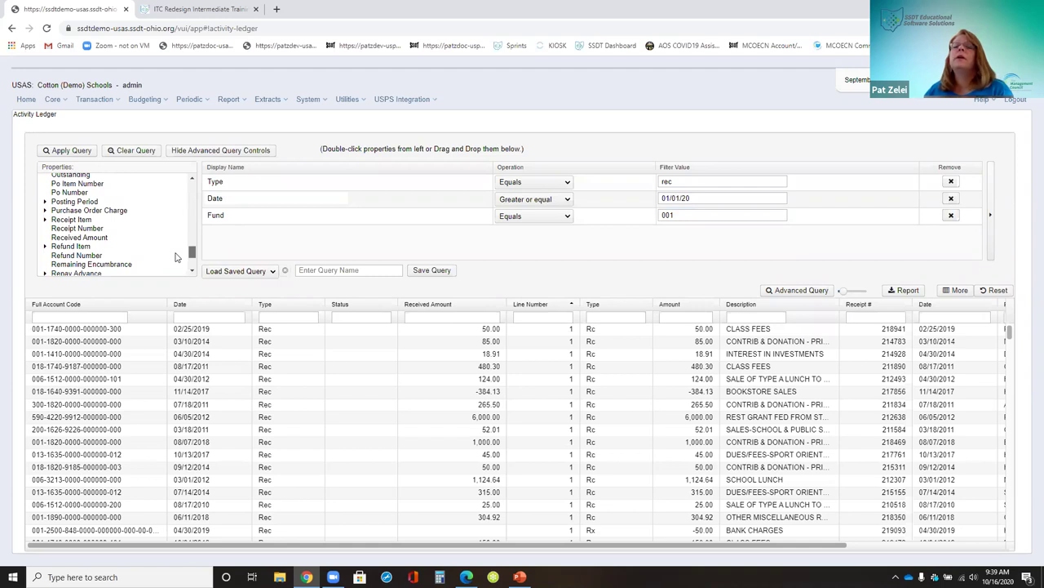
{"action": "left_click_drag", "start_coordinate": [175, 260], "coordinate": [177, 266]}
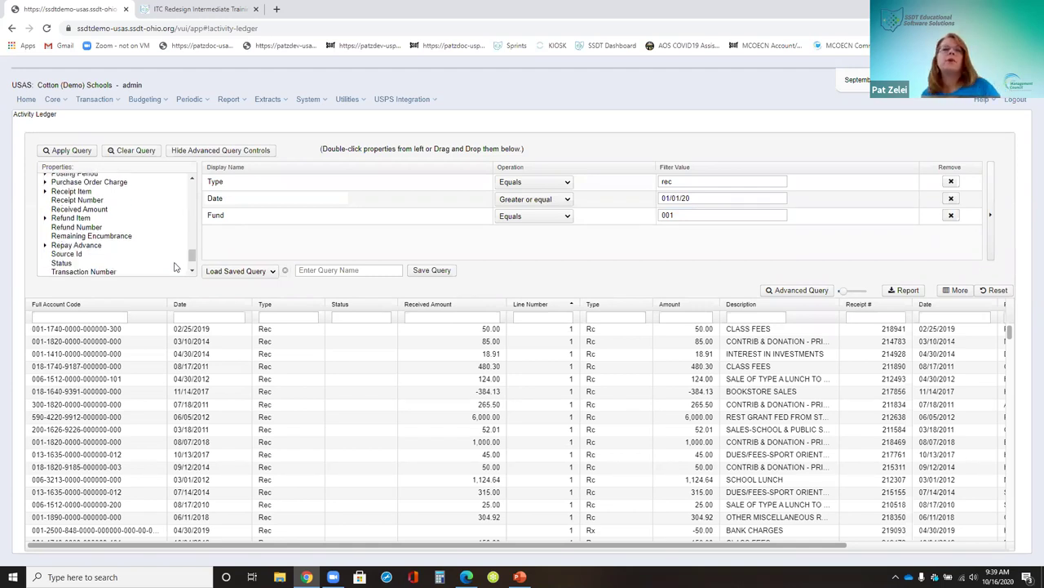
{"action": "left_click", "coordinate": [45, 191]}
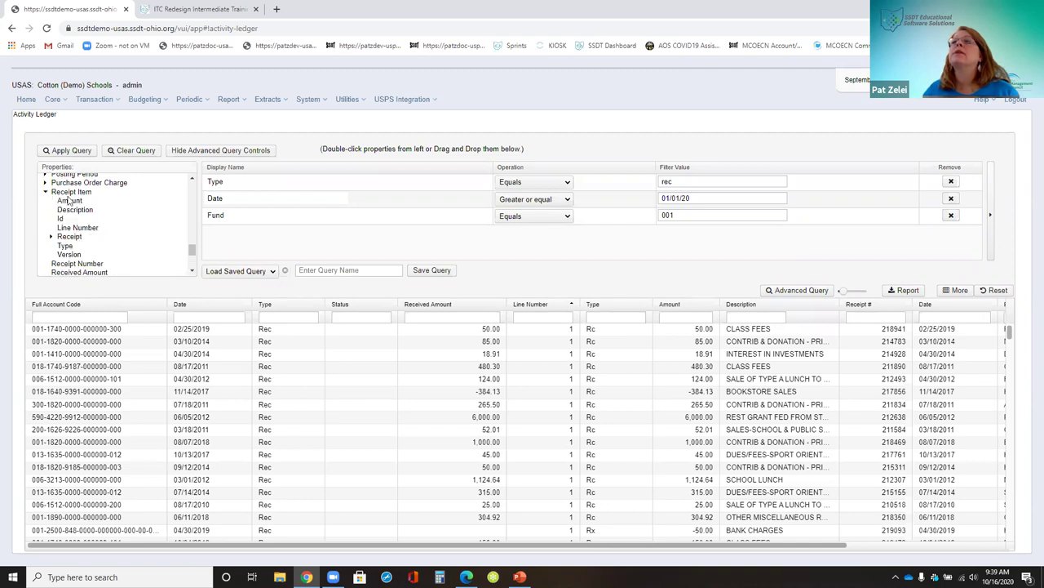
{"action": "double_click", "coordinate": [75, 210]}
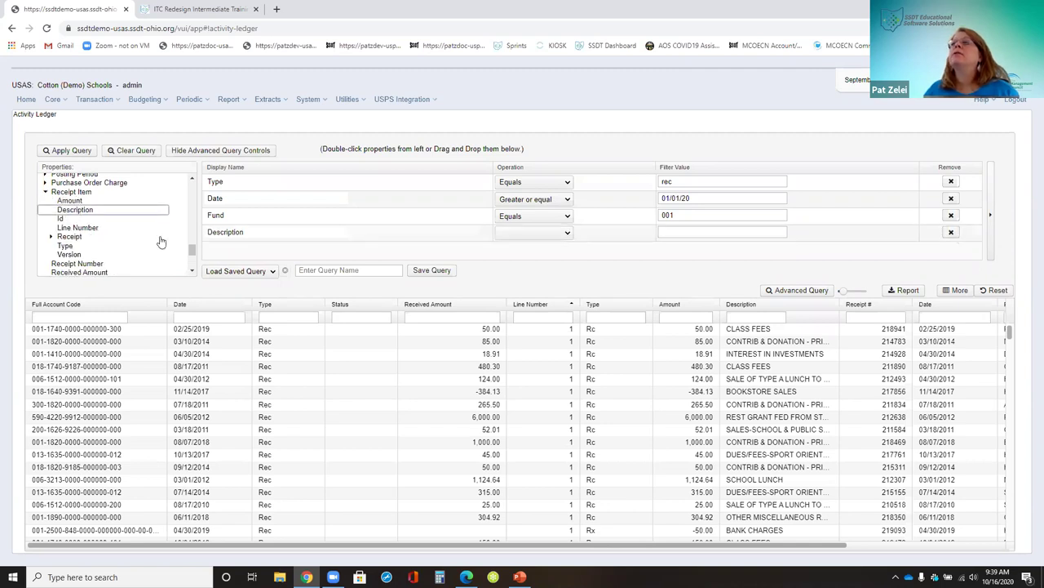
{"action": "left_click", "coordinate": [537, 234]}
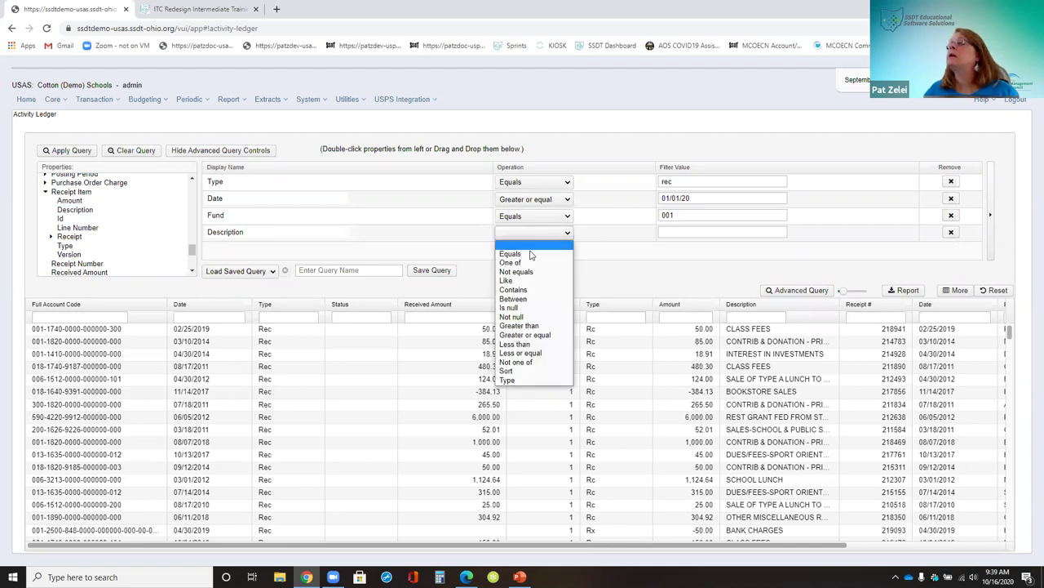
{"action": "left_click", "coordinate": [517, 291]}
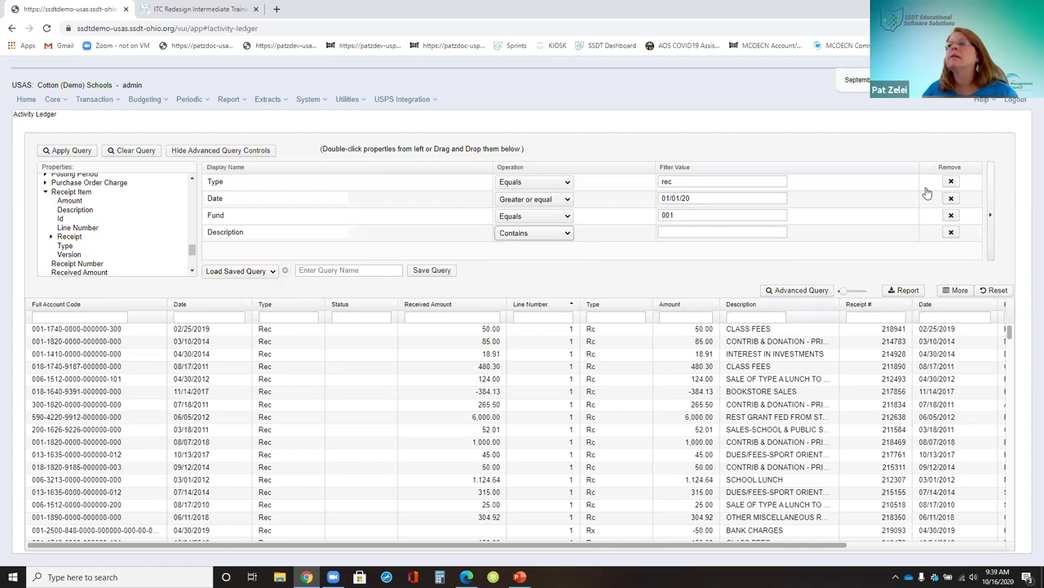
{"action": "left_click", "coordinate": [694, 231]}
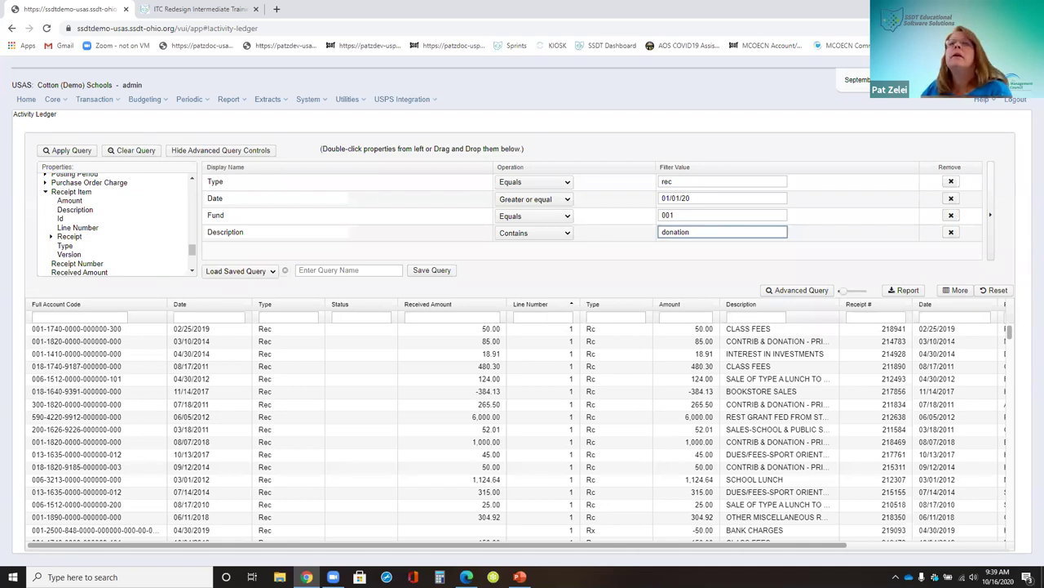
Save the current advanced query under the name Donation
{"action": "left_click", "coordinate": [345, 270]}
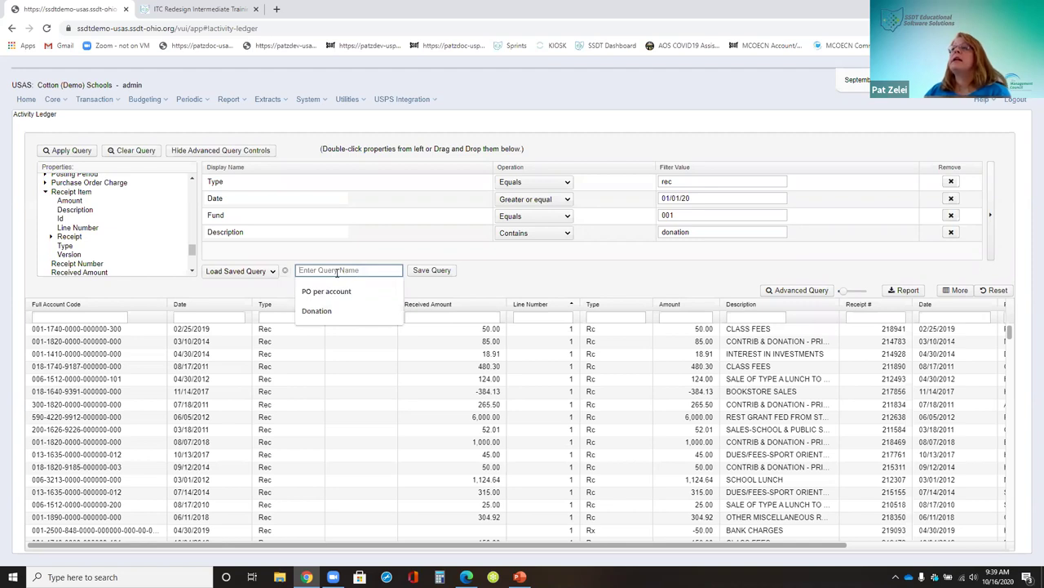
{"action": "left_click", "coordinate": [333, 311]}
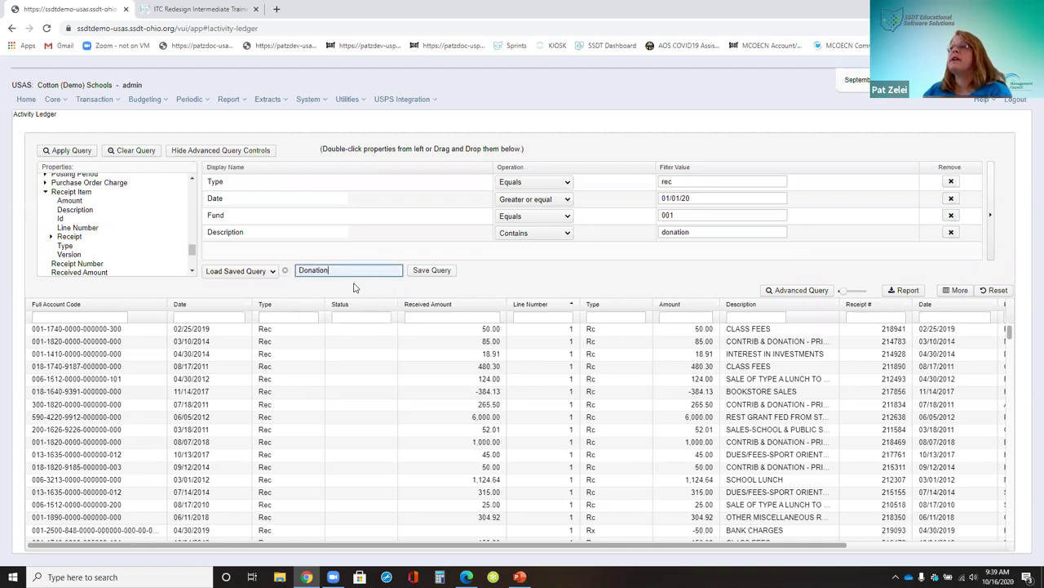
{"action": "right_click", "coordinate": [431, 276]}
{"action": "left_click", "coordinate": [419, 278]}
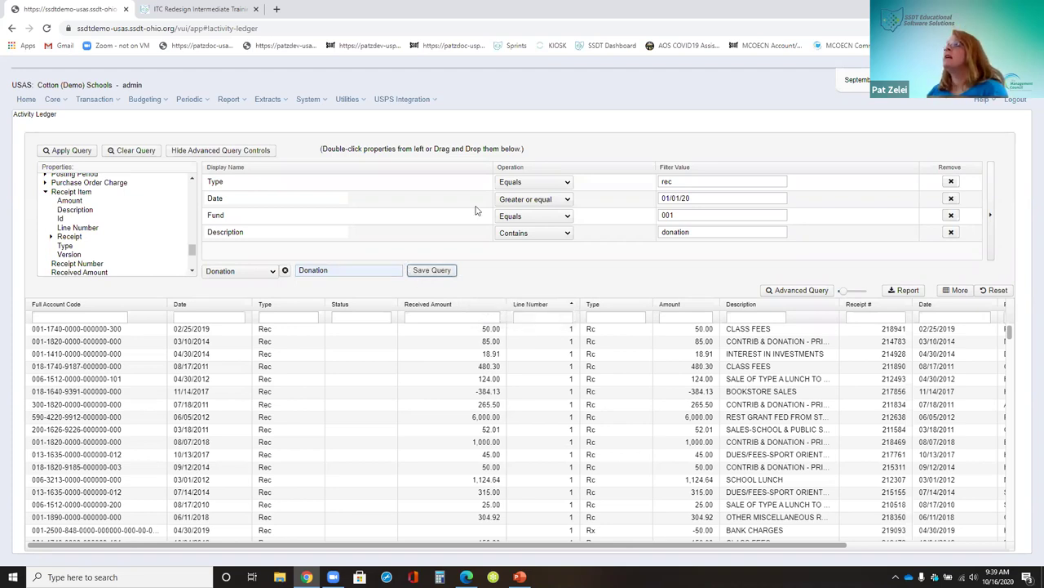
Load the saved Donation query and apply it to the Activity Ledger grid
{"action": "double_click", "coordinate": [710, 216]}
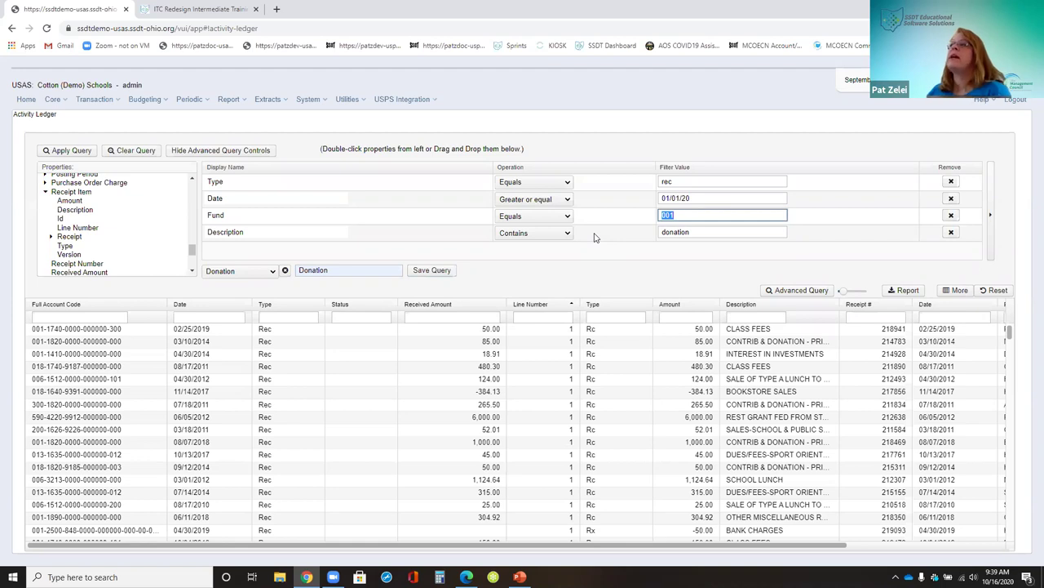
{"action": "left_click", "coordinate": [274, 275]}
{"action": "left_click", "coordinate": [259, 283]}
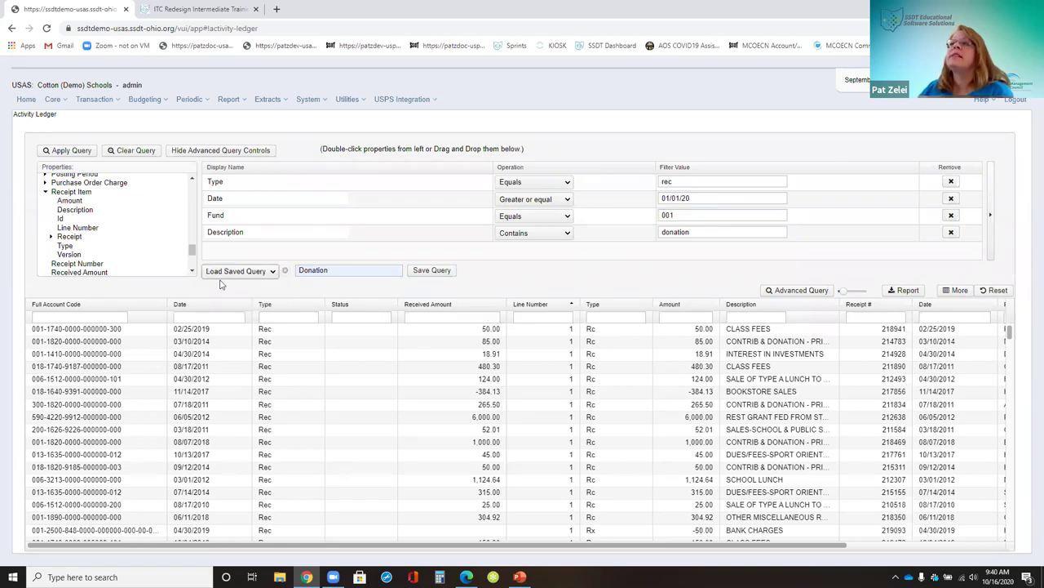
{"action": "left_click", "coordinate": [273, 275]}
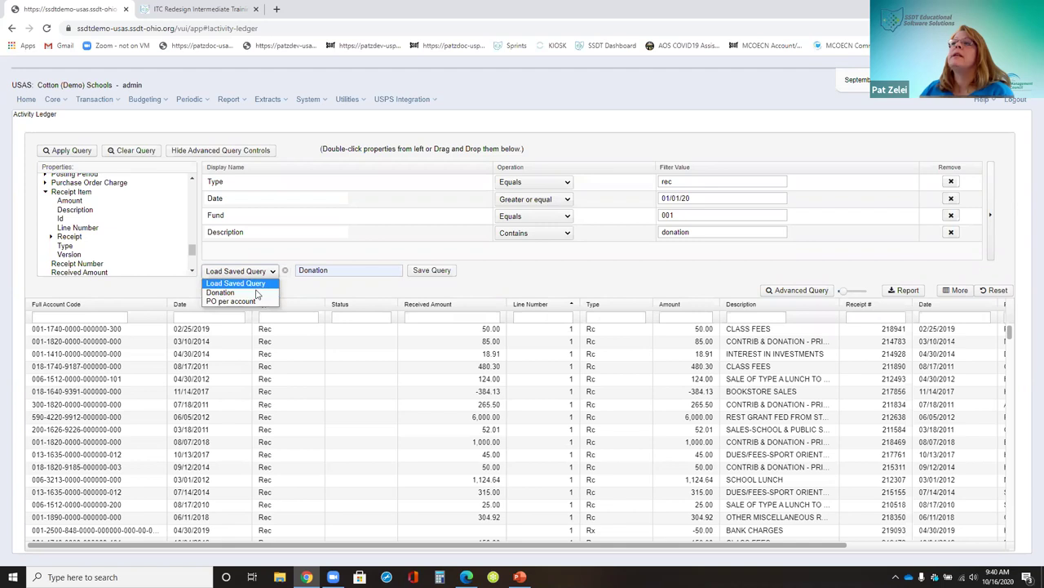
{"action": "left_click", "coordinate": [220, 292]}
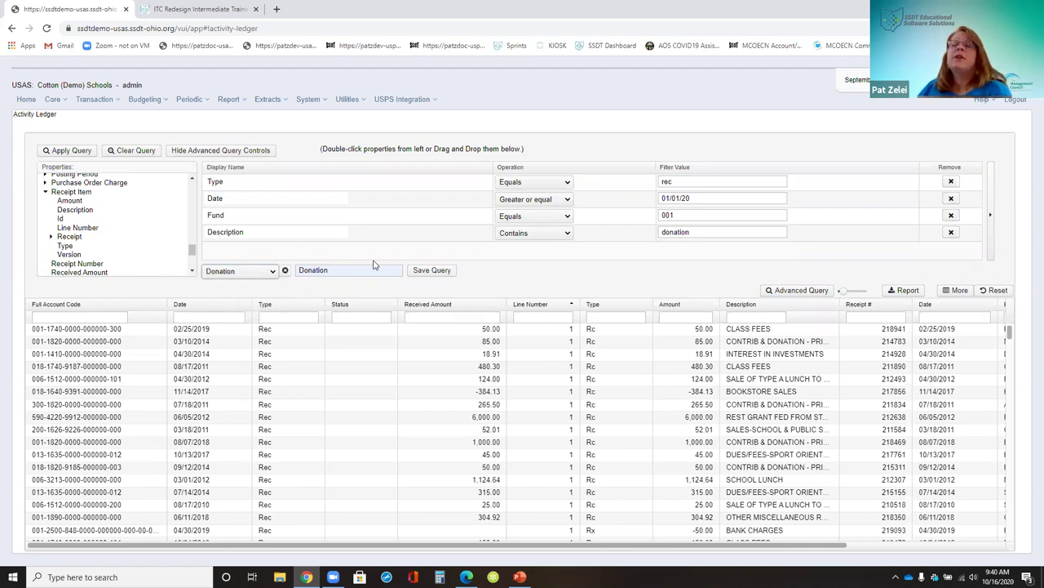
{"action": "left_click", "coordinate": [61, 157]}
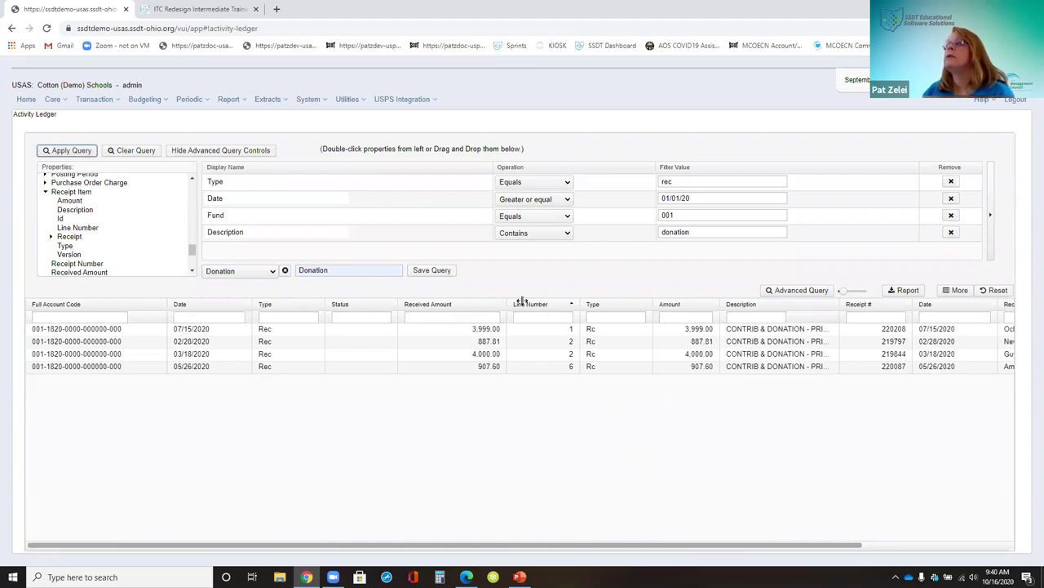
Narrow the Status, Amount and receipt Date columns so more of the Received From column fits in the grid
{"action": "left_click_drag", "start_coordinate": [396, 301], "coordinate": [324, 318]}
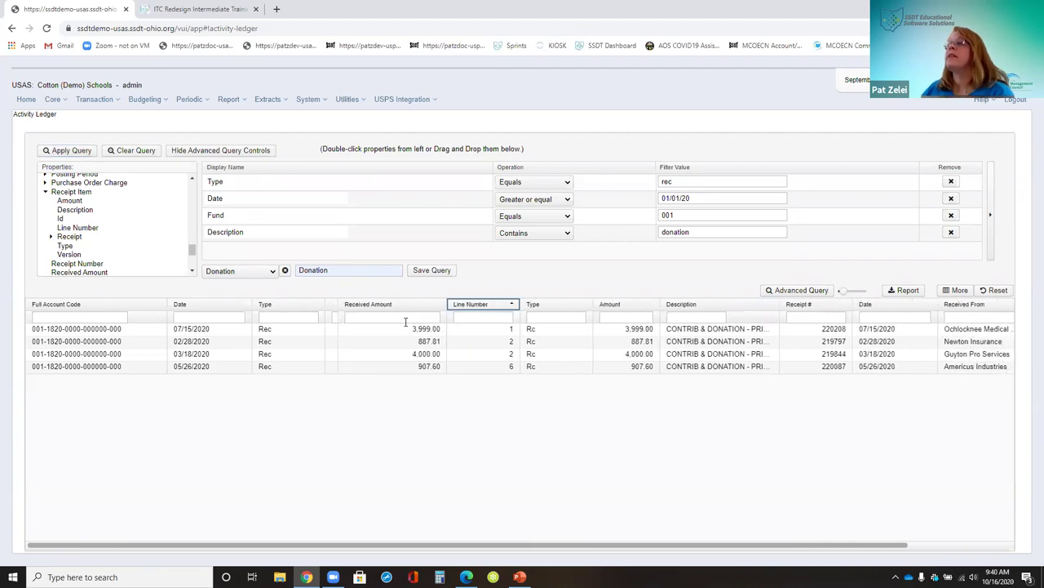
{"action": "left_click_drag", "start_coordinate": [658, 304], "coordinate": [517, 315]}
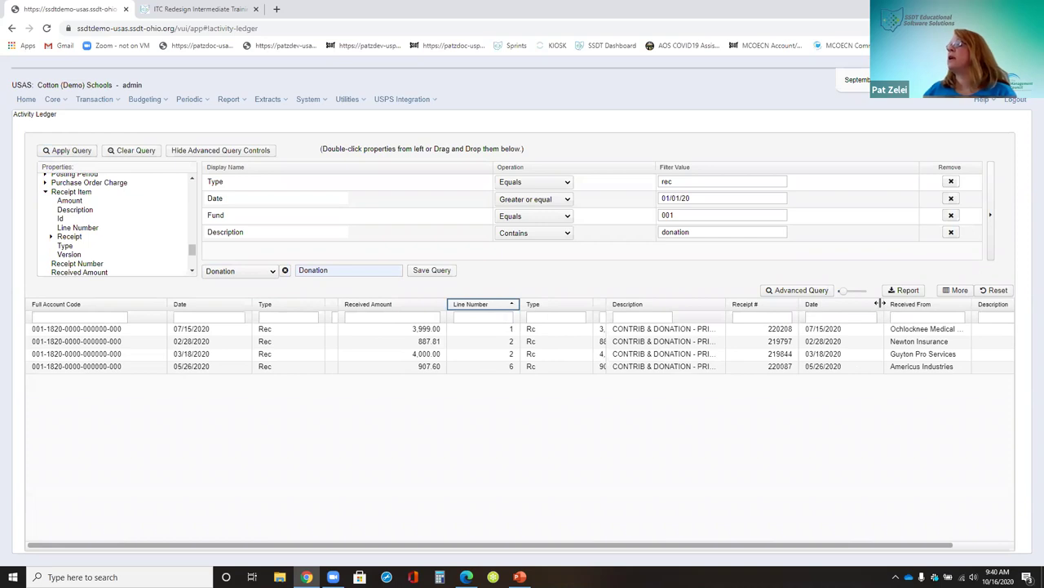
{"action": "left_click_drag", "start_coordinate": [879, 305], "coordinate": [862, 307]}
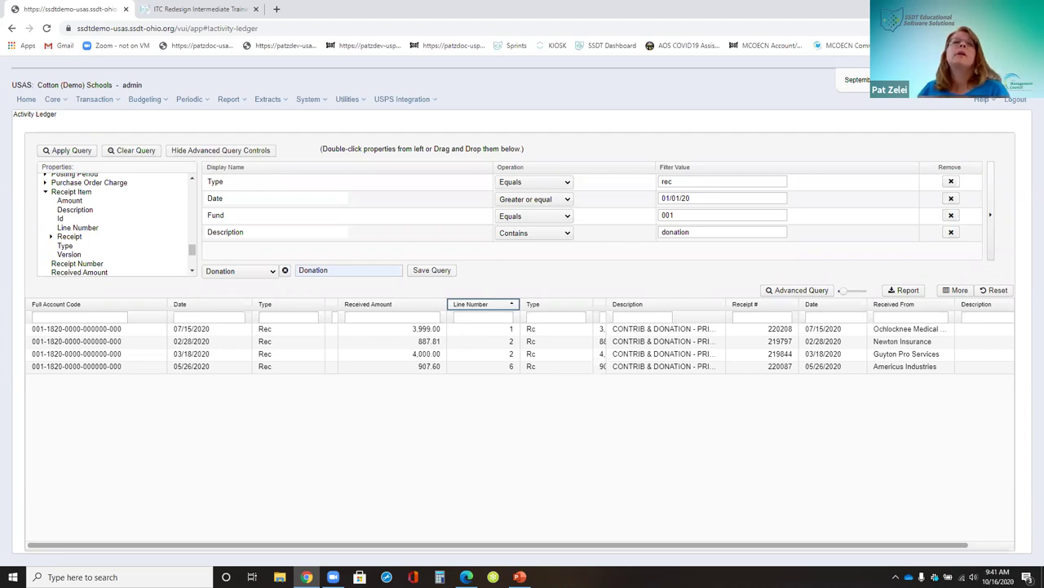
Reopen the Activity Ledger and reset its grid to the default columns
{"action": "left_click", "coordinate": [98, 98]}
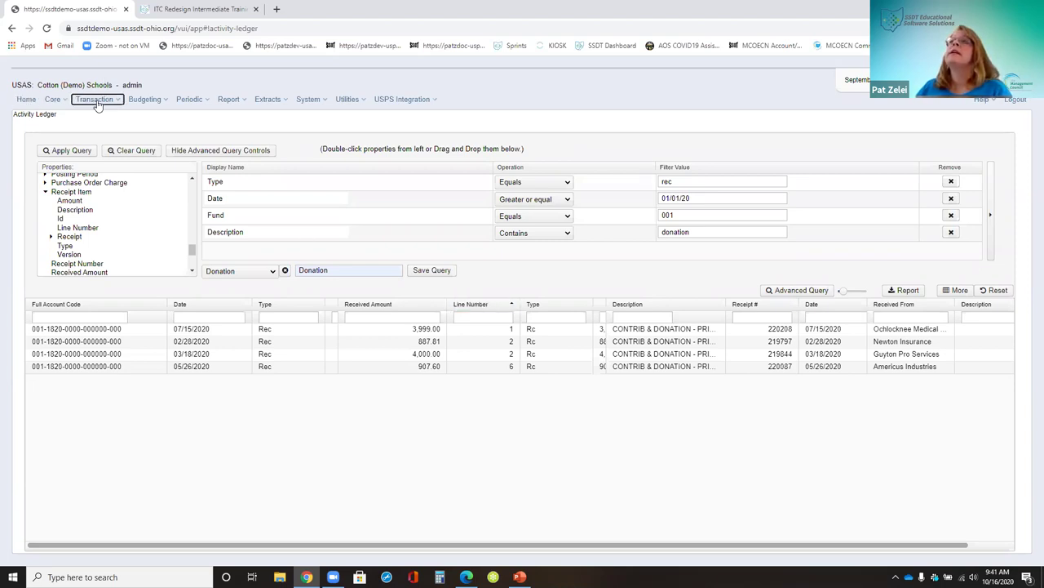
{"action": "left_click", "coordinate": [99, 115]}
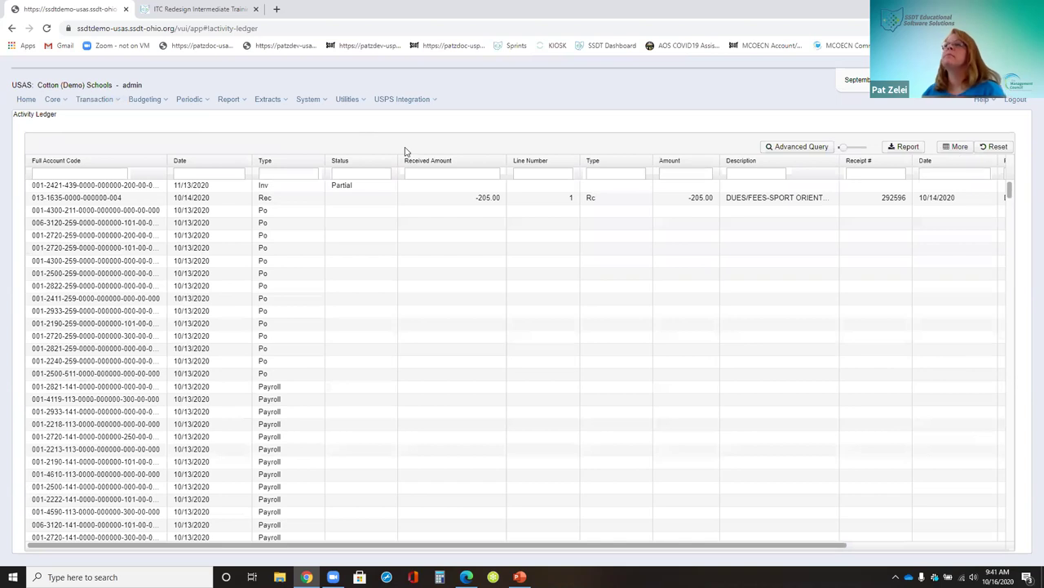
{"action": "left_click", "coordinate": [994, 148]}
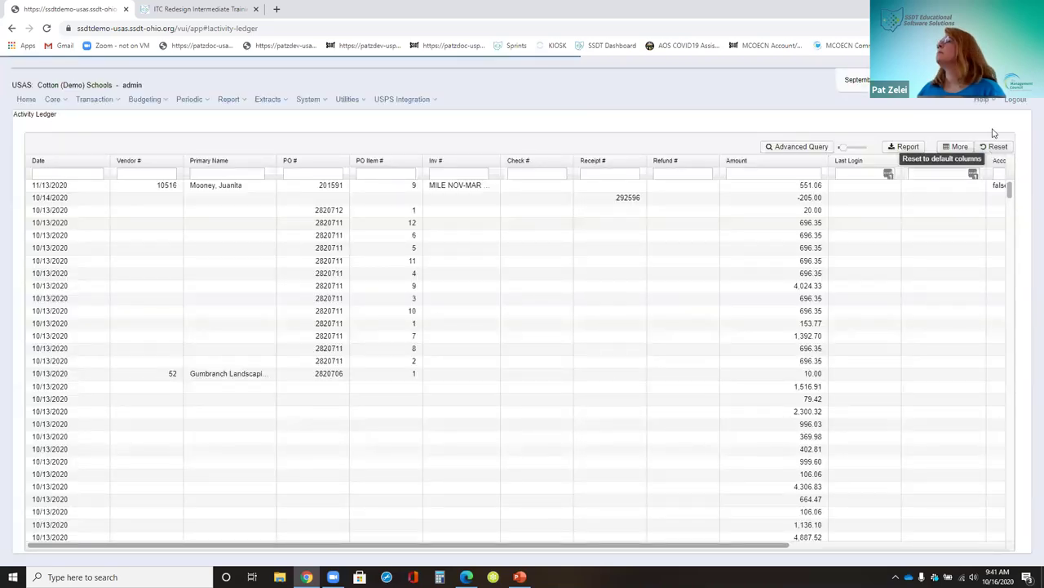
Remove the Inv #, Check #, Receipt #, Refund # and Amount columns from the ledger's column selection
{"action": "left_click", "coordinate": [953, 147]}
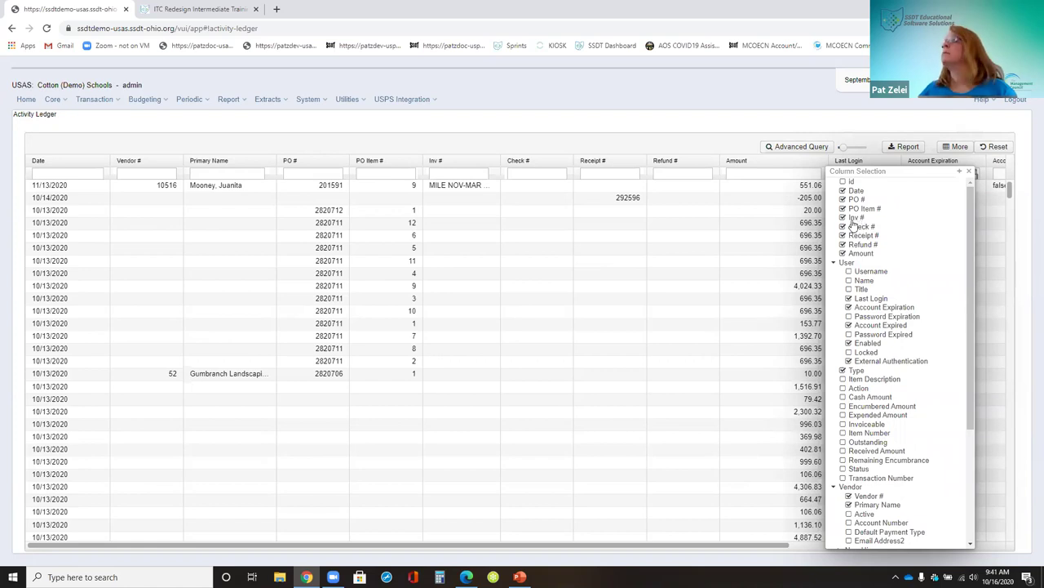
{"action": "left_click", "coordinate": [843, 217]}
{"action": "left_click", "coordinate": [843, 226]}
{"action": "left_click", "coordinate": [843, 235]}
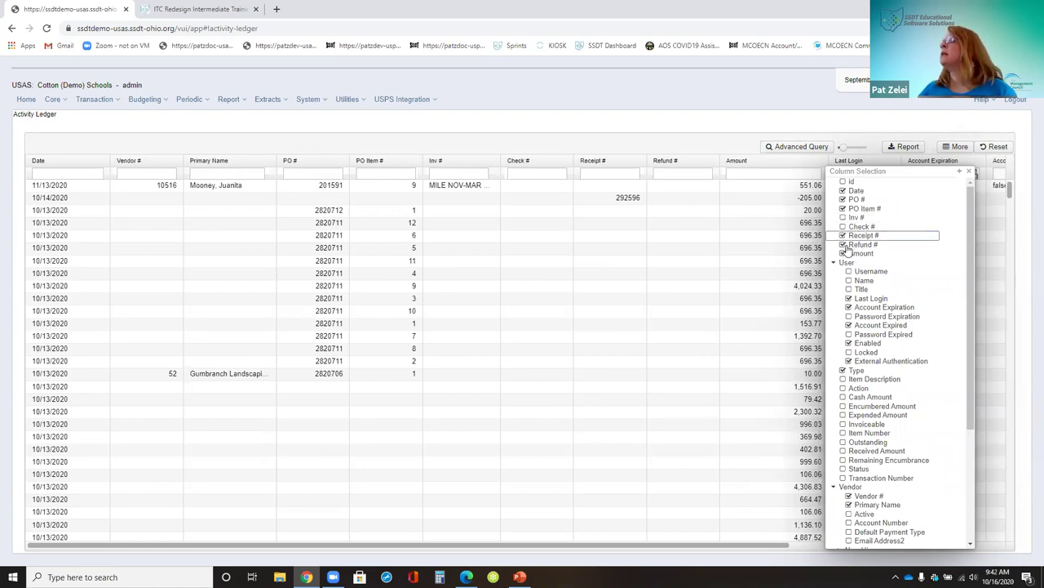
{"action": "left_click", "coordinate": [843, 244]}
{"action": "left_click", "coordinate": [843, 253]}
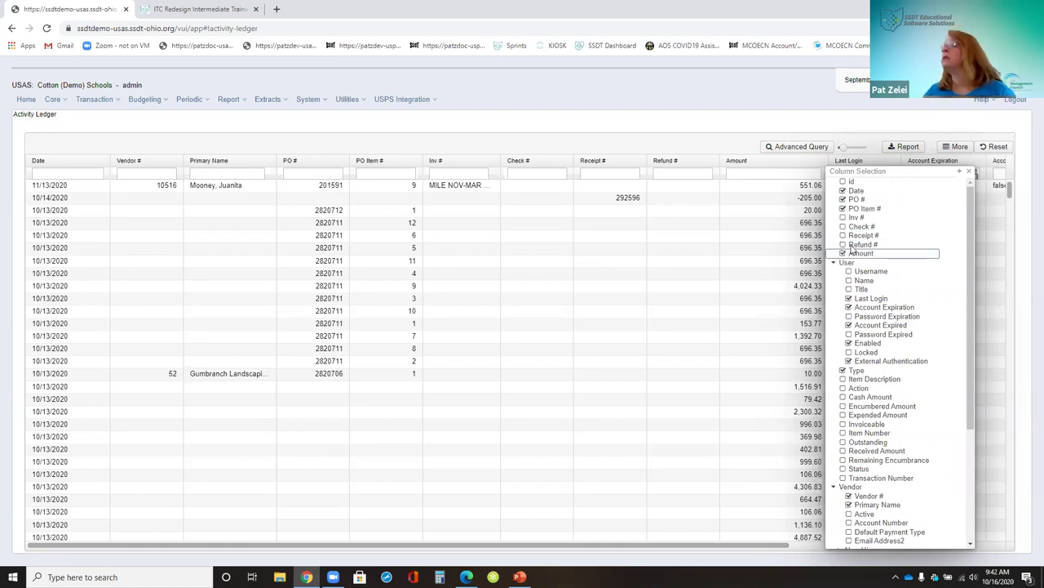
Remove the User columns Last Login, Account Expiration, Account Expired, Enabled and External Authentication from the grid
{"action": "left_click", "coordinate": [849, 297]}
{"action": "left_click", "coordinate": [849, 307]}
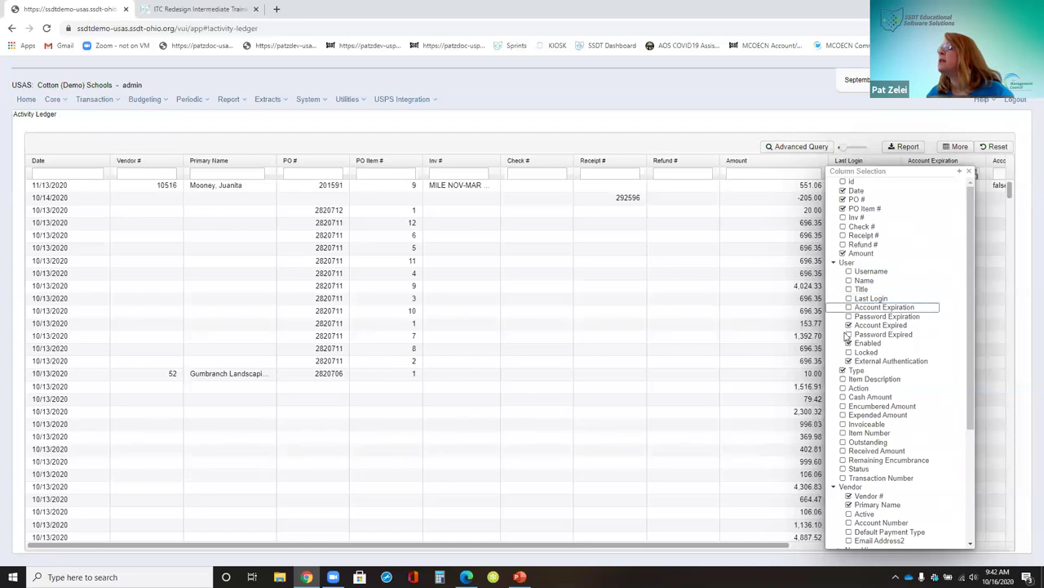
{"action": "left_click", "coordinate": [849, 325]}
{"action": "left_click", "coordinate": [849, 342]}
{"action": "left_click", "coordinate": [848, 361]}
Remove the Vendor group's Primary Name column and close the column selection
{"action": "scroll", "coordinate": [853, 371], "scroll_direction": "down", "scroll_amount": 3}
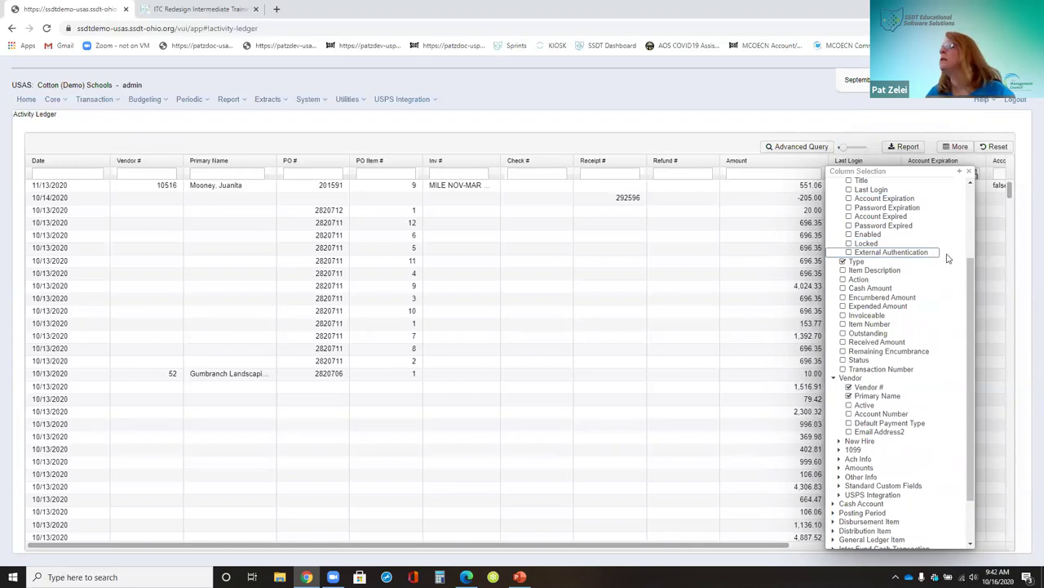
{"action": "left_click", "coordinate": [858, 396]}
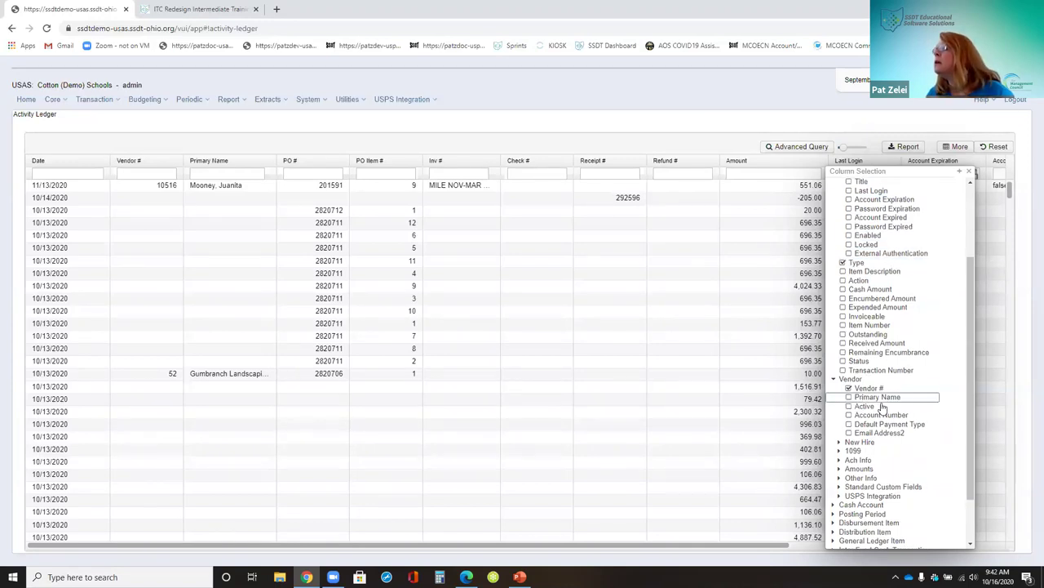
{"action": "scroll", "coordinate": [861, 396], "scroll_direction": "down", "scroll_amount": 2}
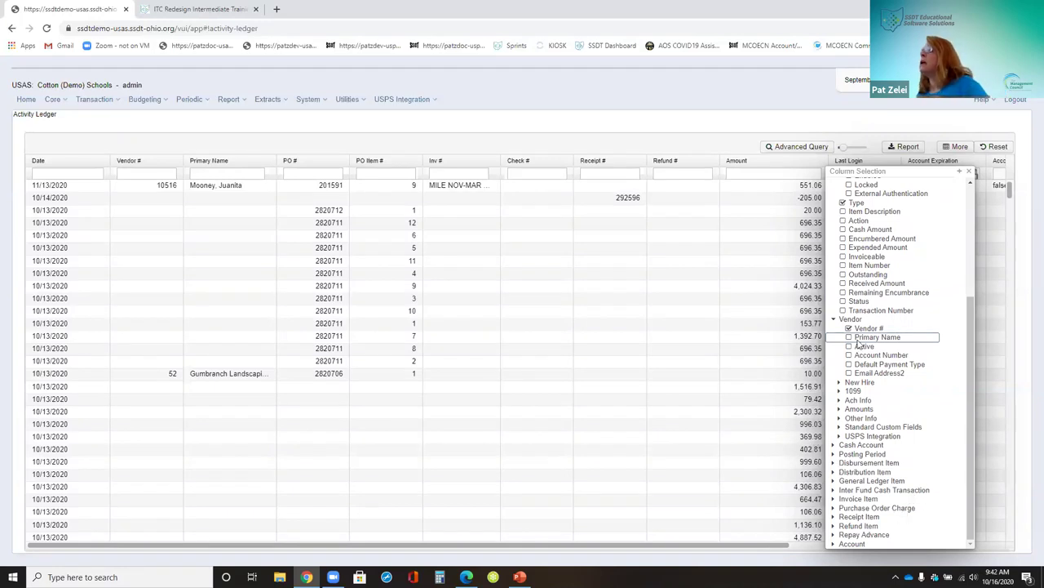
{"action": "left_click", "coordinate": [963, 173]}
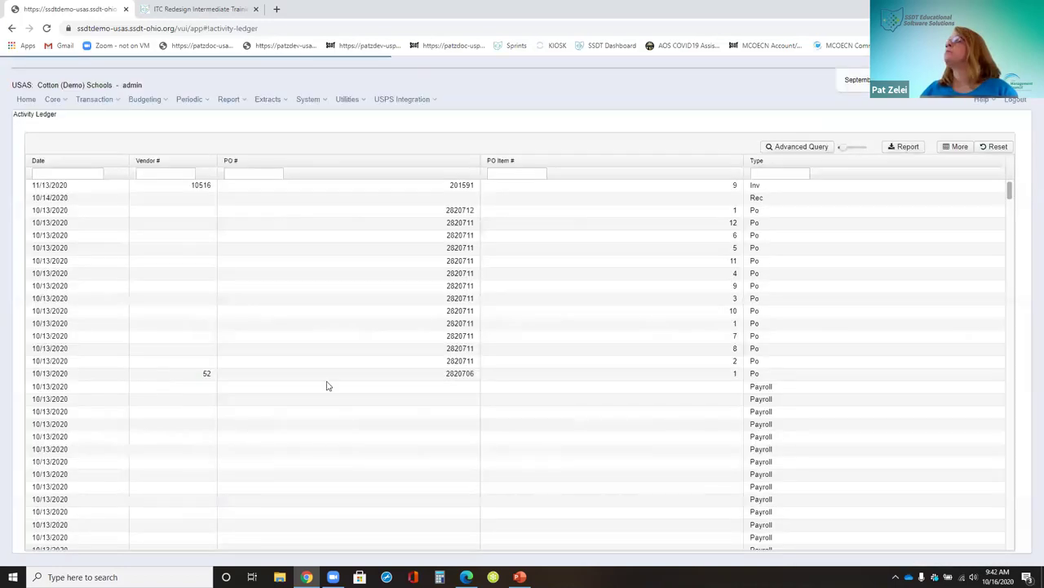
Open the advanced query controls and add a Date condition with the operation Between and the value 07/01/20..10/16/20
{"action": "left_click", "coordinate": [805, 148]}
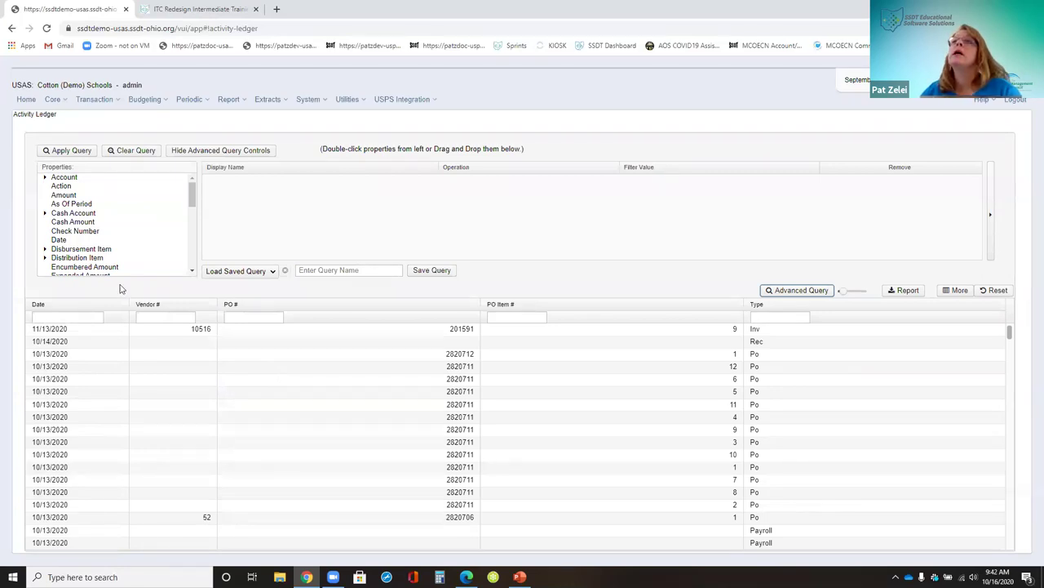
{"action": "left_click", "coordinate": [70, 240]}
{"action": "double_click", "coordinate": [70, 240]}
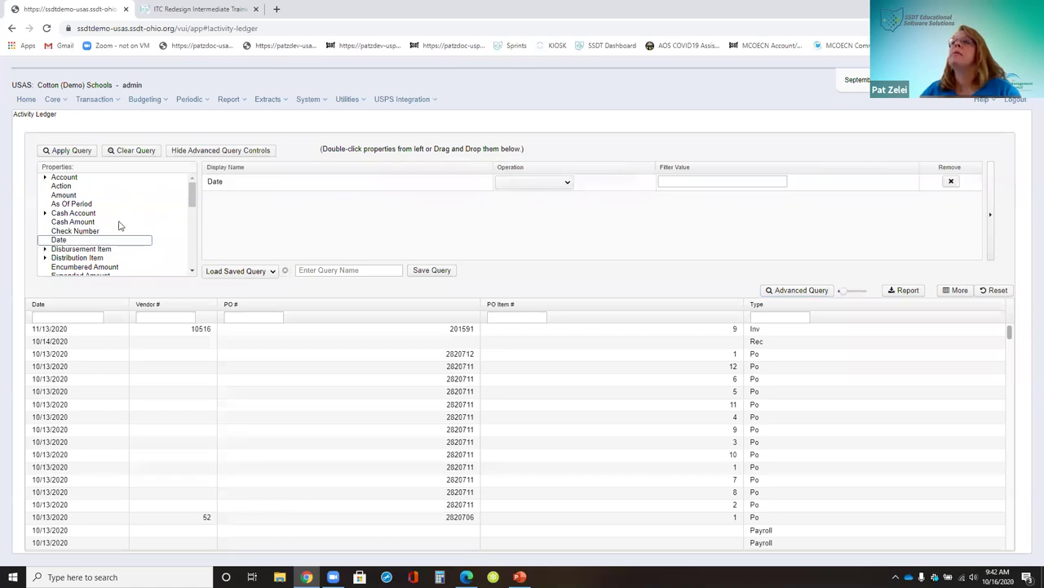
{"action": "left_click", "coordinate": [513, 184]}
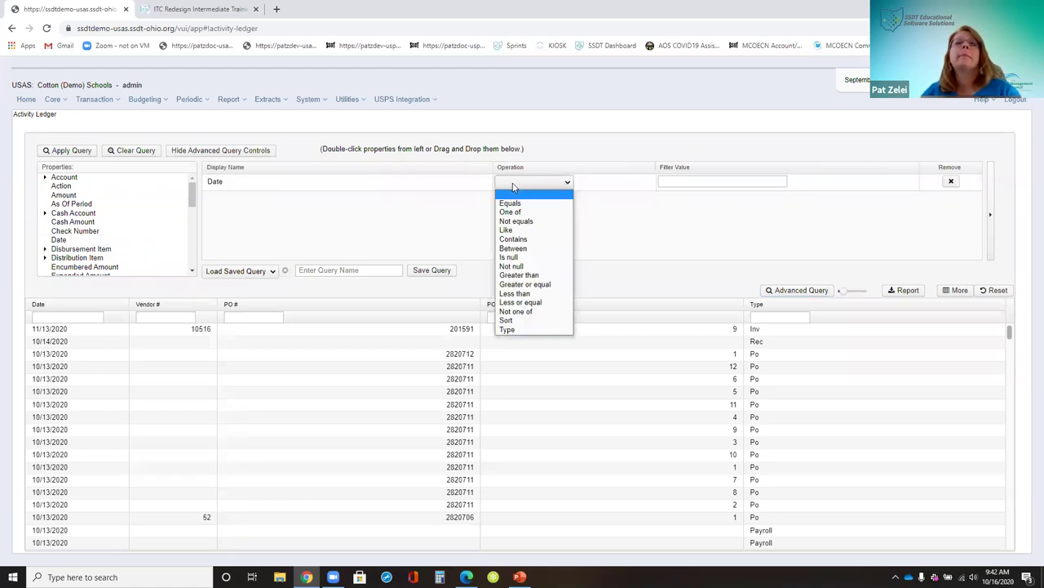
{"action": "left_click", "coordinate": [523, 248]}
{"action": "left_click", "coordinate": [681, 180]}
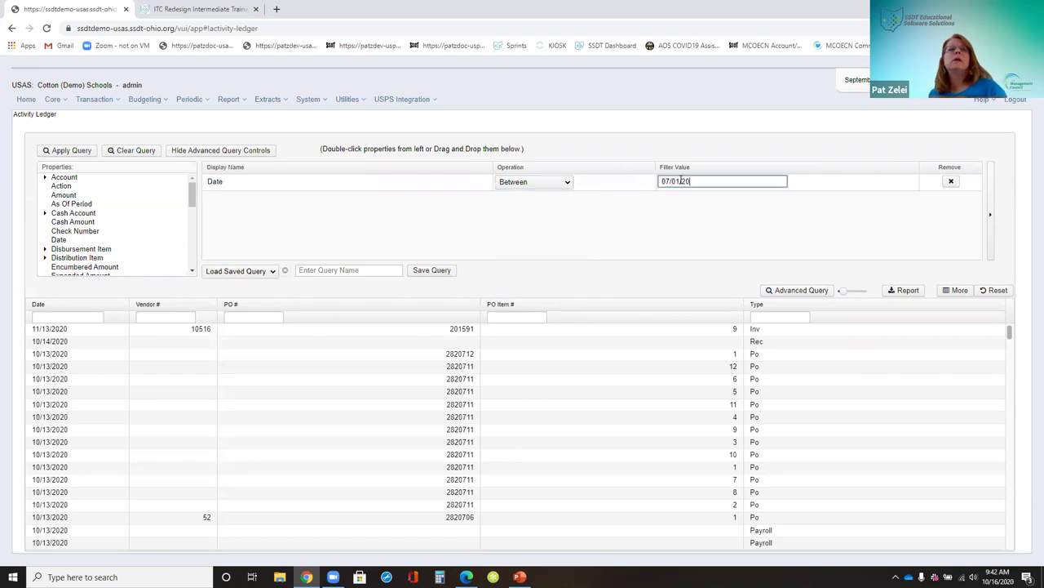
{"action": "key", "text": "Tab"}
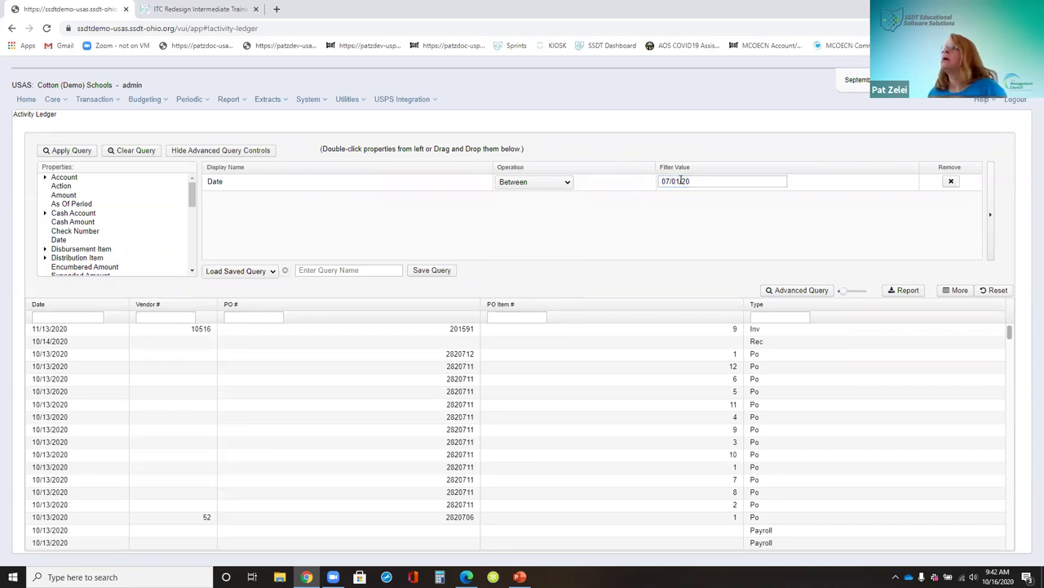
{"action": "left_click", "coordinate": [704, 183]}
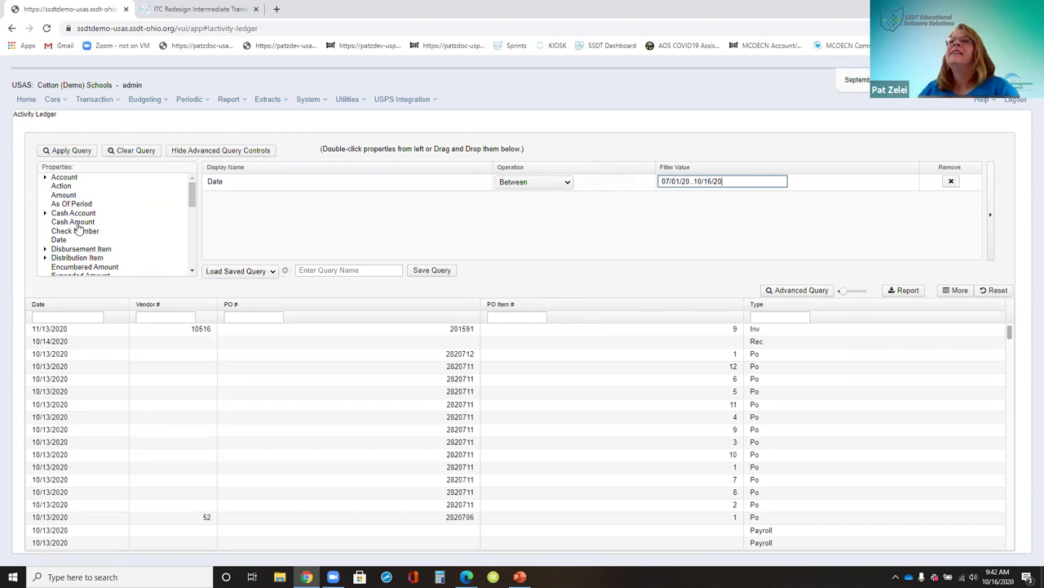
Add the Object property from the account Code group as a condition with the operation Like and the value 5%%
{"action": "scroll", "coordinate": [81, 228], "scroll_direction": "down", "scroll_amount": 1}
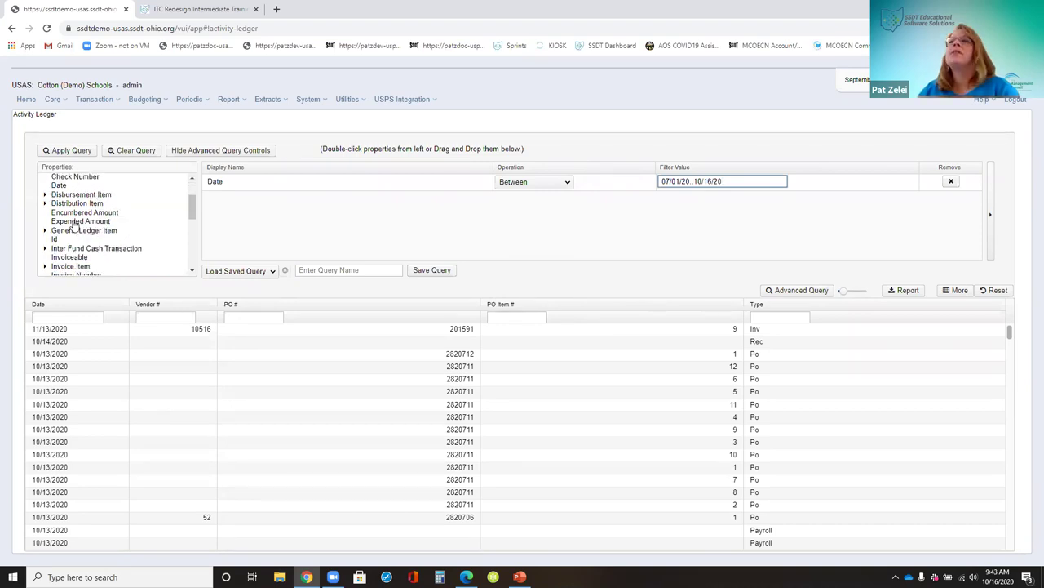
{"action": "scroll", "coordinate": [74, 226], "scroll_direction": "up", "scroll_amount": 2}
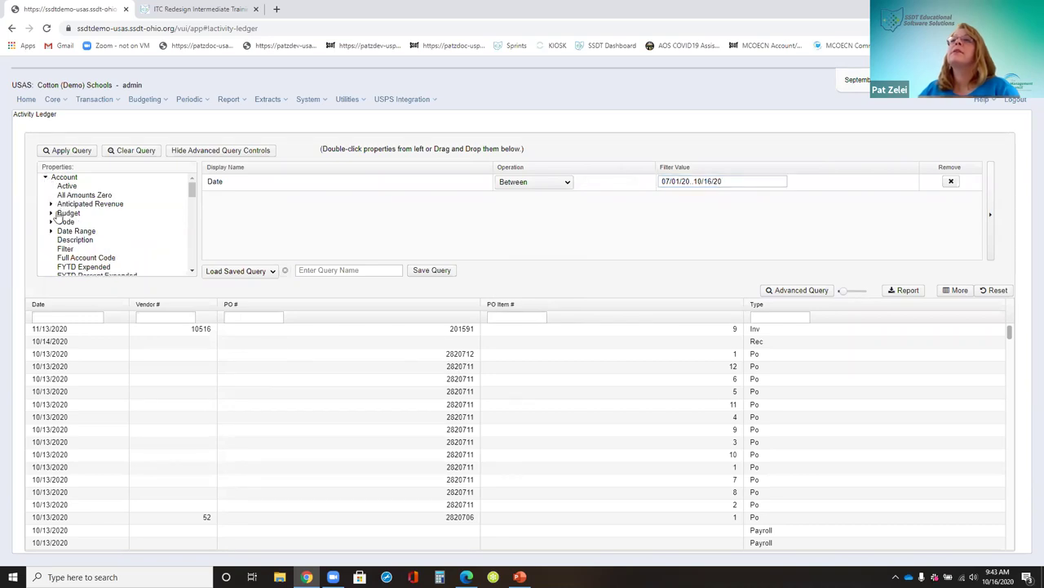
{"action": "left_click", "coordinate": [51, 222]}
{"action": "scroll", "coordinate": [79, 237], "scroll_direction": "down", "scroll_amount": 1}
{"action": "scroll", "coordinate": [80, 237], "scroll_direction": "down", "scroll_amount": 1}
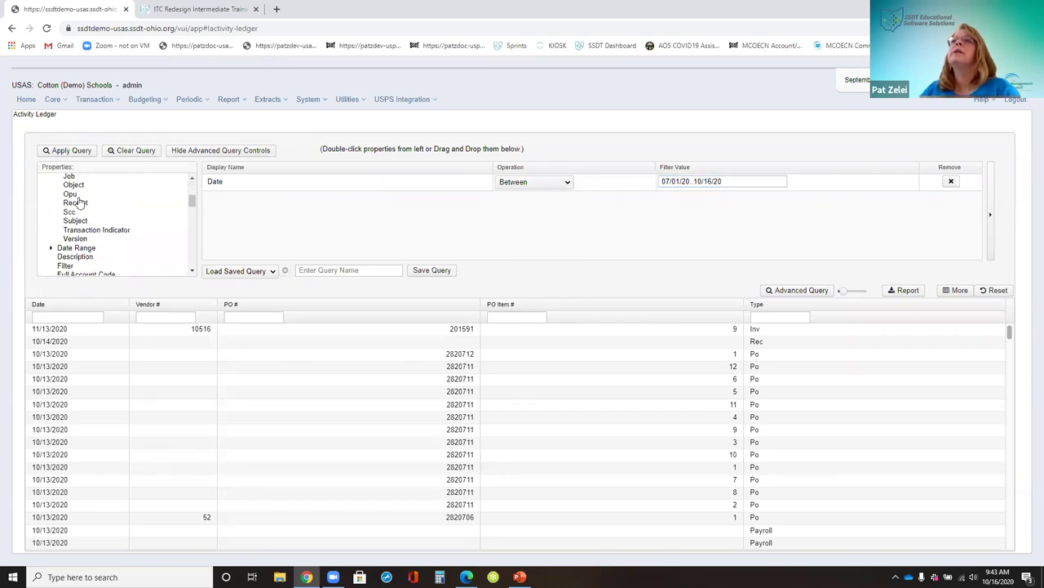
{"action": "double_click", "coordinate": [71, 187]}
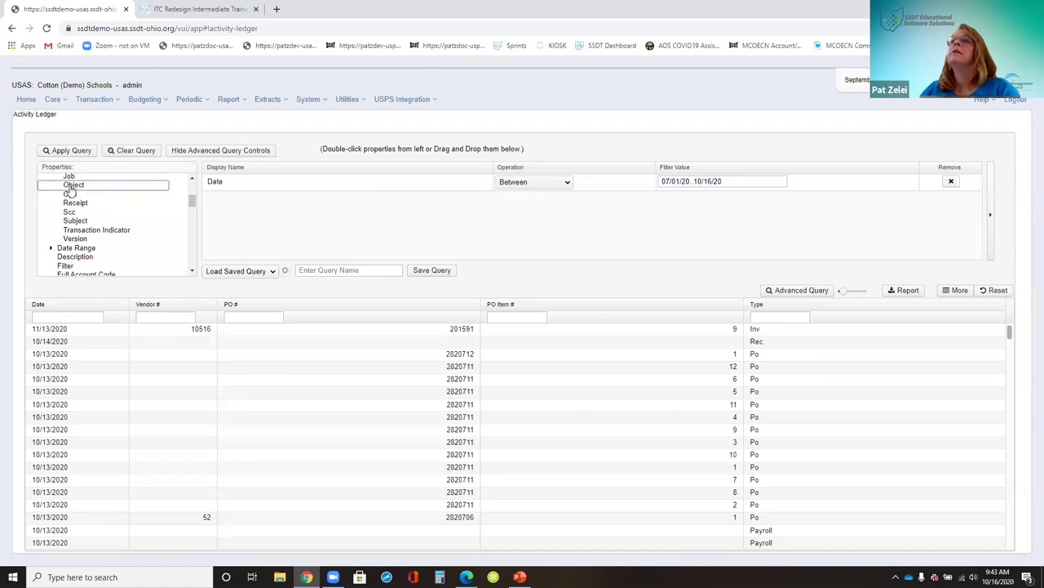
{"action": "left_click", "coordinate": [527, 203]}
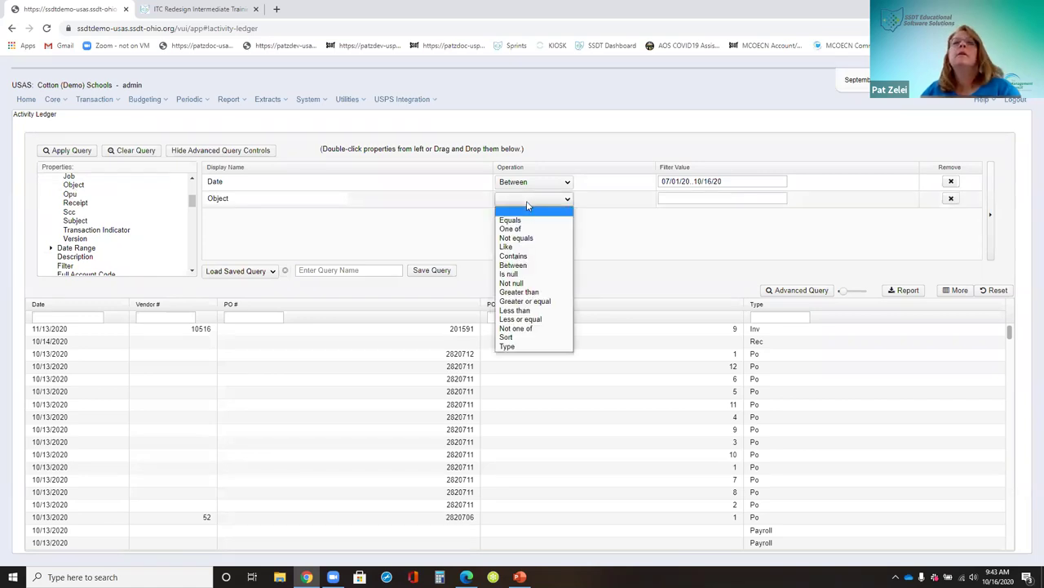
{"action": "left_click", "coordinate": [529, 247]}
{"action": "left_click", "coordinate": [689, 198]}
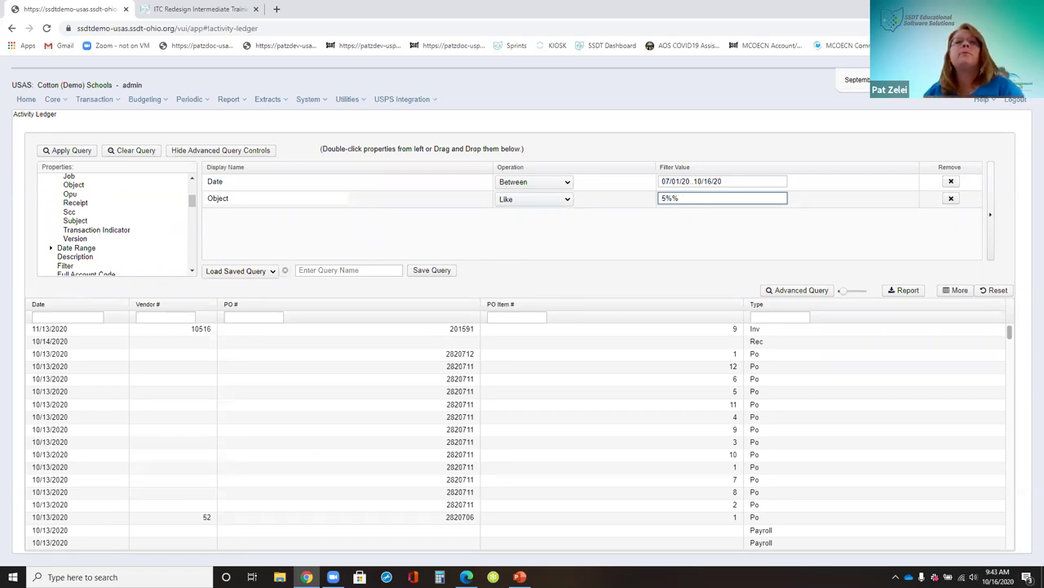
{"action": "scroll", "coordinate": [86, 238], "scroll_direction": "up", "scroll_amount": 5}
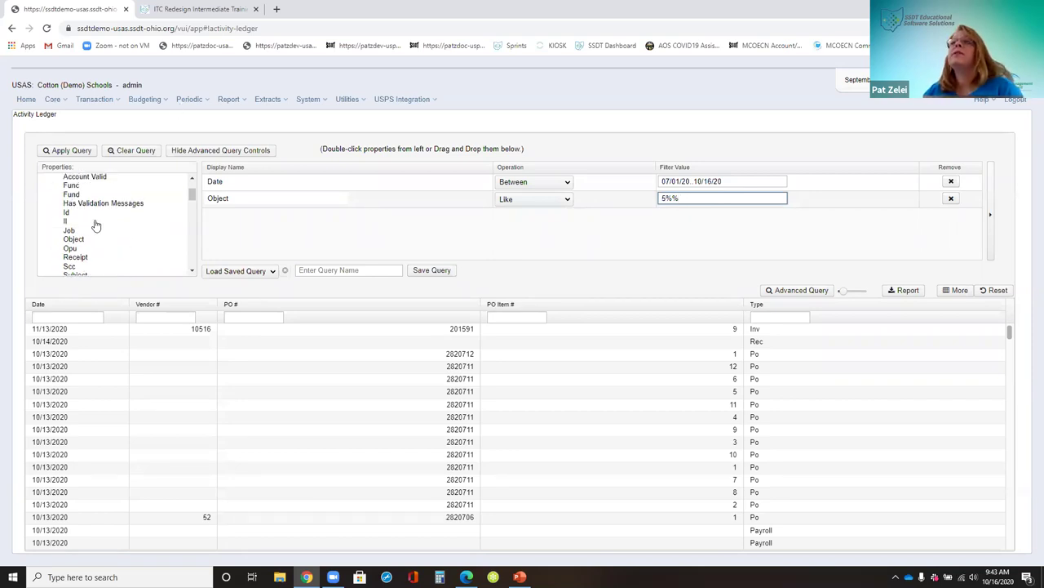
Add the Fund property from the account Code group as a condition with the operation Equals and the value 001
{"action": "double_click", "coordinate": [77, 249]}
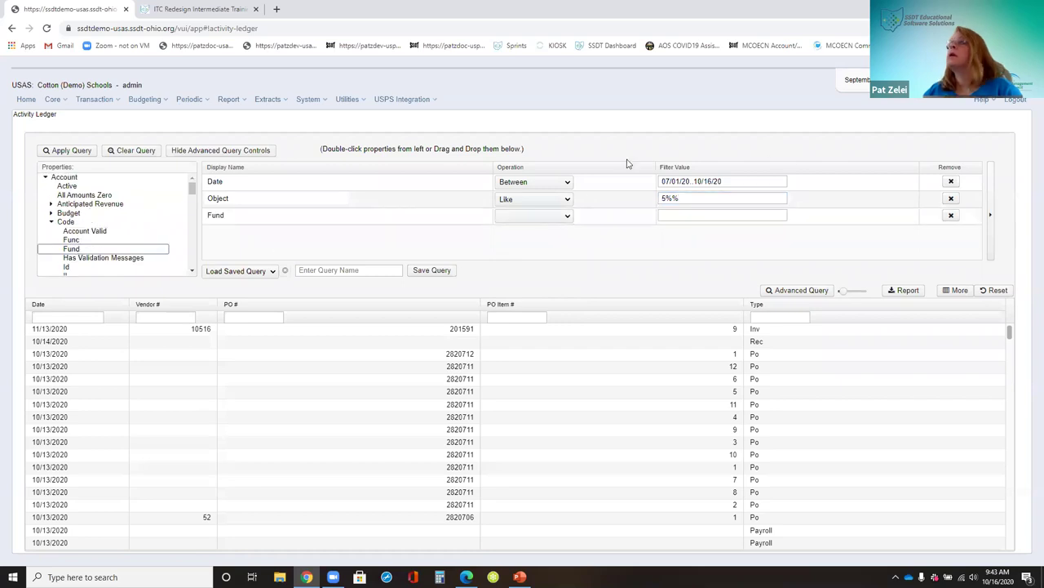
{"action": "left_click", "coordinate": [503, 219]}
{"action": "left_click", "coordinate": [509, 237]}
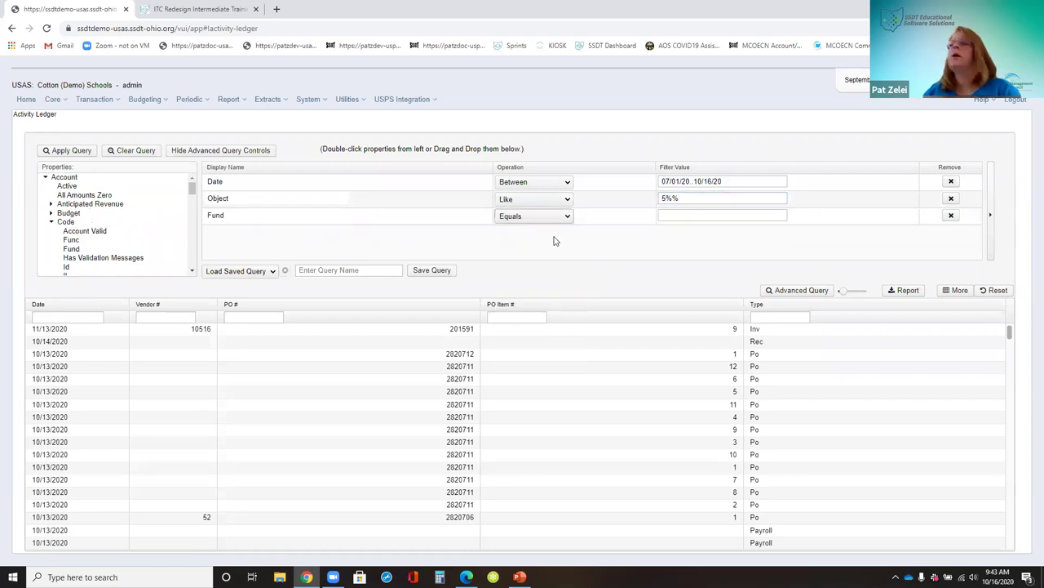
{"action": "left_click", "coordinate": [687, 216]}
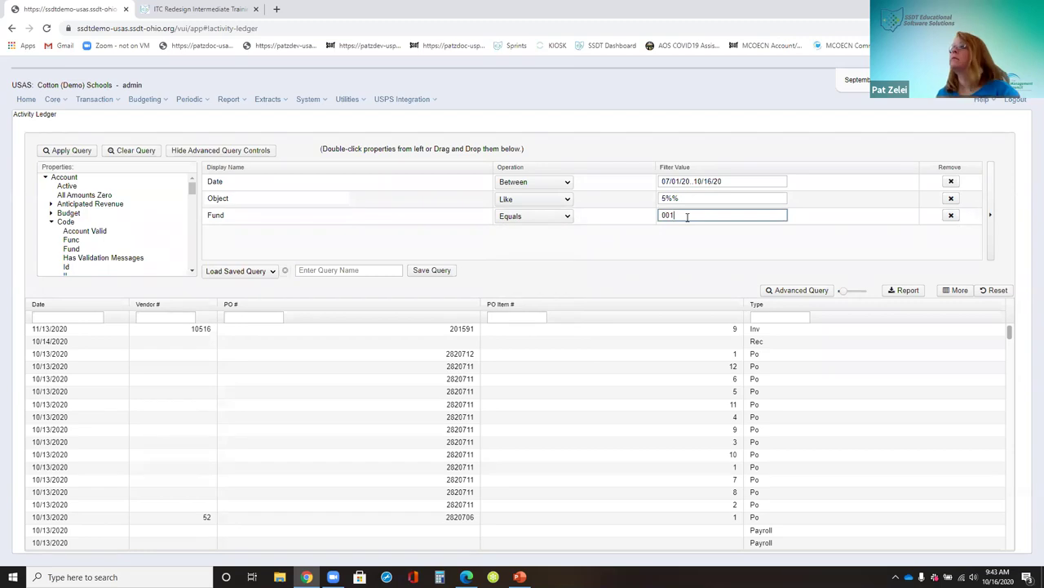
Add the Type property as a query condition with the operation Equals and the value po
{"action": "scroll", "coordinate": [119, 233], "scroll_direction": "down", "scroll_amount": 8}
{"action": "left_click_drag", "start_coordinate": [193, 209], "coordinate": [196, 260]}
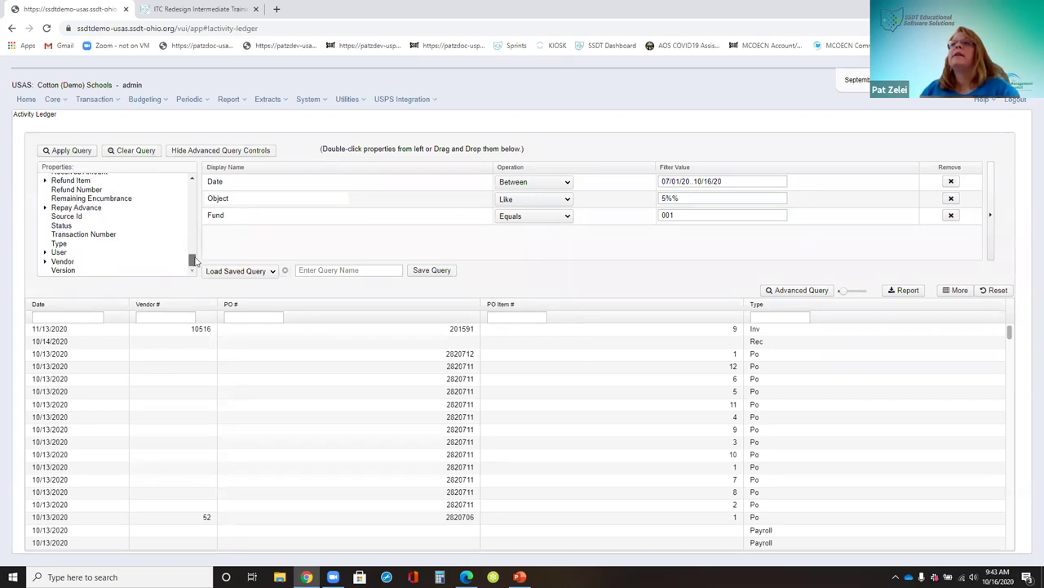
{"action": "left_click_drag", "start_coordinate": [82, 245], "coordinate": [285, 240]}
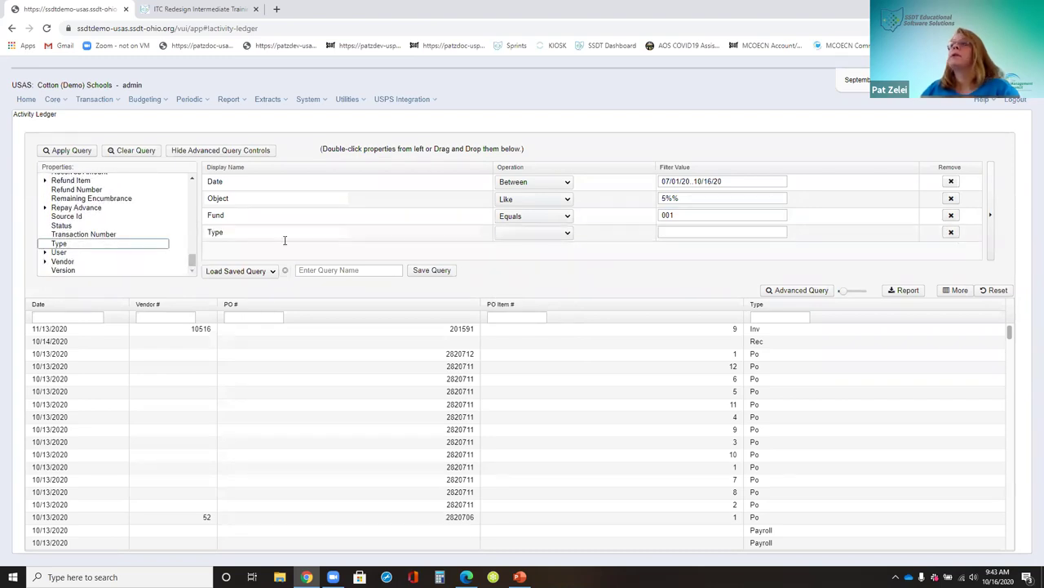
{"action": "left_click", "coordinate": [520, 243]}
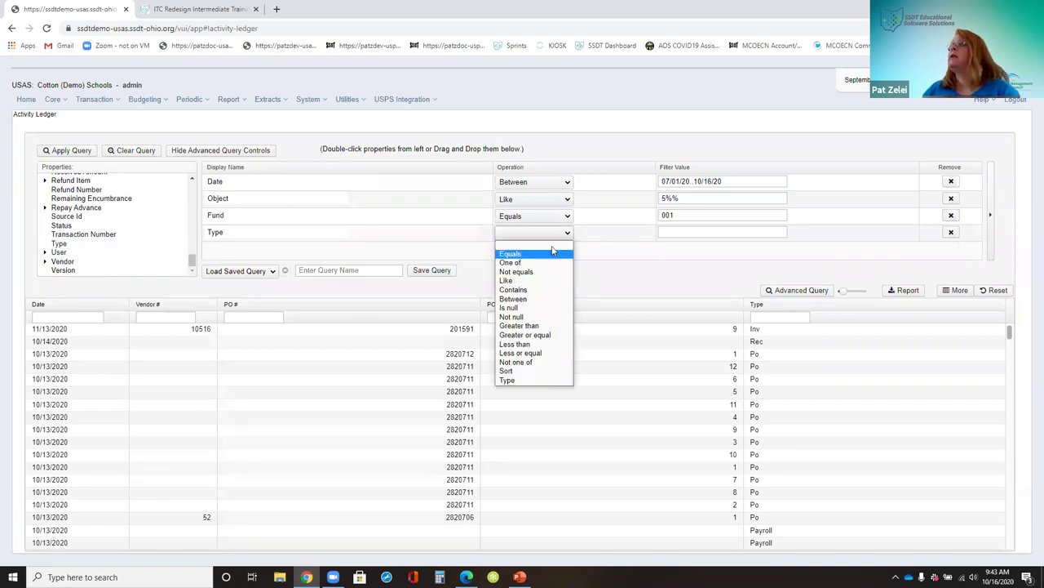
{"action": "left_click", "coordinate": [523, 249]}
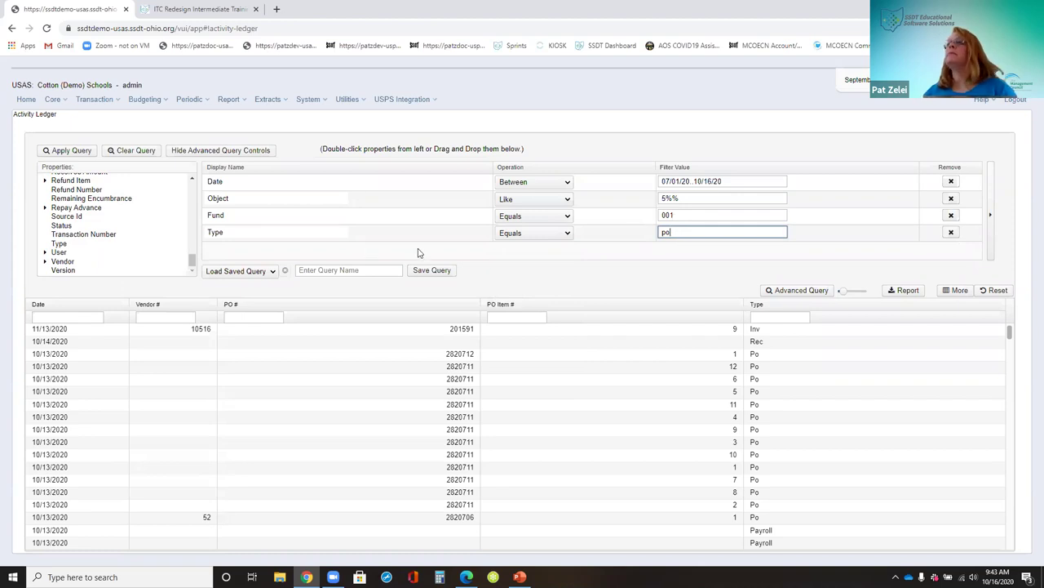
{"action": "left_click", "coordinate": [340, 272]}
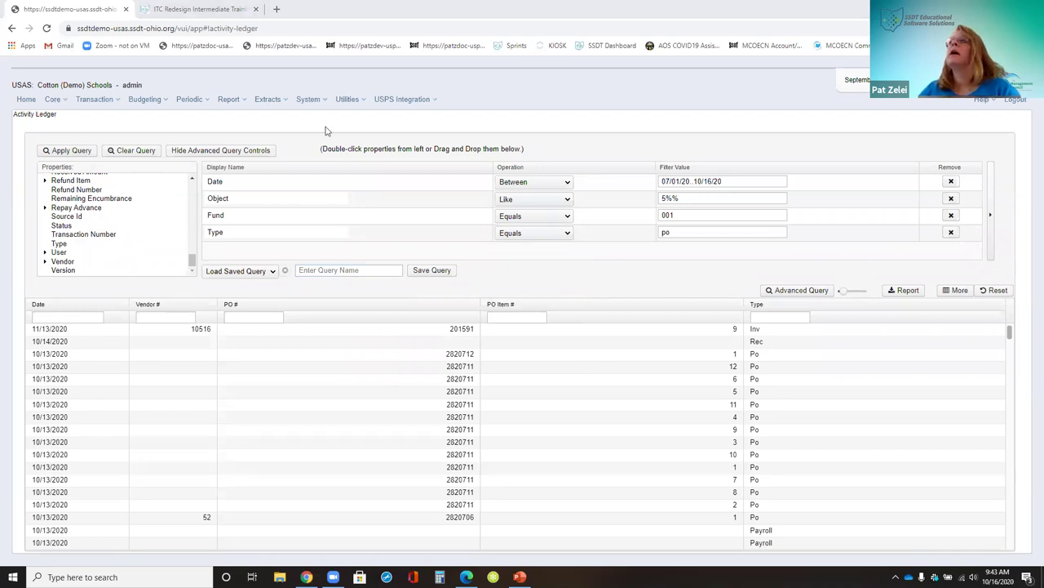
Try to apply the query with its four conditions and check the list of saved queries
{"action": "left_click", "coordinate": [60, 150]}
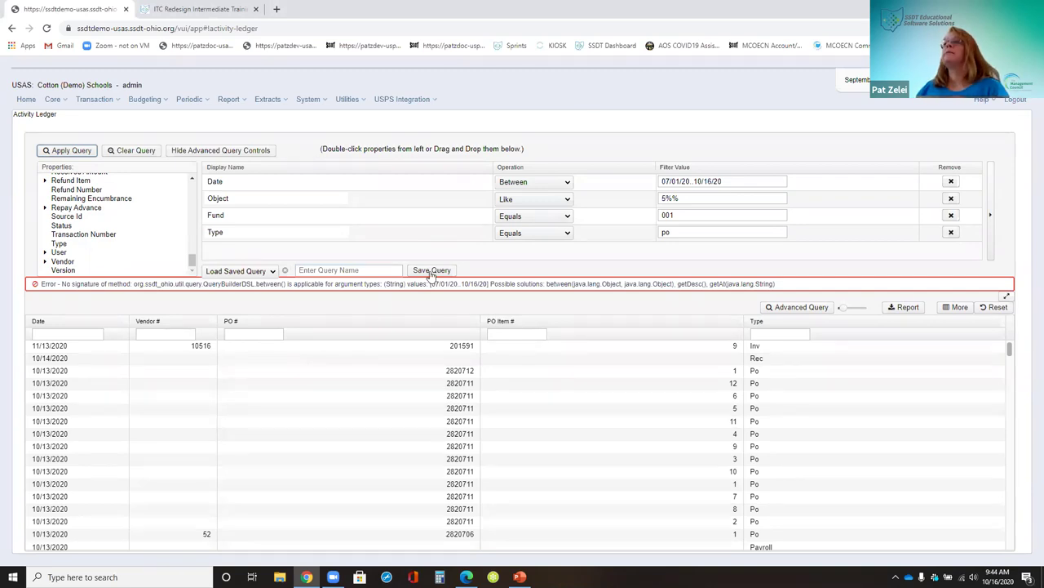
{"action": "left_click", "coordinate": [261, 274]}
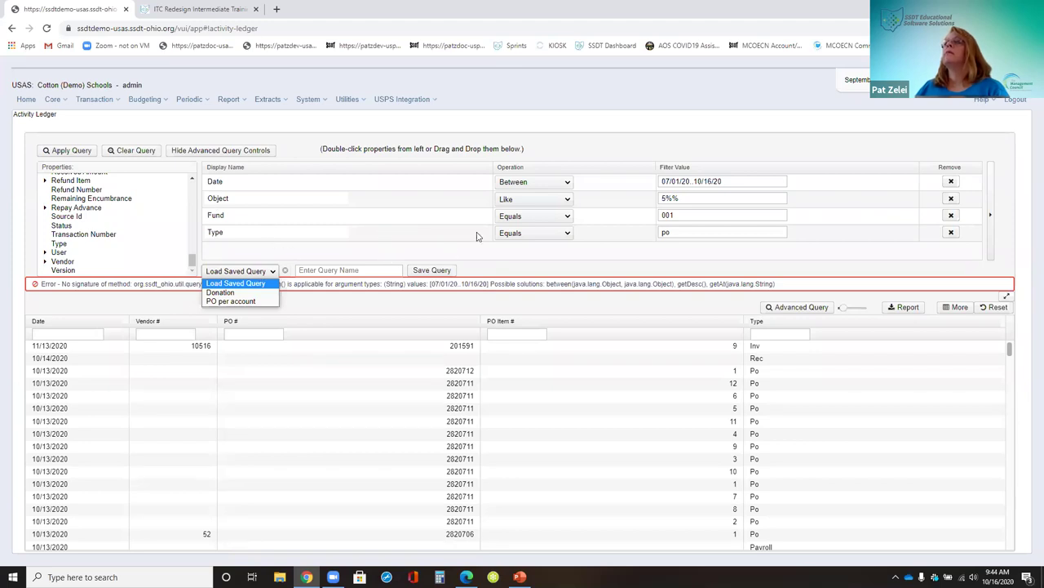
{"action": "left_click", "coordinate": [417, 286]}
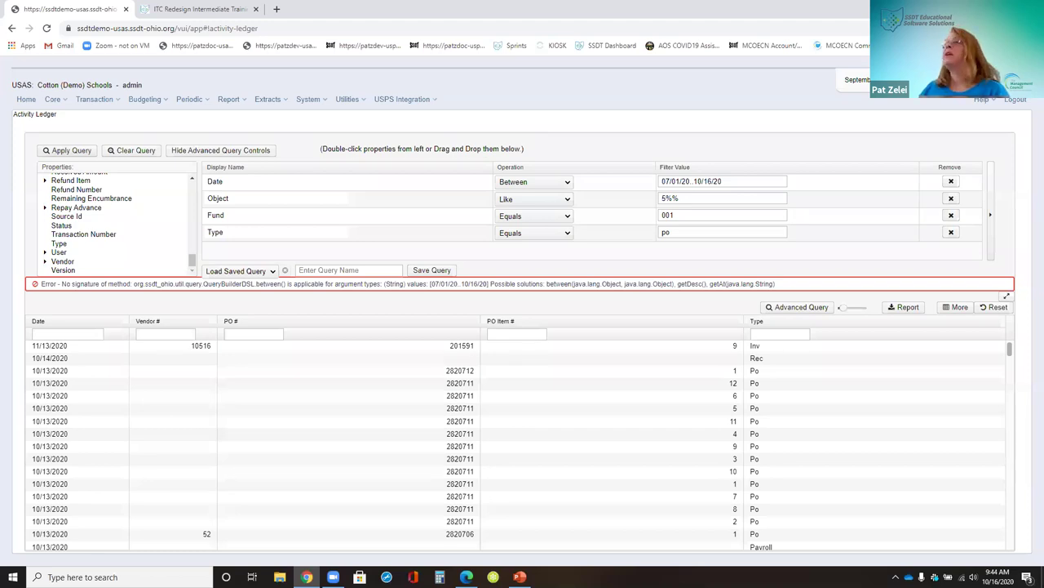
Set the Date condition's filter value to 07/01/20.10/16/20 and try to apply the query again
{"action": "double_click", "coordinate": [664, 215]}
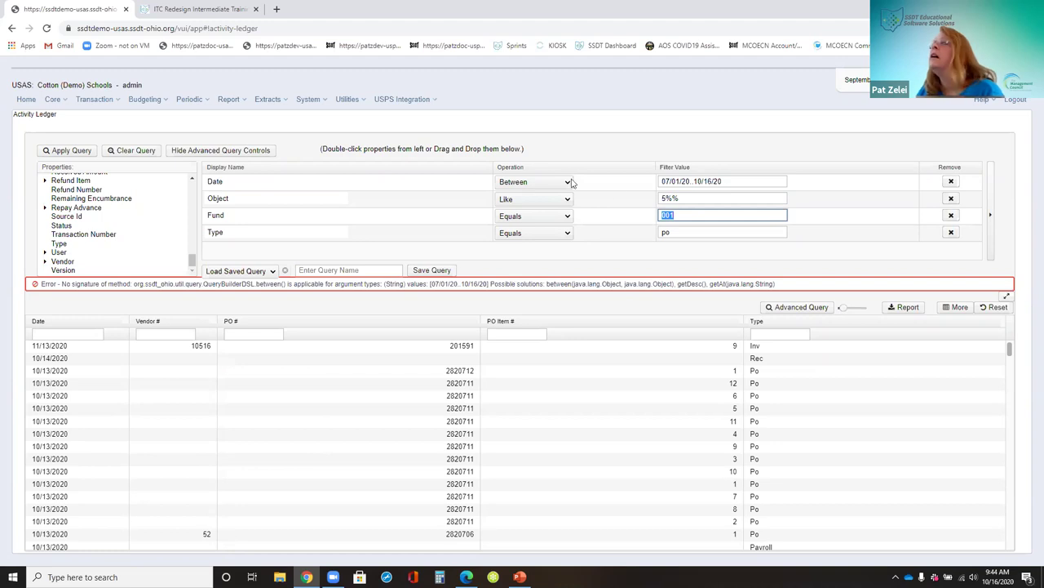
{"action": "double_click", "coordinate": [688, 181]}
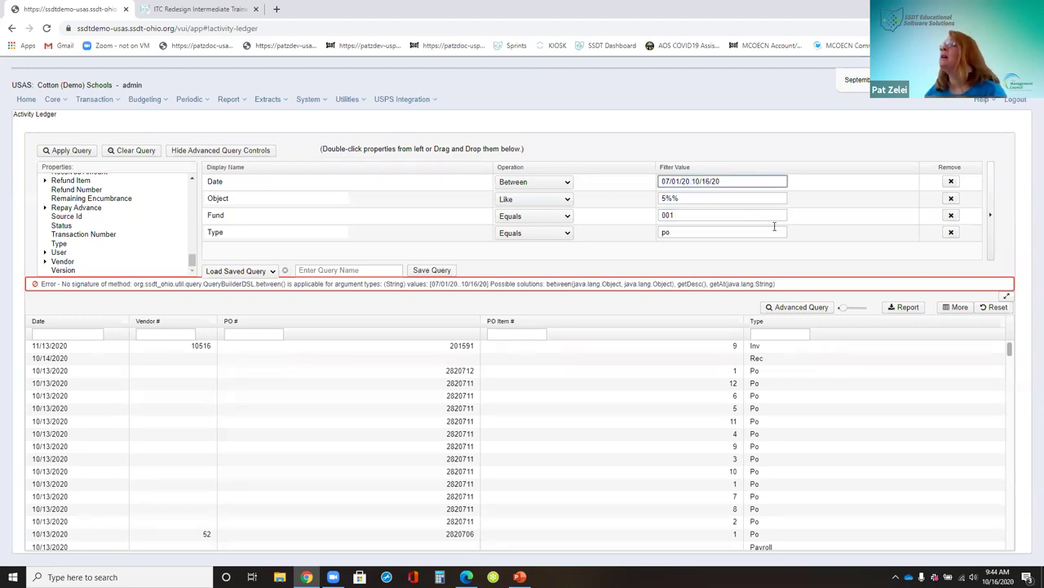
{"action": "left_click", "coordinate": [71, 152]}
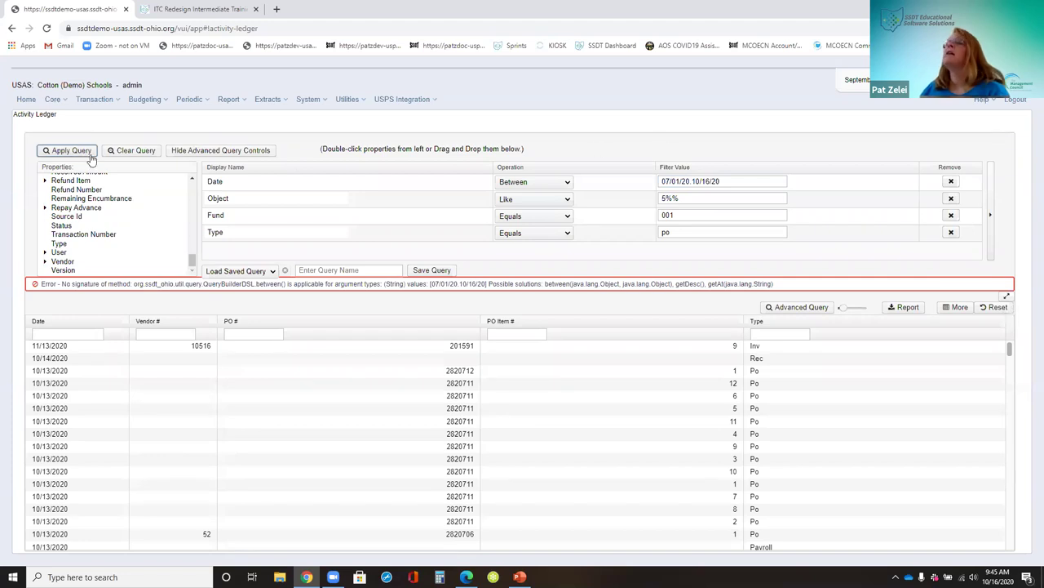
Clear all conditions from the advanced query and add the transaction-level Date property as a new condition
{"action": "left_click", "coordinate": [150, 152]}
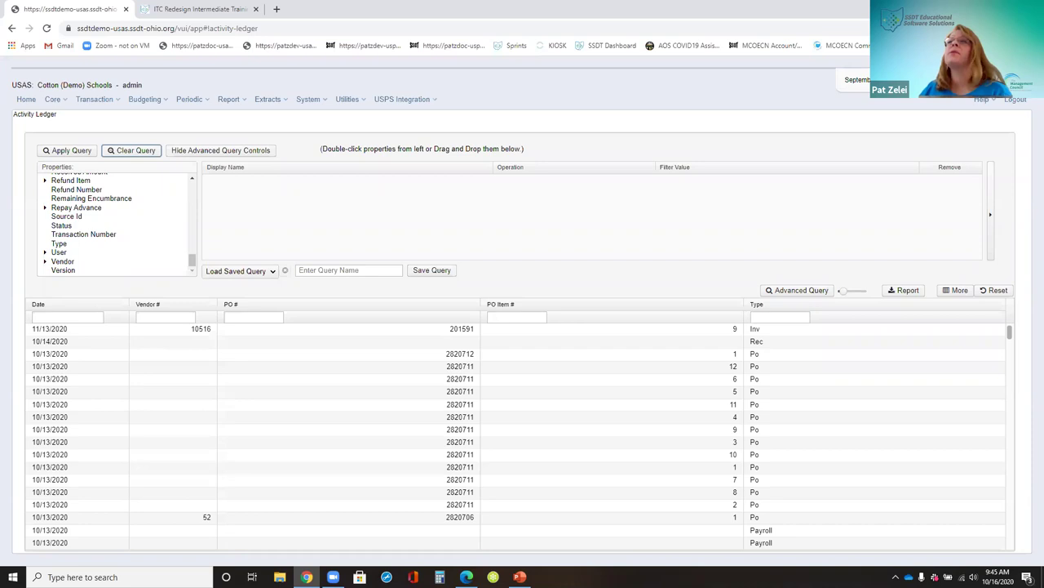
{"action": "left_click", "coordinate": [62, 245]}
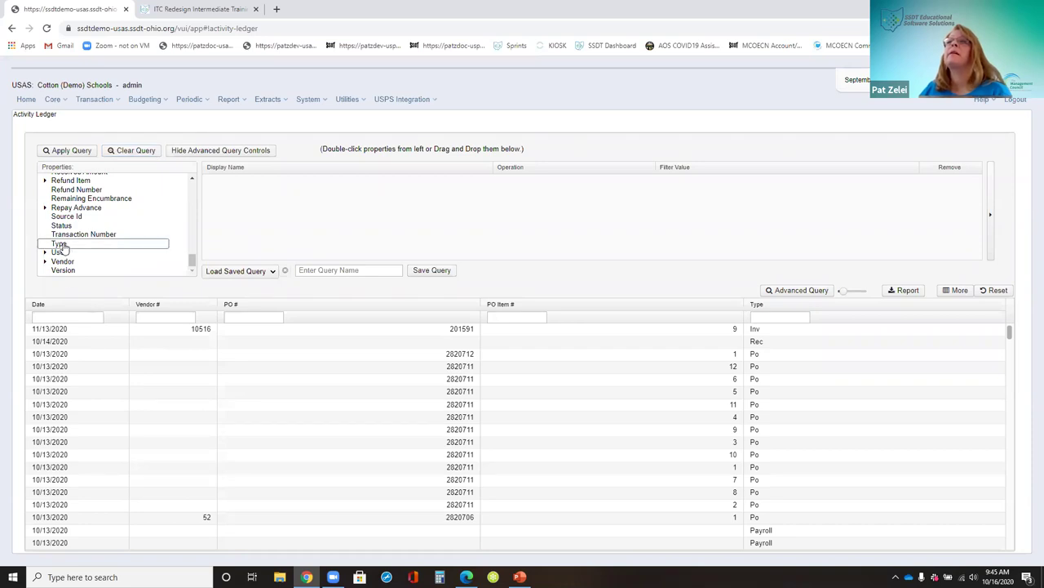
{"action": "scroll", "coordinate": [104, 226], "scroll_direction": "up", "scroll_amount": 10}
{"action": "scroll", "coordinate": [192, 193], "scroll_direction": "up", "scroll_amount": 3}
{"action": "scroll", "coordinate": [192, 206], "scroll_direction": "up", "scroll_amount": 10}
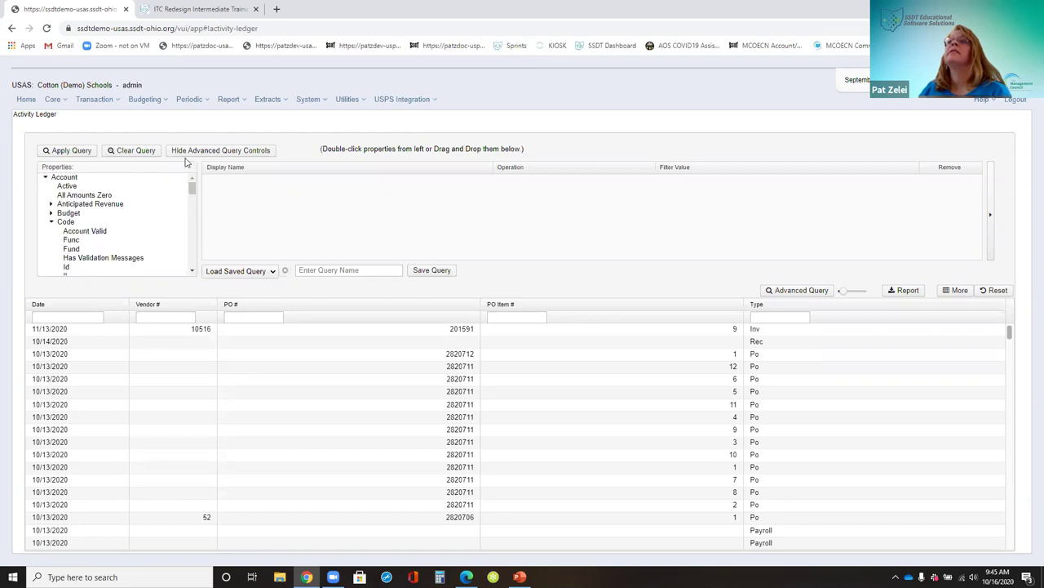
{"action": "scroll", "coordinate": [65, 234], "scroll_direction": "down", "scroll_amount": 10}
{"action": "scroll", "coordinate": [65, 233], "scroll_direction": "up", "scroll_amount": 10}
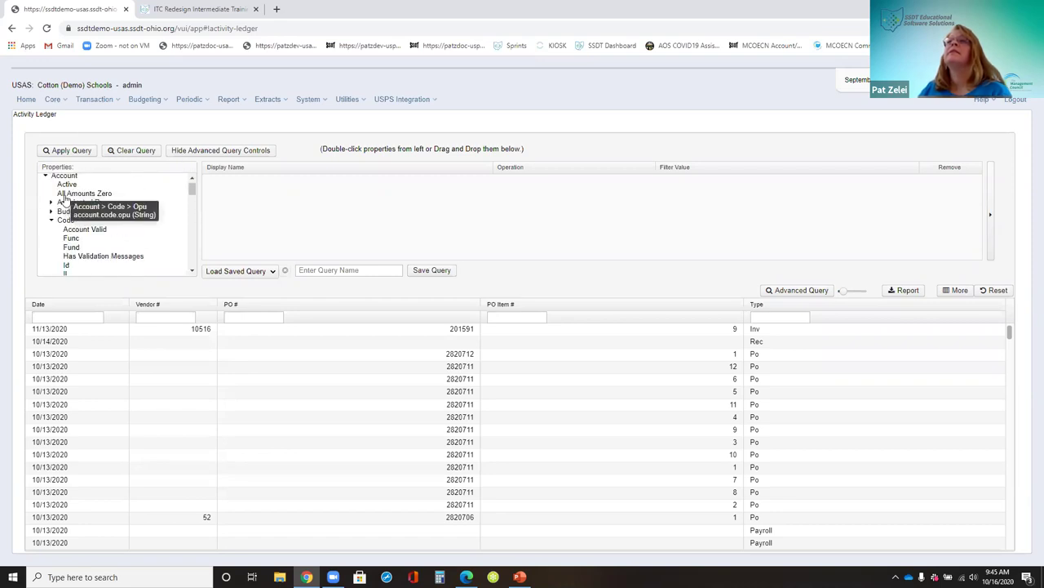
{"action": "left_click", "coordinate": [52, 222]}
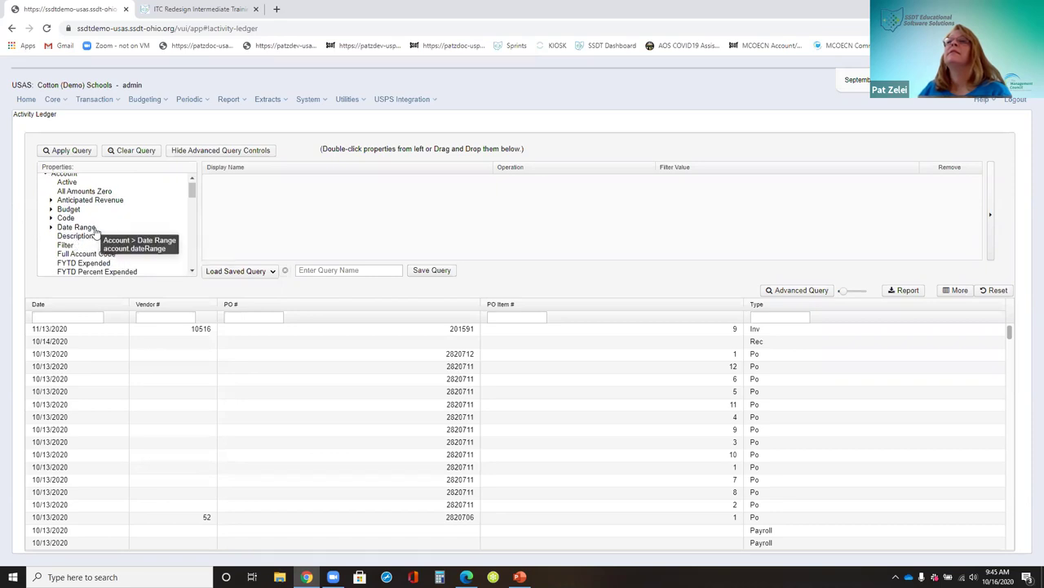
{"action": "scroll", "coordinate": [96, 231], "scroll_direction": "down", "scroll_amount": 8}
{"action": "scroll", "coordinate": [95, 232], "scroll_direction": "down", "scroll_amount": 5}
{"action": "double_click", "coordinate": [59, 213]}
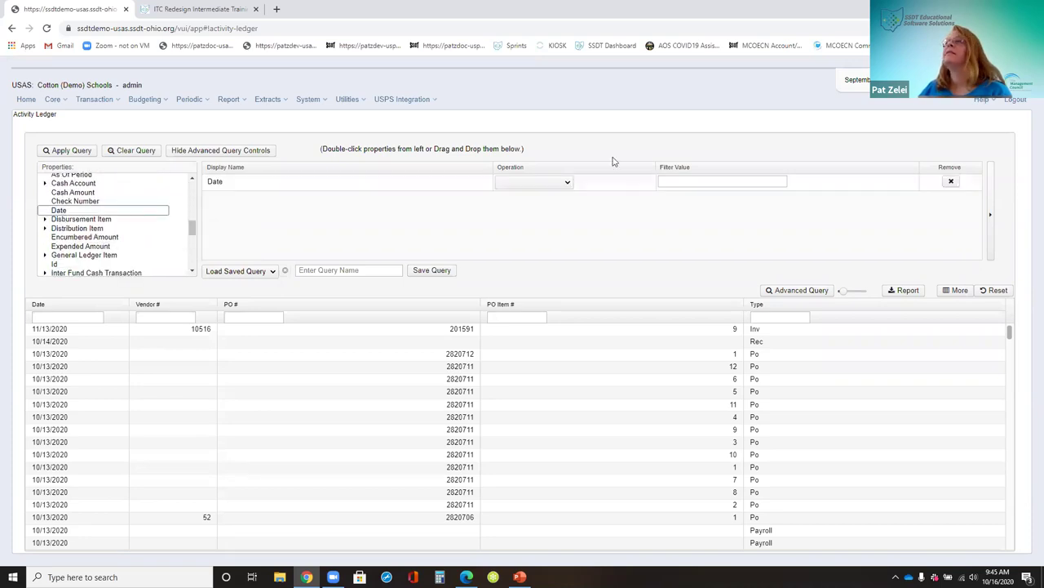
Set the Date condition's operation to Between with the filter value 07/01/20.10/16/20
{"action": "left_click", "coordinate": [535, 182]}
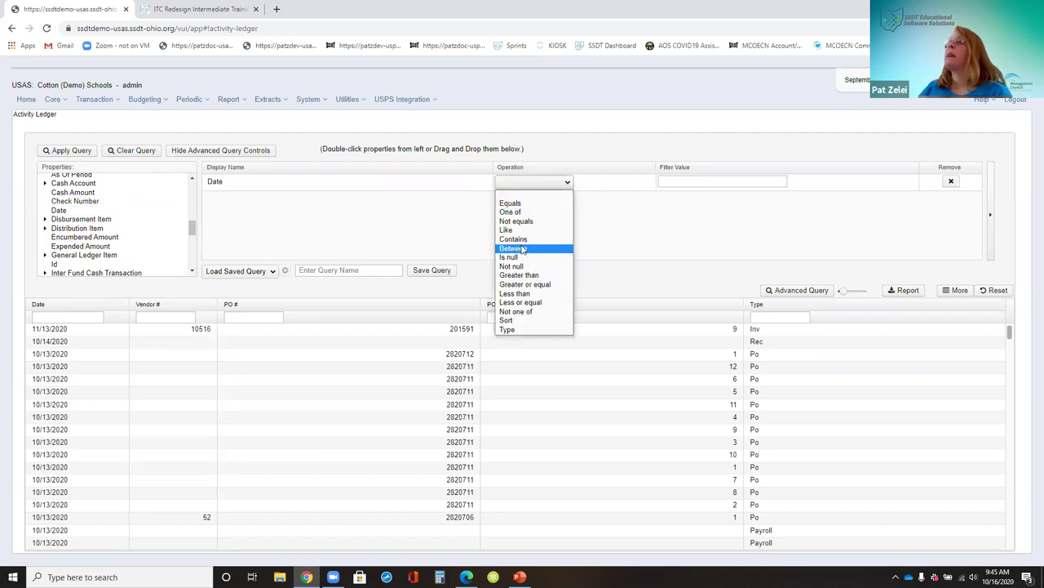
{"action": "left_click", "coordinate": [523, 250]}
{"action": "left_click", "coordinate": [726, 179]}
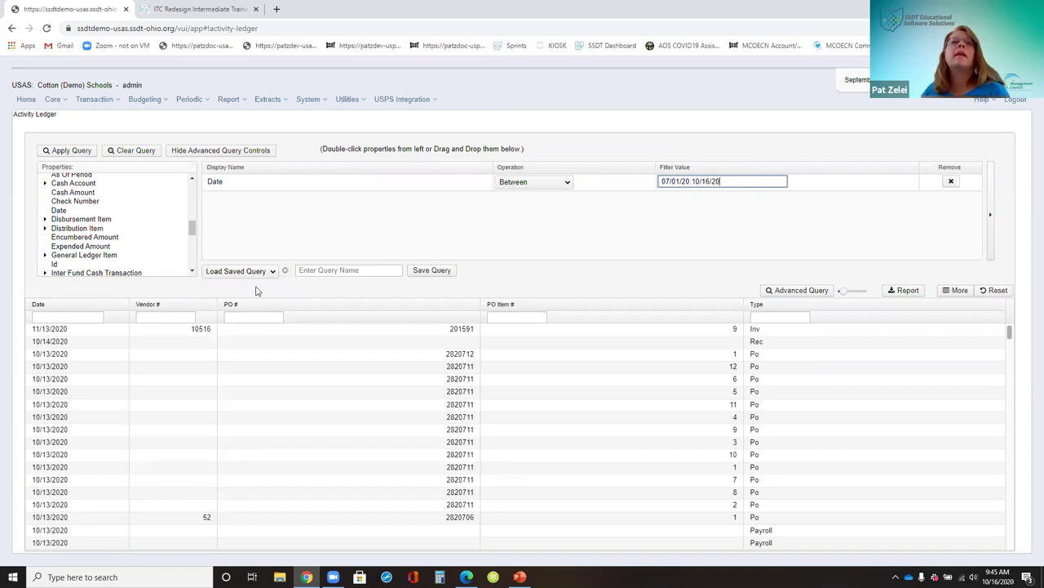
Add Fund and Object from the account Code group as conditions and set Fund to Equals 001
{"action": "scroll", "coordinate": [85, 204], "scroll_direction": "up", "scroll_amount": 2}
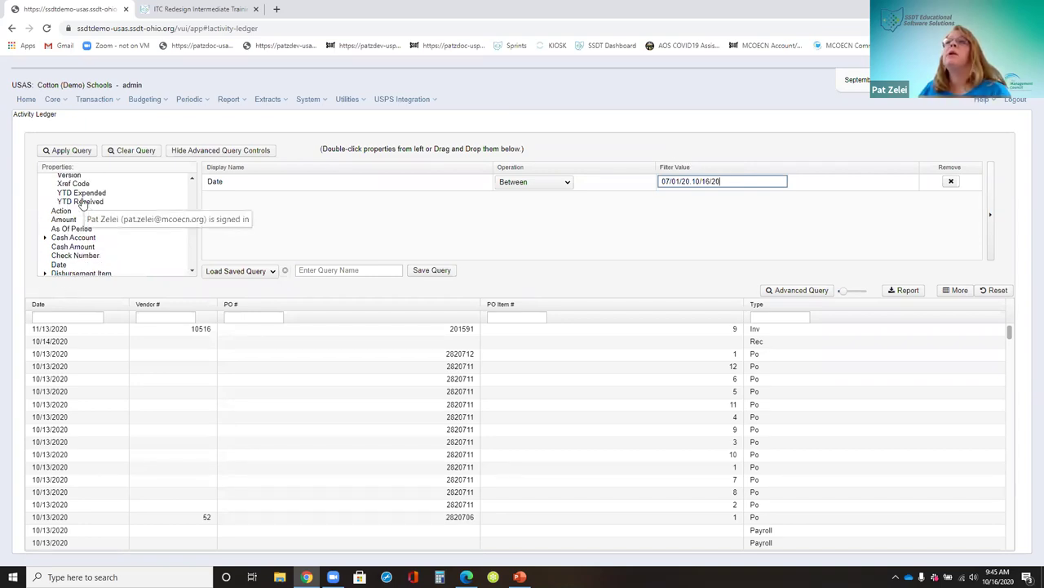
{"action": "scroll", "coordinate": [69, 225], "scroll_direction": "up", "scroll_amount": 3}
{"action": "scroll", "coordinate": [65, 218], "scroll_direction": "up", "scroll_amount": 2}
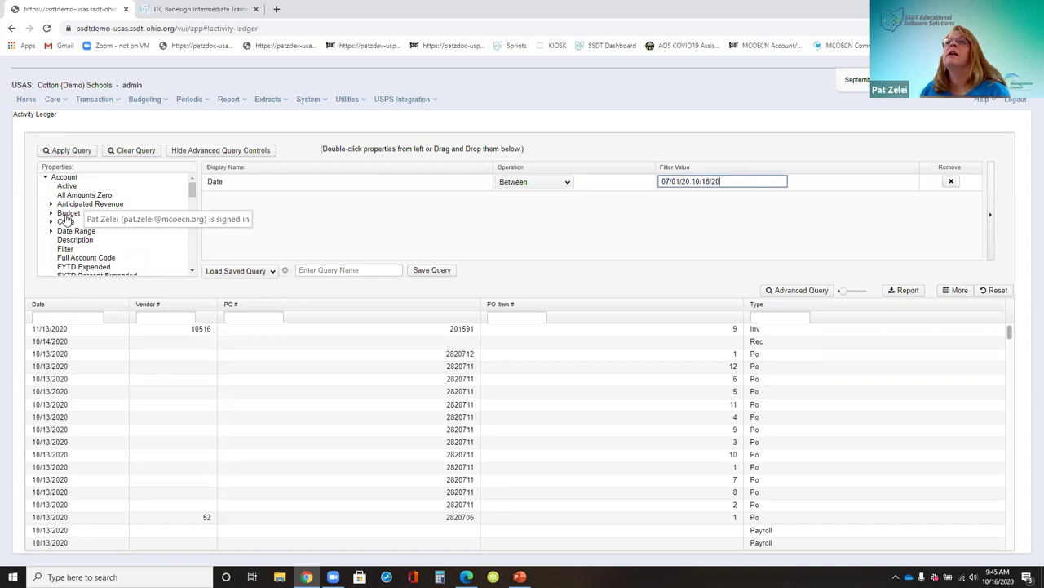
{"action": "left_click", "coordinate": [51, 222]}
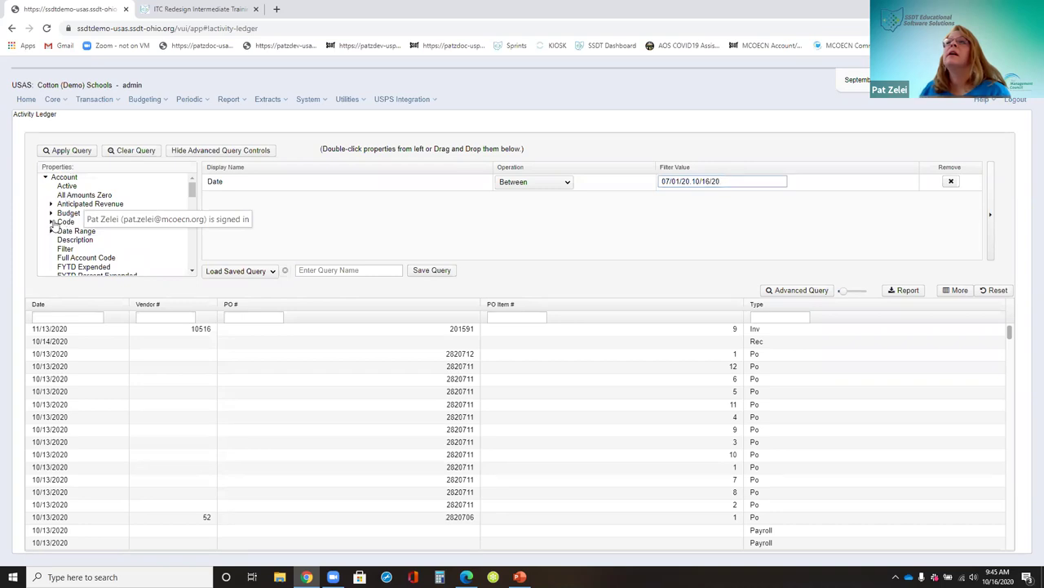
{"action": "double_click", "coordinate": [72, 250]}
{"action": "scroll", "coordinate": [90, 249], "scroll_direction": "down", "scroll_amount": 3}
{"action": "double_click", "coordinate": [73, 185]}
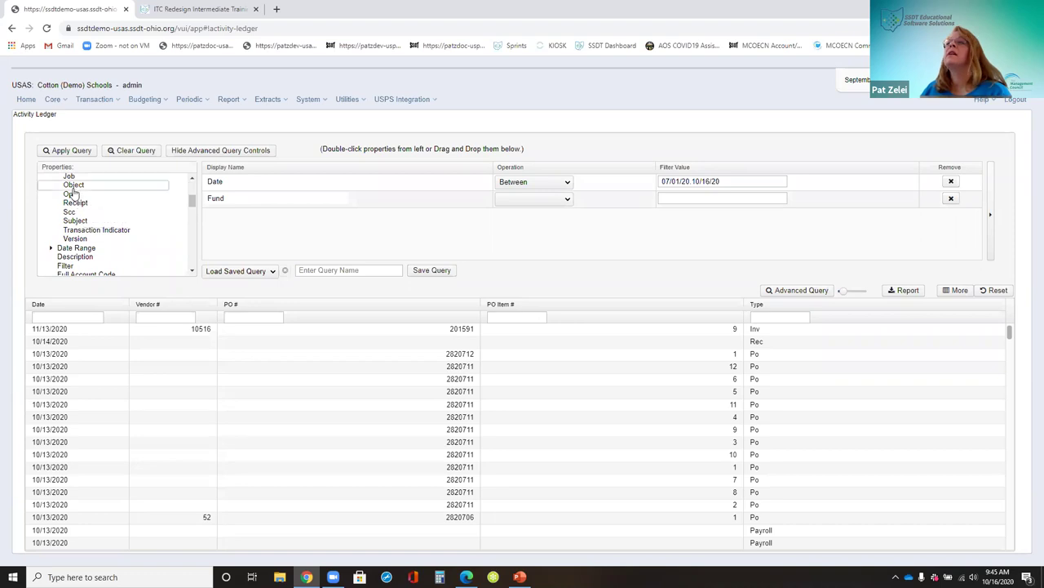
{"action": "left_click", "coordinate": [522, 200]}
{"action": "left_click", "coordinate": [510, 222]}
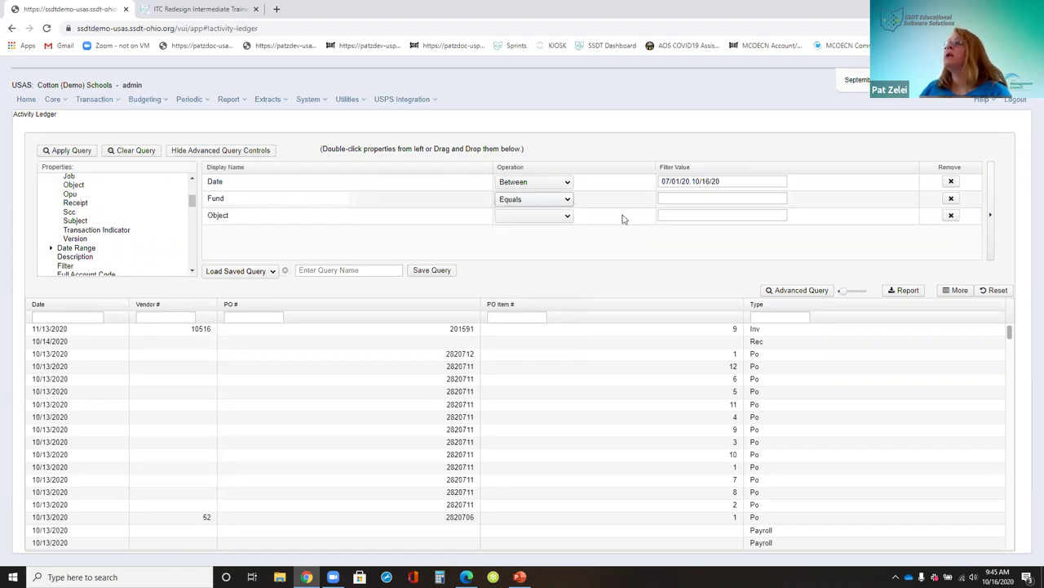
{"action": "left_click", "coordinate": [690, 201]}
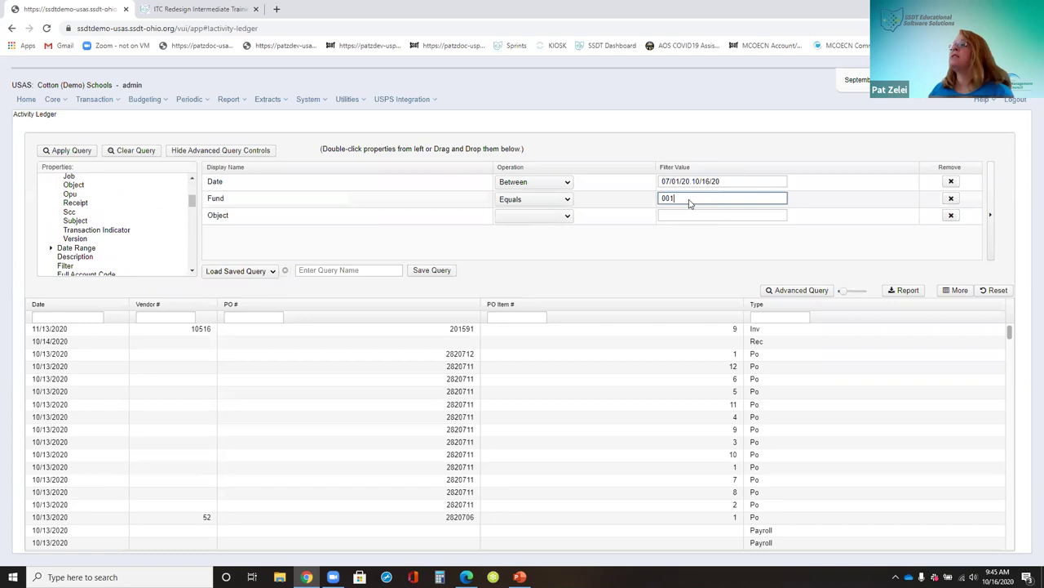
Set the Object condition's operation to Like with the filter value 5%%
{"action": "left_click", "coordinate": [531, 217]}
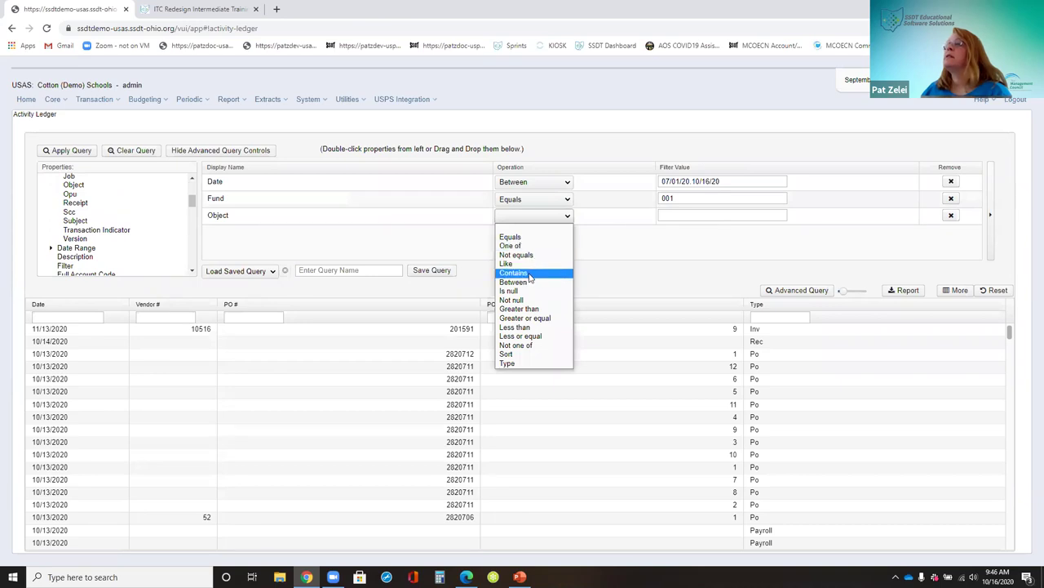
{"action": "left_click", "coordinate": [527, 264]}
{"action": "left_click", "coordinate": [677, 214]}
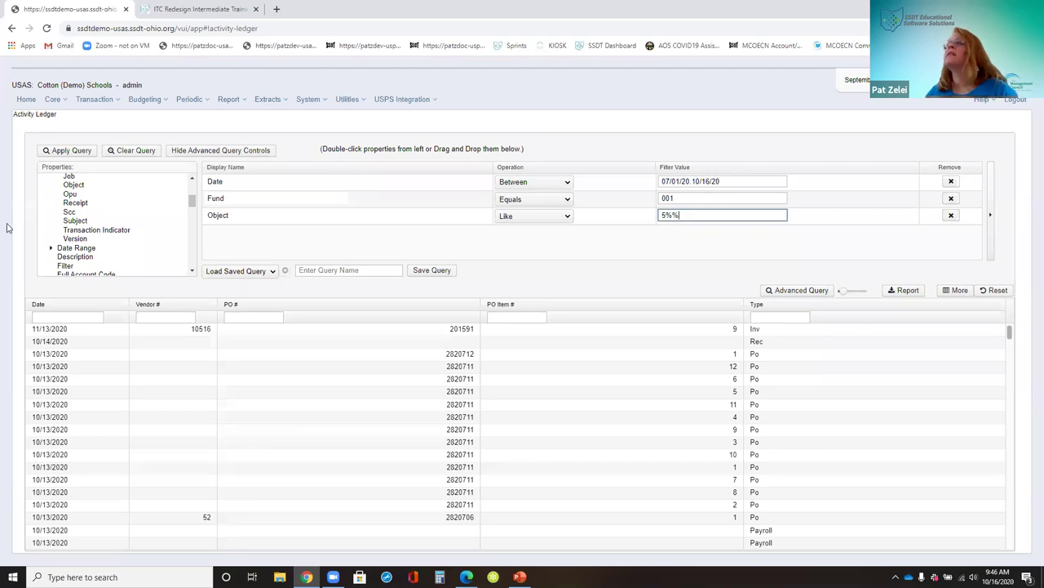
Add the Type property as the fourth condition, with the operation Equals and the value po
{"action": "scroll", "coordinate": [108, 255], "scroll_direction": "down", "scroll_amount": 3}
{"action": "left_click_drag", "start_coordinate": [193, 213], "coordinate": [193, 260]}
{"action": "left_click", "coordinate": [81, 252]}
{"action": "double_click", "coordinate": [105, 250]}
{"action": "mouse_move", "coordinate": [56, 253]}
{"action": "left_mouse_down"}
{"action": "mouse_move", "coordinate": [186, 249]}
{"action": "mouse_move", "coordinate": [269, 225]}
{"action": "mouse_move", "coordinate": [71, 258]}
{"action": "left_mouse_up"}
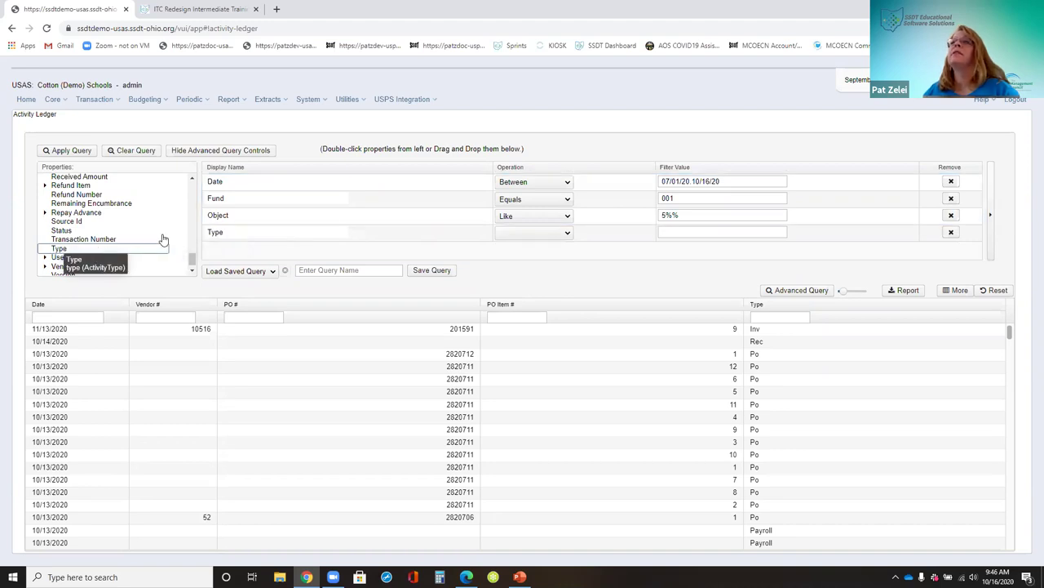
{"action": "left_click", "coordinate": [524, 232]}
{"action": "left_click", "coordinate": [519, 258]}
{"action": "left_click", "coordinate": [675, 233]}
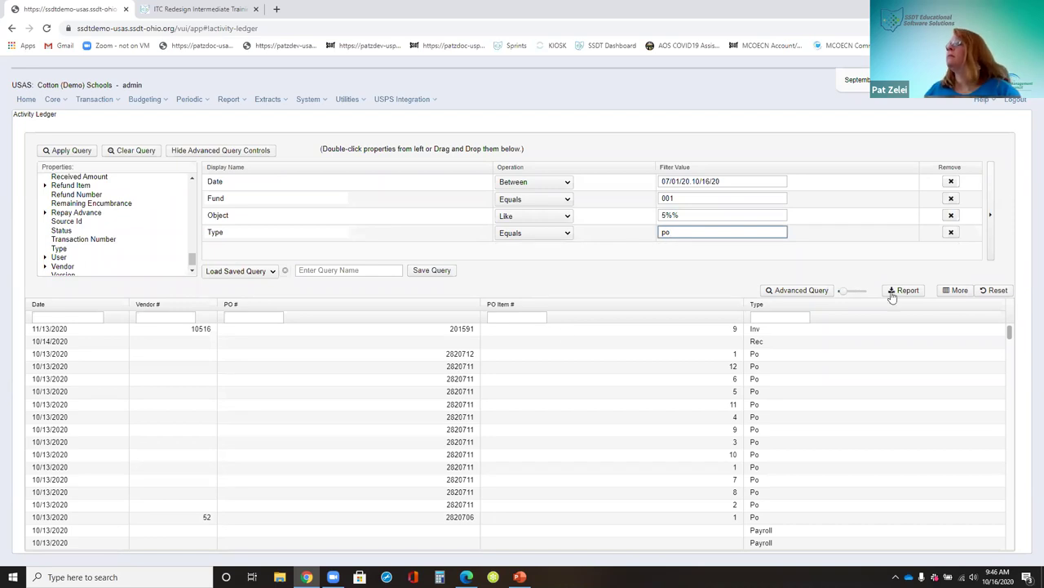
Try to apply the rebuilt query, set the Date filter value to 07/01/20..10/16/20, and apply it again
{"action": "left_click", "coordinate": [58, 157]}
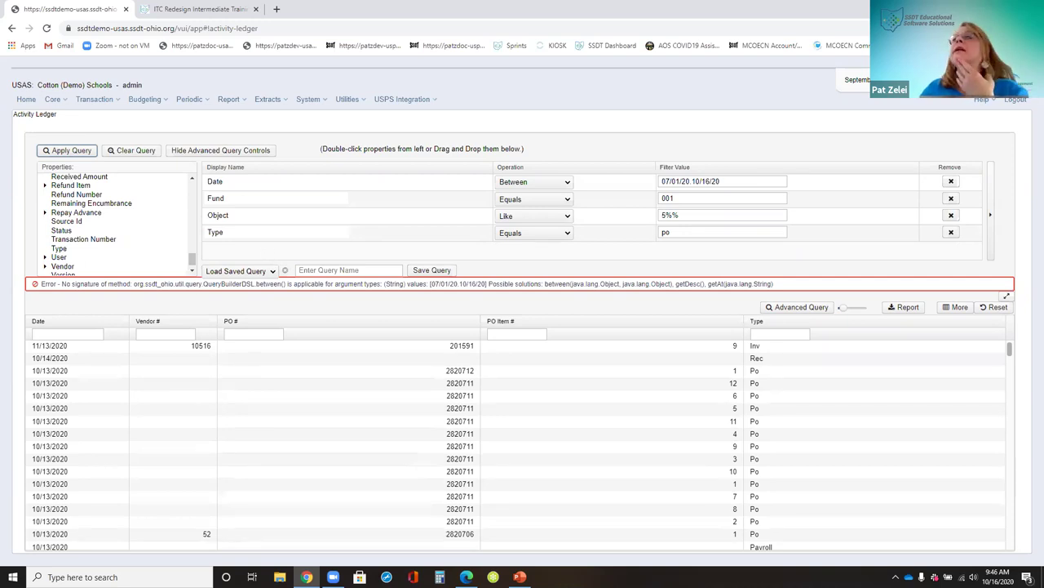
{"action": "left_click", "coordinate": [695, 181]}
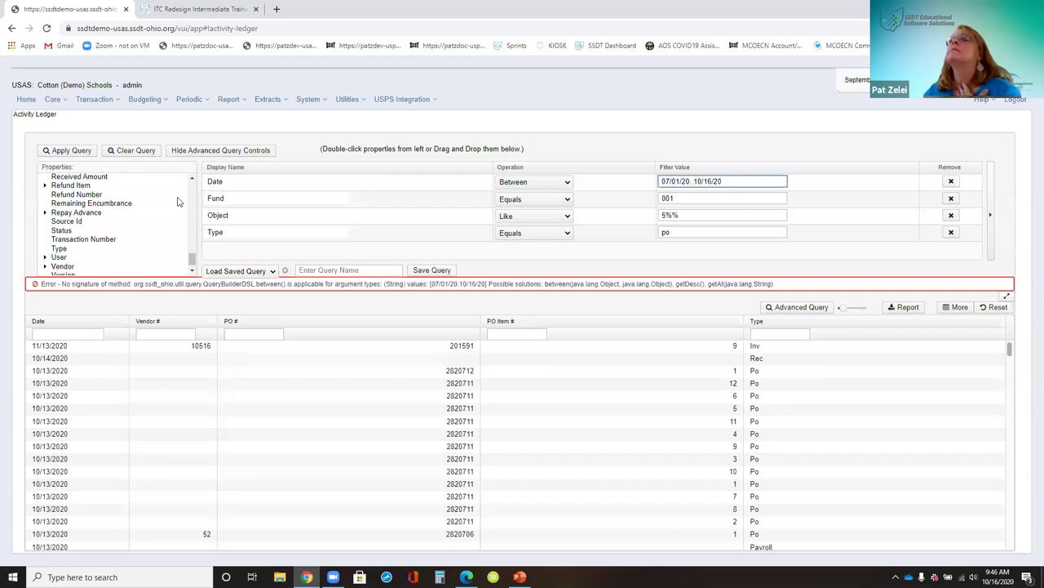
{"action": "left_click", "coordinate": [45, 154]}
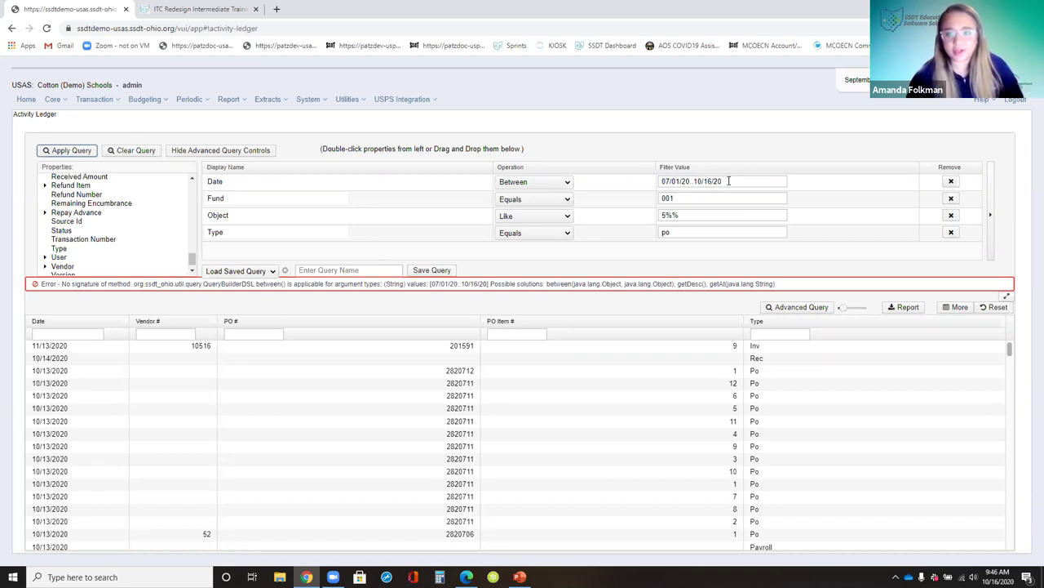
Replace the two periods between 07/01/20 and 10/16/20 in the Date filter value with a comma and reapply the query
{"action": "left_click", "coordinate": [692, 181]}
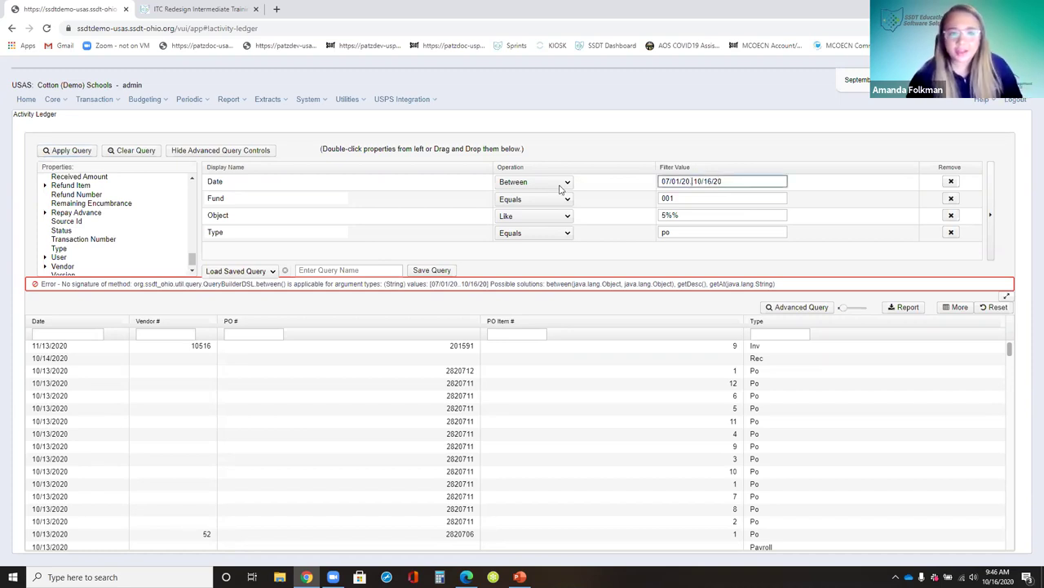
{"action": "key", "text": "Delete"}
{"action": "key", "text": "Delete"}
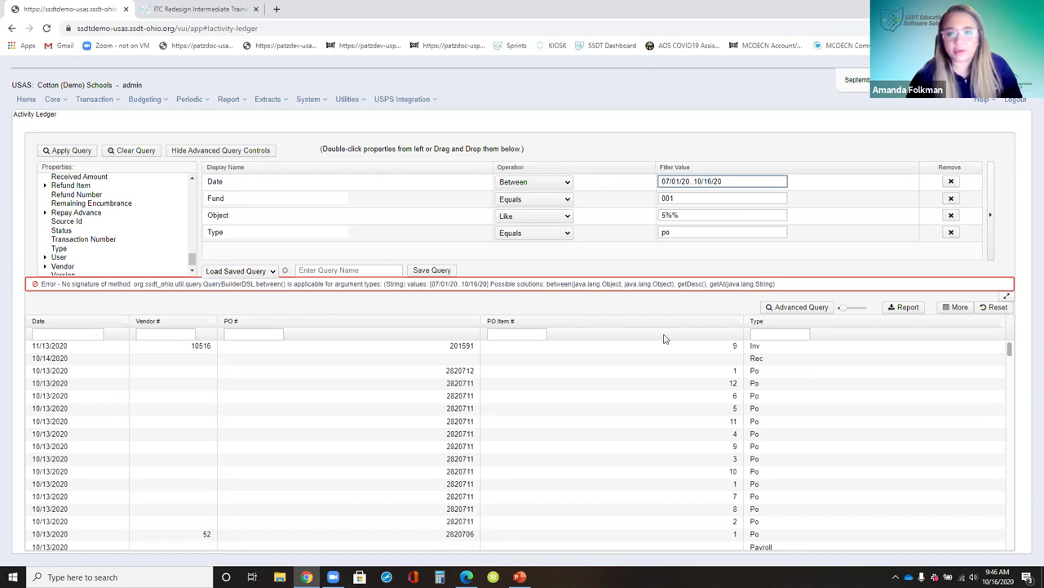
{"action": "key", "text": "Delete"}
{"action": "key", "text": "Delete"}
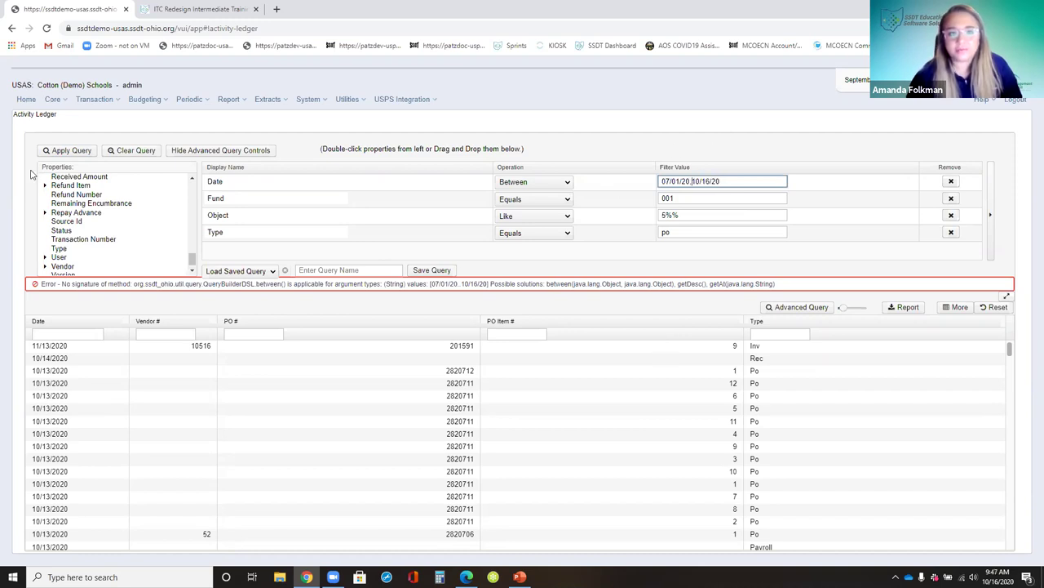
{"action": "left_click", "coordinate": [59, 153]}
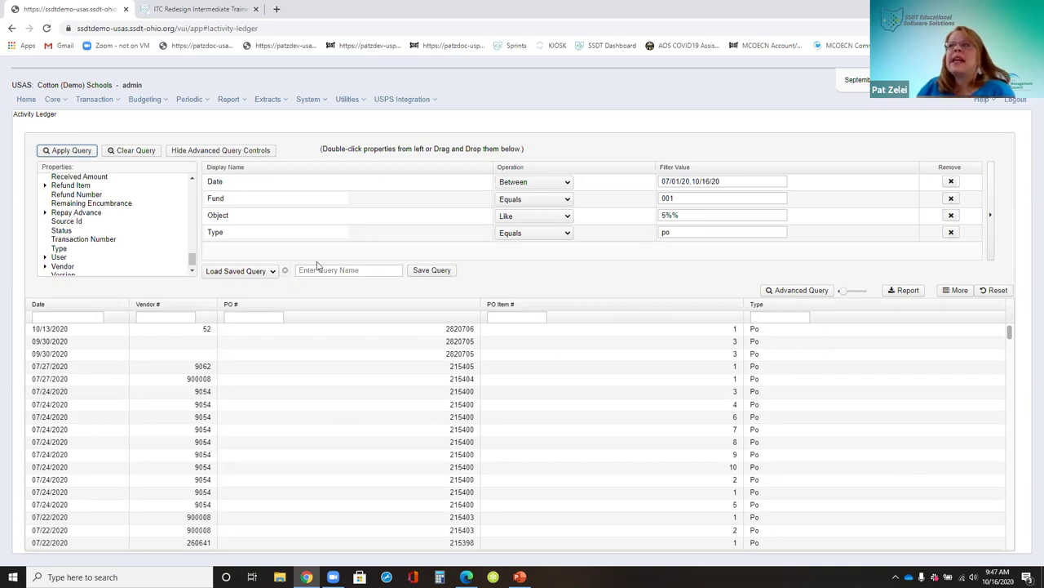
Set the Fund condition's filter value to 300 and reapply the query
{"action": "double_click", "coordinate": [678, 199]}
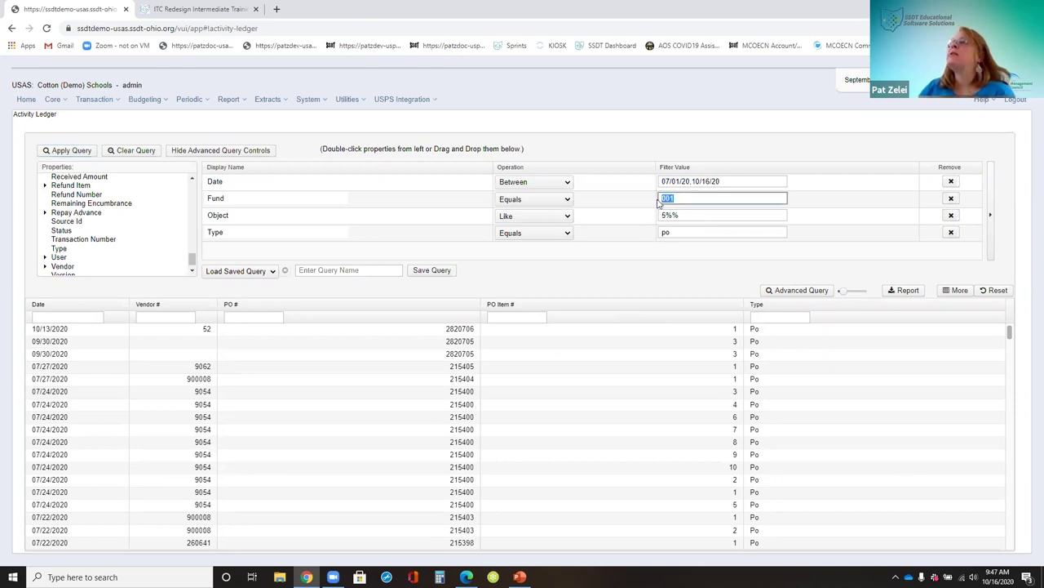
{"action": "type", "text": "3"}
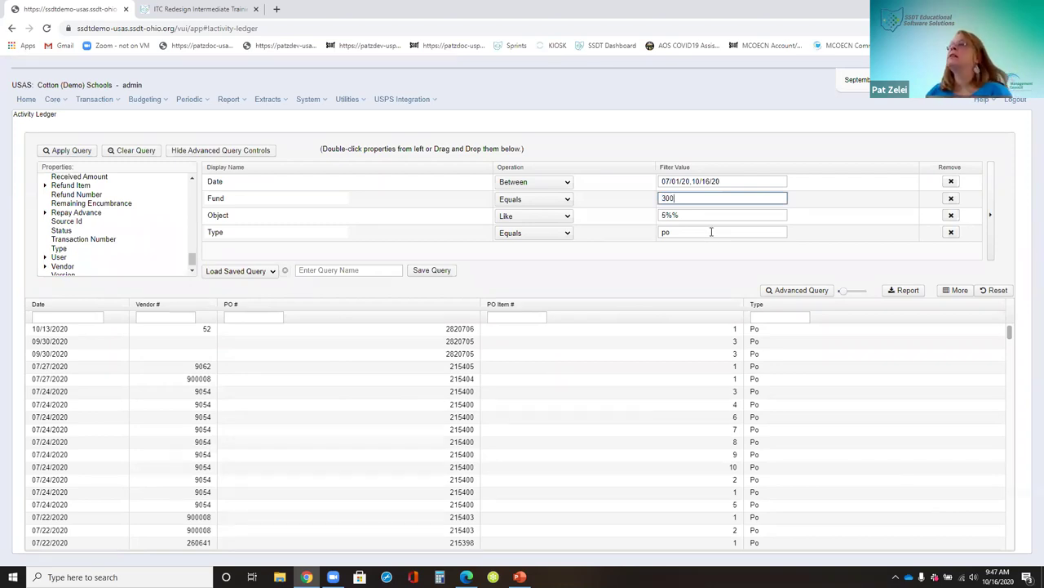
{"action": "left_click", "coordinate": [78, 154]}
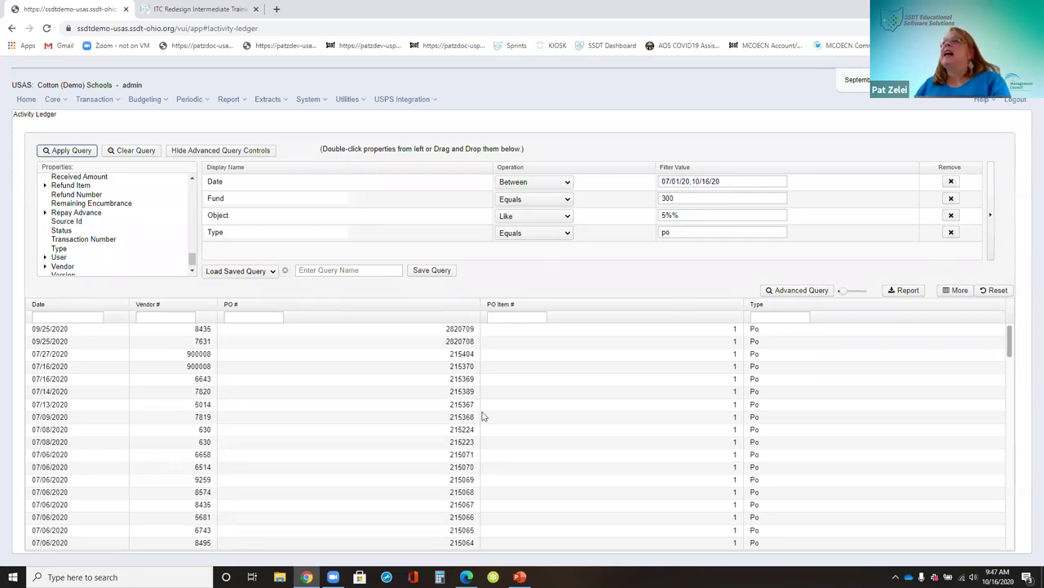
Switch to Microsoft Edge, examine the encumbrances in the 2020 Oct Budget Summary - Student Act report, and return to the Activity Ledger
{"action": "mouse_move", "coordinate": [466, 576]}
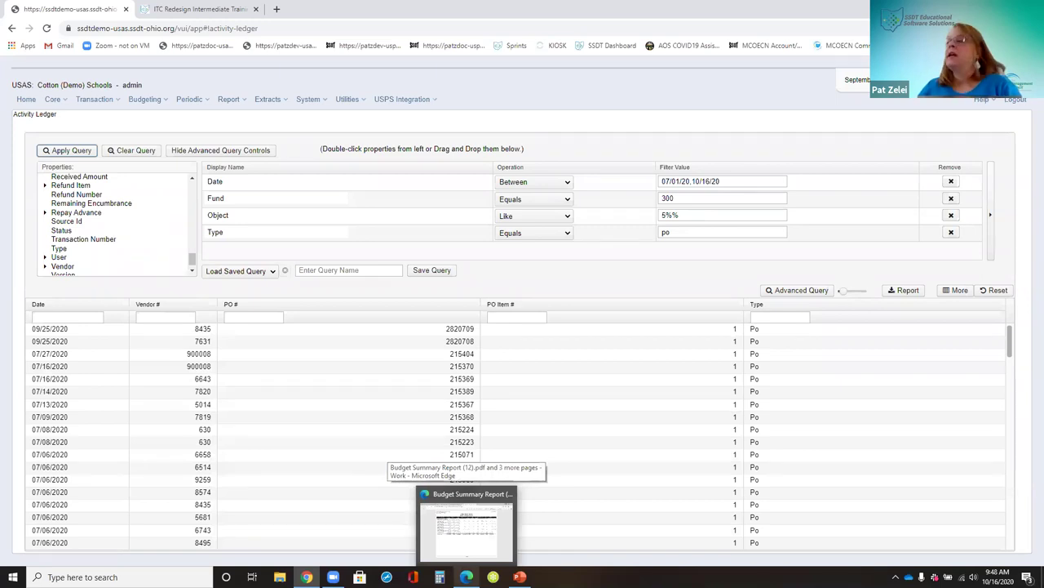
{"action": "left_click", "coordinate": [466, 526]}
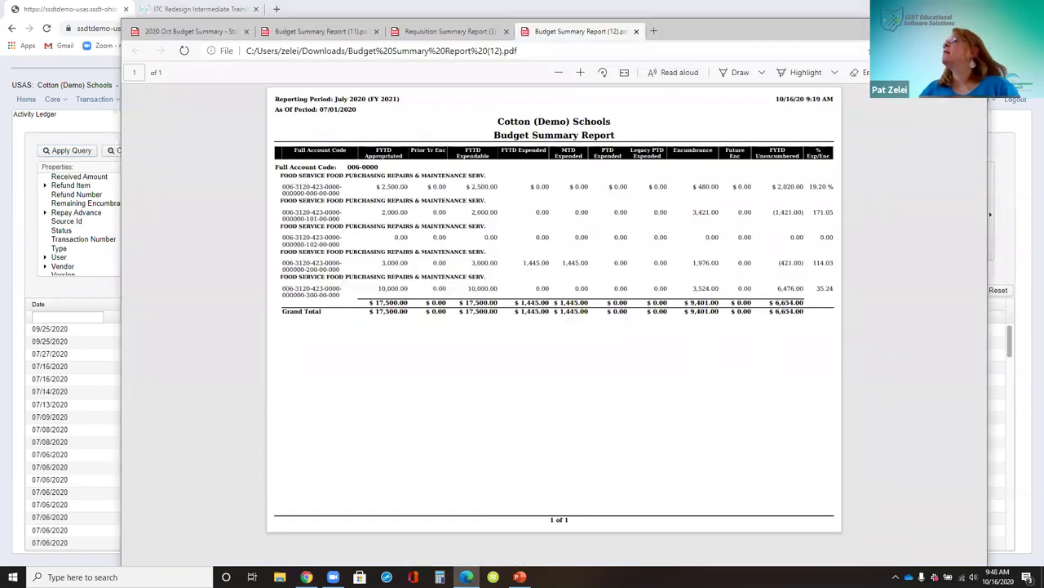
{"action": "double_click", "coordinate": [419, 27]}
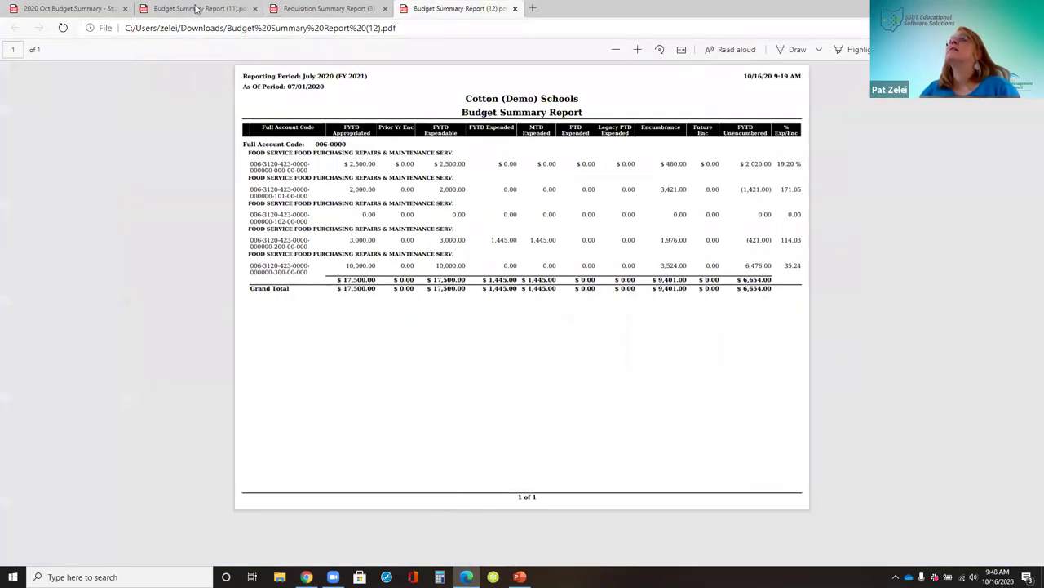
{"action": "left_click", "coordinate": [69, 8]}
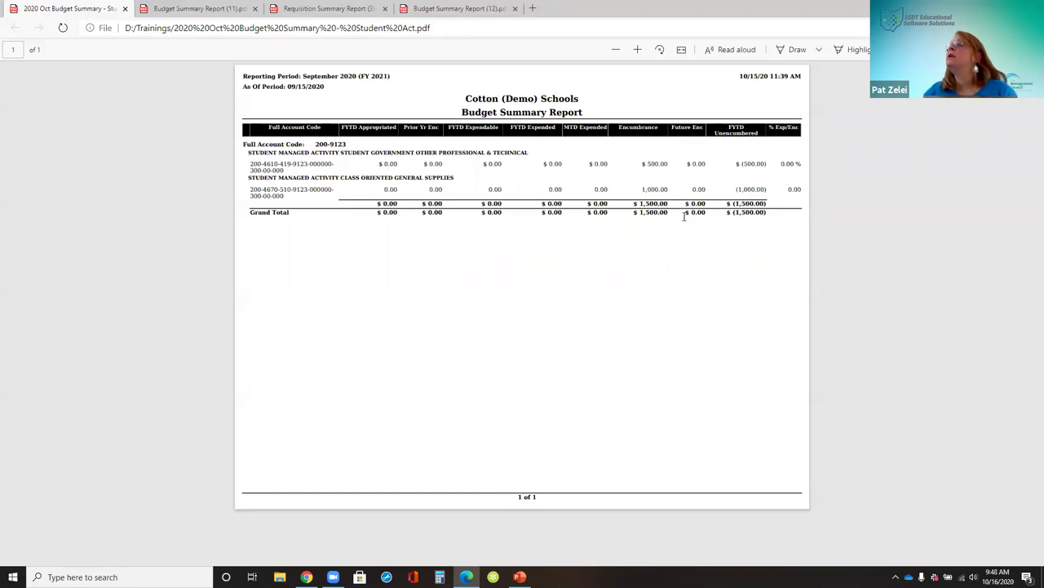
{"action": "key", "text": "alt+Tab"}
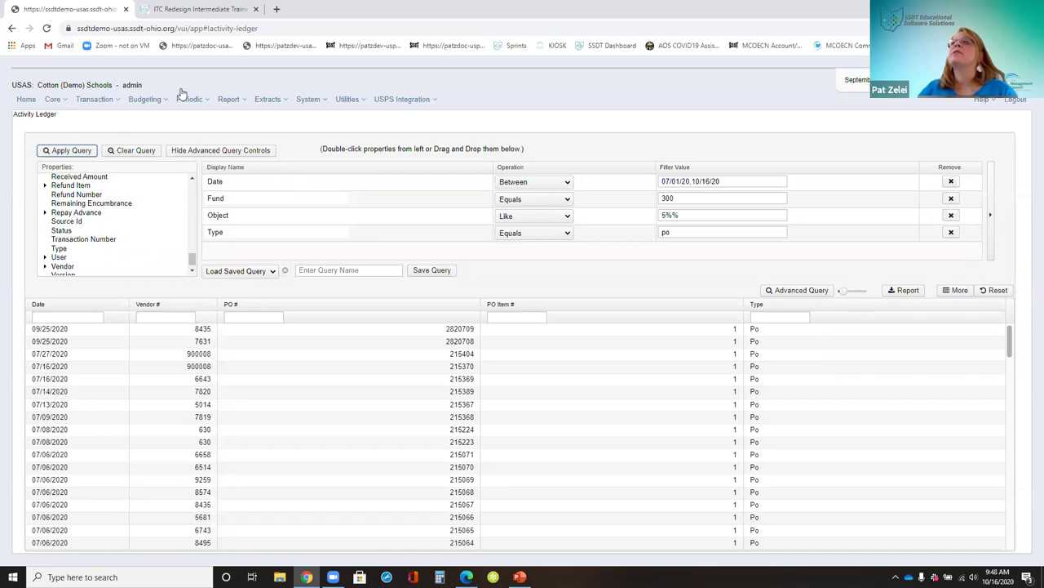
Reopen the Activity Ledger afresh and open an empty advanced query
{"action": "left_click", "coordinate": [118, 100]}
{"action": "left_click", "coordinate": [77, 167]}
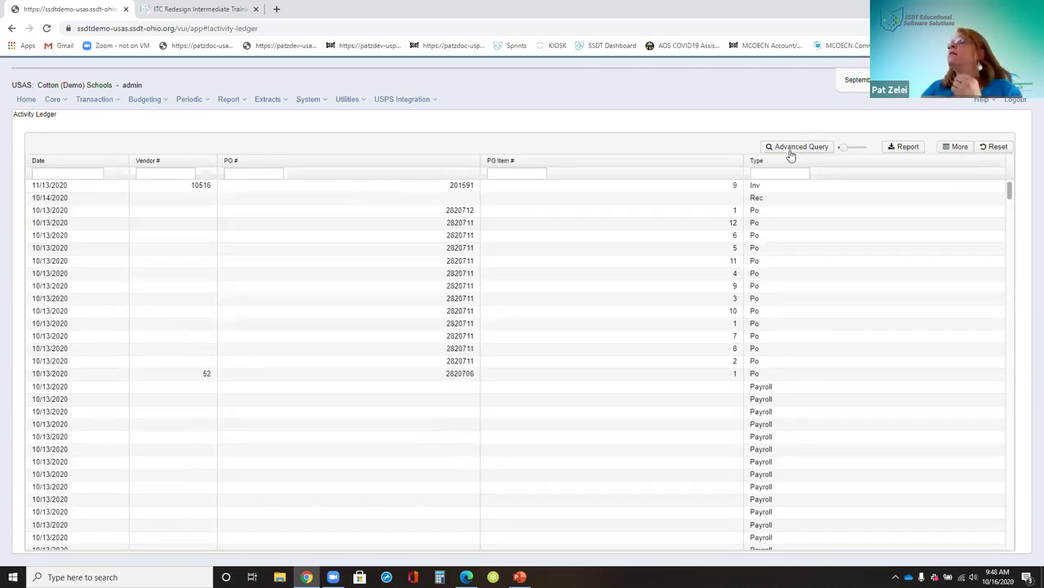
{"action": "left_click", "coordinate": [791, 147]}
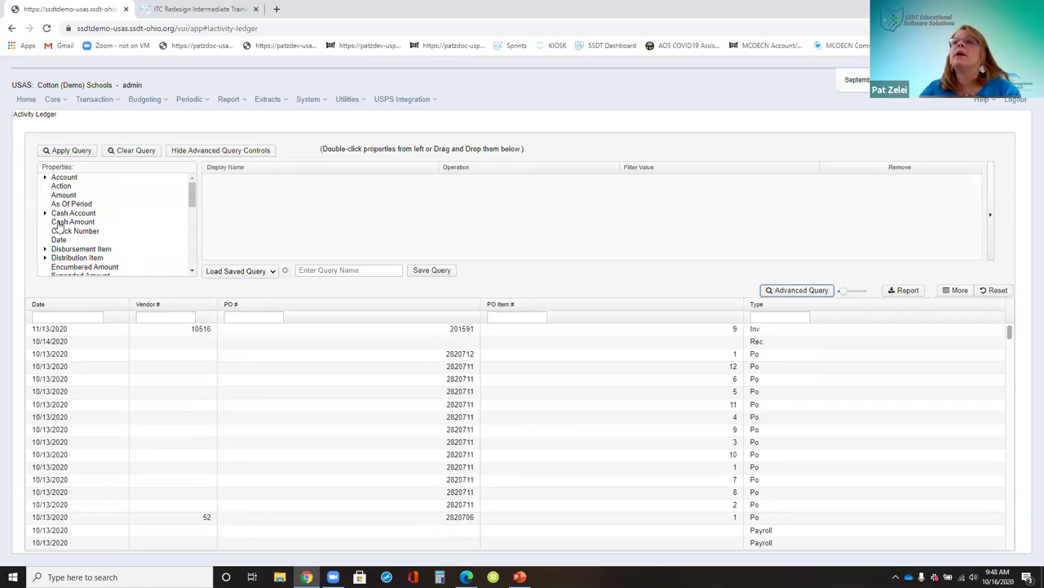
Add Fund from the account Code group as the first condition, with the operation Equals and the value 200
{"action": "left_click", "coordinate": [45, 177]}
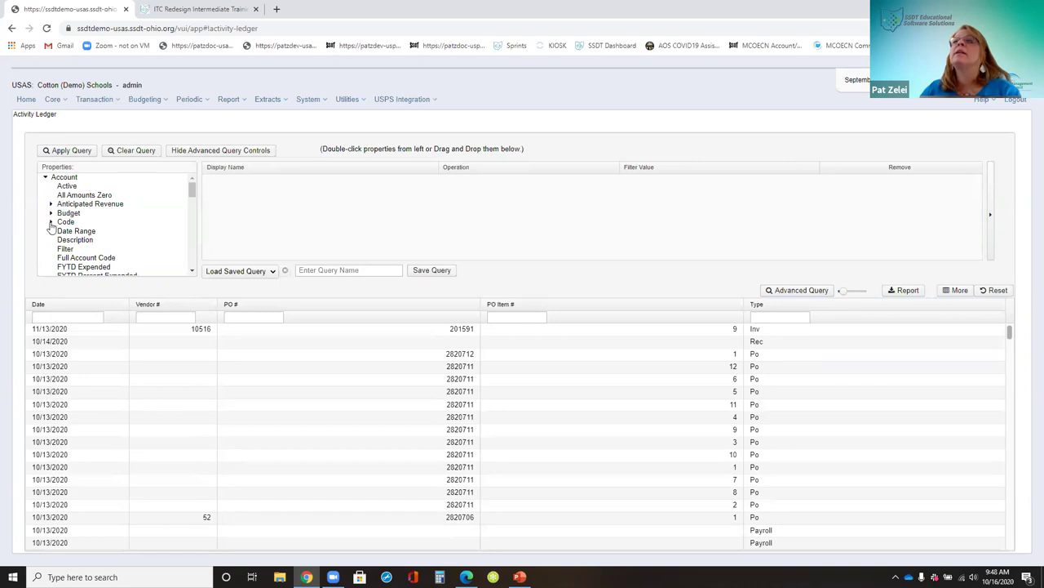
{"action": "left_click", "coordinate": [50, 222]}
{"action": "double_click", "coordinate": [78, 250]}
{"action": "left_click", "coordinate": [536, 182]}
{"action": "left_click", "coordinate": [524, 208]}
{"action": "left_click", "coordinate": [736, 181]}
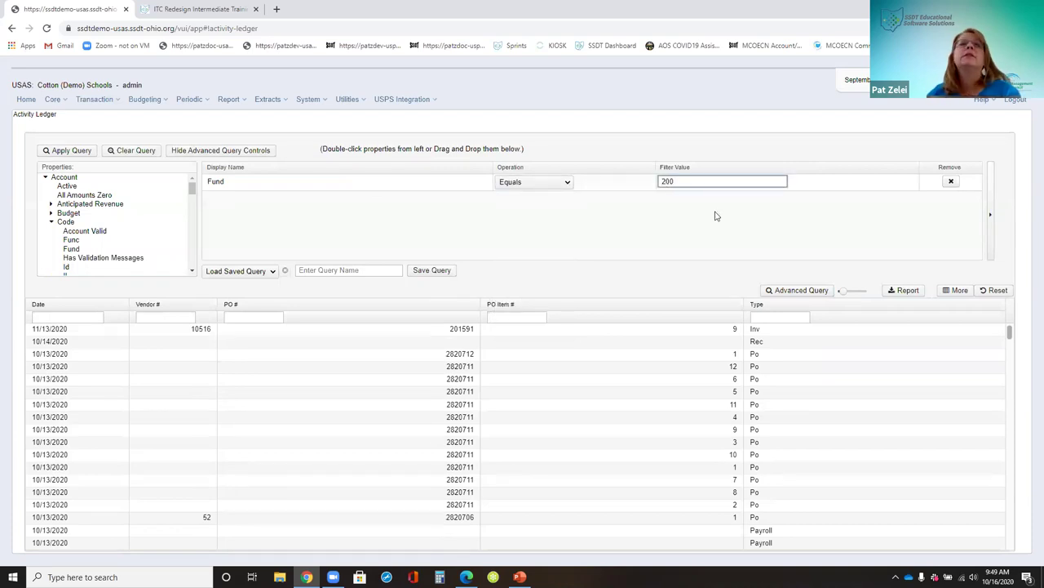
Add Scc from the account Code group as a condition, with the operation Equals and the value 9123
{"action": "scroll", "coordinate": [111, 260], "scroll_direction": "down", "scroll_amount": 1}
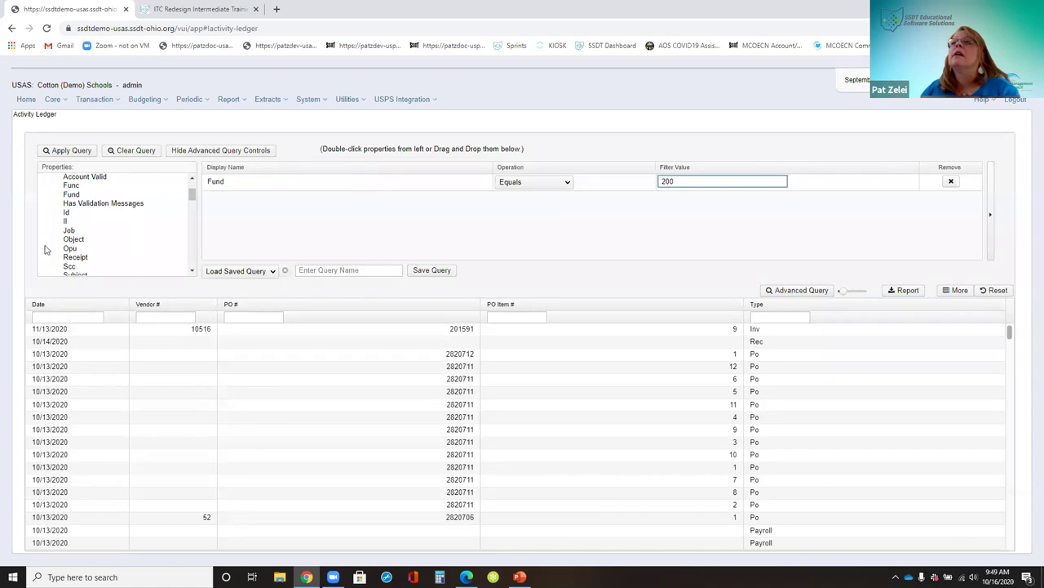
{"action": "double_click", "coordinate": [72, 266]}
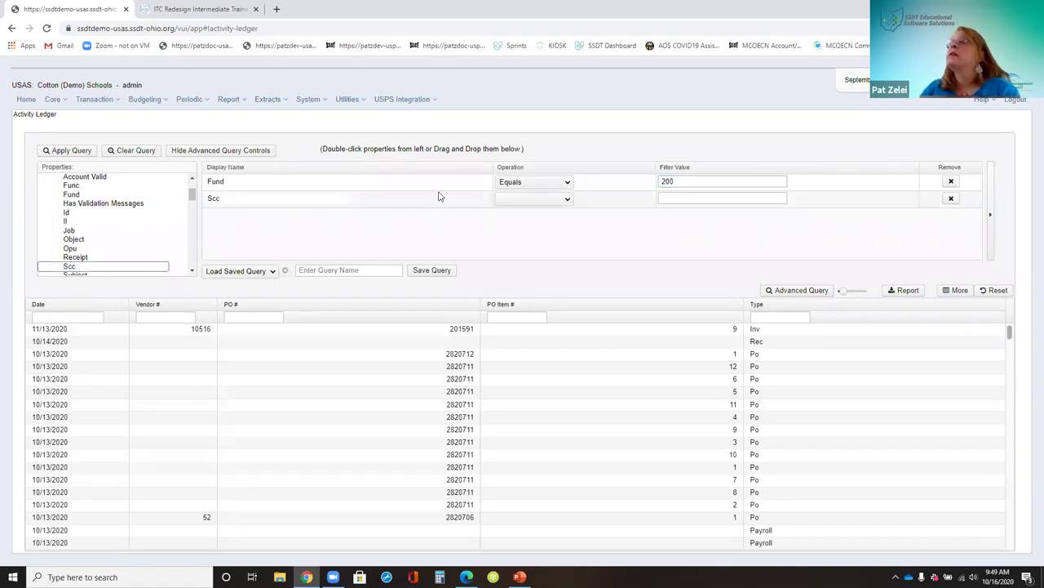
{"action": "left_click", "coordinate": [530, 201]}
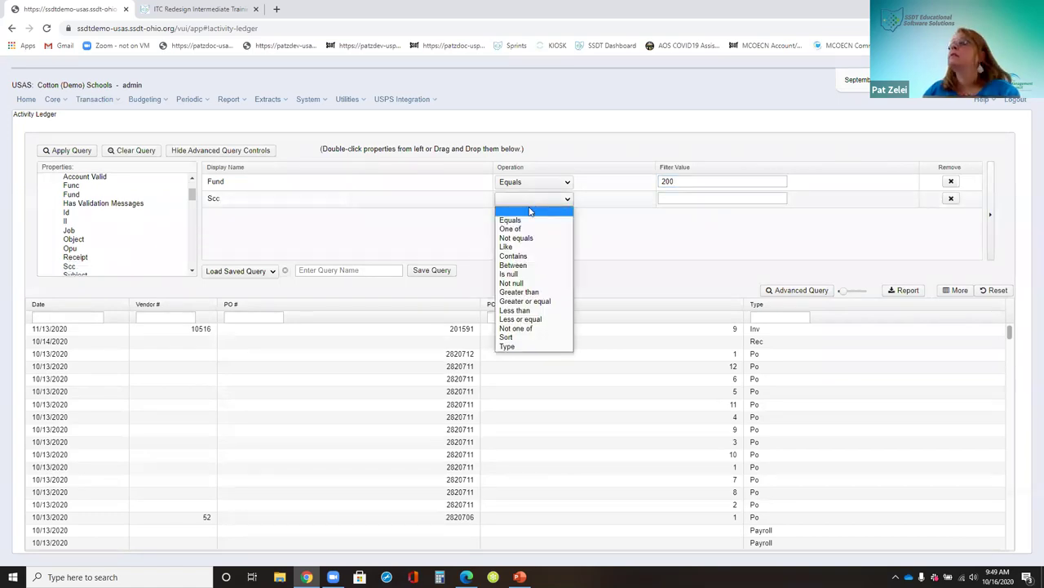
{"action": "left_click", "coordinate": [531, 221]}
{"action": "left_click", "coordinate": [675, 201]}
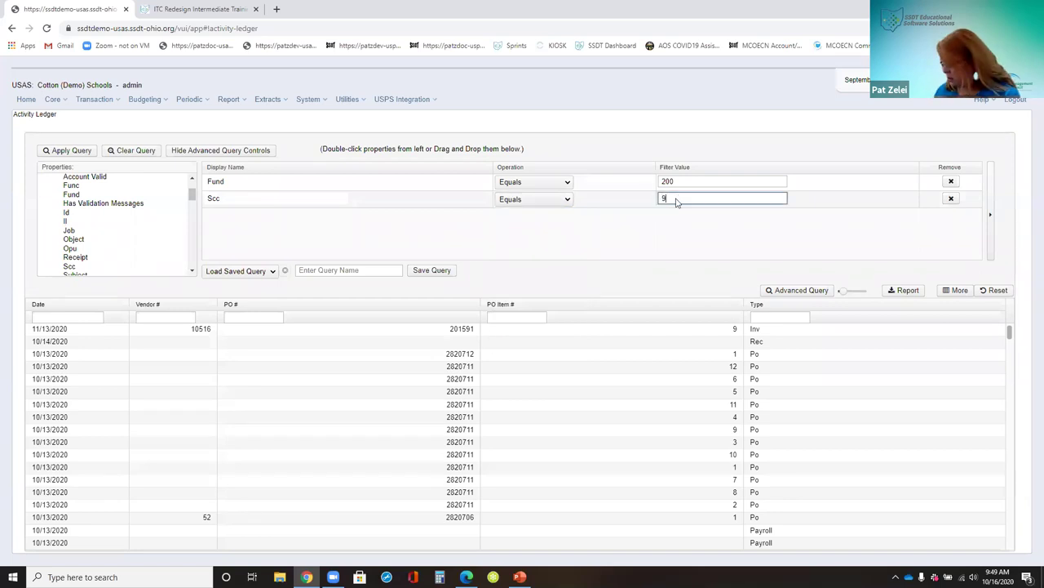
{"action": "type", "text": "9123"}
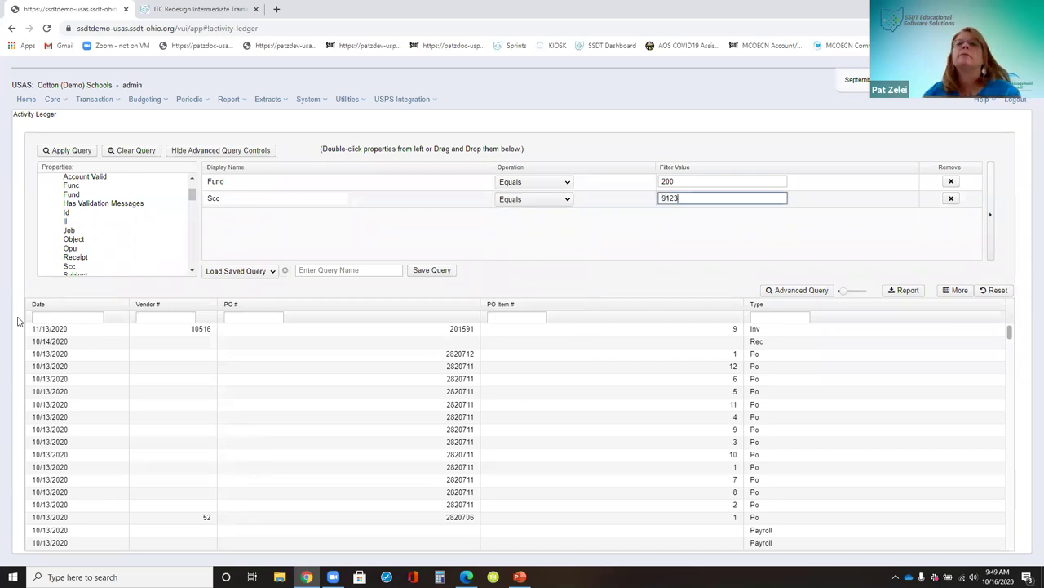
Add the Invoiceable property as the third condition, with the operation Equals and the value t
{"action": "scroll", "coordinate": [130, 226], "scroll_direction": "down", "scroll_amount": 5}
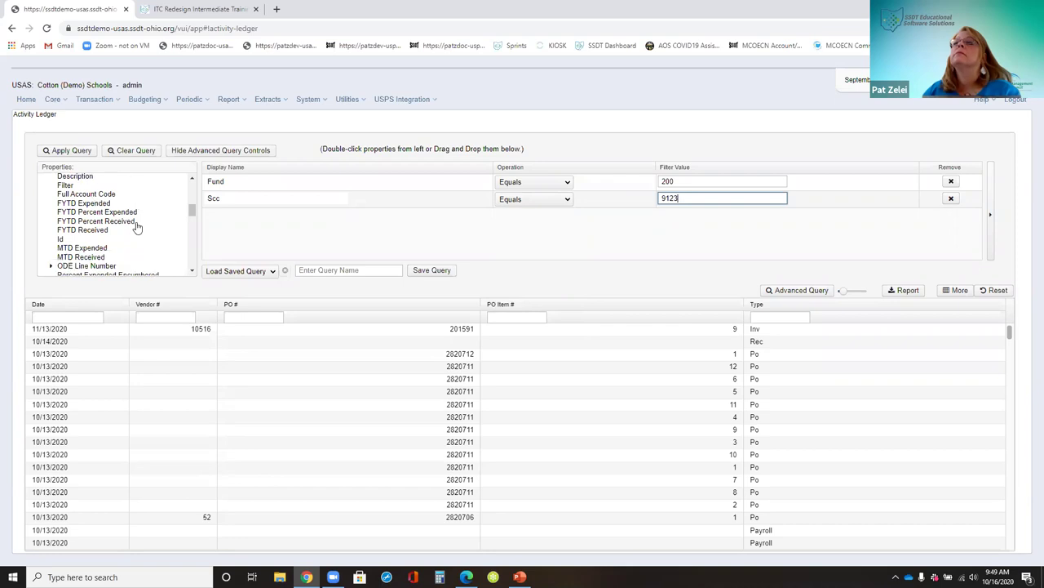
{"action": "scroll", "coordinate": [137, 226], "scroll_direction": "up", "scroll_amount": 5}
{"action": "scroll", "coordinate": [135, 227], "scroll_direction": "down", "scroll_amount": 2}
{"action": "left_click_drag", "start_coordinate": [86, 244], "coordinate": [286, 230]}
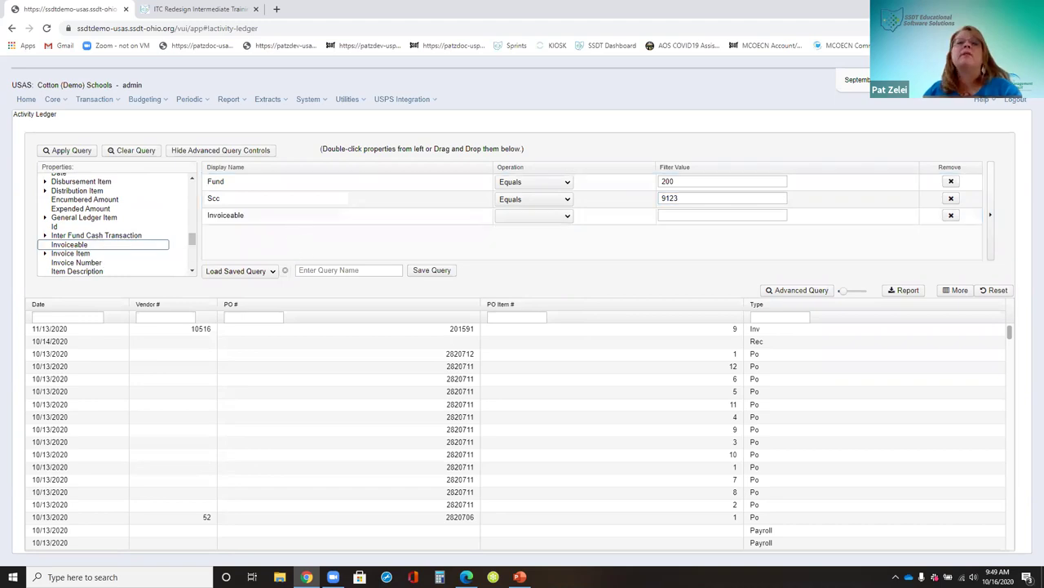
{"action": "left_click", "coordinate": [526, 217]}
{"action": "left_click", "coordinate": [539, 238]}
{"action": "left_click", "coordinate": [698, 215]}
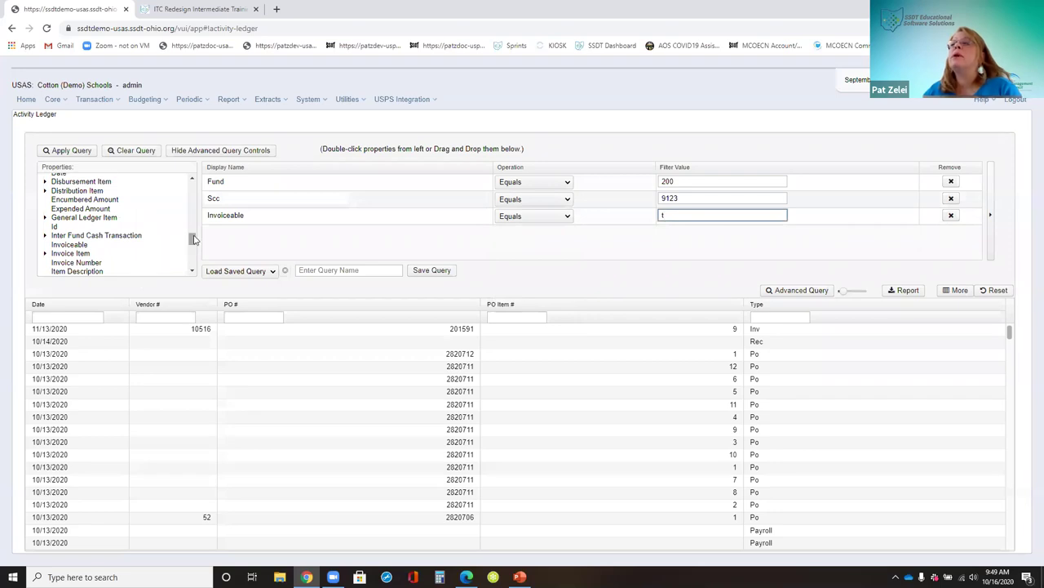
Add the Remaining Encumbrance property as the fourth condition, with the operation Greater than and the value 0
{"action": "left_click_drag", "start_coordinate": [192, 241], "coordinate": [193, 252]}
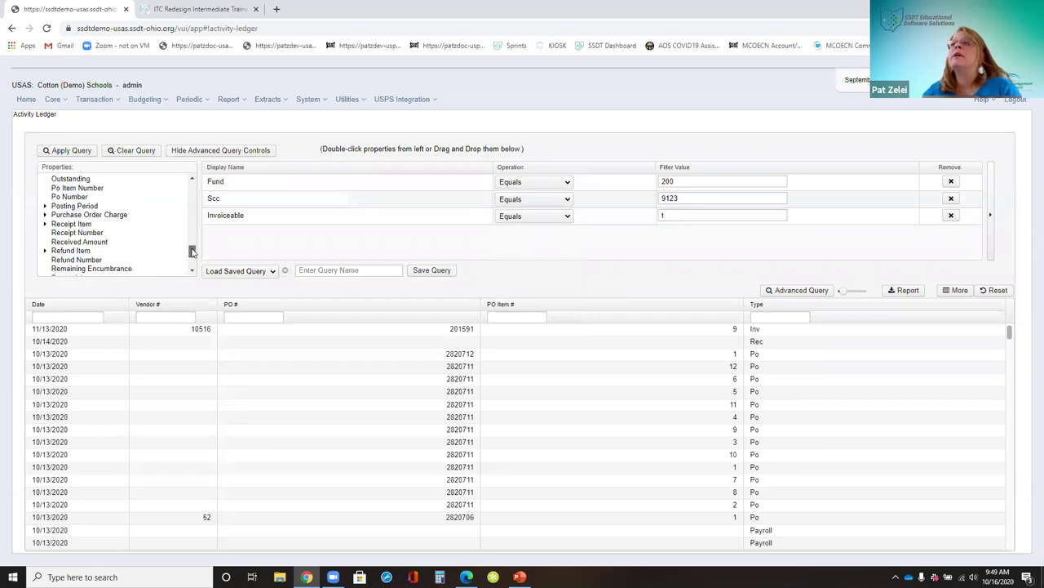
{"action": "double_click", "coordinate": [102, 269]}
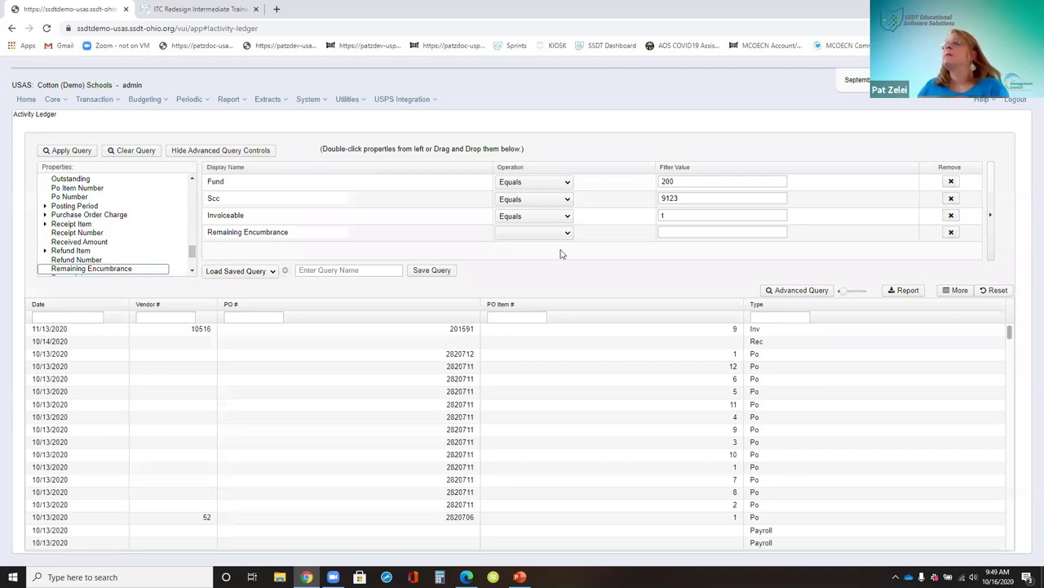
{"action": "left_click", "coordinate": [523, 235]}
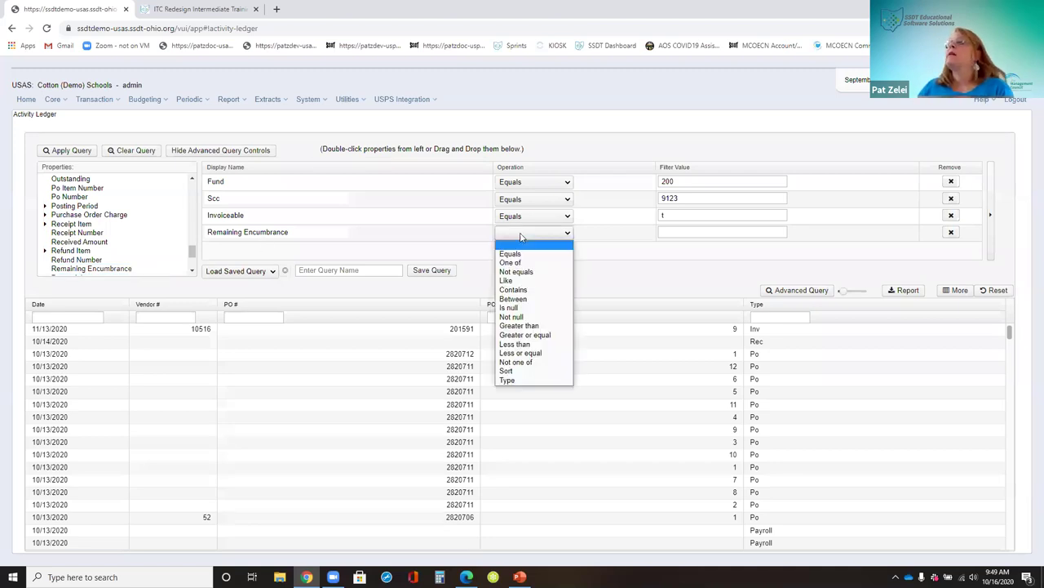
{"action": "left_click", "coordinate": [545, 326]}
{"action": "left_click", "coordinate": [711, 234]}
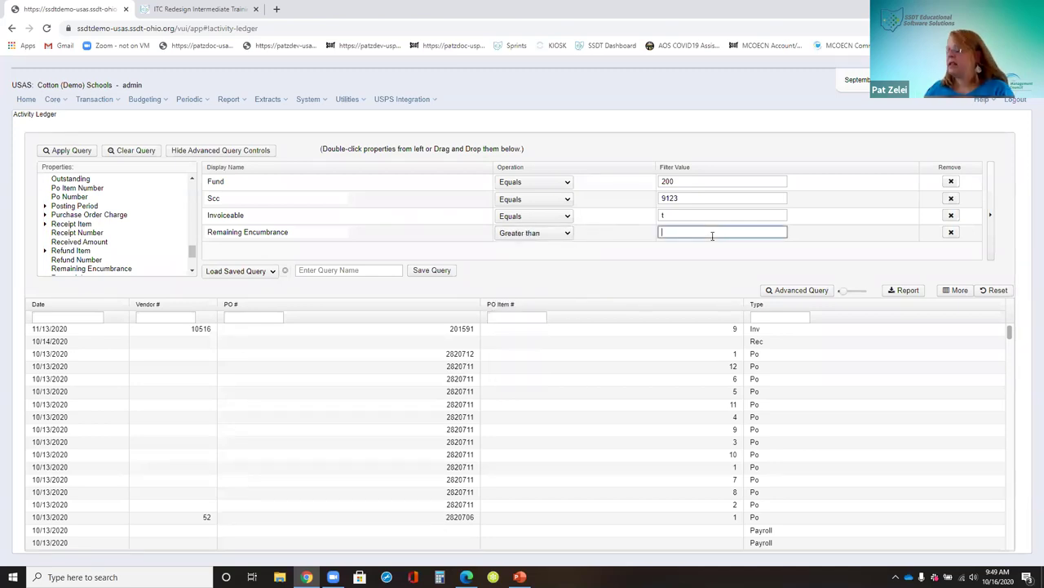
{"action": "type", "text": "0"}
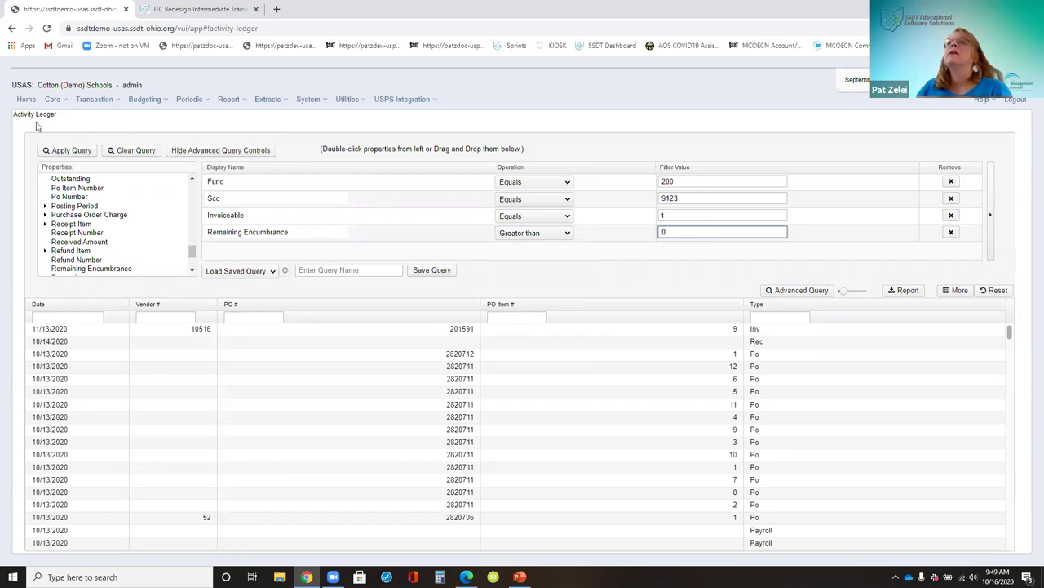
Apply the query and narrow the PO # column in the results grid
{"action": "left_click", "coordinate": [74, 151]}
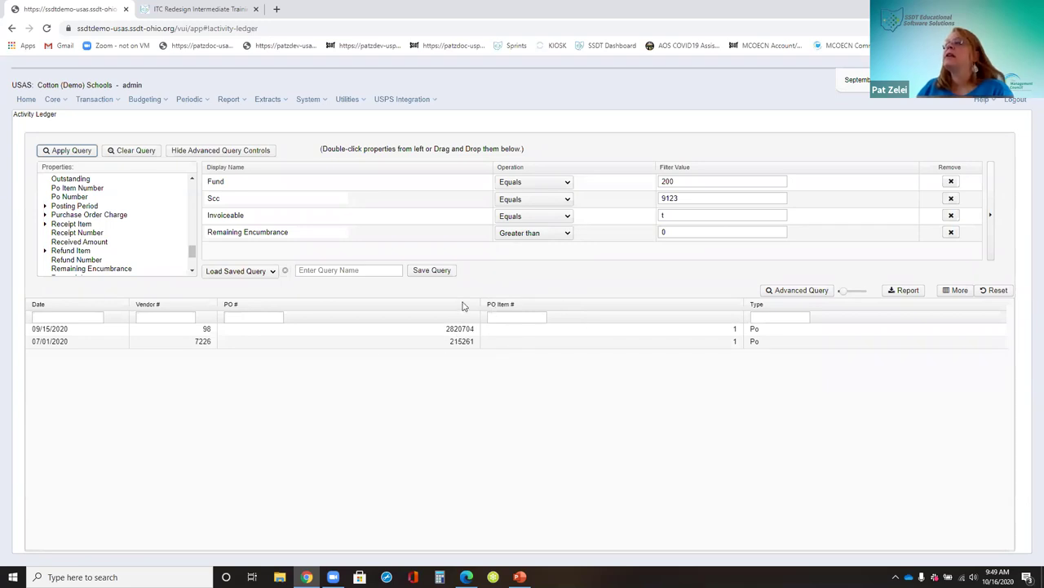
{"action": "left_click_drag", "start_coordinate": [480, 305], "coordinate": [298, 320]}
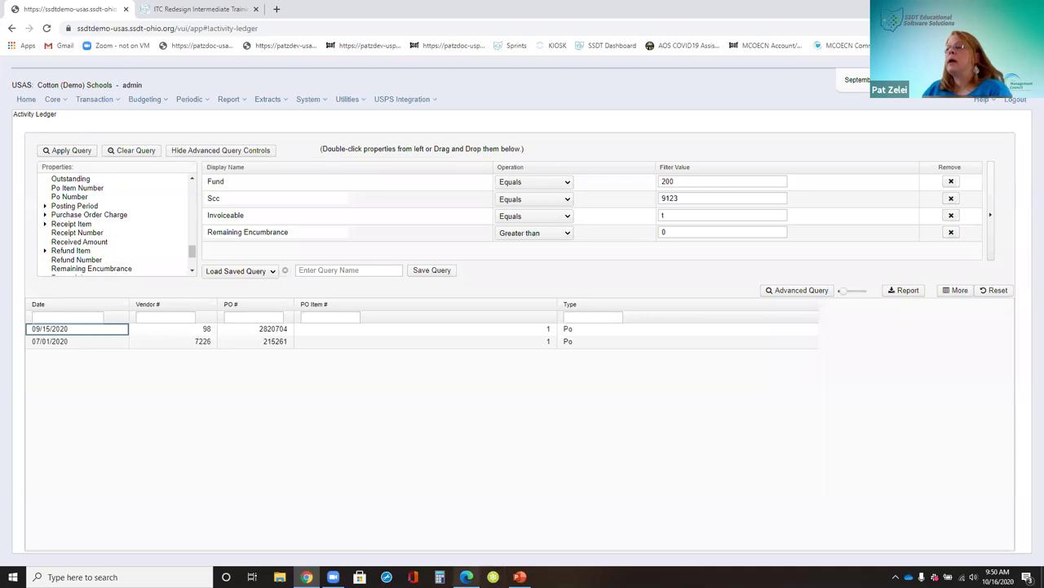
Compare the filtered purchase orders with the encumbrances in the Student Act budget summary report in Microsoft Edge, and return to the ledger
{"action": "left_click", "coordinate": [466, 577]}
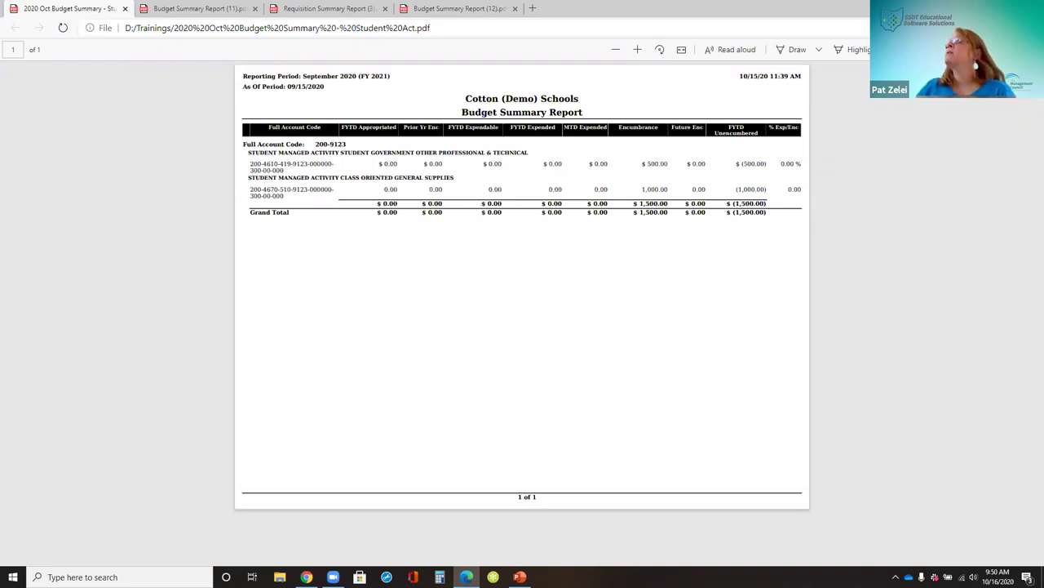
{"action": "key", "text": "alt+Tab"}
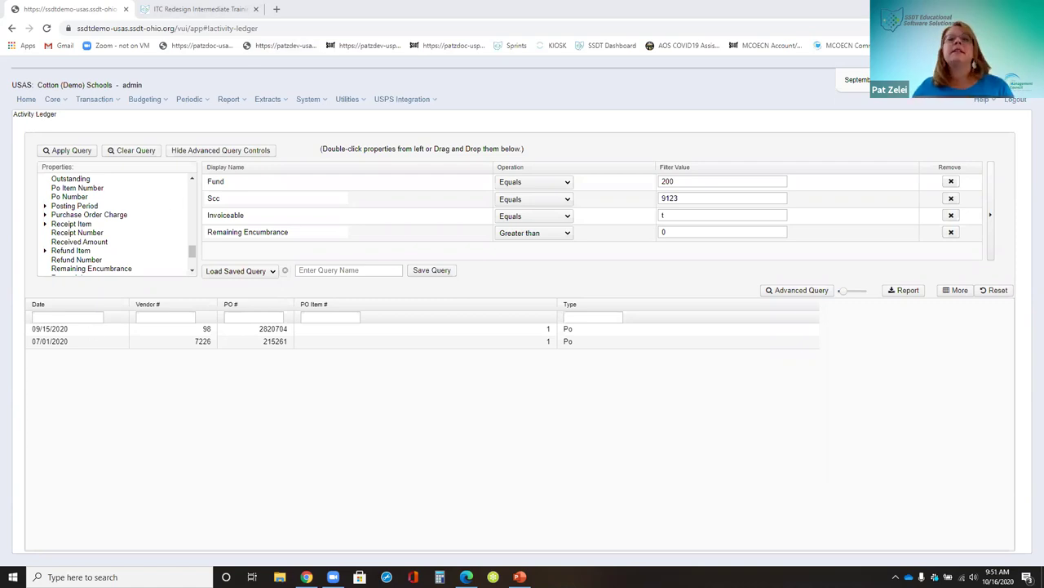
{"action": "key", "text": "alt+Tab"}
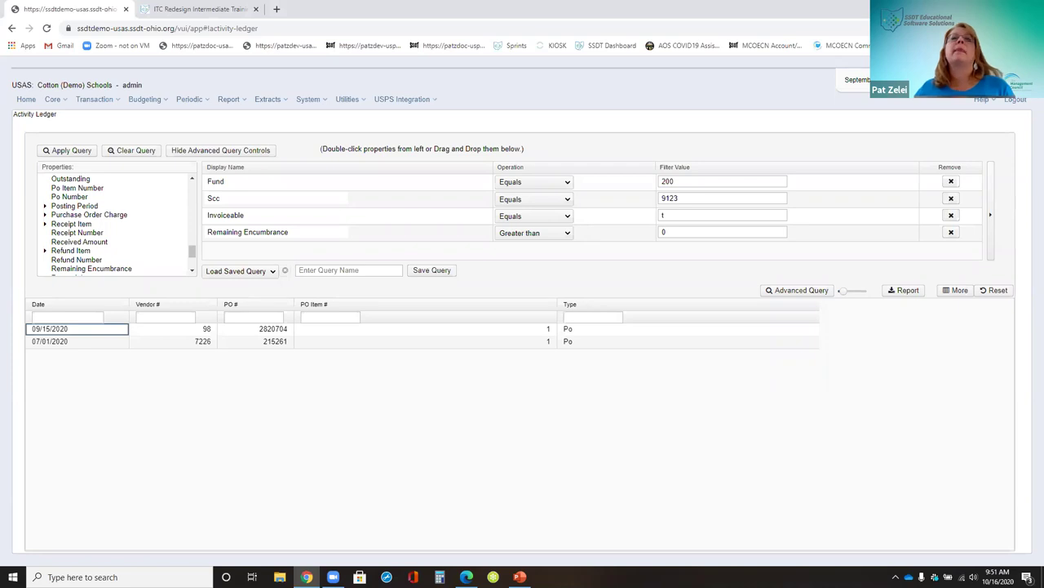
{"action": "key", "text": "alt+Tab"}
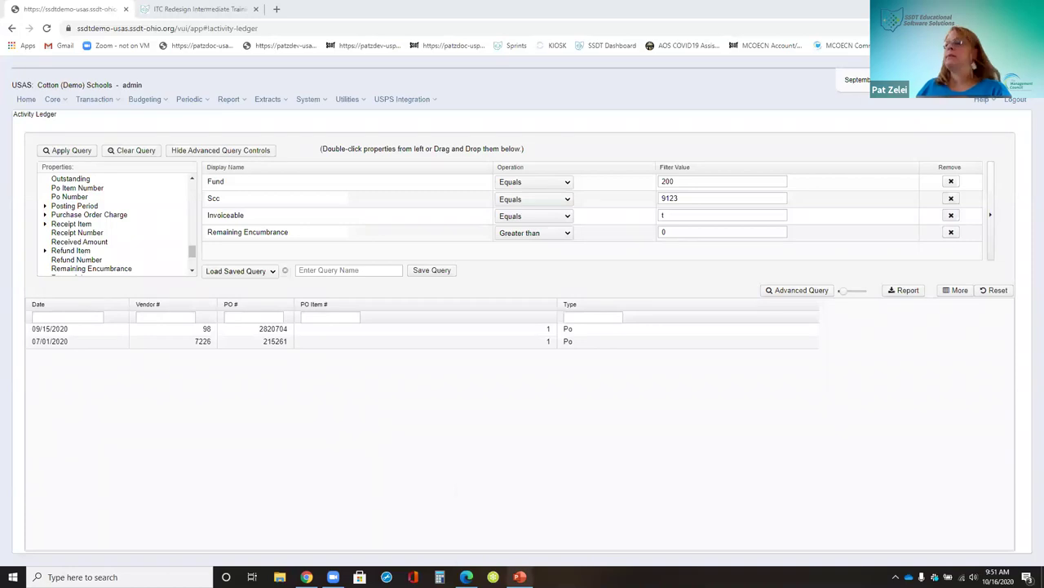
Switch to the PowerPoint presentation and display slide 21, the first Projects slide
{"action": "left_click", "coordinate": [520, 577]}
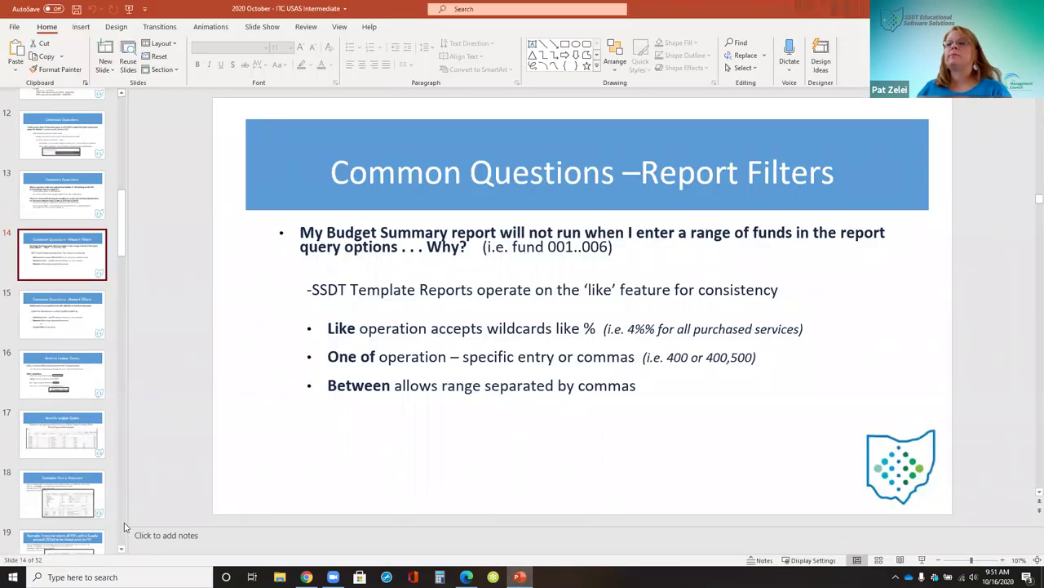
{"action": "scroll", "coordinate": [123, 526], "scroll_direction": "down", "scroll_amount": 8}
{"action": "left_click", "coordinate": [75, 220]}
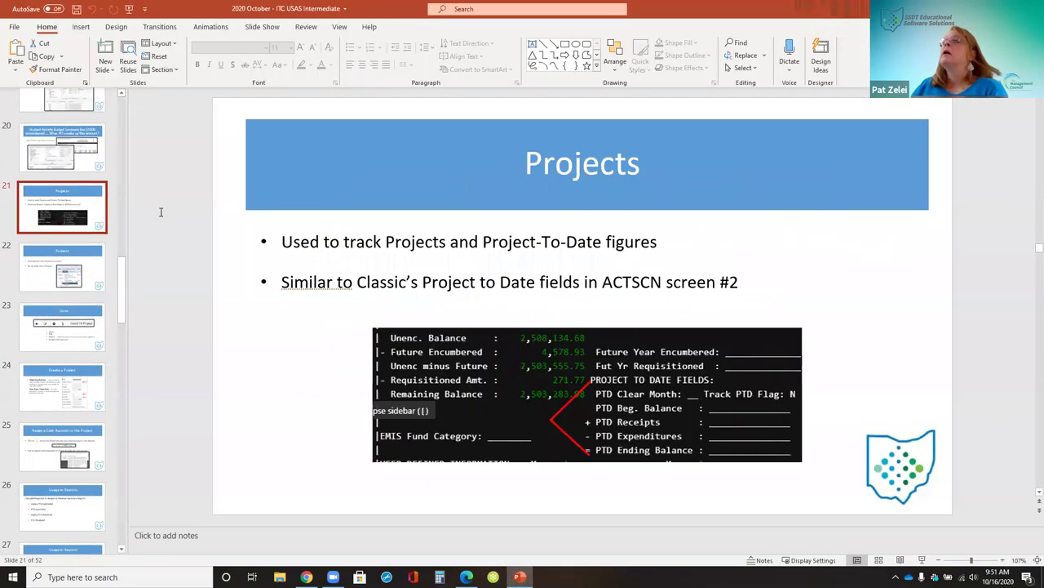
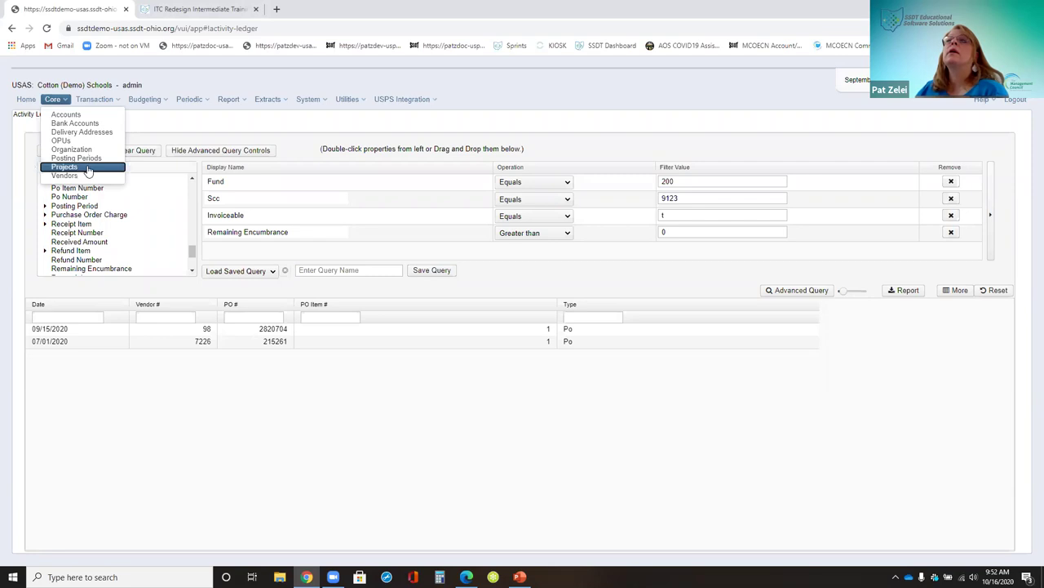
From the USAS Projects page, create a new project named Covid 19 with a beginning balance of 200000
{"action": "left_click", "coordinate": [88, 168]}
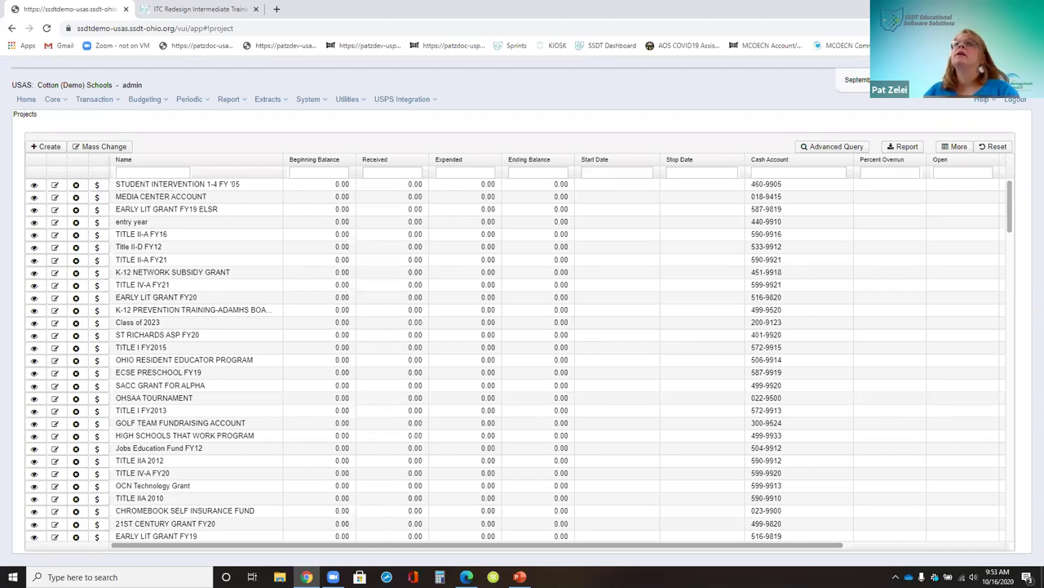
{"action": "left_click", "coordinate": [42, 147]}
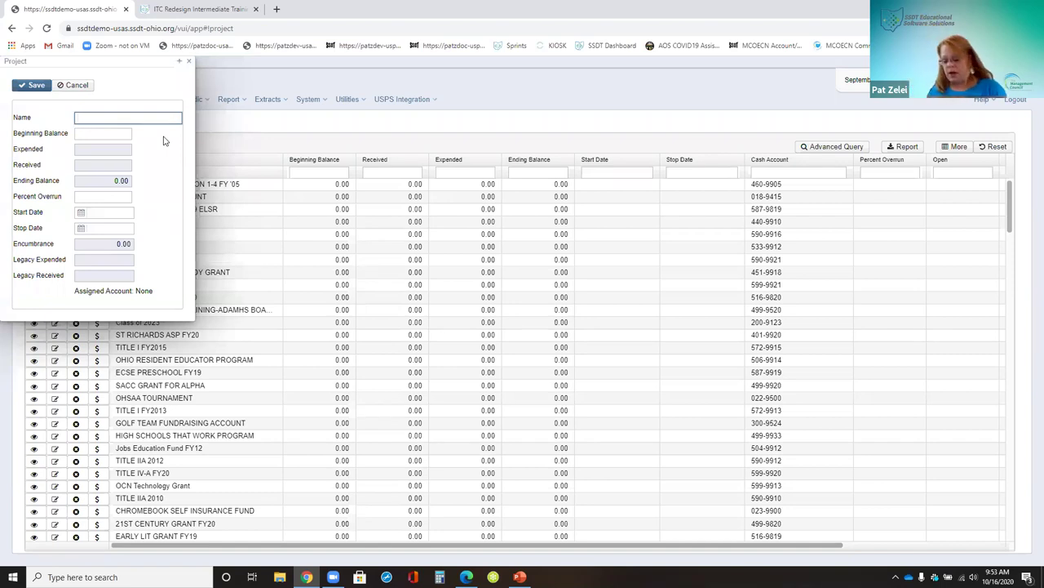
{"action": "type", "text": "Cov"}
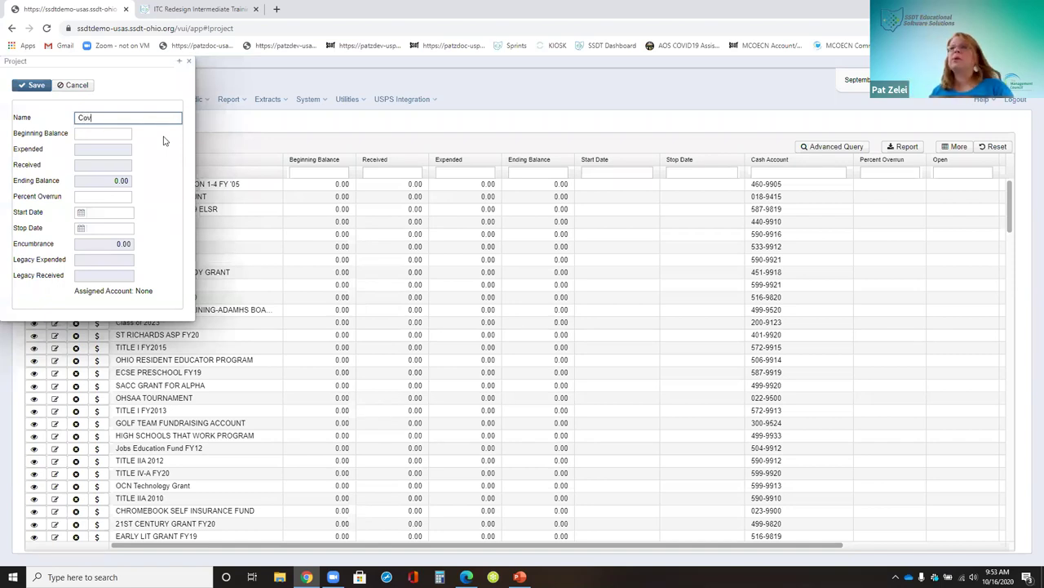
{"action": "type", "text": "id 19"}
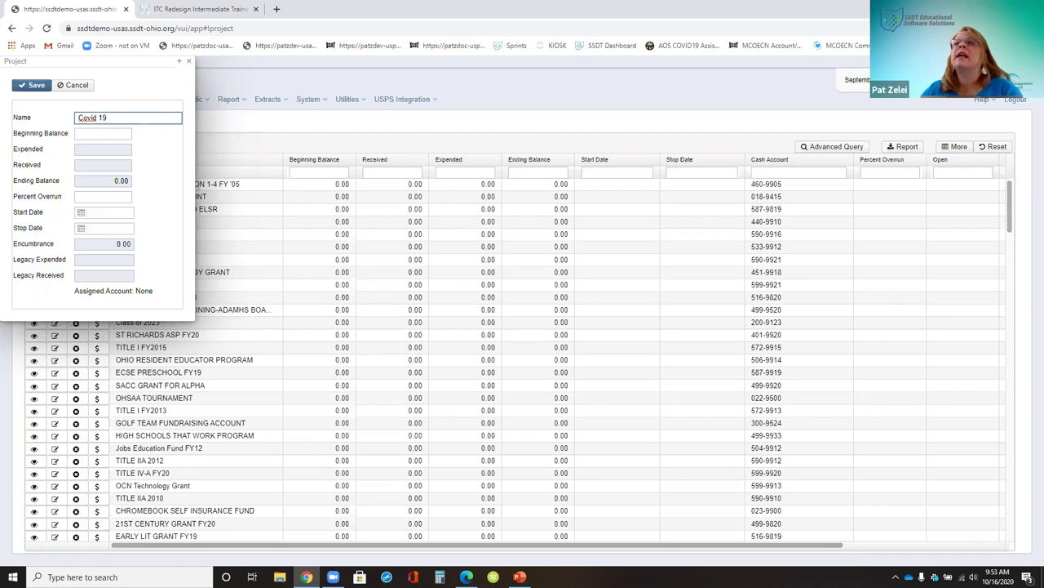
{"action": "left_click", "coordinate": [111, 133]}
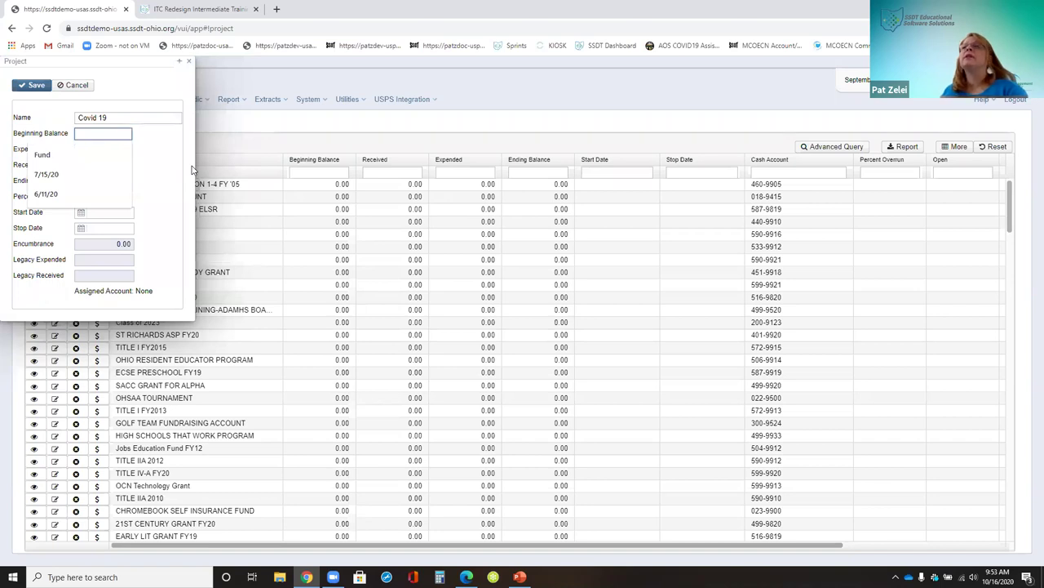
{"action": "type", "text": "200000"}
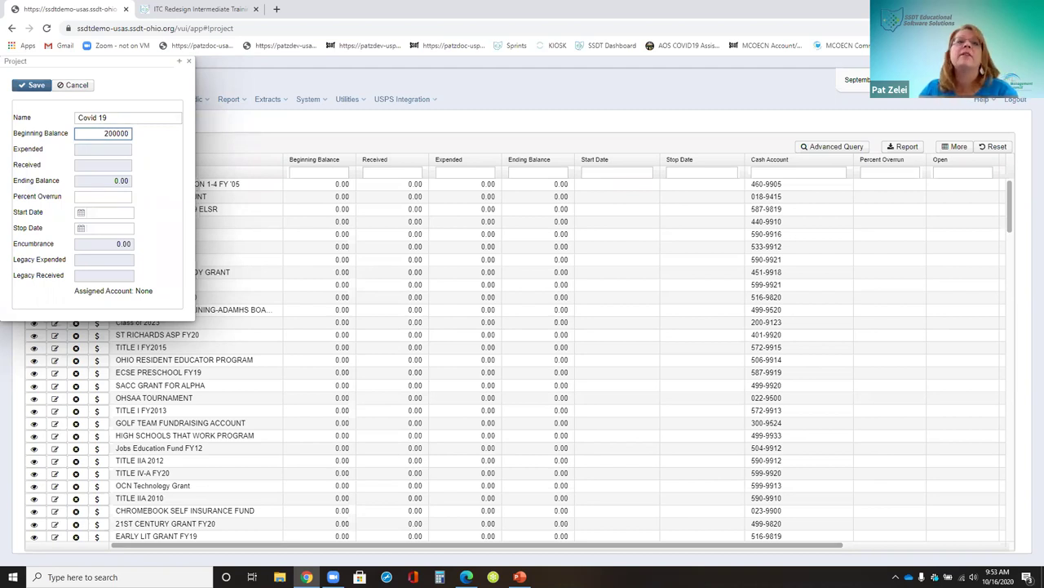
{"action": "left_click", "coordinate": [103, 195]}
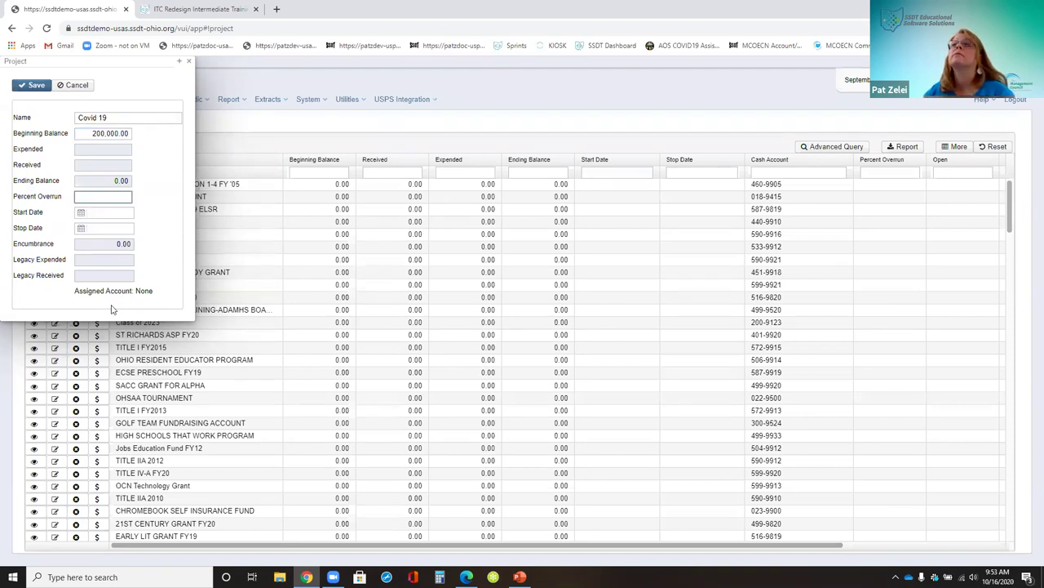
Give the project a start date of 7/1/20 and a stop date of 05/30/22, then save and close it
{"action": "left_click", "coordinate": [97, 214]}
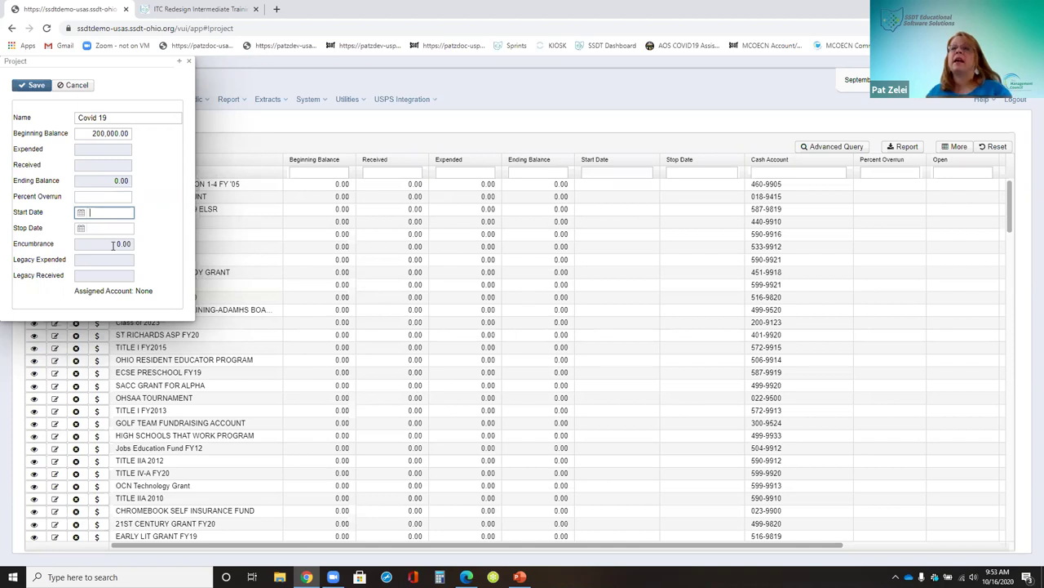
{"action": "type", "text": "7/0"}
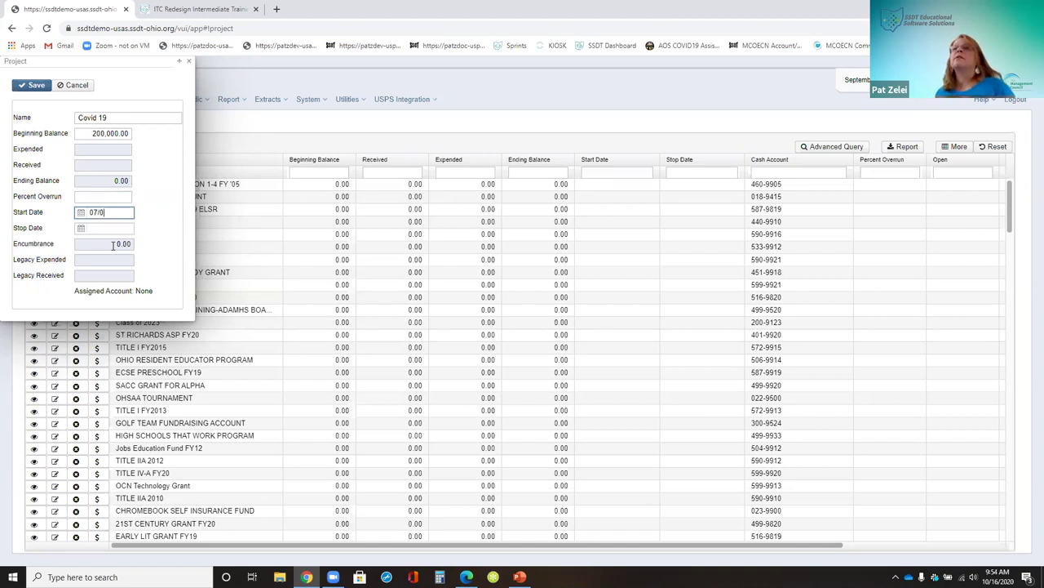
{"action": "type", "text": "1/20"}
{"action": "key", "text": "Tab"}
{"action": "type", "text": "06/30/"}
{"action": "key", "text": "BackSpace"}
{"action": "key", "text": "BackSpace"}
{"action": "type", "text": "5/30"}
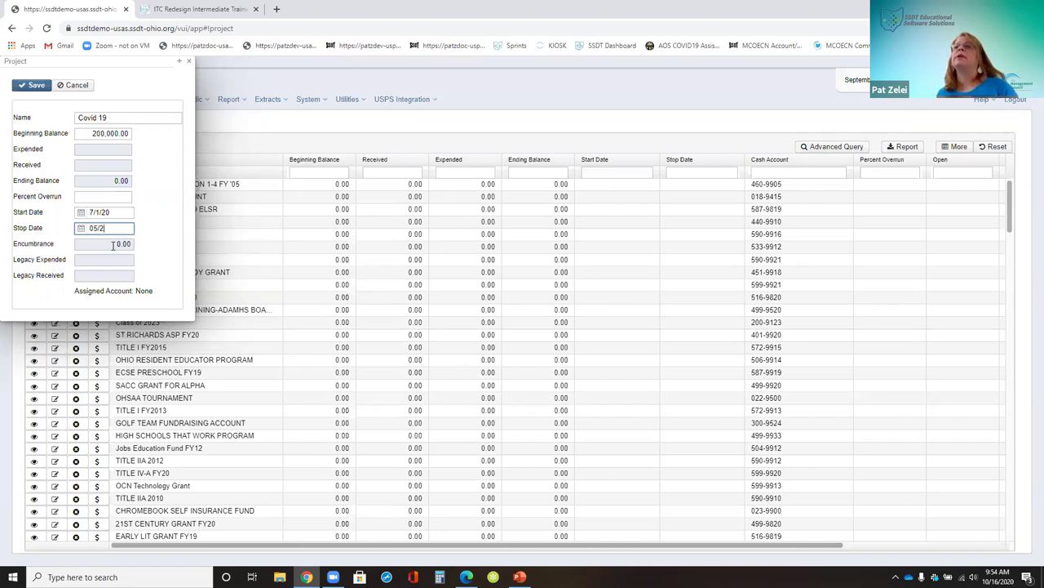
{"action": "type", "text": "/22"}
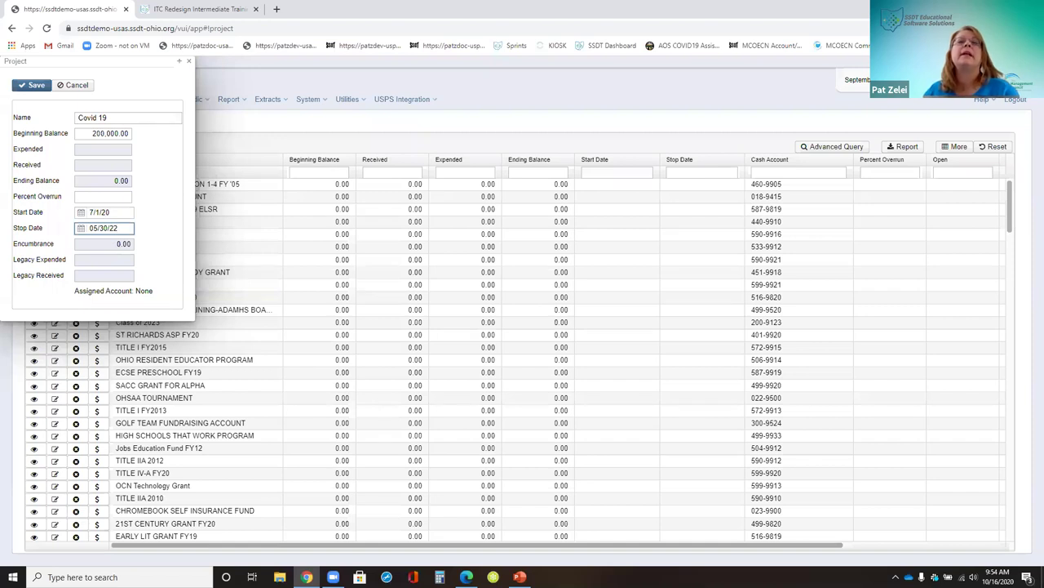
{"action": "left_click", "coordinate": [33, 85]}
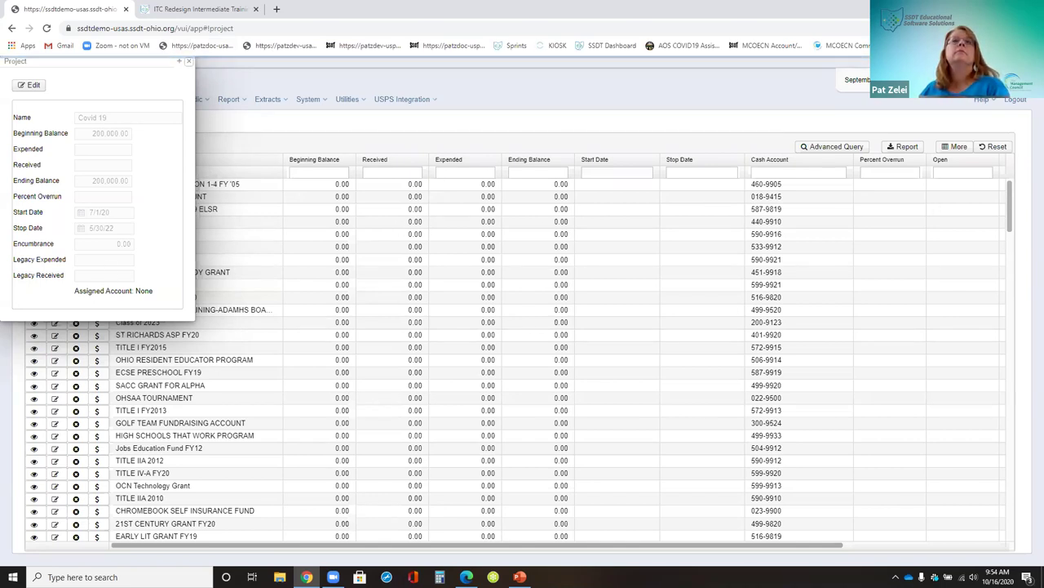
{"action": "key", "text": "Escape"}
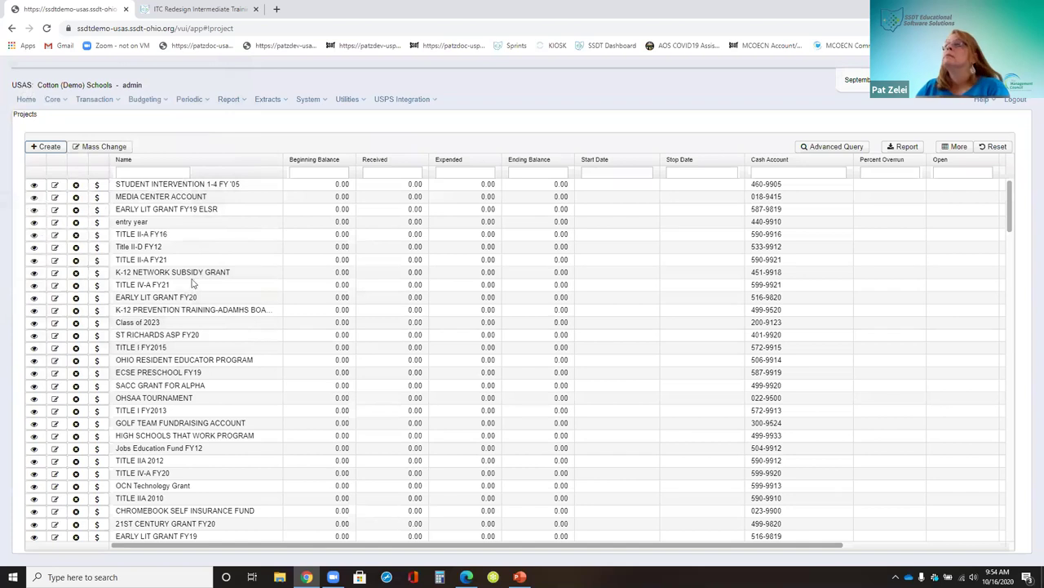
Filter the Projects grid by the name "cov"
{"action": "left_click", "coordinate": [153, 172]}
{"action": "type", "text": "co"}
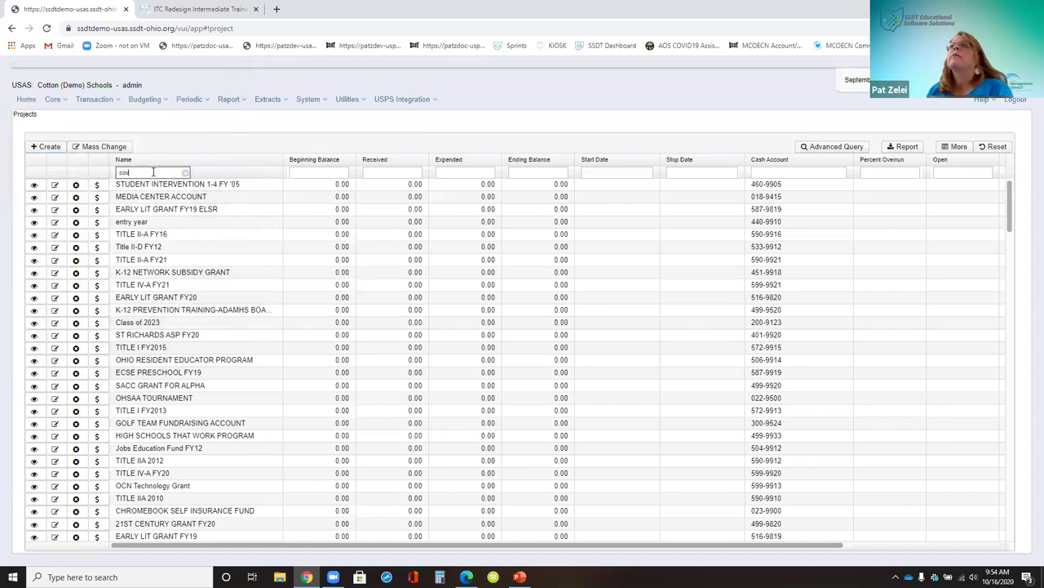
{"action": "type", "text": "v"}
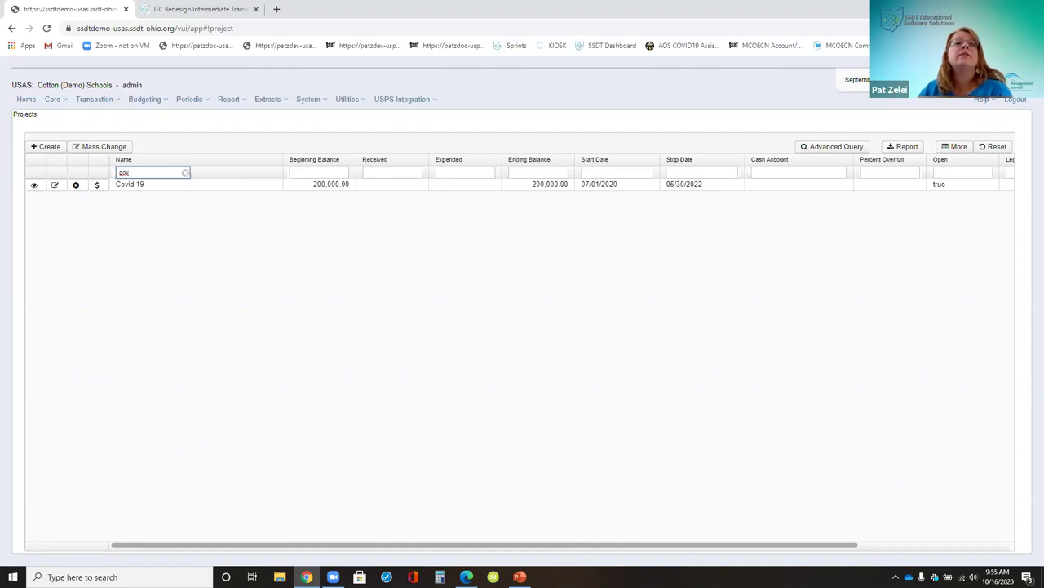
Try to assign the cash account 003-0000 to the Covid 19 project
{"action": "left_click", "coordinate": [97, 186]}
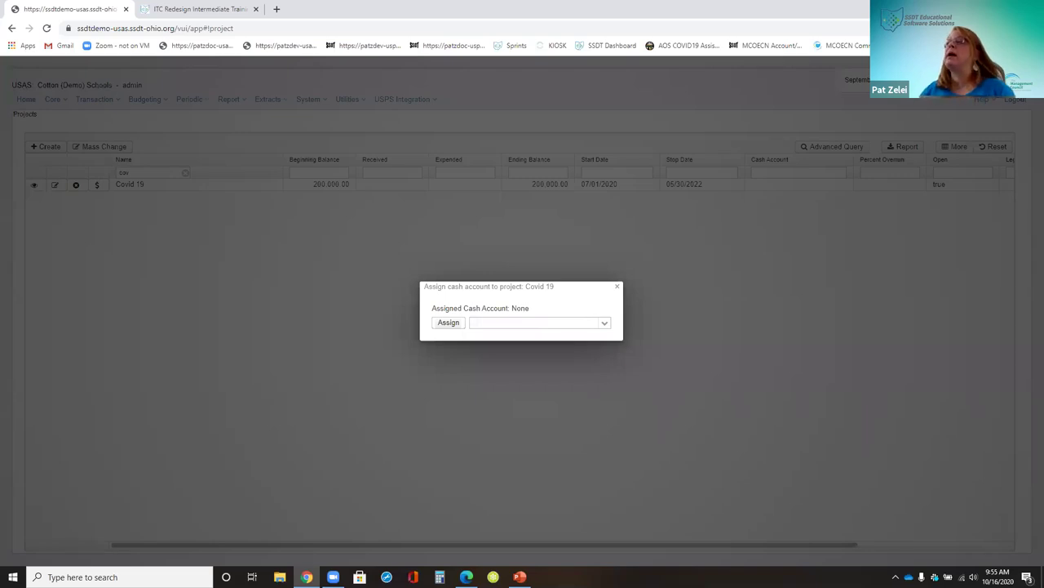
{"action": "left_click", "coordinate": [449, 323]}
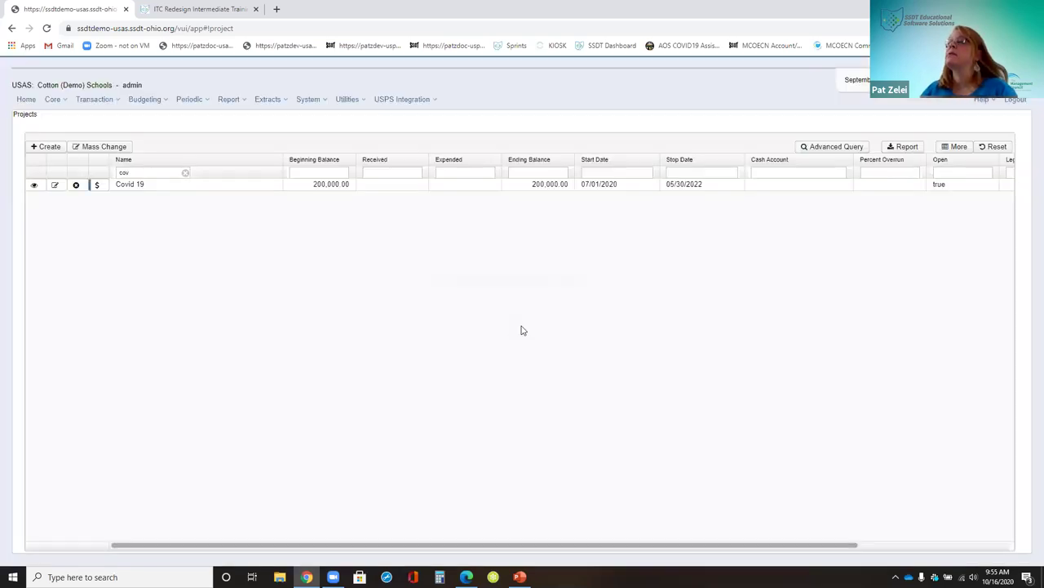
{"action": "left_click", "coordinate": [98, 187]}
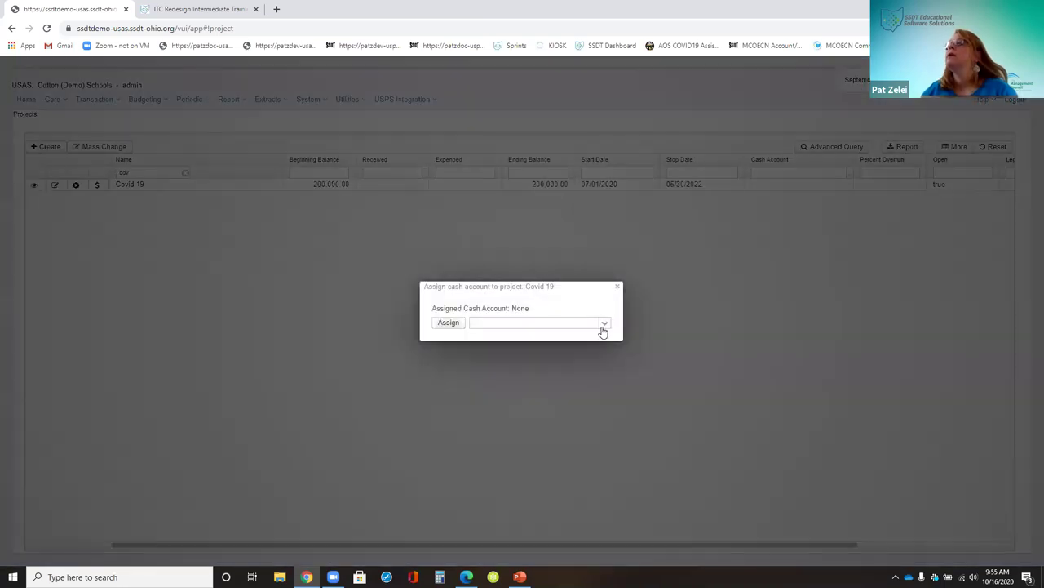
{"action": "left_click", "coordinate": [603, 327]}
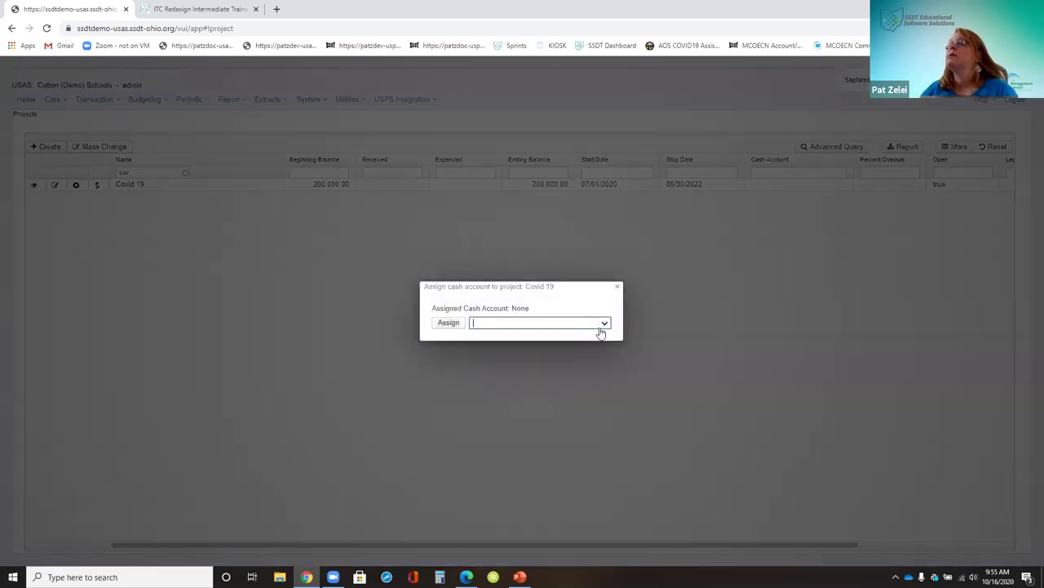
{"action": "left_click", "coordinate": [507, 321]}
{"action": "type", "text": "003-0000"}
{"action": "left_click", "coordinate": [518, 322]}
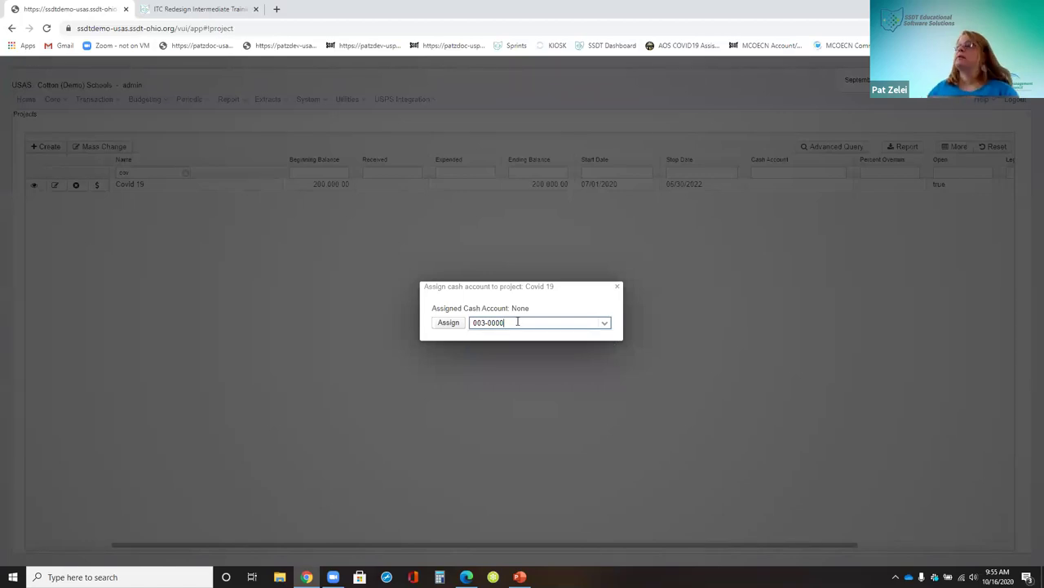
{"action": "left_click", "coordinate": [454, 325]}
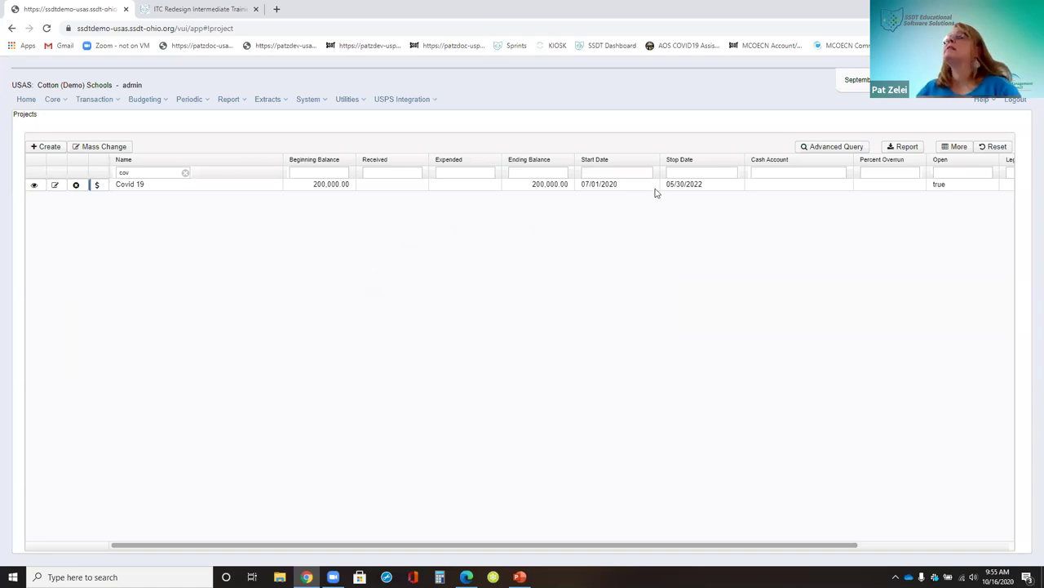
Assign the suggested 003-0000 - PERMANENT IMPROVEMENT cash account to the Covid 19 project and reload the Projects page
{"action": "left_click", "coordinate": [101, 187]}
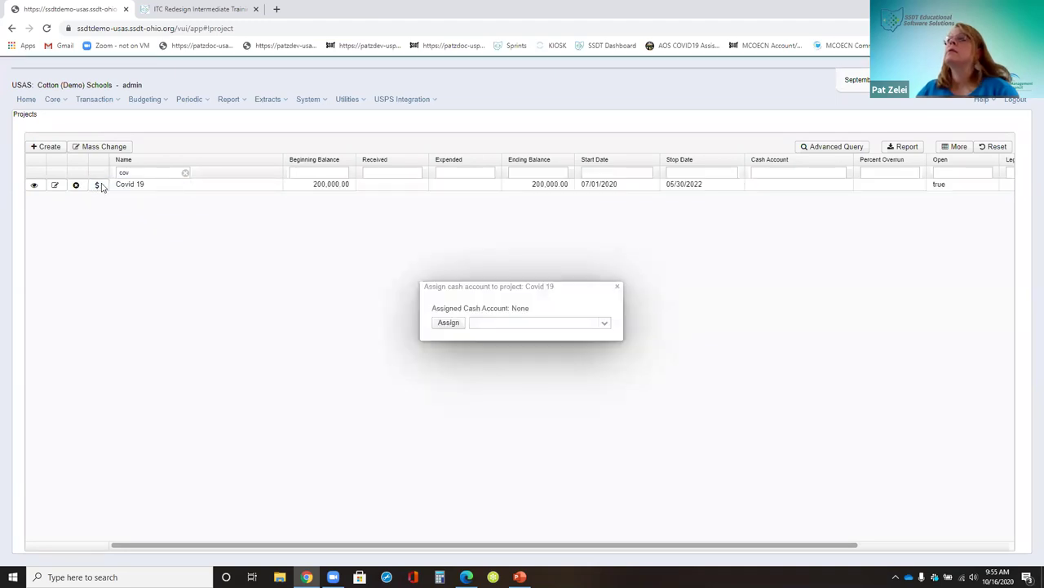
{"action": "left_click", "coordinate": [606, 324]}
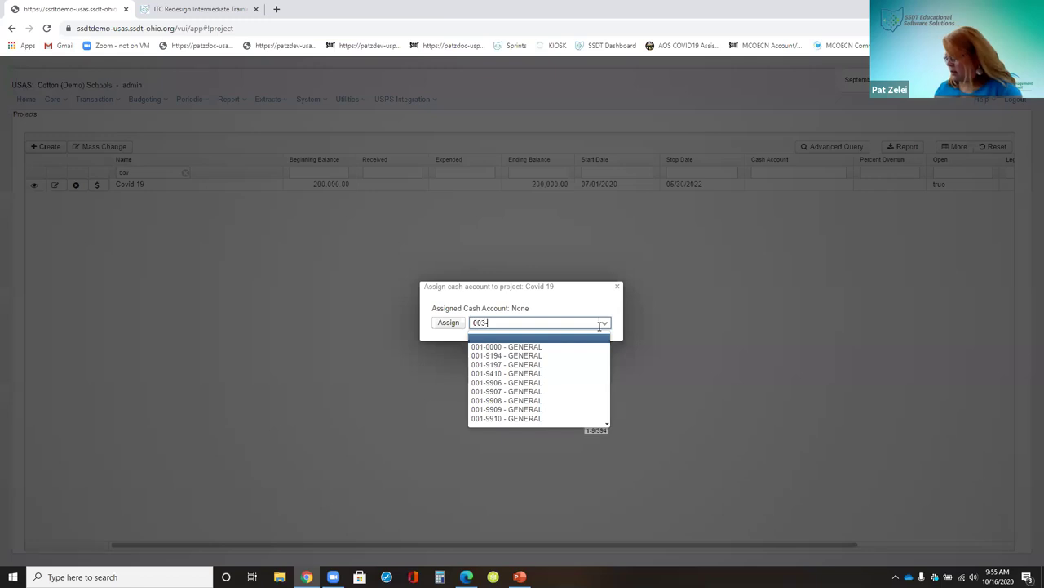
{"action": "type", "text": "-0000"}
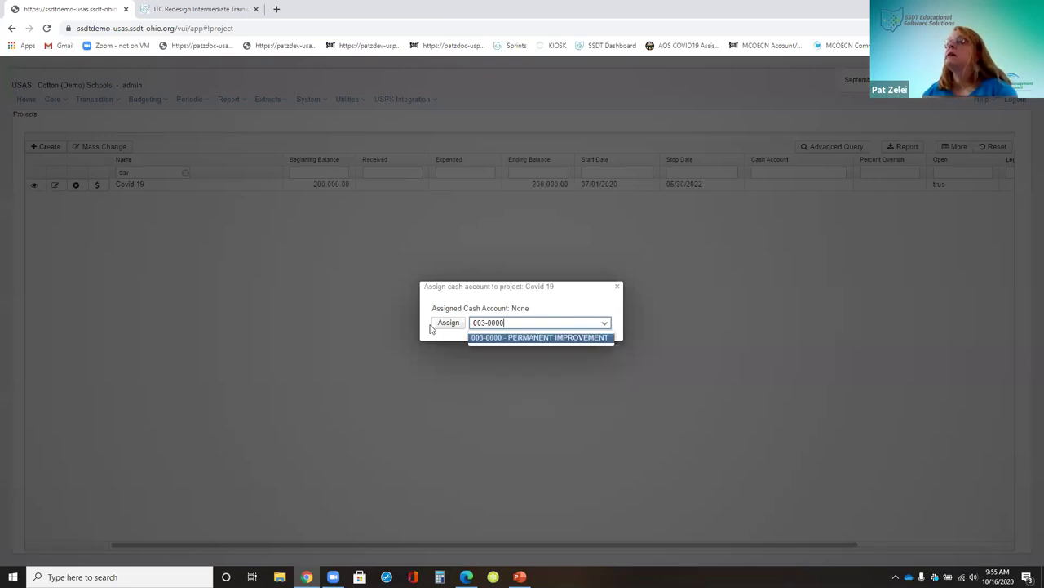
{"action": "left_click", "coordinate": [444, 327]}
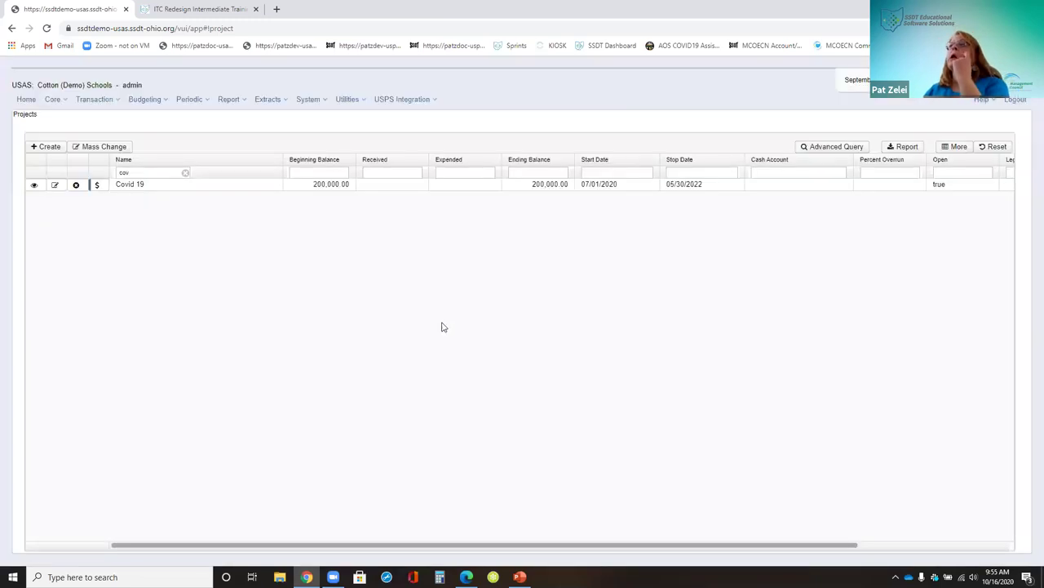
{"action": "left_click", "coordinate": [46, 28]}
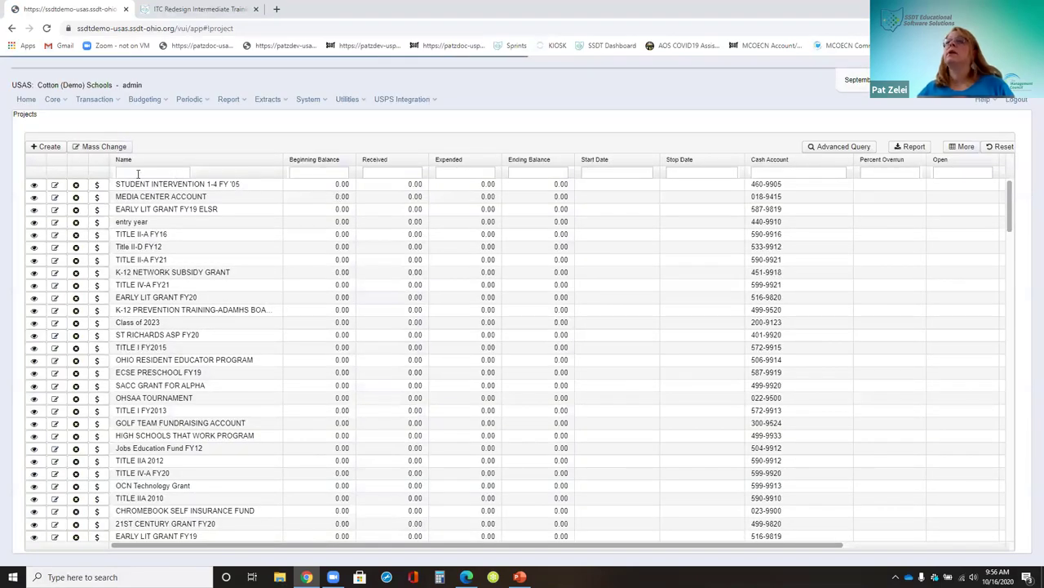
Filter the projects by the name "cov" and open the cash account assignment for the Covid 19 project
{"action": "left_click", "coordinate": [138, 173]}
{"action": "type", "text": "cc"}
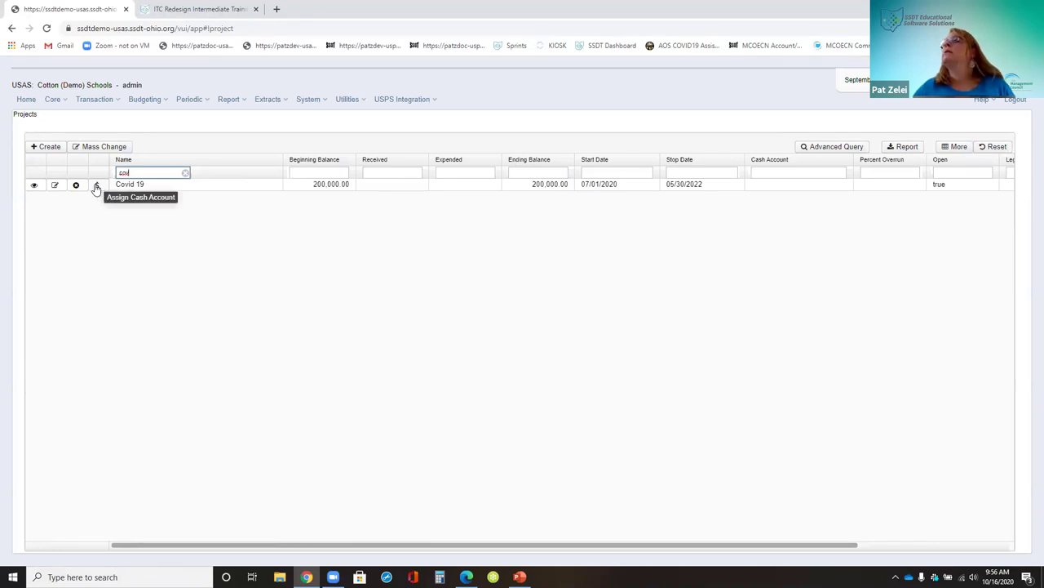
{"action": "left_click", "coordinate": [91, 187]}
{"action": "left_click", "coordinate": [93, 187]}
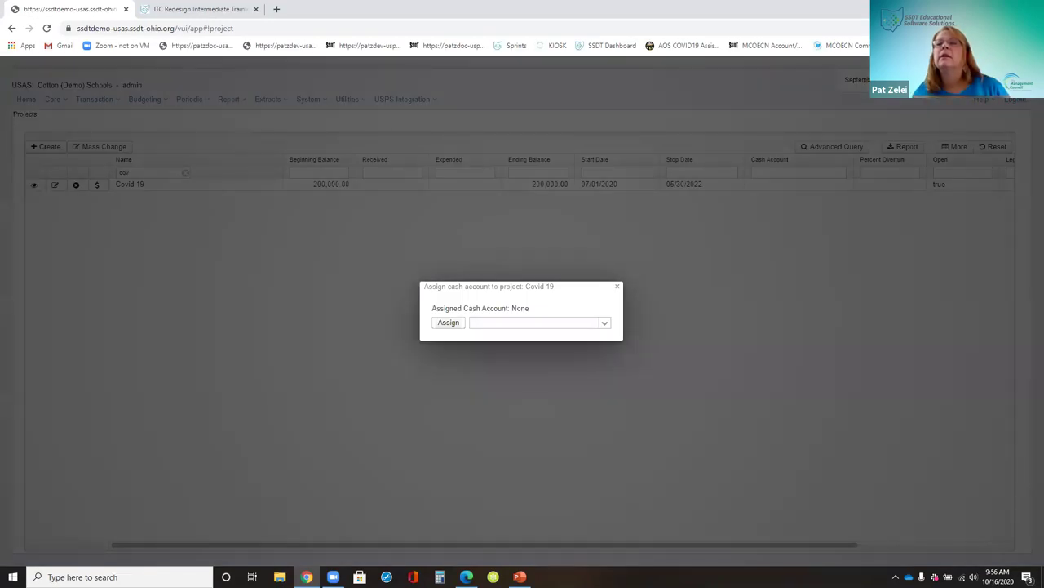
{"action": "left_click", "coordinate": [604, 323]}
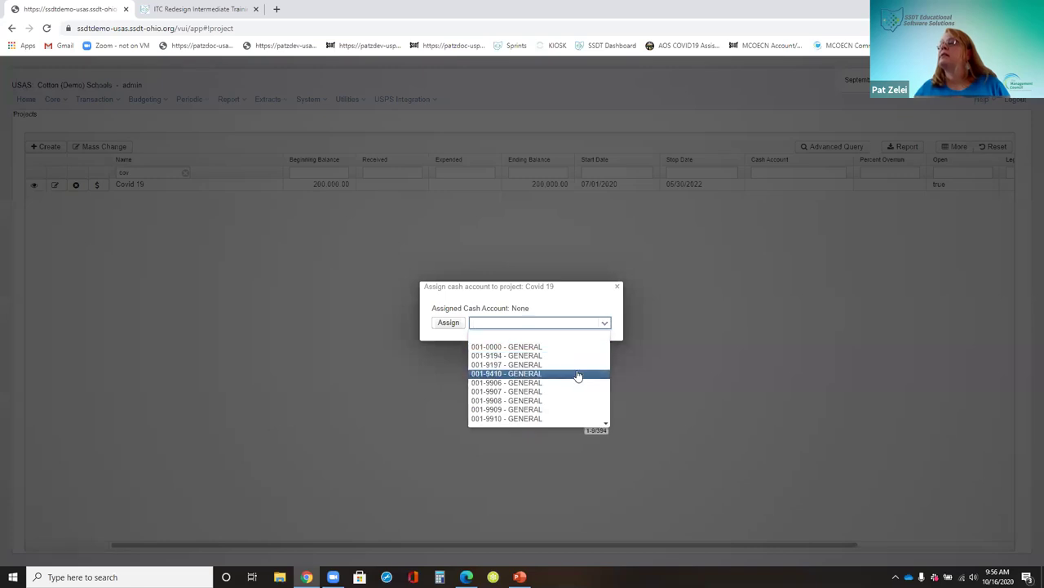
{"action": "left_click", "coordinate": [569, 391]}
{"action": "scroll", "coordinate": [547, 420], "scroll_direction": "down", "scroll_amount": 3}
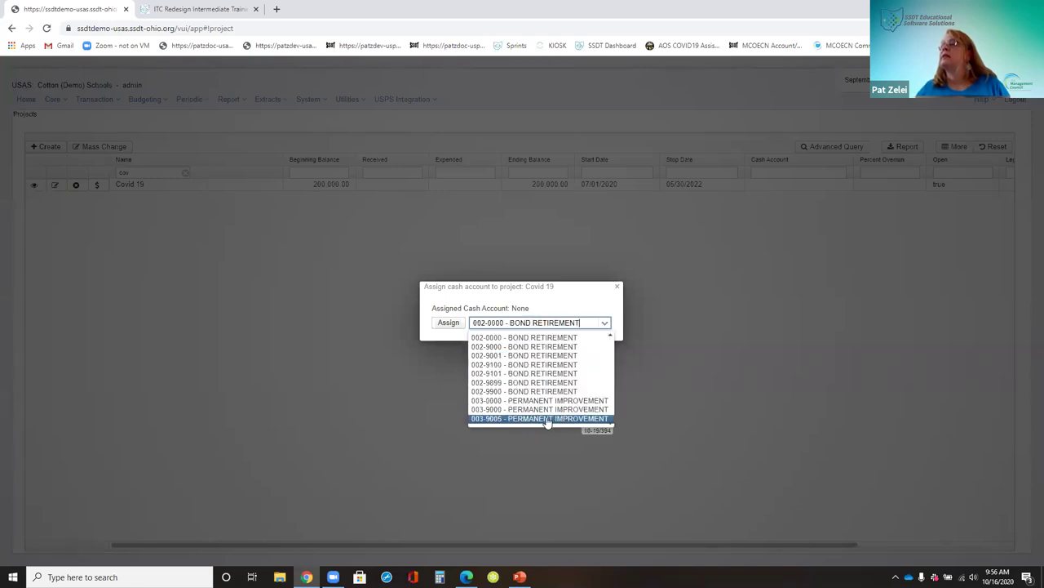
{"action": "scroll", "coordinate": [546, 420], "scroll_direction": "down", "scroll_amount": 3}
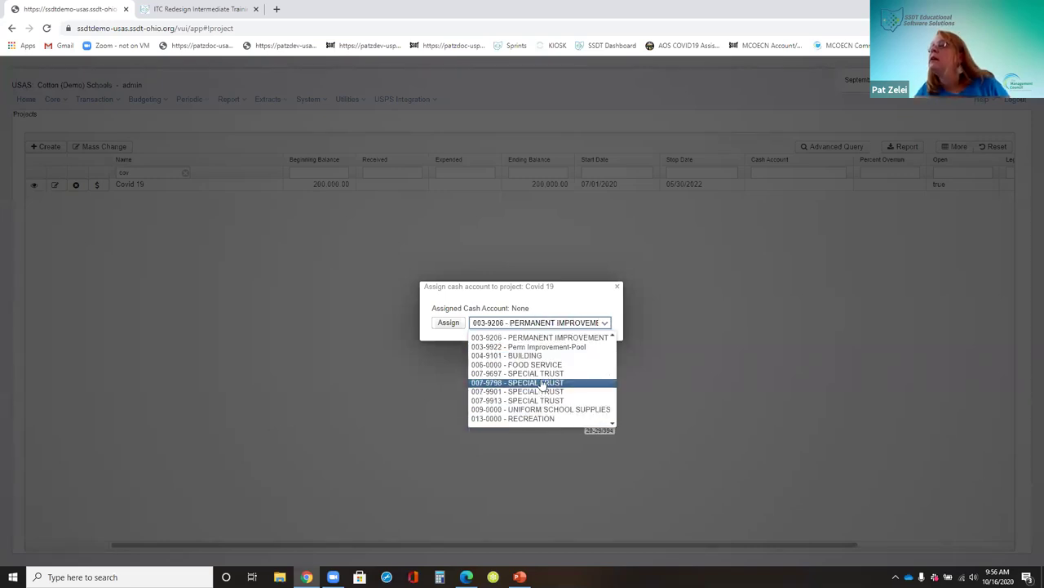
{"action": "left_click", "coordinate": [543, 383]}
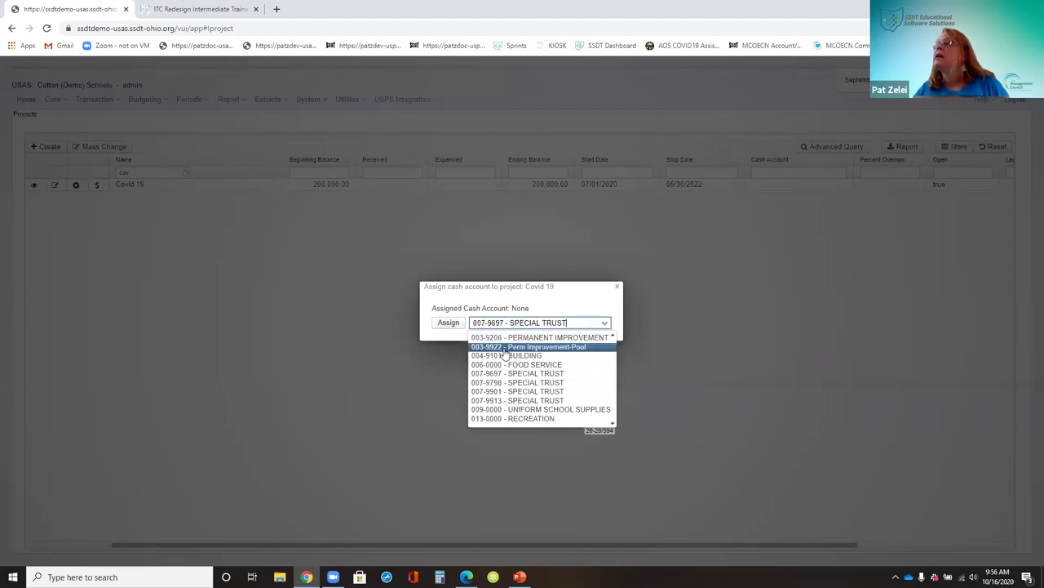
{"action": "left_click", "coordinate": [612, 340]}
{"action": "left_click", "coordinate": [612, 339]}
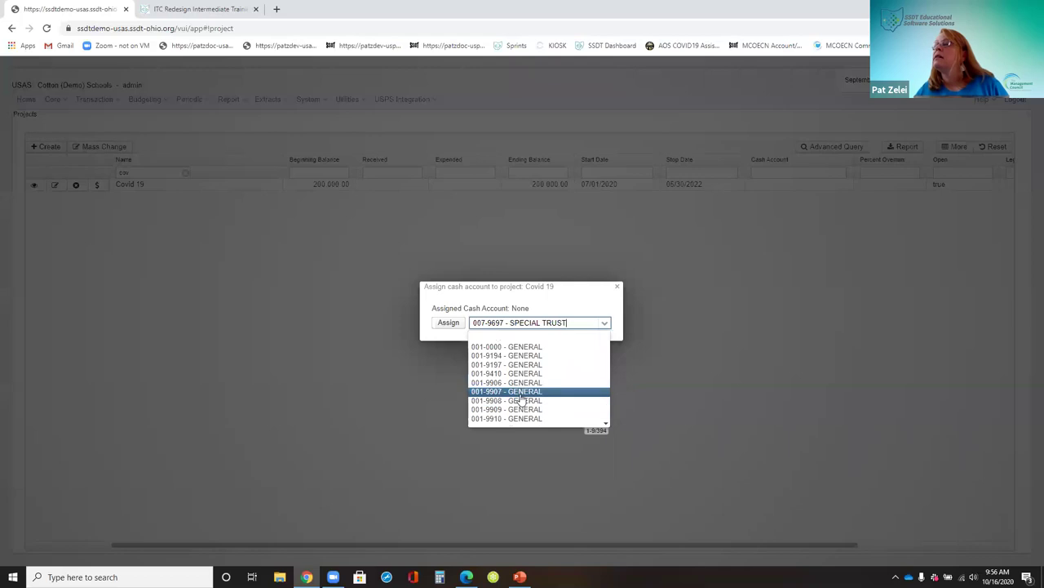
{"action": "scroll", "coordinate": [521, 397], "scroll_direction": "down", "scroll_amount": 3}
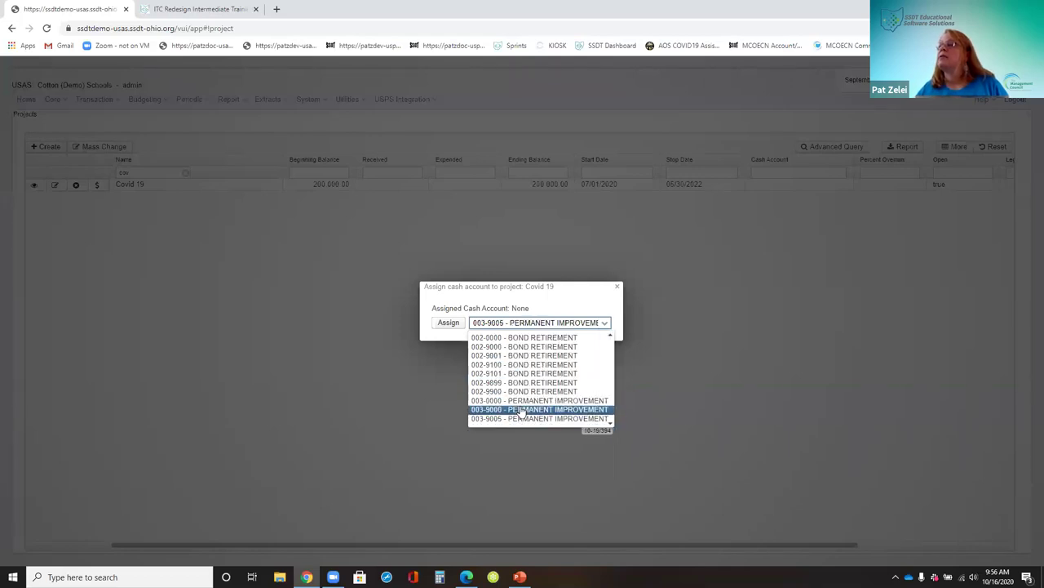
{"action": "left_click", "coordinate": [521, 410]}
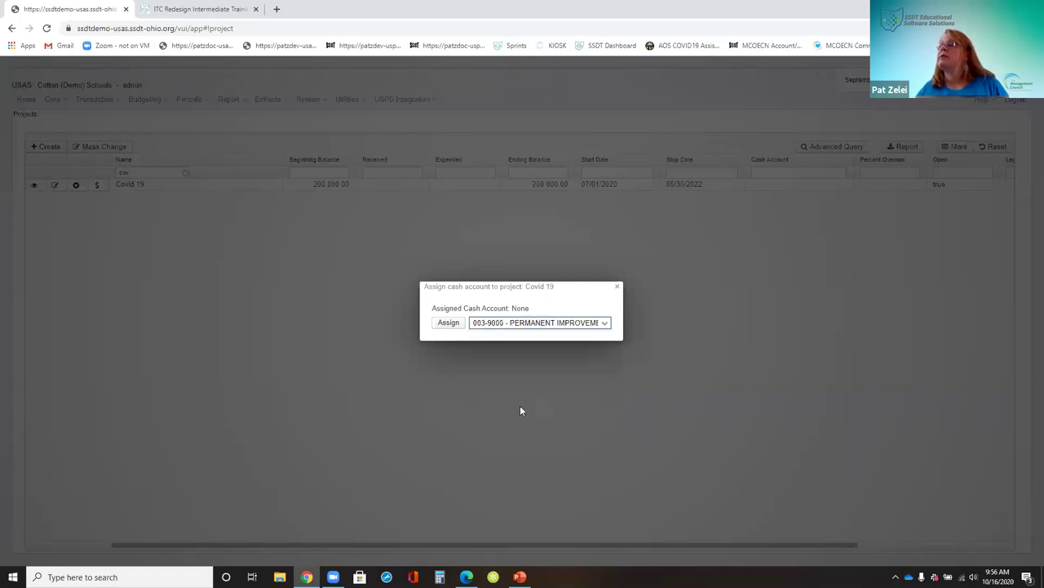
Assign cash account 003-0000 - PERMANENT IMPROVEMENT to the Covid 19 project
{"action": "left_click", "coordinate": [605, 323]}
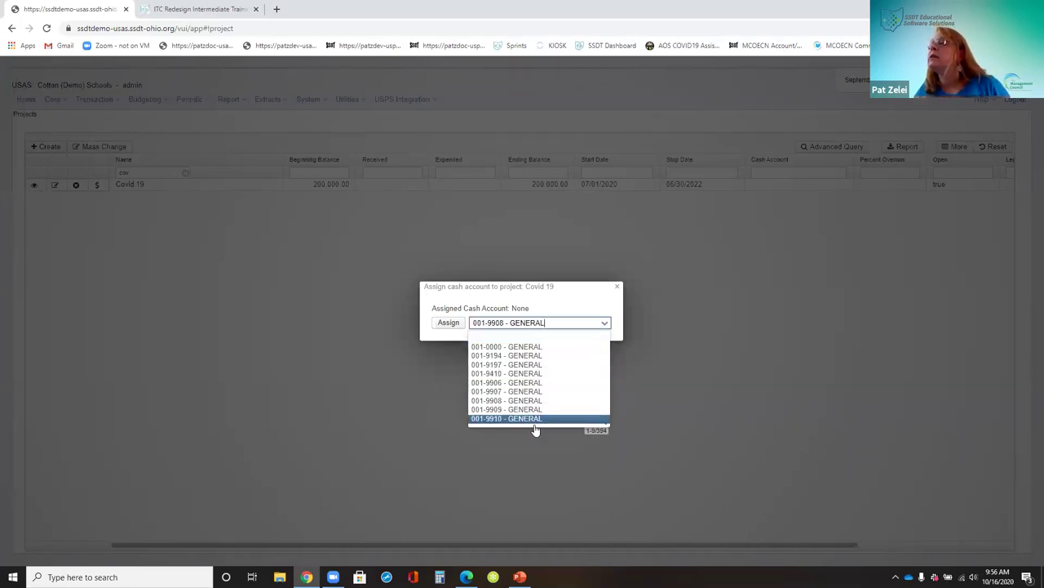
{"action": "scroll", "coordinate": [530, 418], "scroll_direction": "down", "scroll_amount": 3}
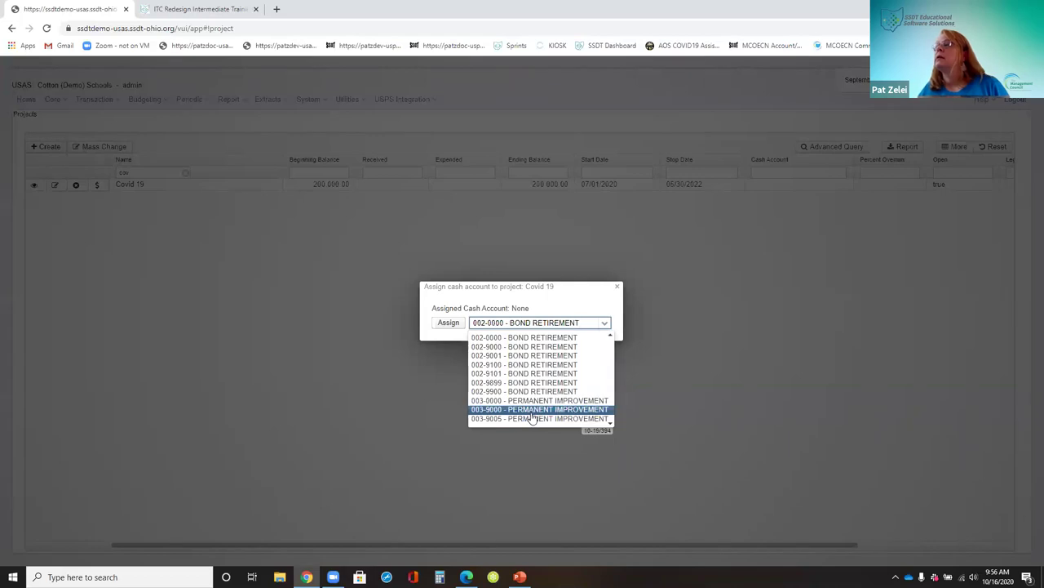
{"action": "left_click", "coordinate": [528, 400]}
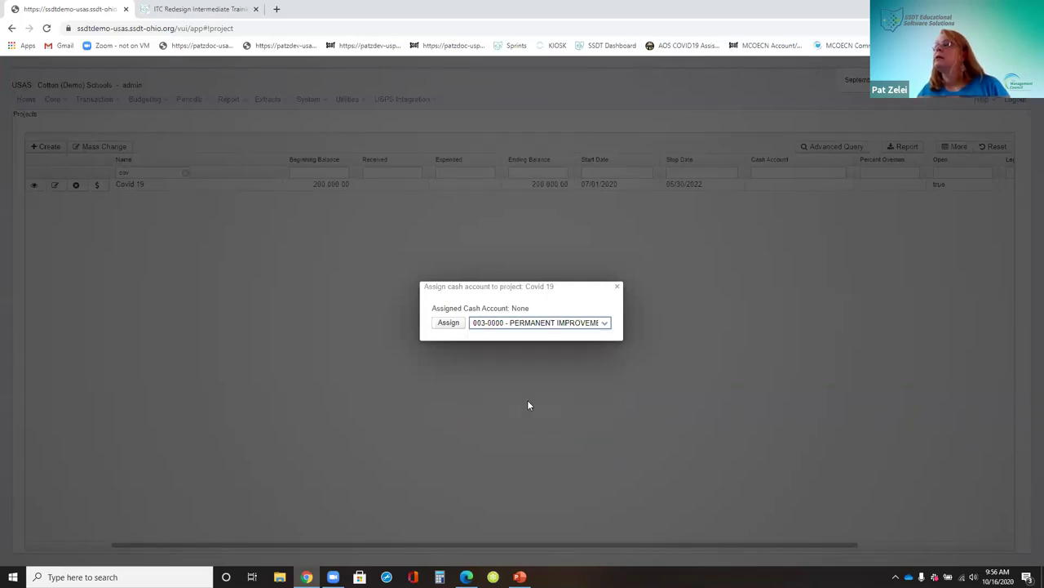
{"action": "left_click", "coordinate": [446, 324]}
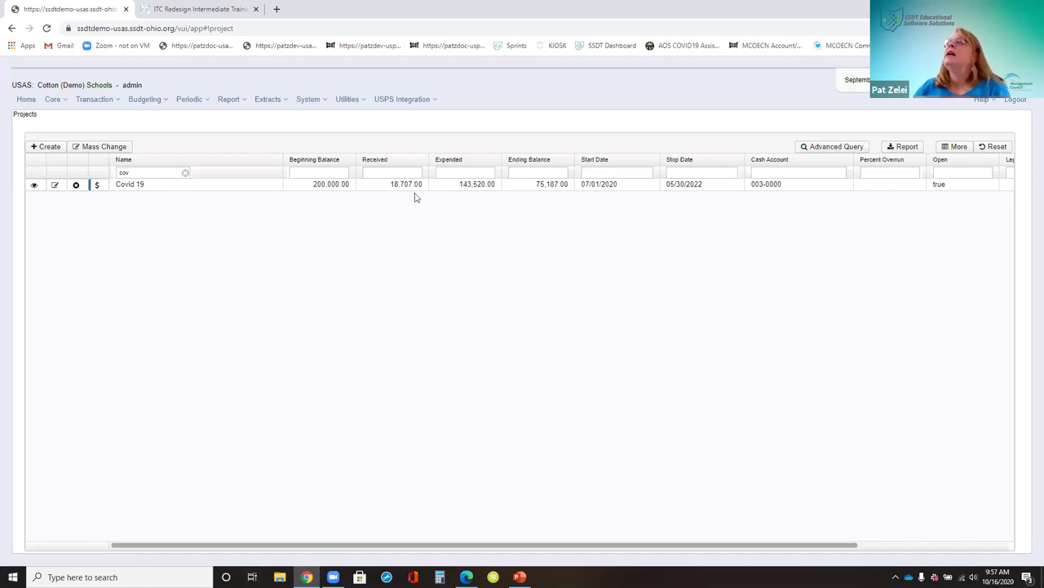
Examine the Covid 19 project's balances, dates and editable fields in its record, and leave without saving
{"action": "left_click", "coordinate": [34, 188]}
{"action": "left_click", "coordinate": [35, 185]}
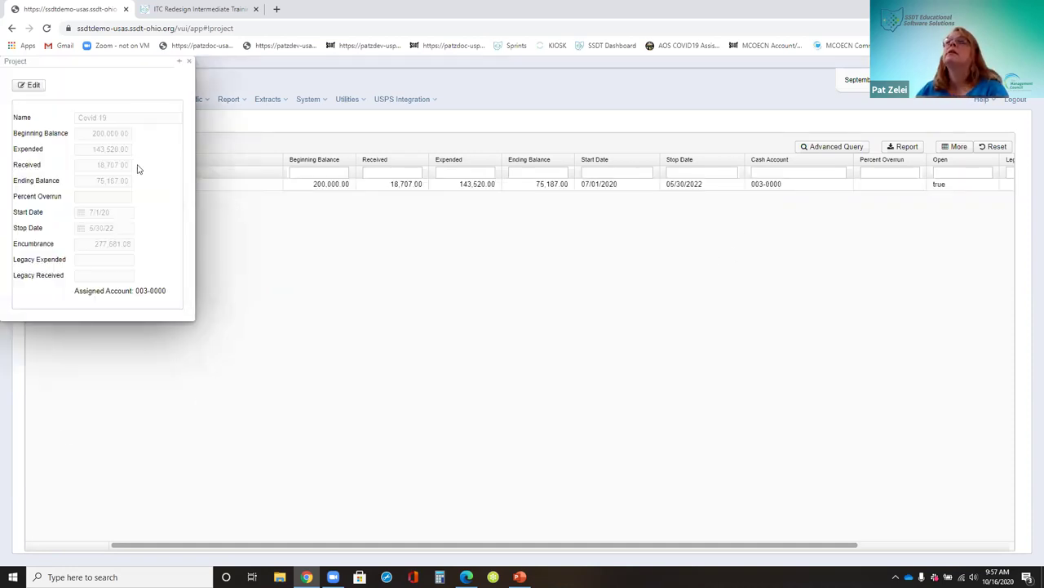
{"action": "left_click", "coordinate": [32, 86]}
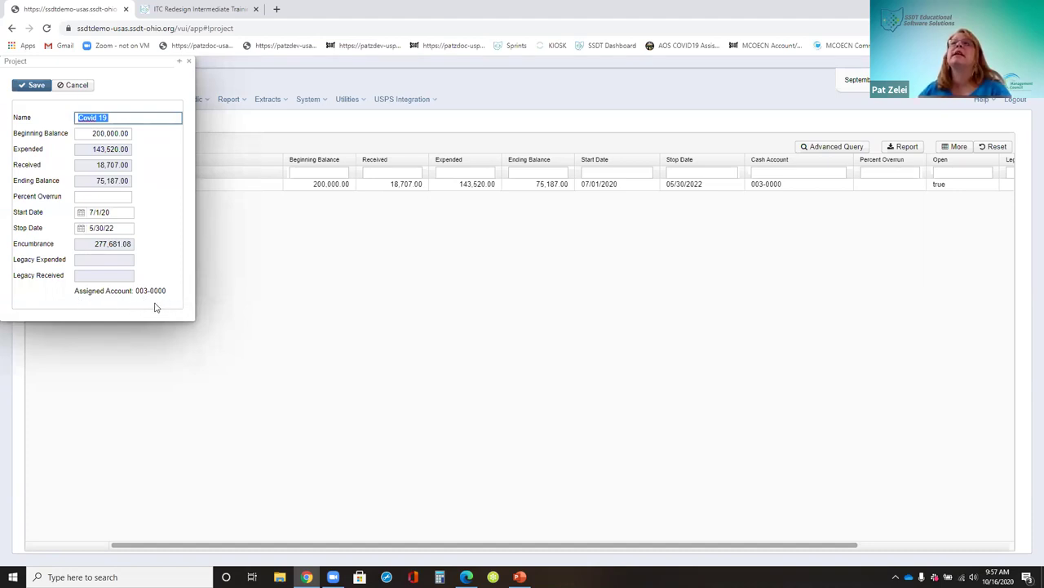
{"action": "left_click", "coordinate": [91, 132]}
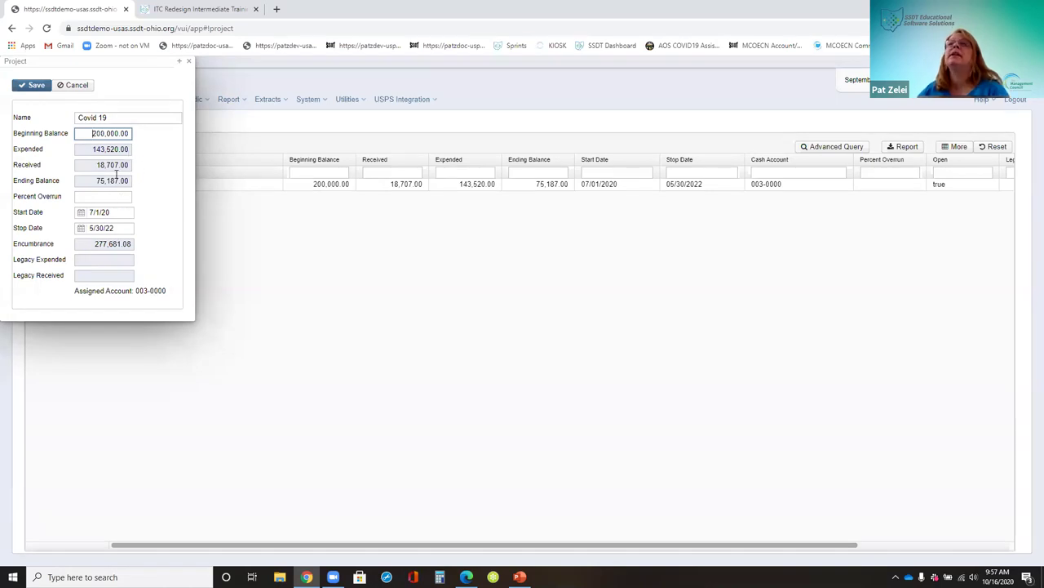
{"action": "left_click", "coordinate": [73, 87]}
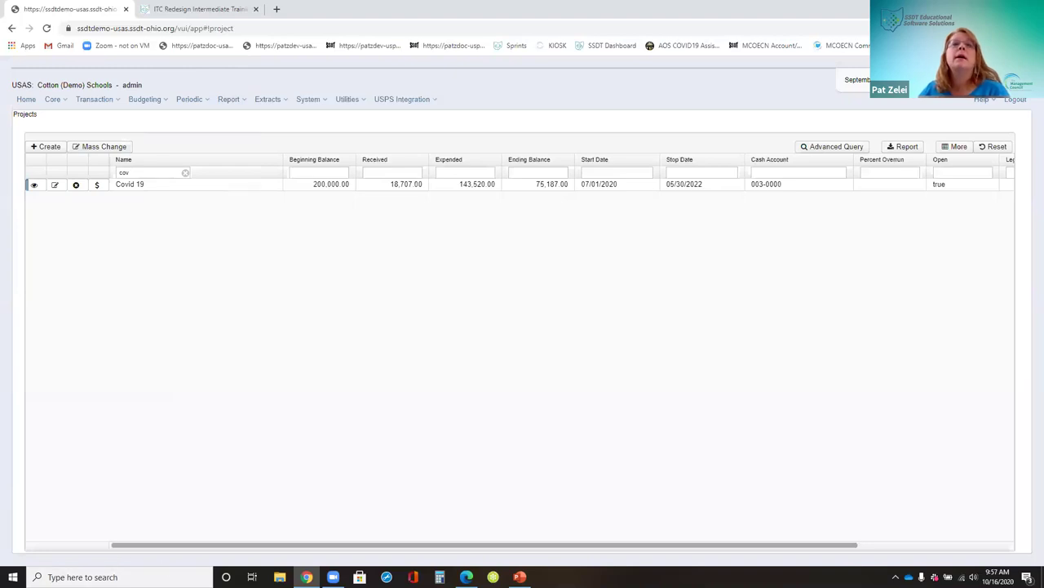
Switch to the PowerPoint presentation and go through the slides on creating a project and assigning a cash account, up to slide 26
{"action": "left_click", "coordinate": [514, 573]}
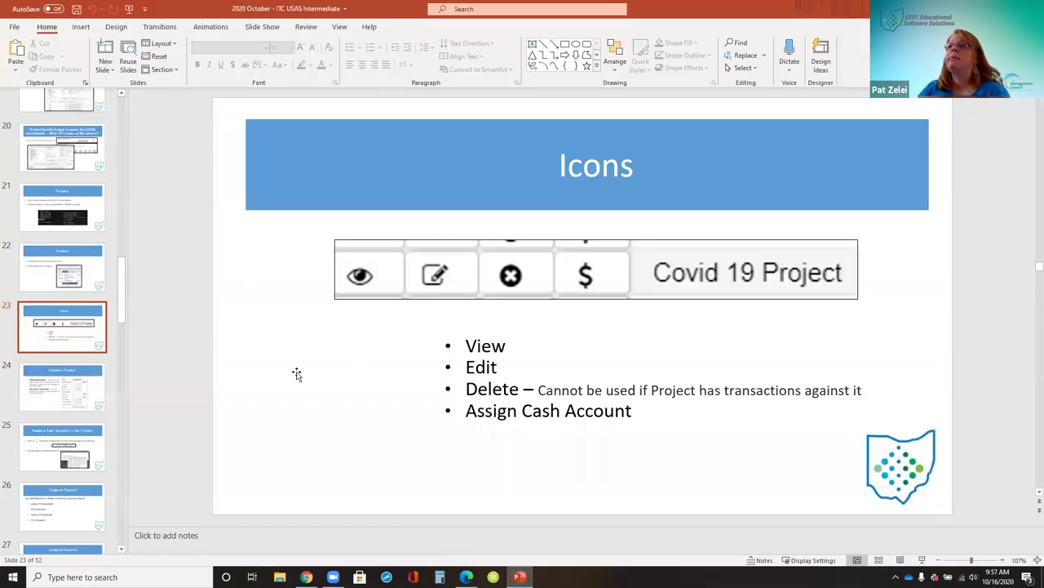
{"action": "left_click", "coordinate": [88, 401]}
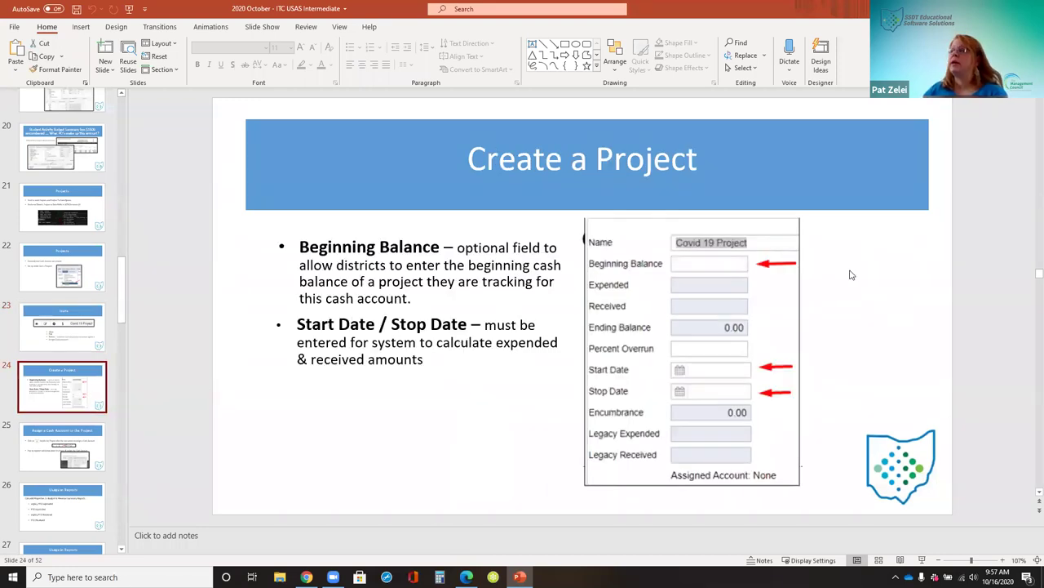
{"action": "left_click", "coordinate": [43, 455]}
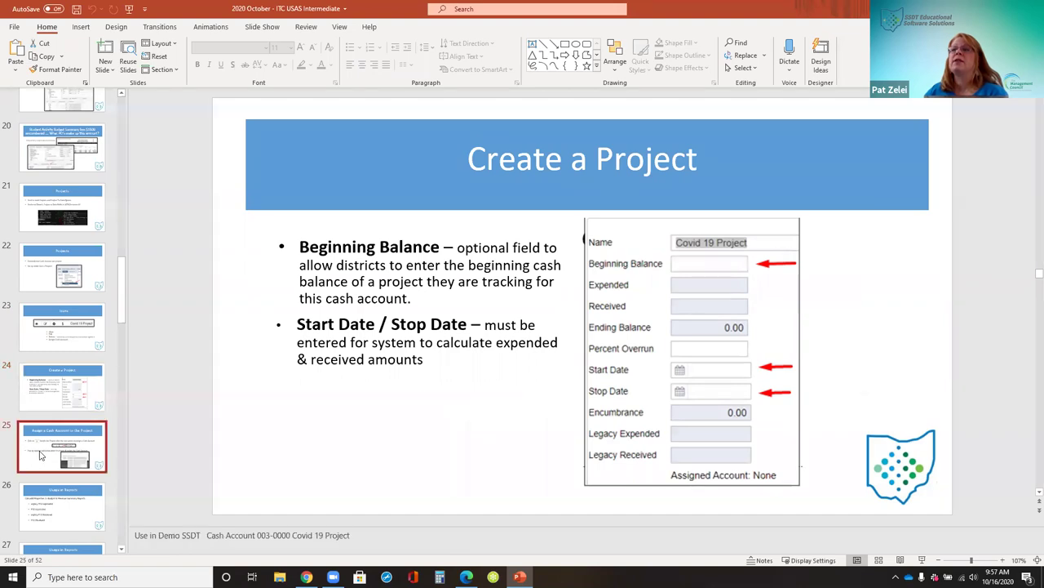
{"action": "left_click", "coordinate": [54, 522]}
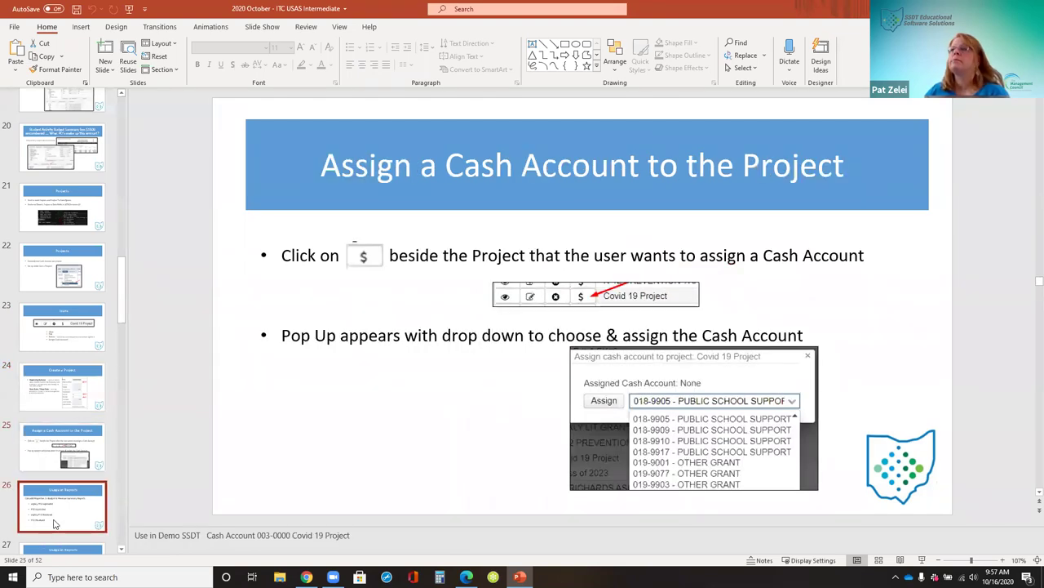
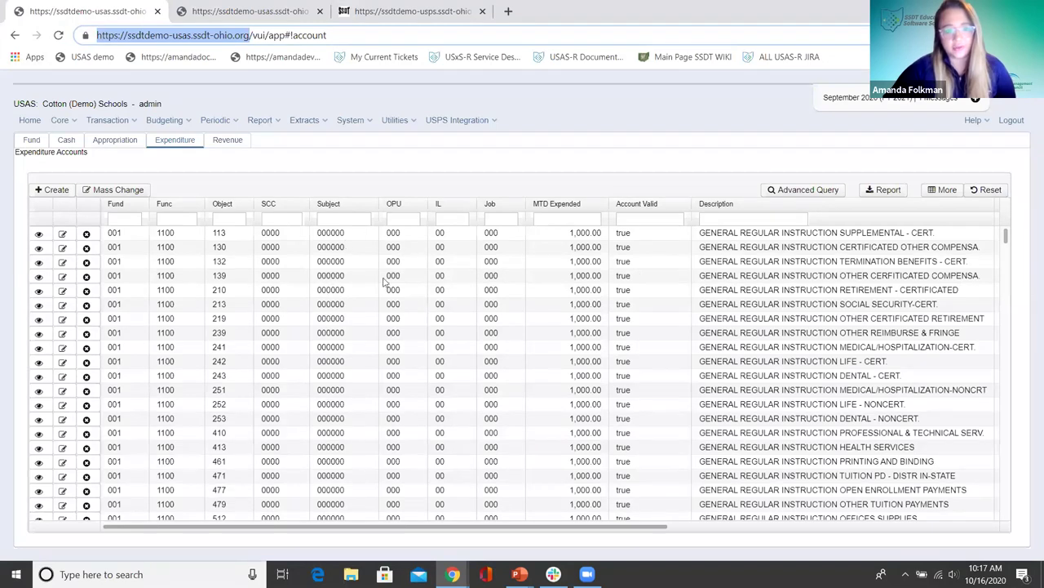
Open the column selection for the expenditure accounts grid and review its groups, collapsing Code and Cash Account
{"action": "left_click", "coordinate": [942, 197]}
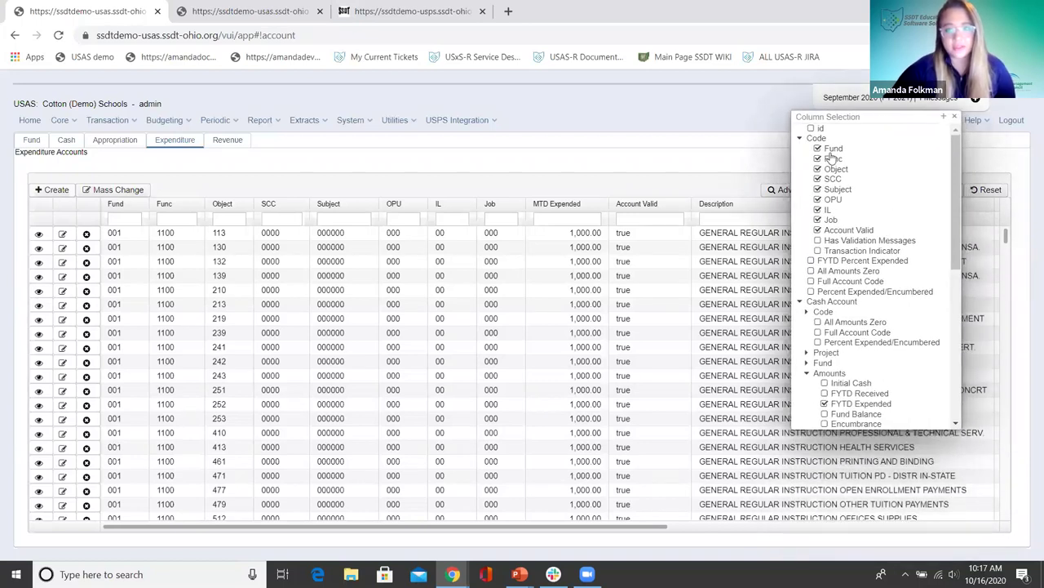
{"action": "left_click_drag", "start_coordinate": [828, 116], "coordinate": [474, 132]}
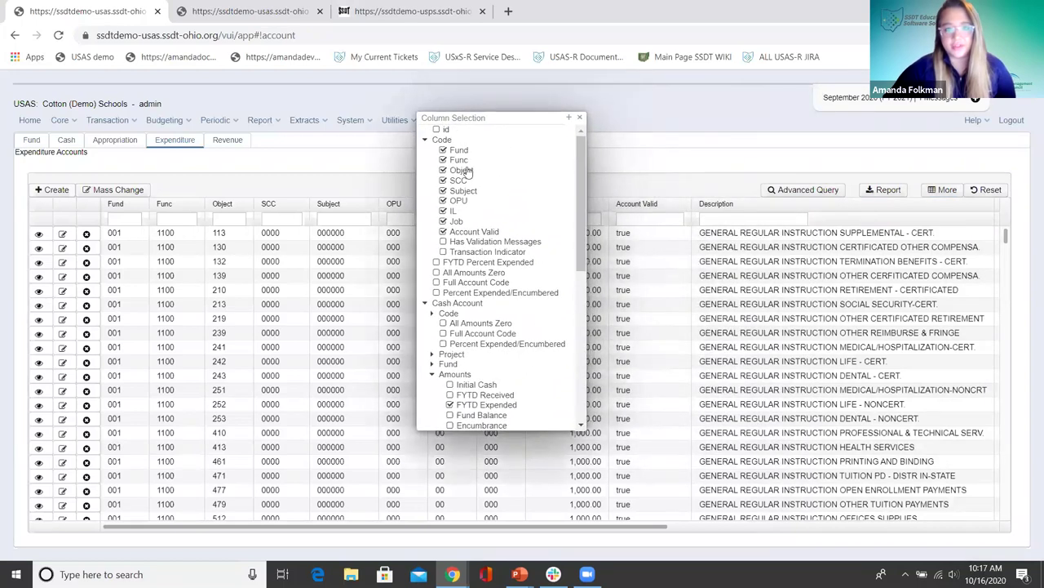
{"action": "left_click", "coordinate": [424, 140]}
{"action": "left_click", "coordinate": [425, 190]}
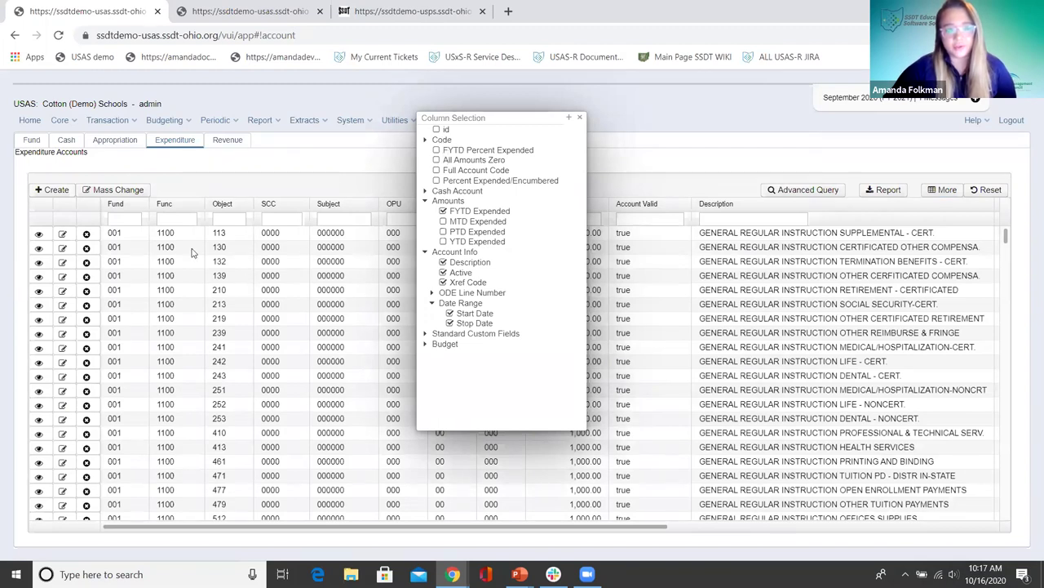
{"action": "left_click", "coordinate": [425, 140]}
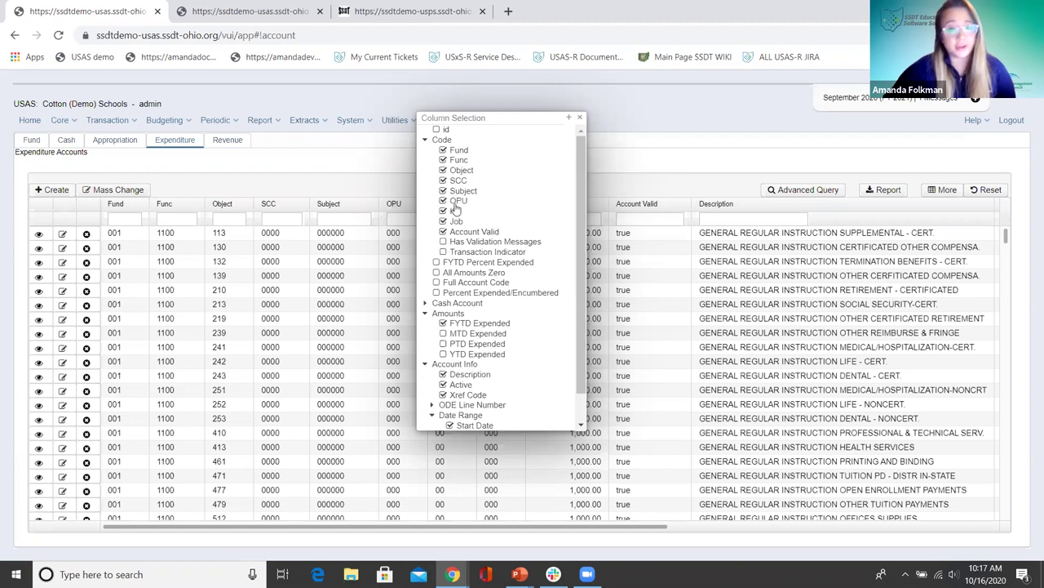
{"action": "left_click", "coordinate": [424, 140]}
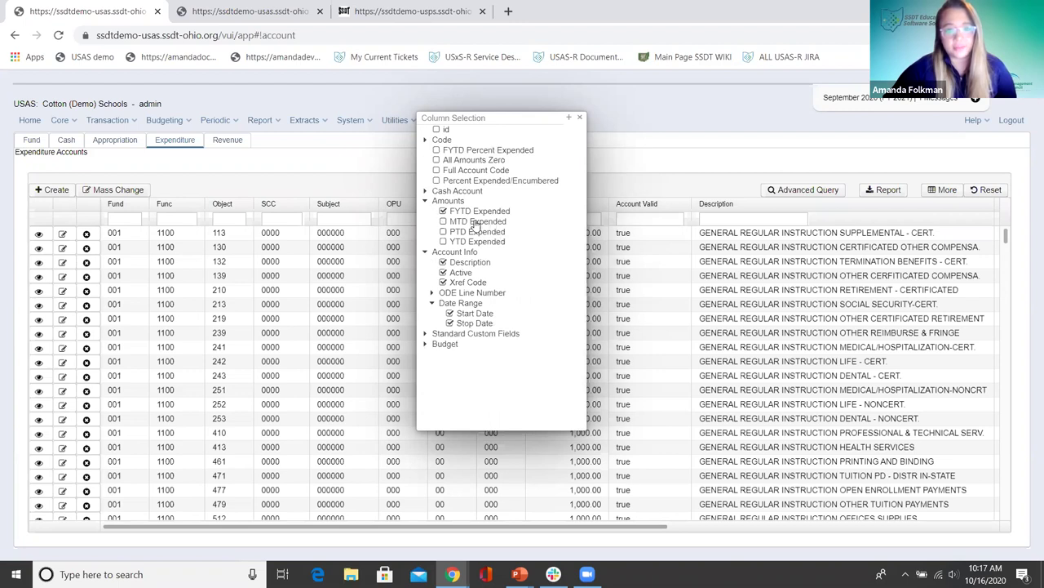
View the first expenditure account's details and examine the amount columns offered under the Cash Account group
{"action": "left_click", "coordinate": [40, 237]}
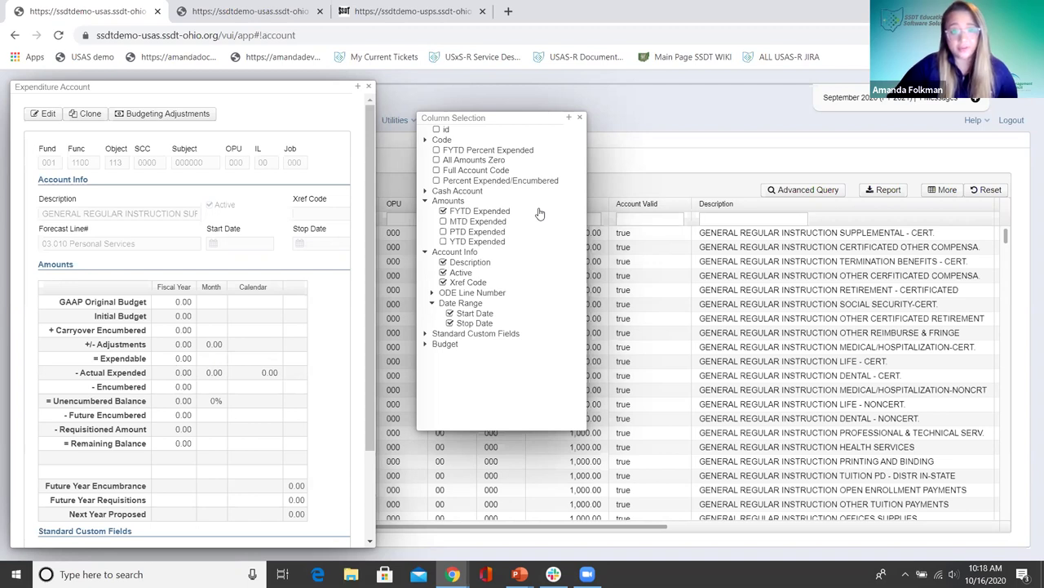
{"action": "left_click", "coordinate": [425, 192]}
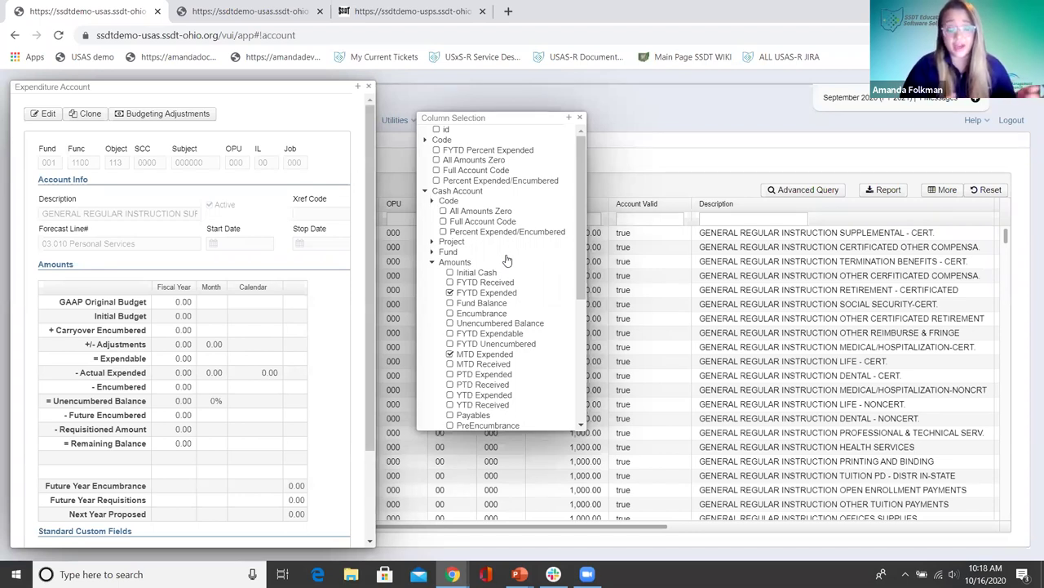
{"action": "left_click", "coordinate": [448, 354]}
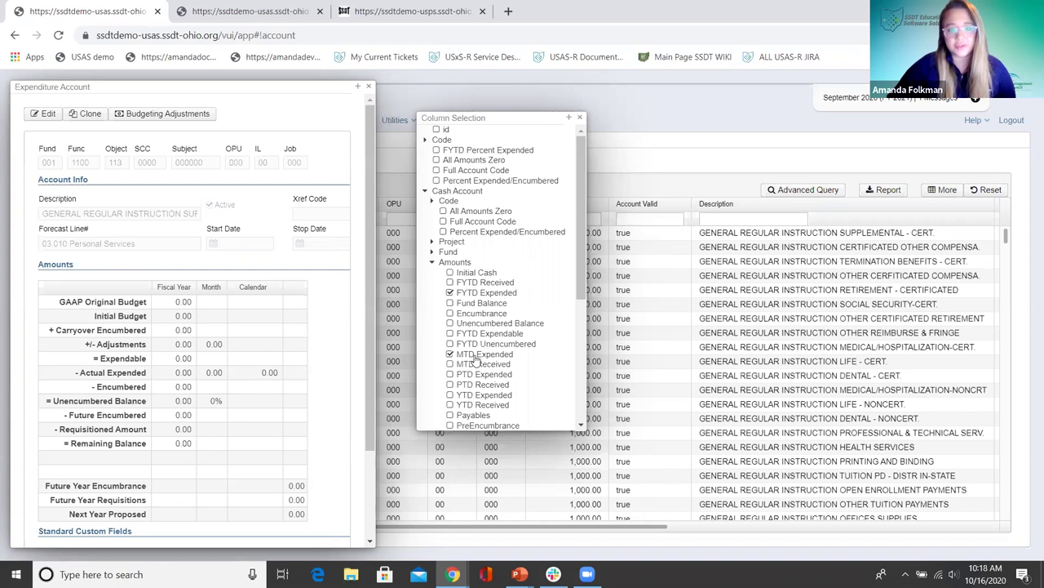
{"action": "scroll", "coordinate": [495, 269], "scroll_direction": "down", "scroll_amount": 1}
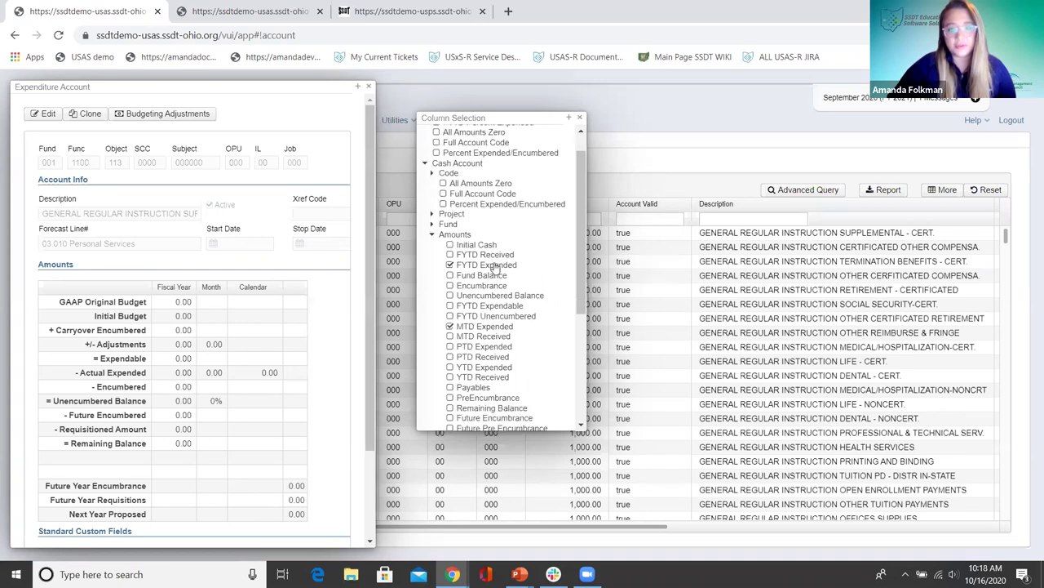
{"action": "scroll", "coordinate": [495, 270], "scroll_direction": "down", "scroll_amount": 5}
Toggle the expenditure account's own FYTD Expended column under the main Amounts group of the column selection
{"action": "left_click", "coordinate": [443, 313]}
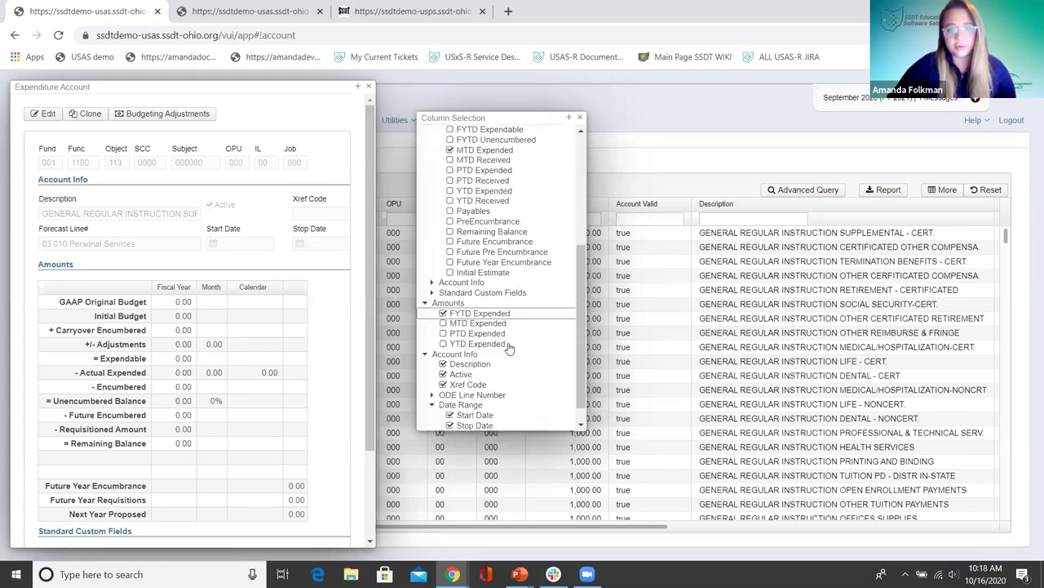
{"action": "left_click", "coordinate": [471, 317]}
{"action": "scroll", "coordinate": [455, 287], "scroll_direction": "up", "scroll_amount": 2}
{"action": "left_click", "coordinate": [424, 371]}
{"action": "scroll", "coordinate": [497, 278], "scroll_direction": "up", "scroll_amount": 4}
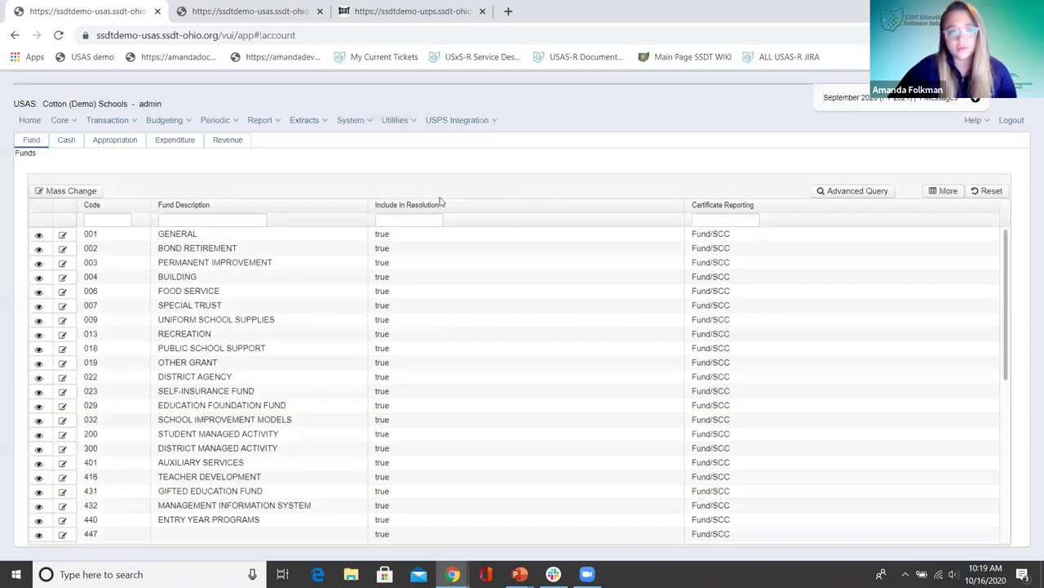
Reopen the expenditure accounts grid and examine its FYTD Expended column
{"action": "left_click", "coordinate": [172, 141]}
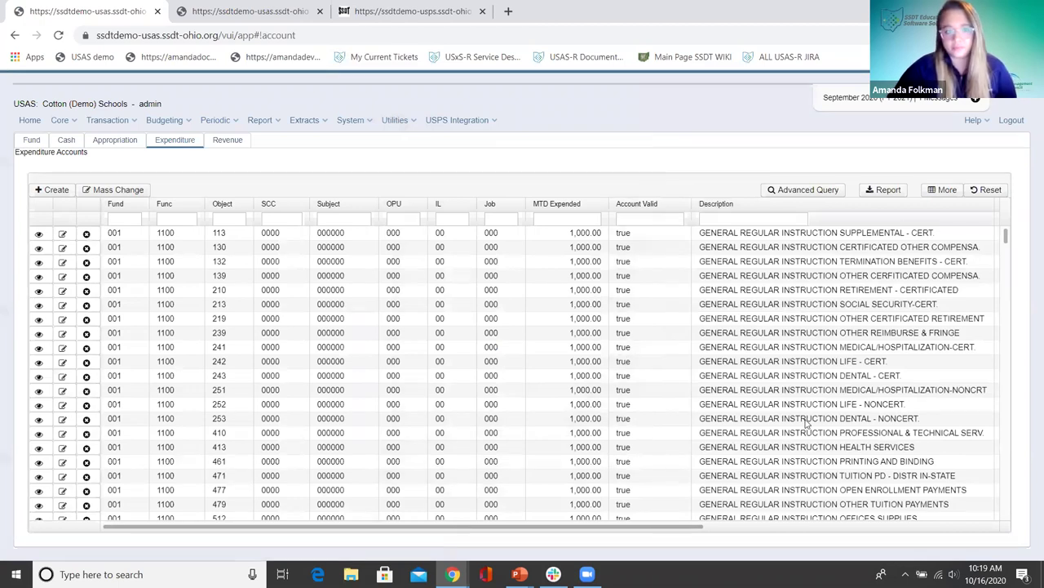
{"action": "left_click_drag", "start_coordinate": [689, 527], "coordinate": [1011, 540]}
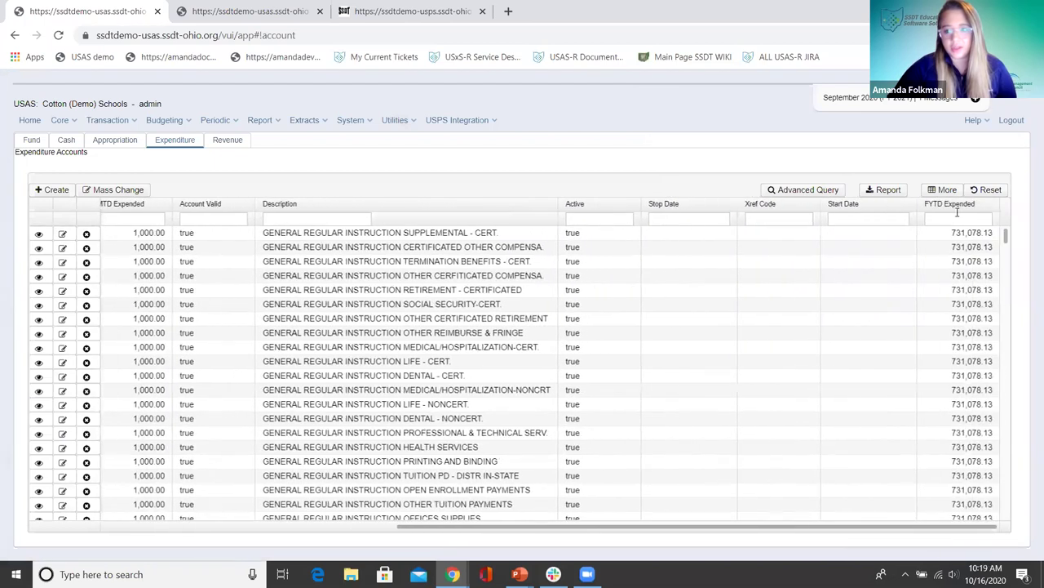
Move the FYTD Expended column directly after MTD Expended in the expenditure accounts grid
{"action": "left_click_drag", "start_coordinate": [958, 212], "coordinate": [197, 197]}
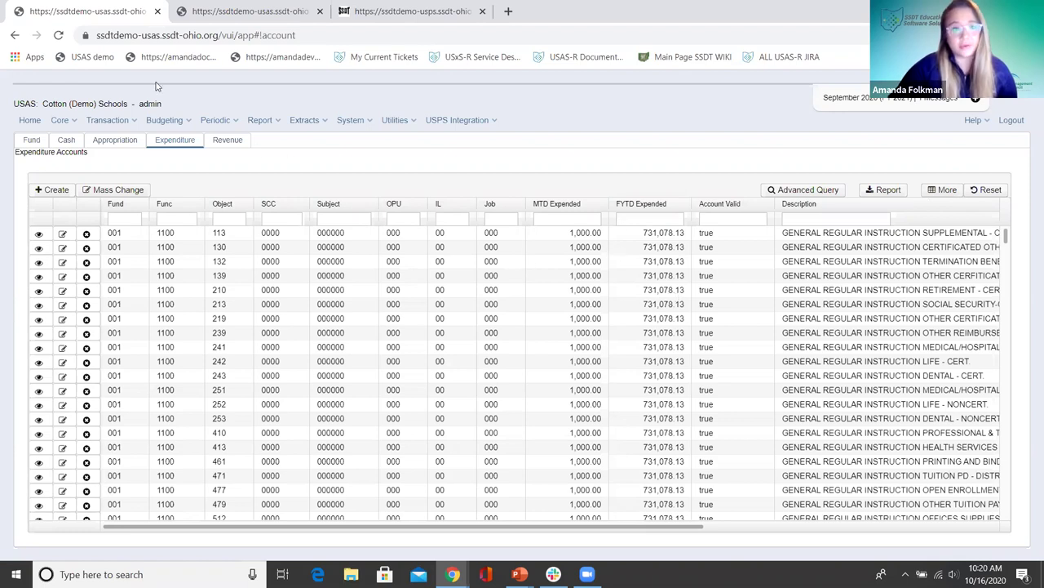
Open the cash accounts in the second USAS session and view the details and amounts of General cash account 001-0000
{"action": "left_click", "coordinate": [211, 13]}
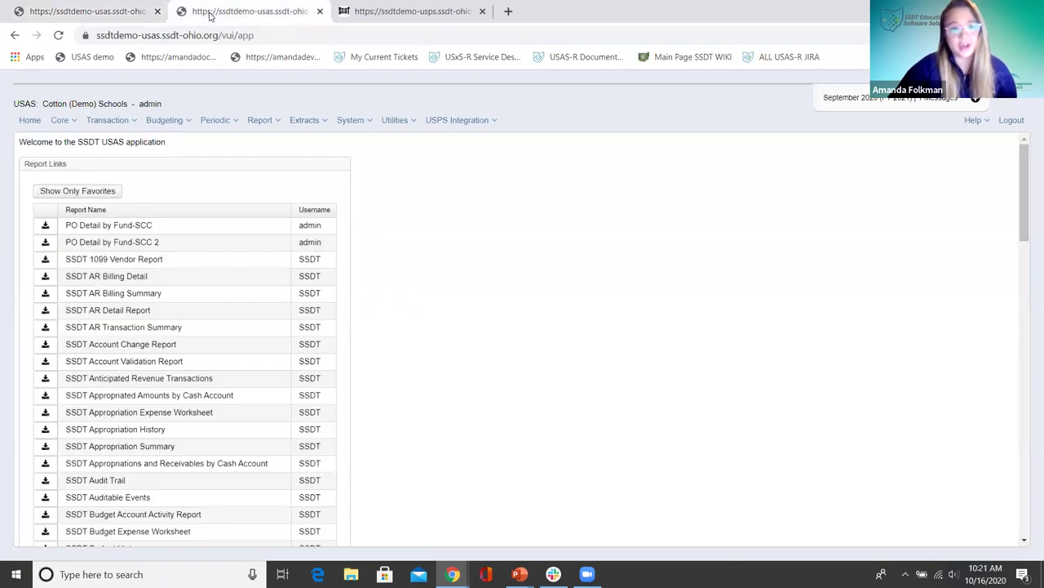
{"action": "left_click", "coordinate": [61, 122]}
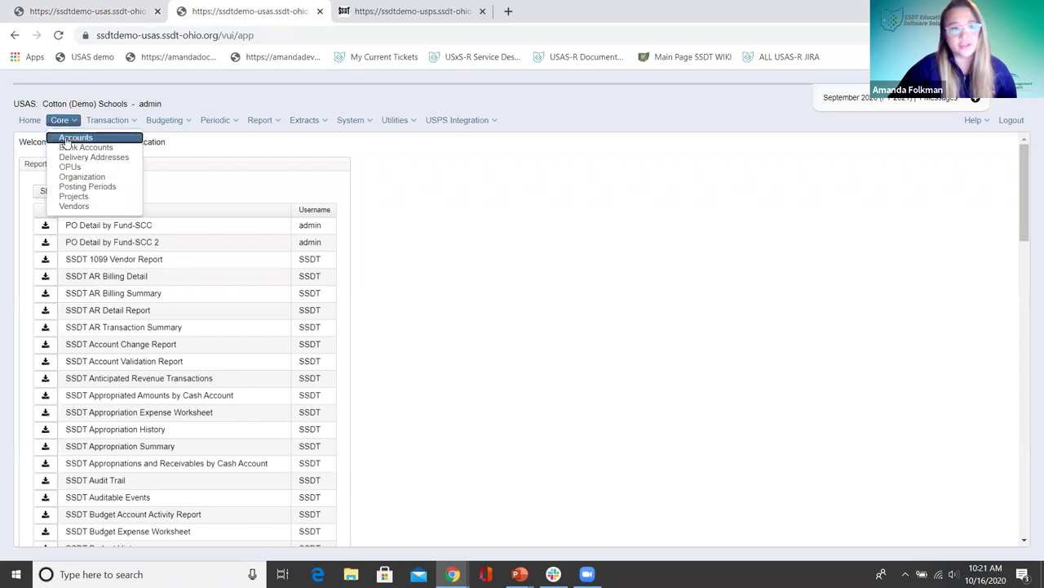
{"action": "left_click", "coordinate": [72, 139]}
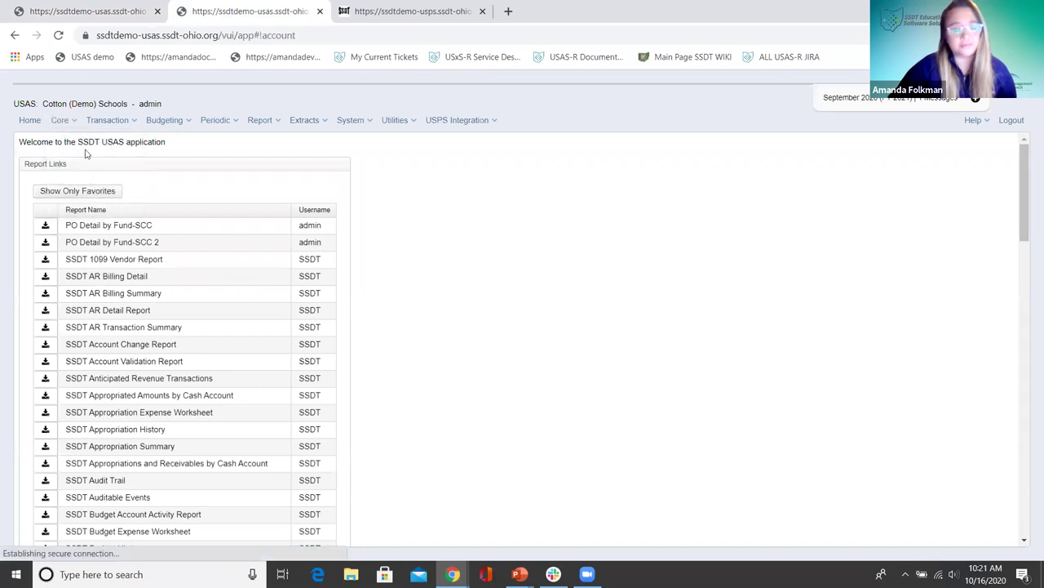
{"action": "left_click", "coordinate": [65, 141]}
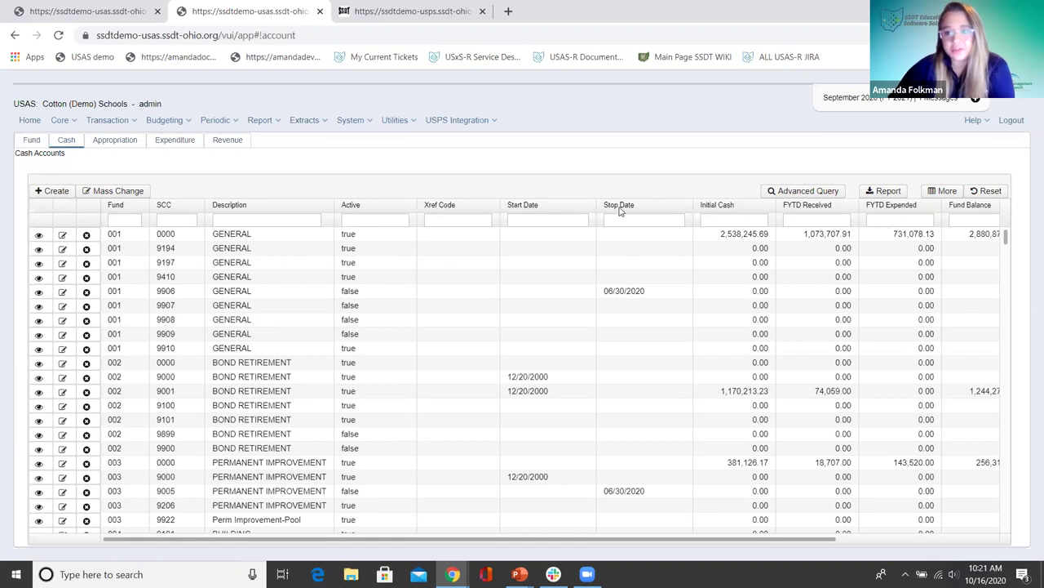
{"action": "left_click", "coordinate": [48, 237]}
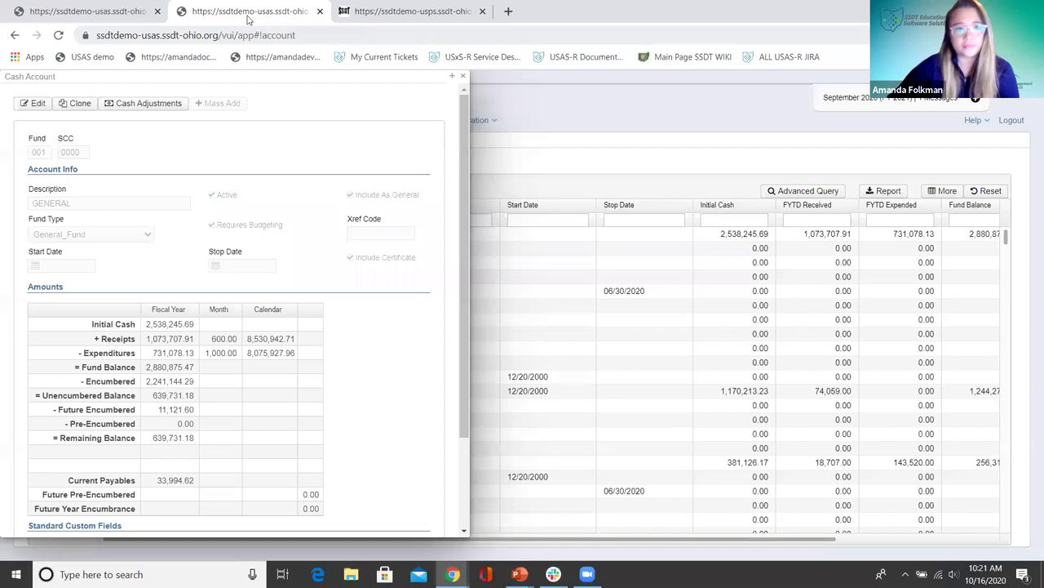
{"action": "left_click", "coordinate": [463, 76]}
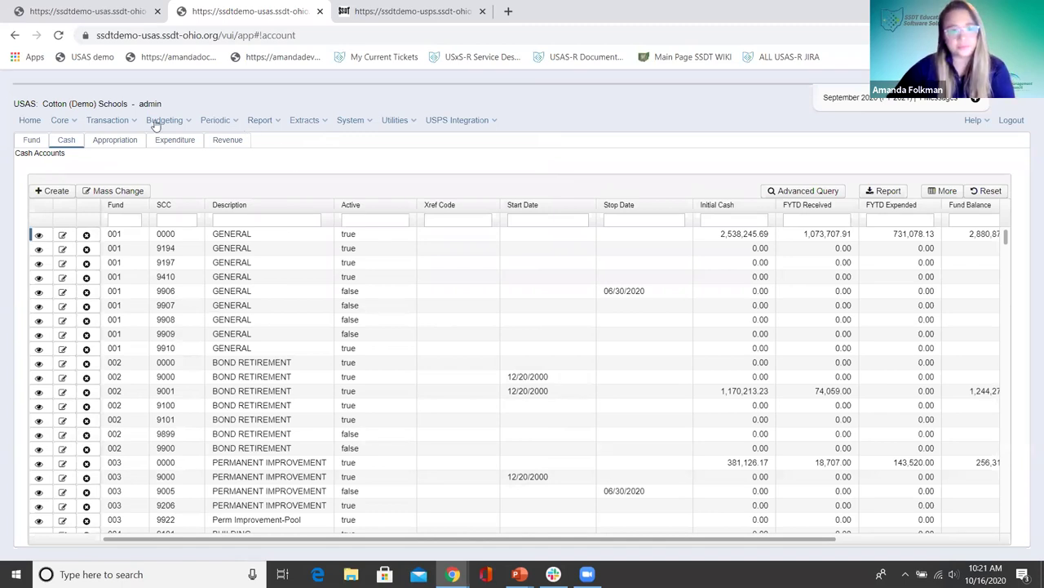
Open the SSDT-created SSDT Budget Summary report from the report manager to view its setup
{"action": "left_click", "coordinate": [256, 121]}
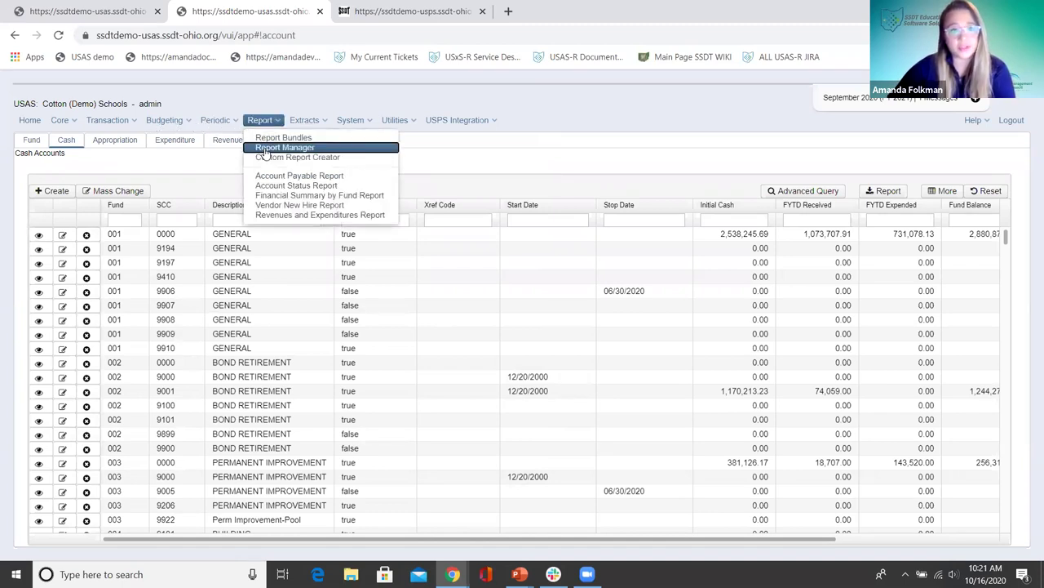
{"action": "left_click", "coordinate": [264, 150]}
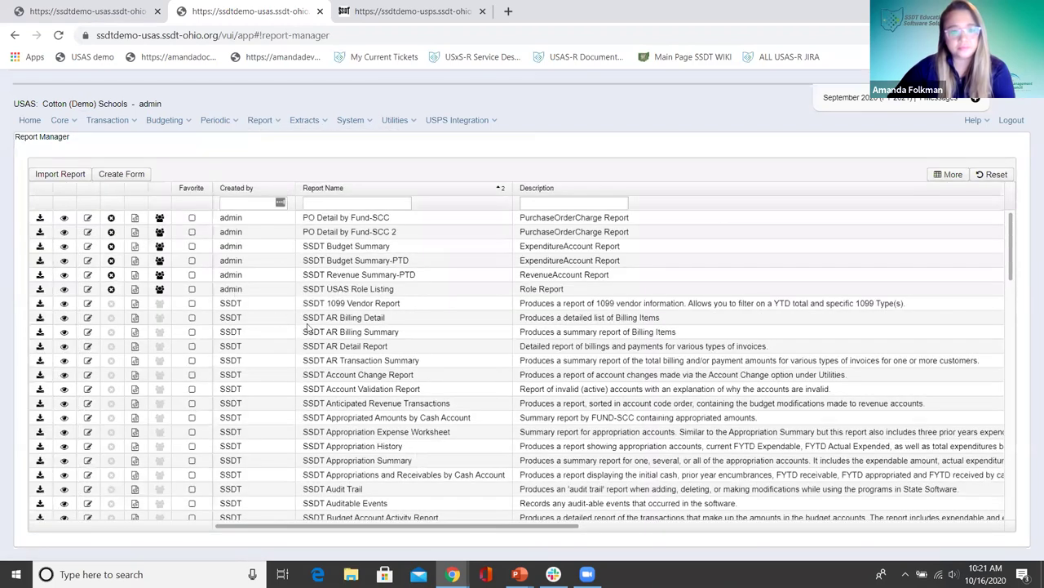
{"action": "scroll", "coordinate": [308, 326], "scroll_direction": "down", "scroll_amount": 3}
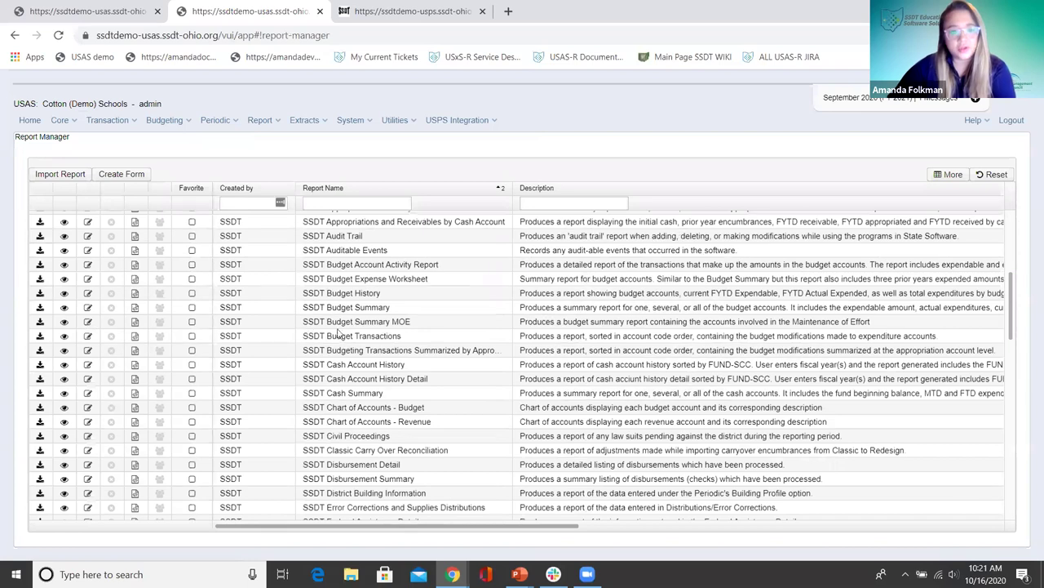
{"action": "left_click", "coordinate": [63, 309]}
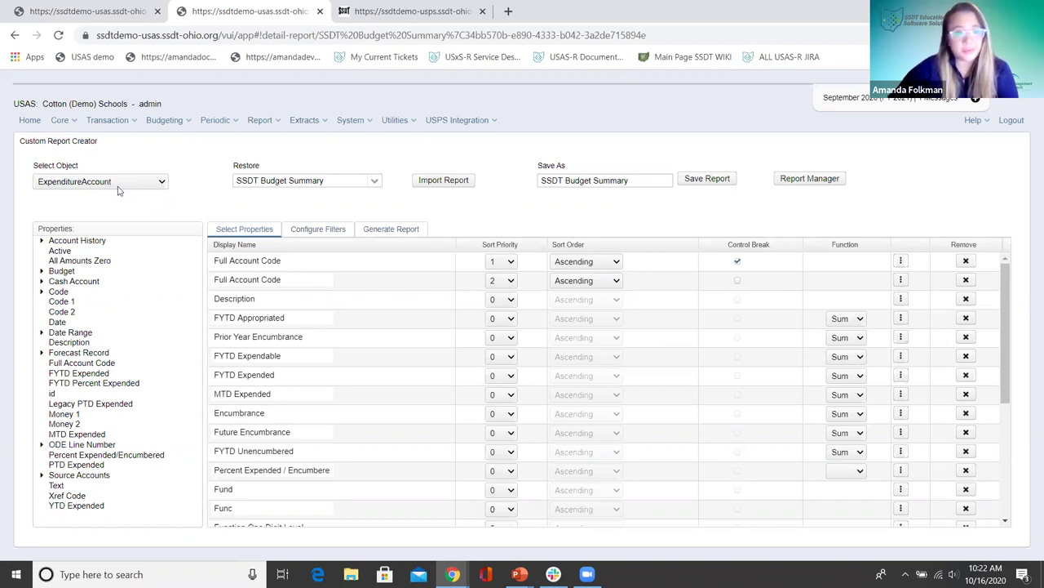
Examine the object types a custom report can be based on, back to the start of the list
{"action": "left_click", "coordinate": [119, 184]}
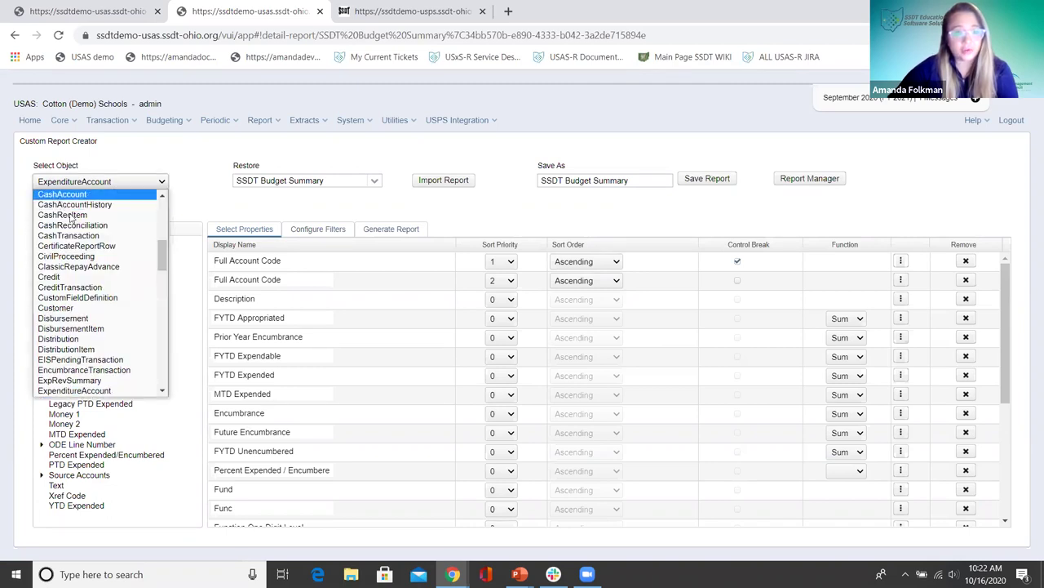
{"action": "scroll", "coordinate": [89, 269], "scroll_direction": "up", "scroll_amount": 5}
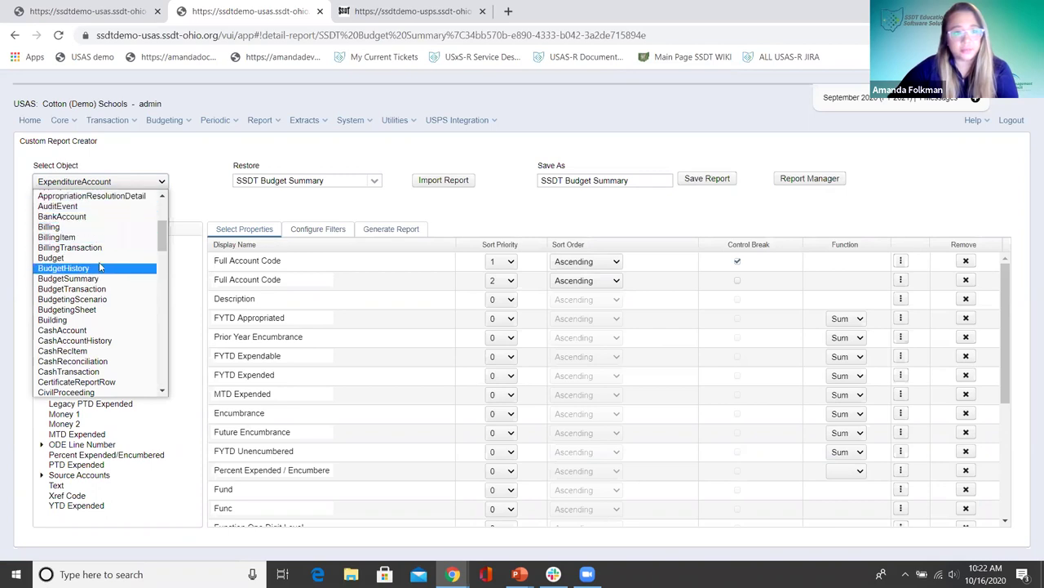
{"action": "scroll", "coordinate": [89, 237], "scroll_direction": "up", "scroll_amount": 5}
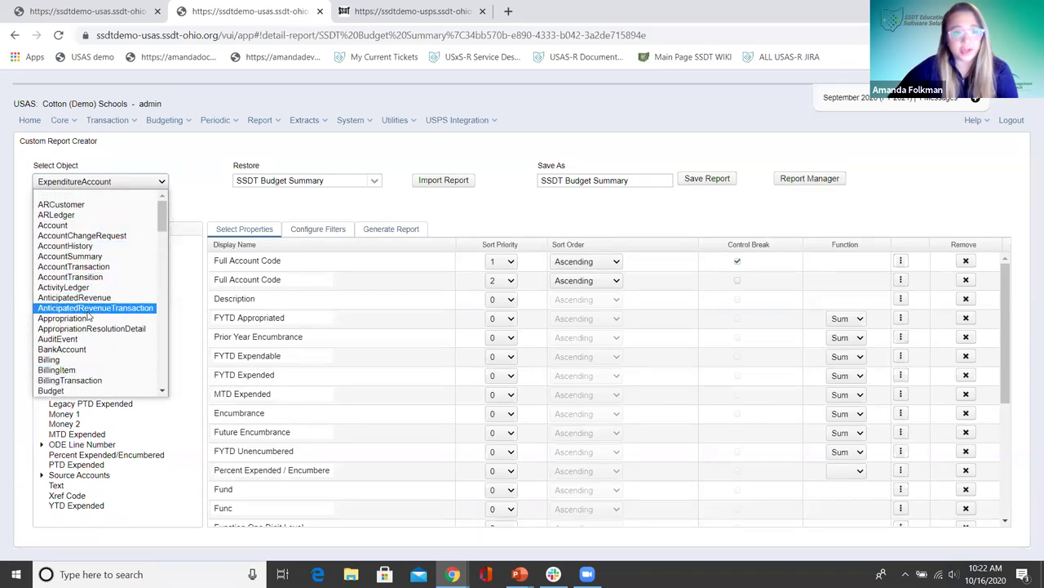
{"action": "left_click", "coordinate": [184, 155]}
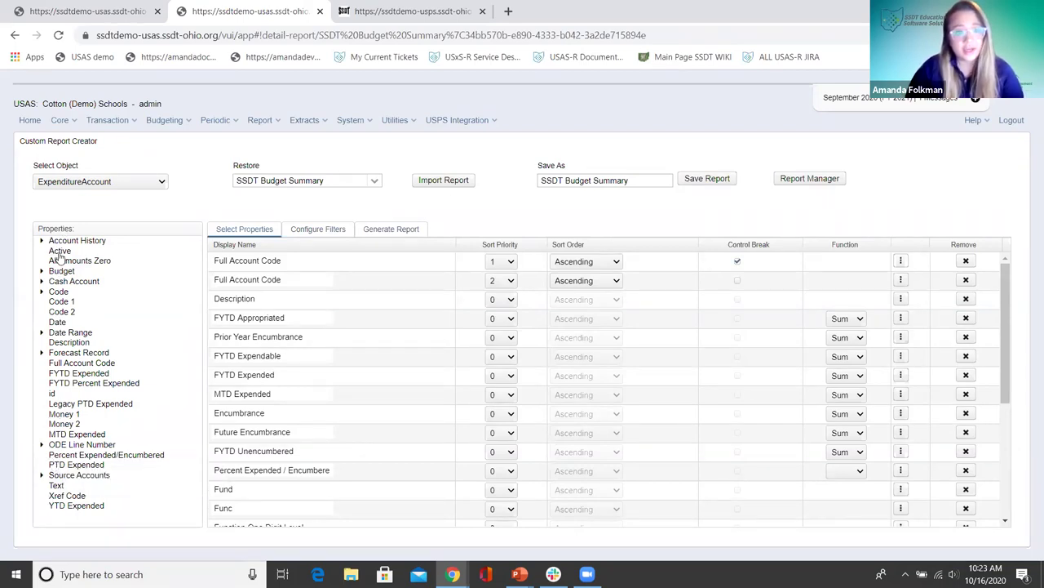
Examine the report's own FYTD Expended property, the Encumbrance property under Cash Account, and the source of the first Full Account Code column
{"action": "left_click", "coordinate": [68, 376]}
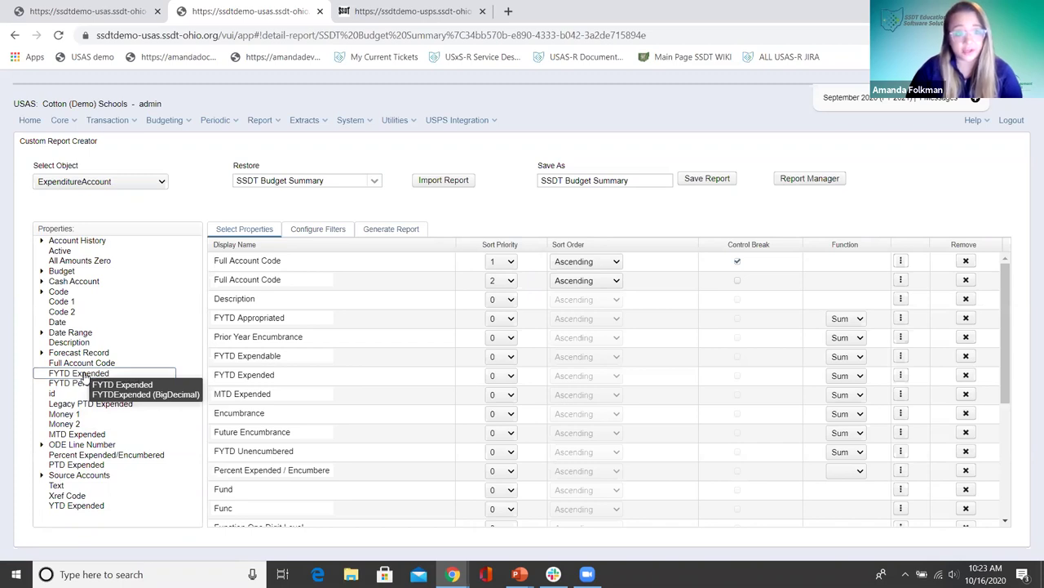
{"action": "left_click", "coordinate": [42, 282]}
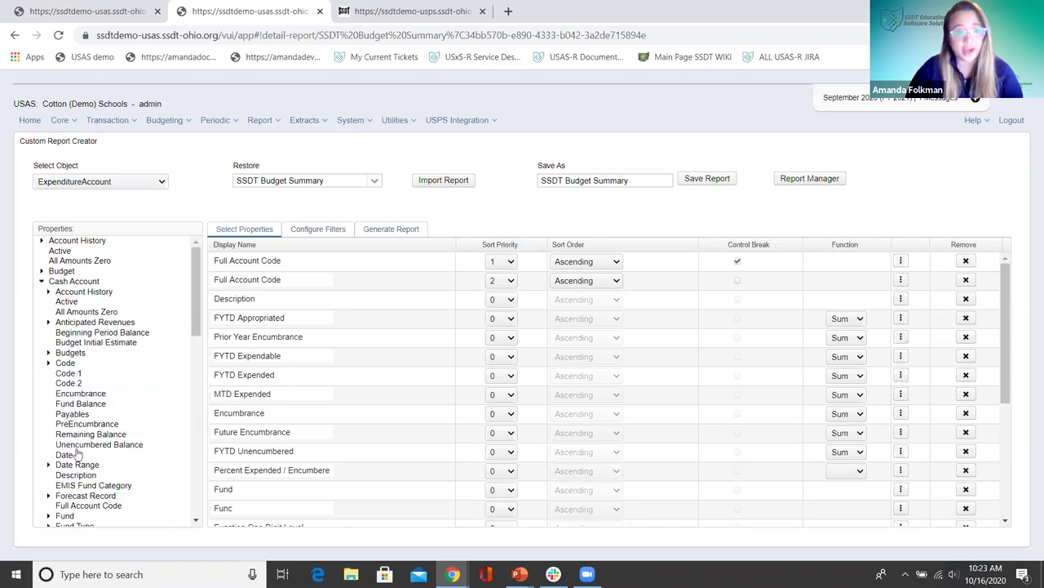
{"action": "left_click", "coordinate": [80, 395]}
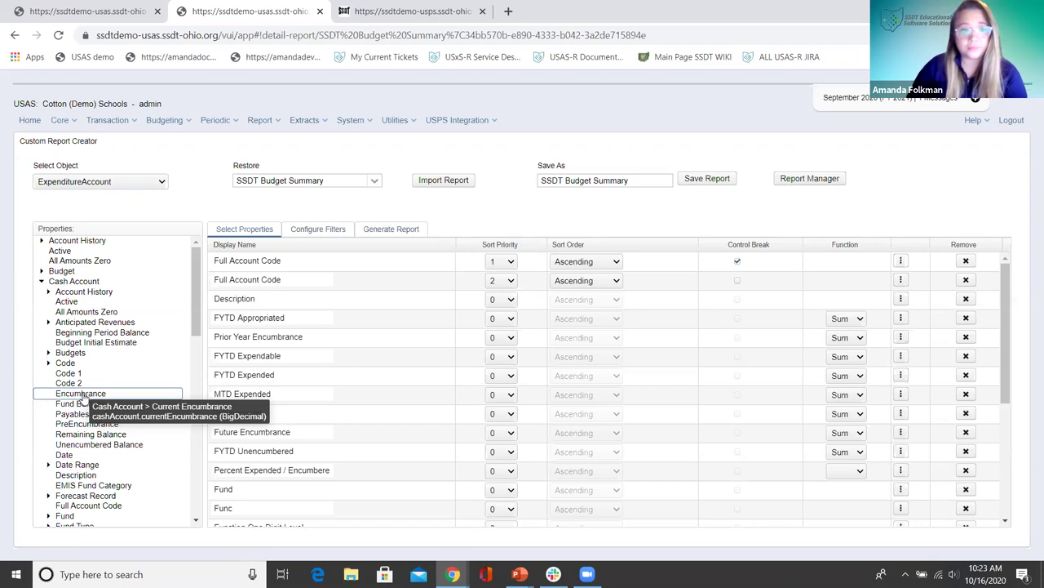
{"action": "left_click", "coordinate": [42, 282]}
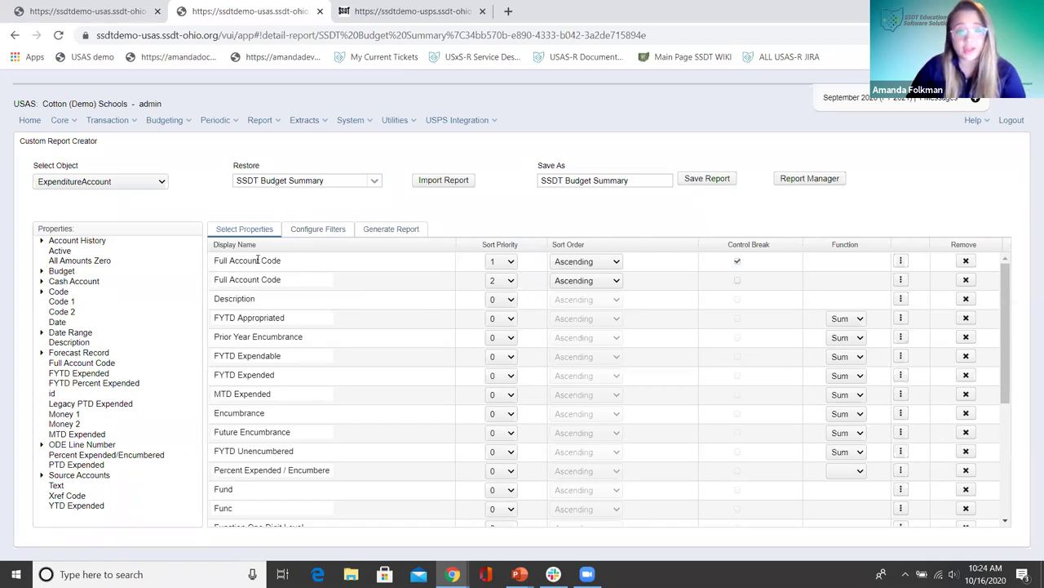
{"action": "mouse_move", "coordinate": [294, 257]}
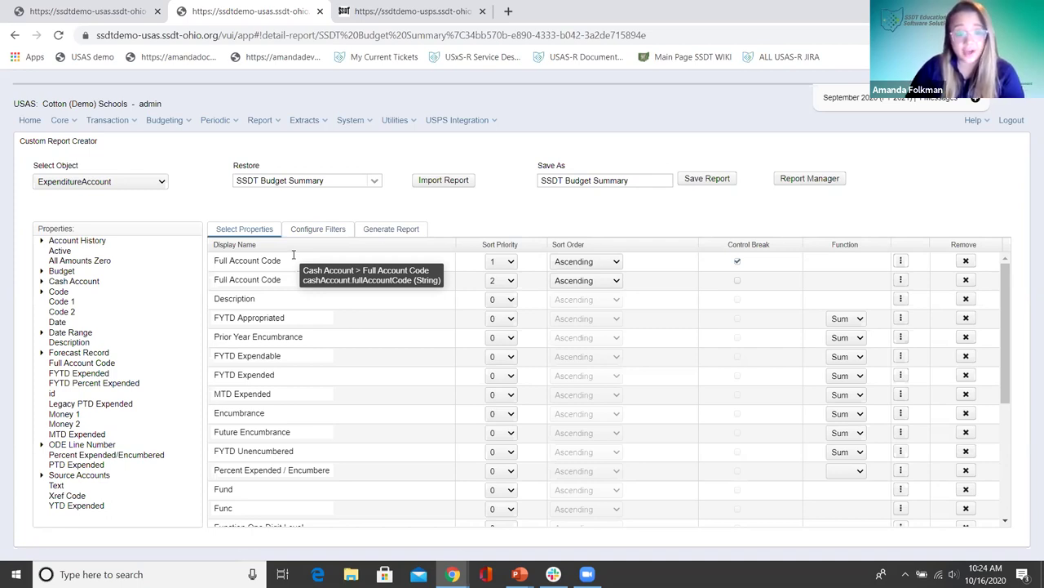
{"action": "left_click", "coordinate": [73, 181]}
{"action": "left_click", "coordinate": [95, 166]}
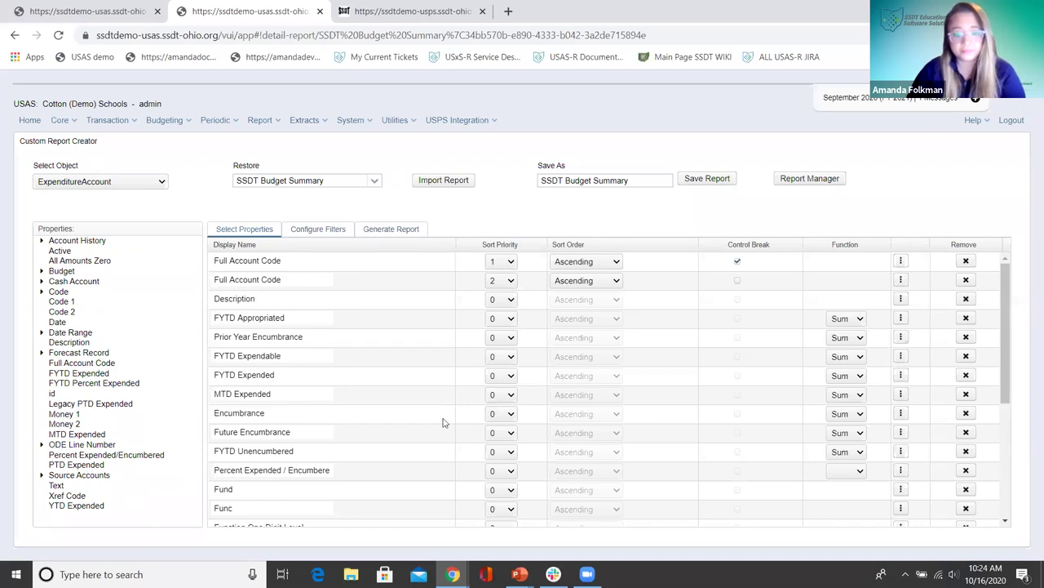
Switch to the PowerPoint slide show and advance to the Account Grid slide of Account Structure & Reporting
{"action": "mouse_move", "coordinate": [519, 574]}
{"action": "left_click", "coordinate": [524, 541]}
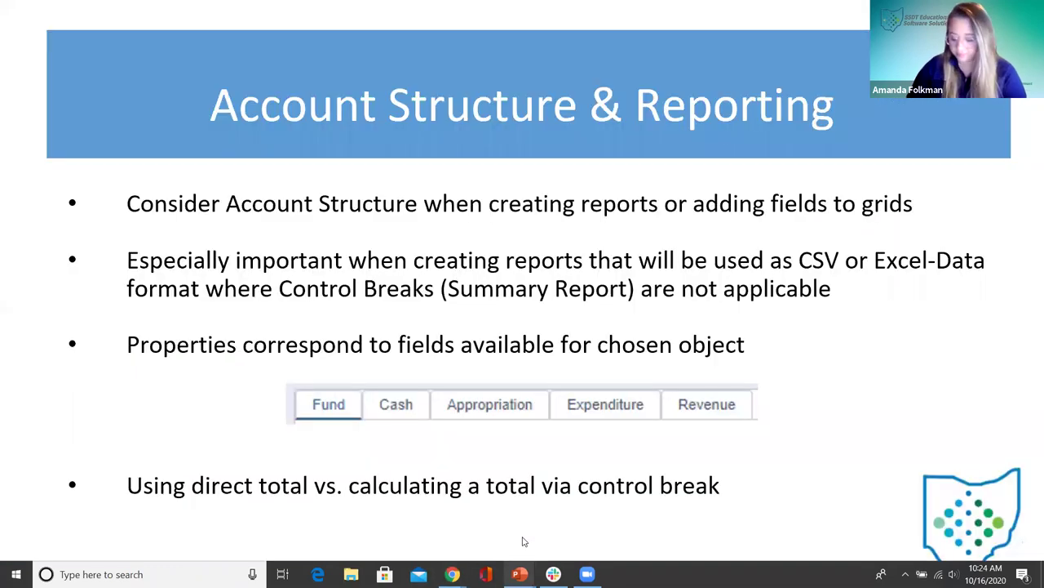
{"action": "left_click", "coordinate": [413, 327]}
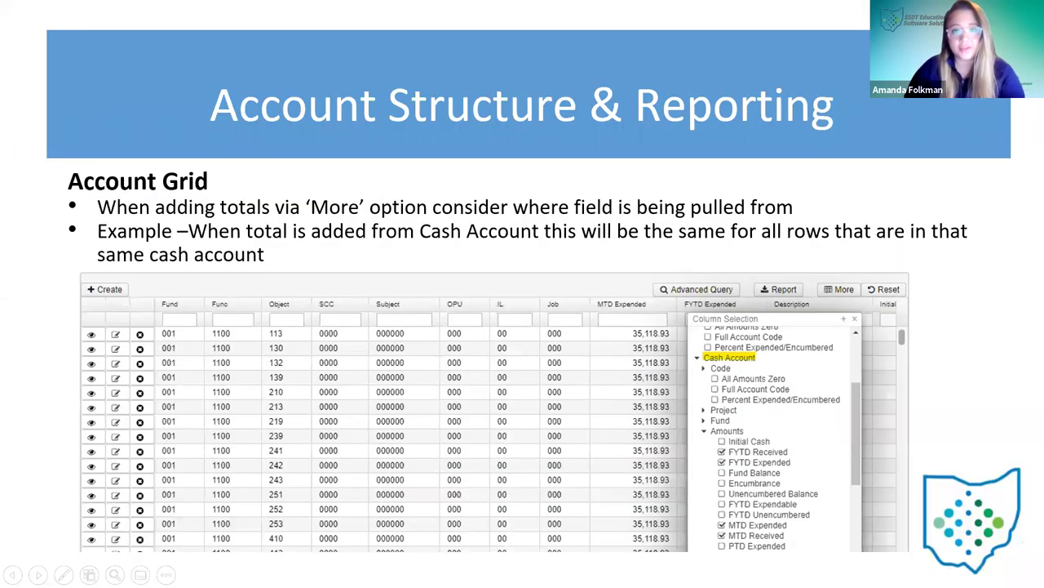
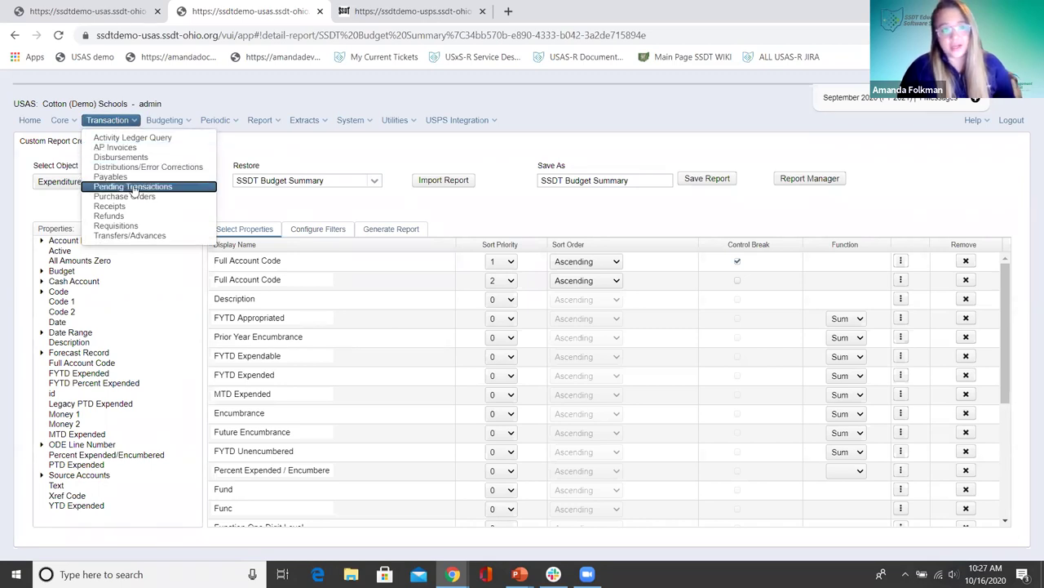
Open the pending transactions in USAS and sort them by type in ascending order
{"action": "left_click", "coordinate": [135, 188]}
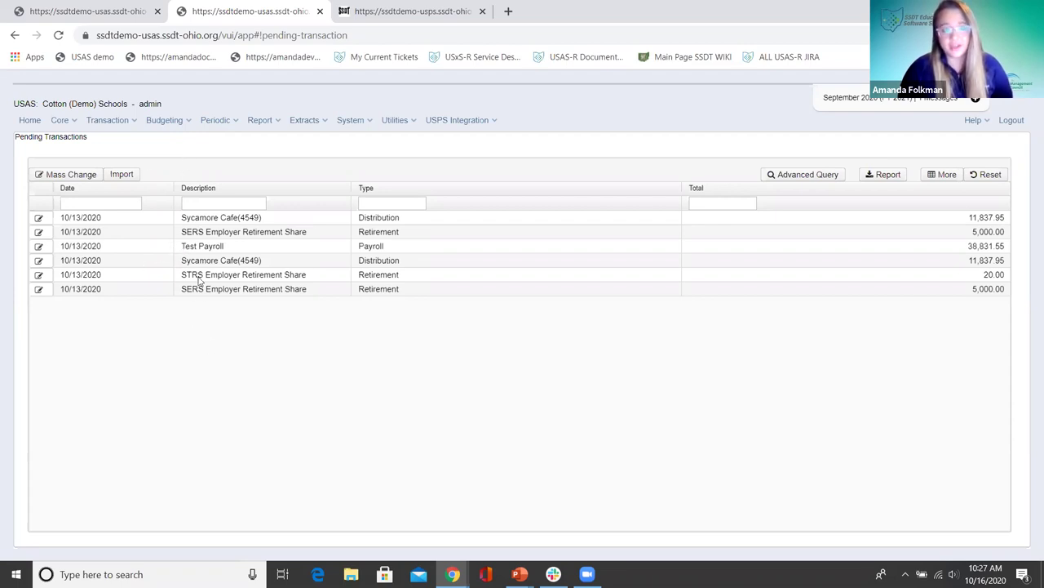
{"action": "left_click", "coordinate": [399, 193]}
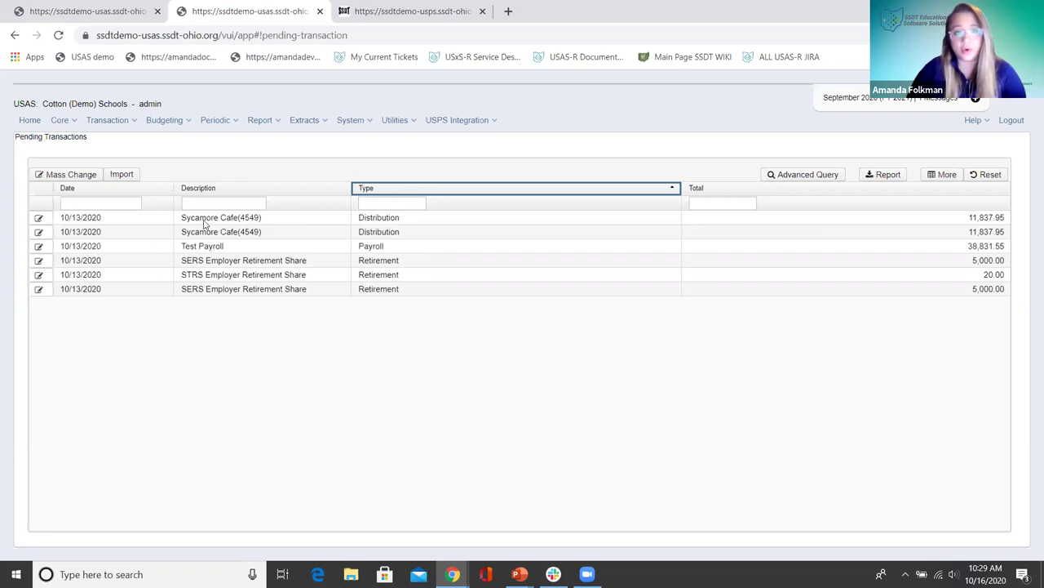
Post the first pending Sycamore Cafe distribution with transaction date 10/16/20 and no payee vendor, and dismiss the resulting messages
{"action": "left_click", "coordinate": [38, 221]}
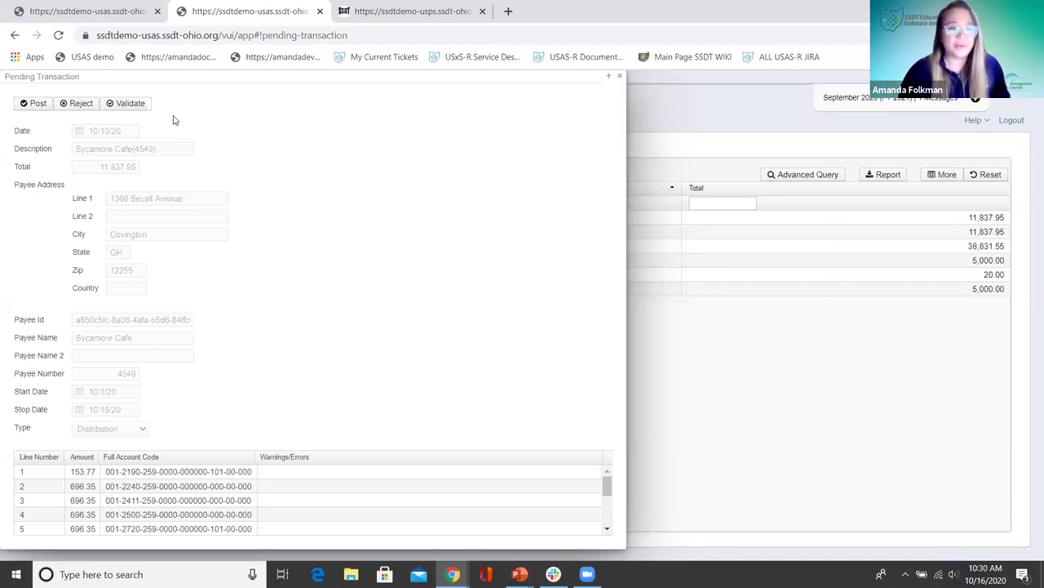
{"action": "left_click", "coordinate": [34, 104]}
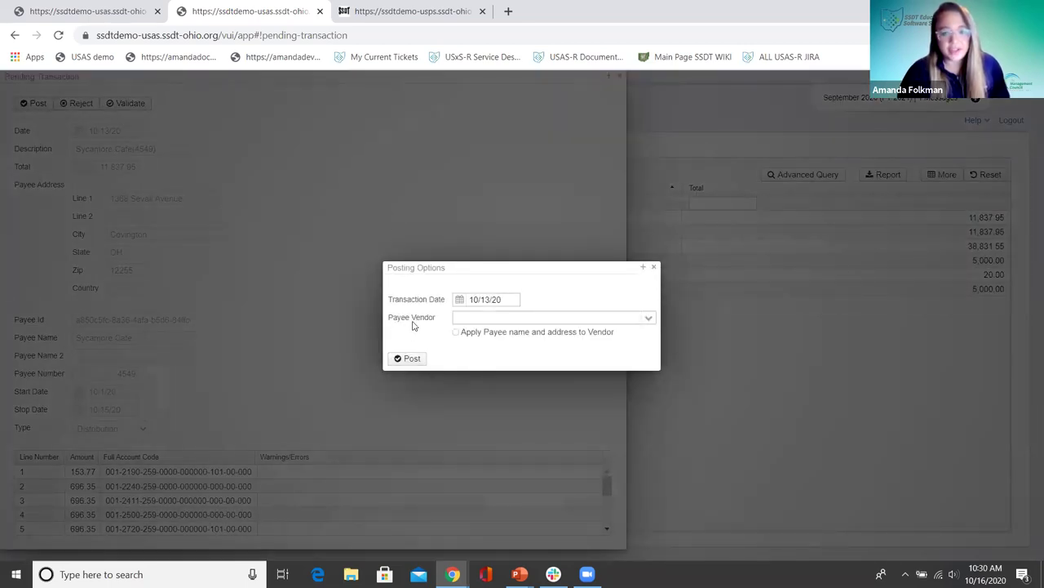
{"action": "mouse_move", "coordinate": [414, 323]}
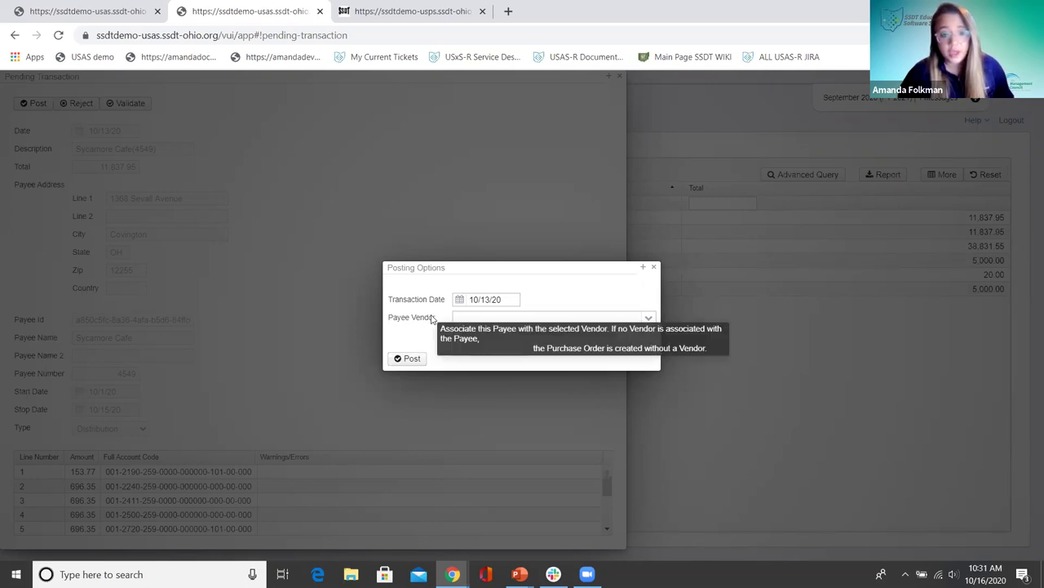
{"action": "left_click", "coordinate": [488, 299]}
{"action": "key", "text": "BackSpace"}
{"action": "type", "text": "6"}
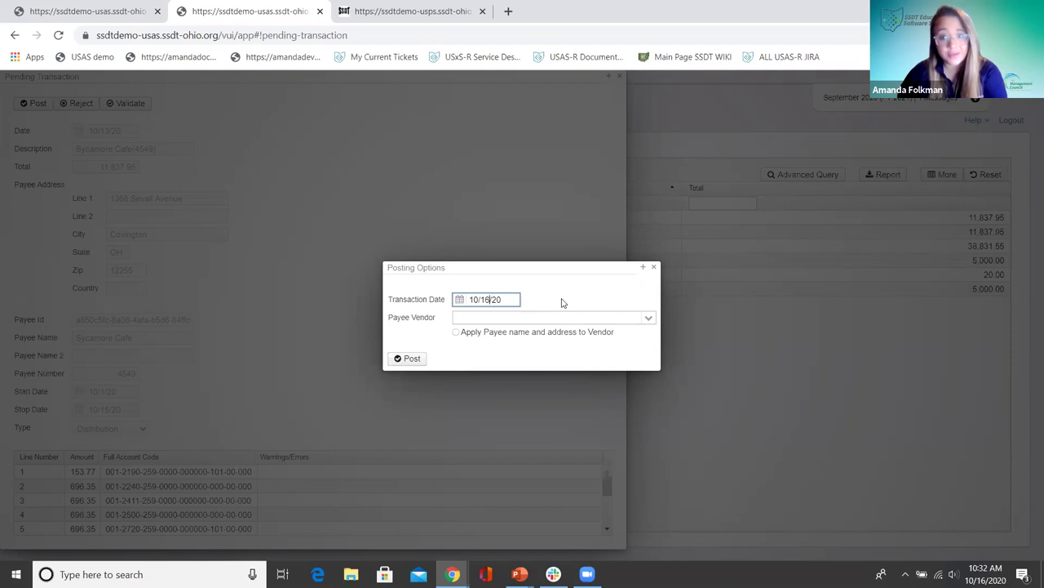
{"action": "left_click", "coordinate": [404, 360]}
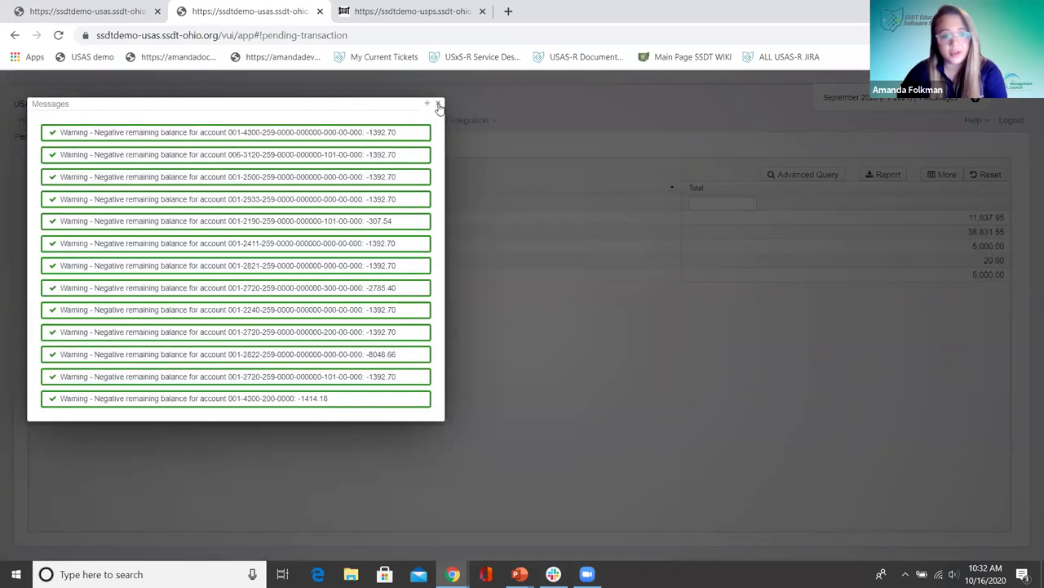
{"action": "left_click", "coordinate": [438, 105]}
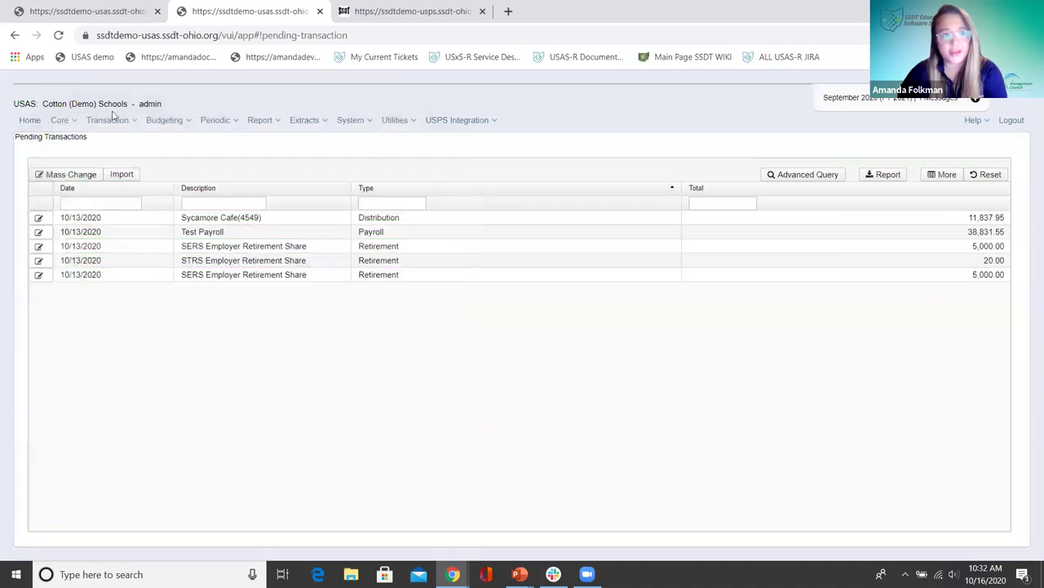
Open the purchase orders and view the details of the Sycamore Cafe order dated 10/16/2020
{"action": "left_click", "coordinate": [112, 122]}
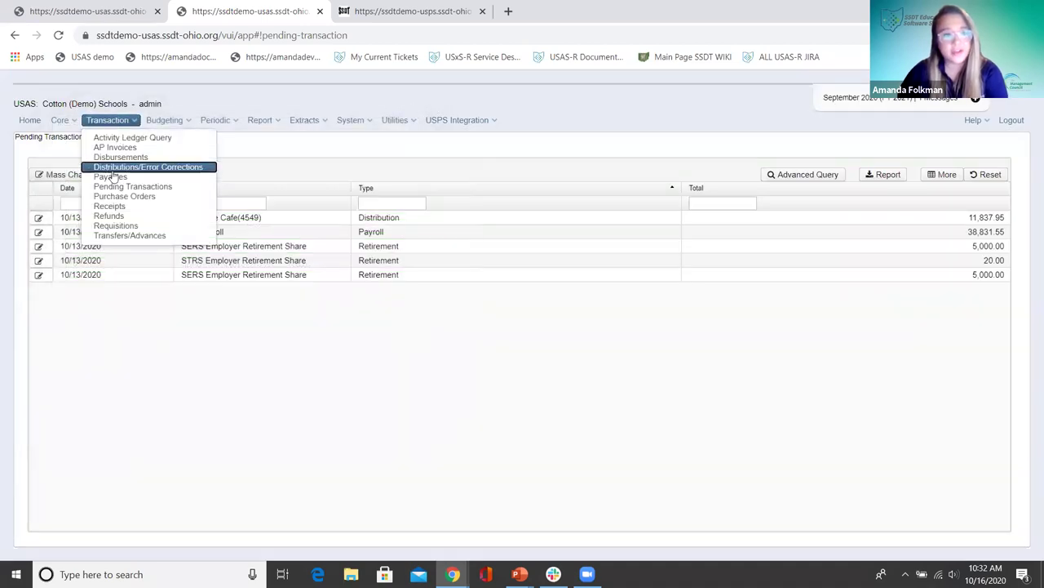
{"action": "left_click", "coordinate": [123, 197]}
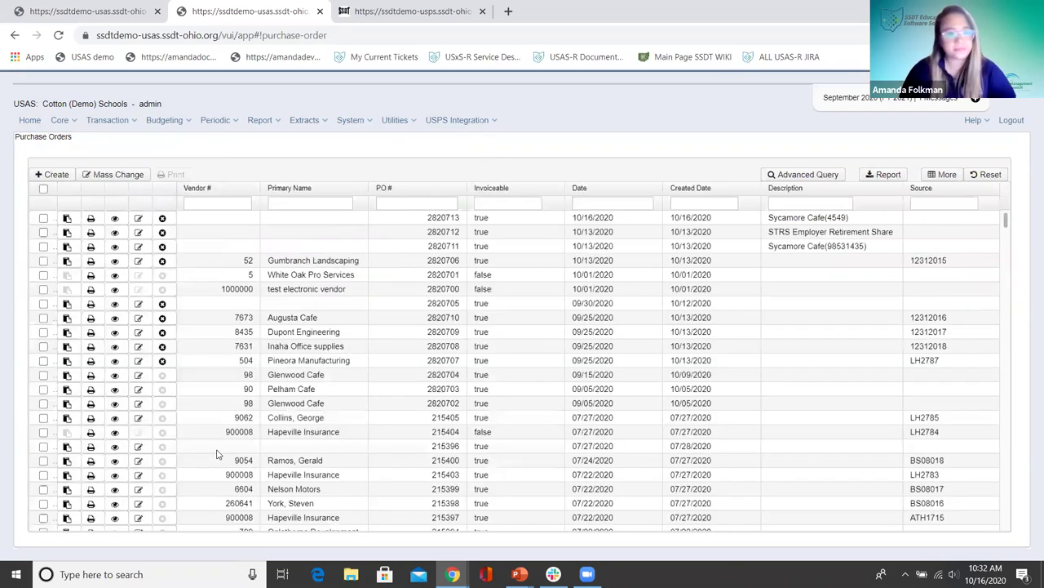
{"action": "left_click", "coordinate": [114, 219]}
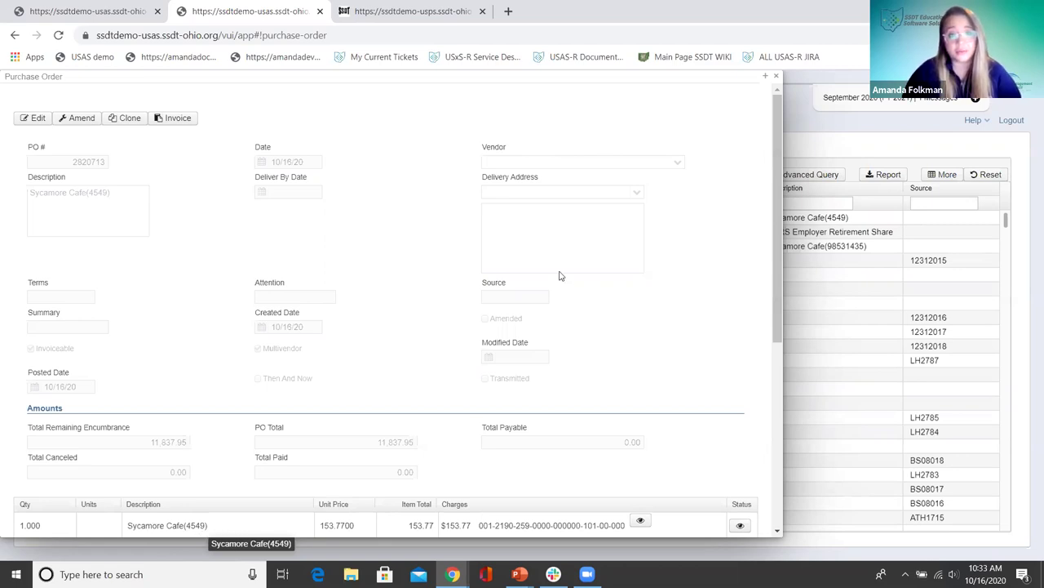
Close the purchase order details, return to the pending transactions and sort them by type in ascending order
{"action": "left_click", "coordinate": [776, 78]}
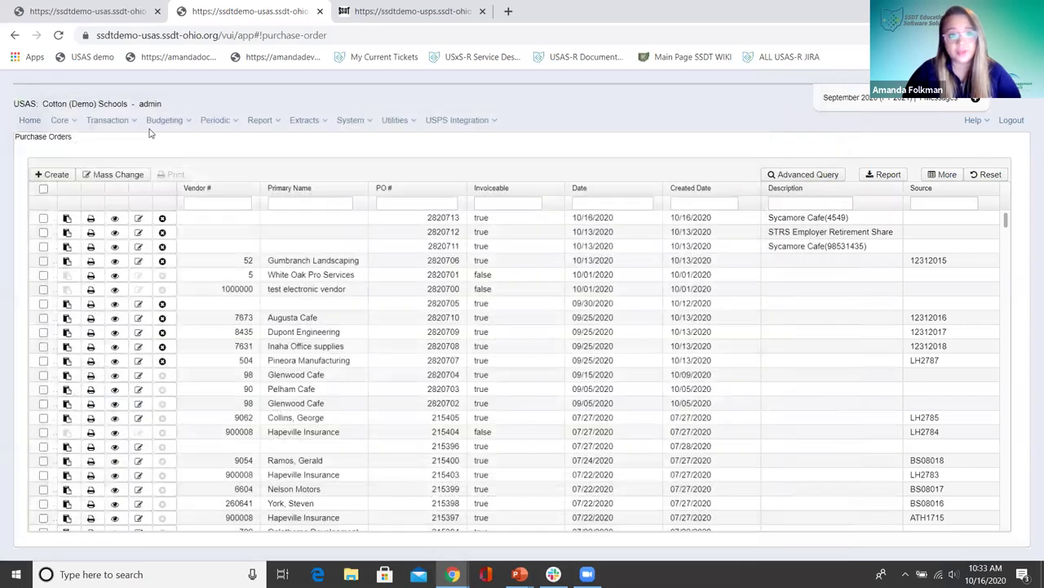
{"action": "left_click", "coordinate": [109, 121]}
{"action": "left_click", "coordinate": [145, 195]}
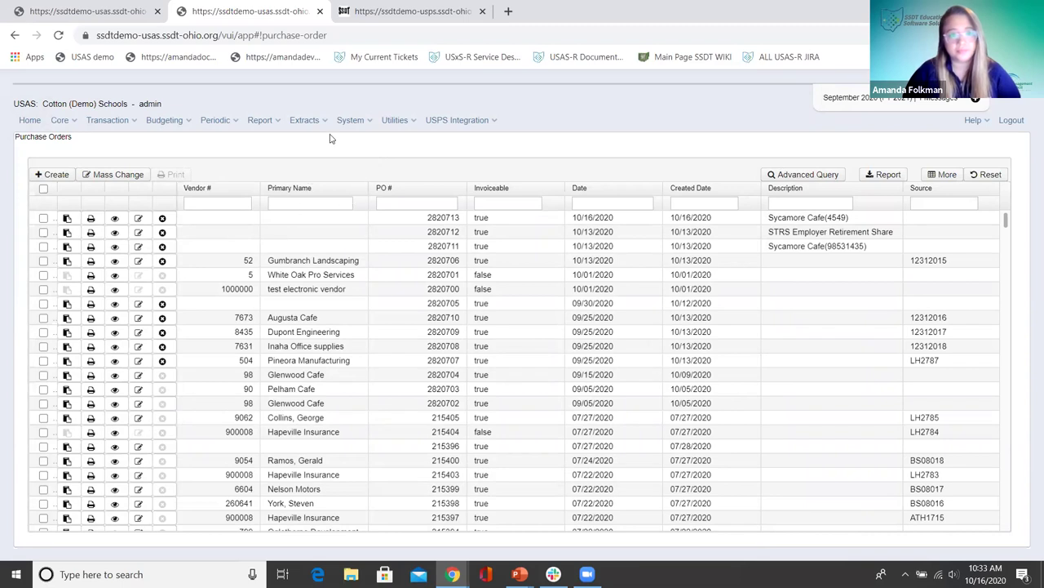
{"action": "left_click", "coordinate": [110, 120]}
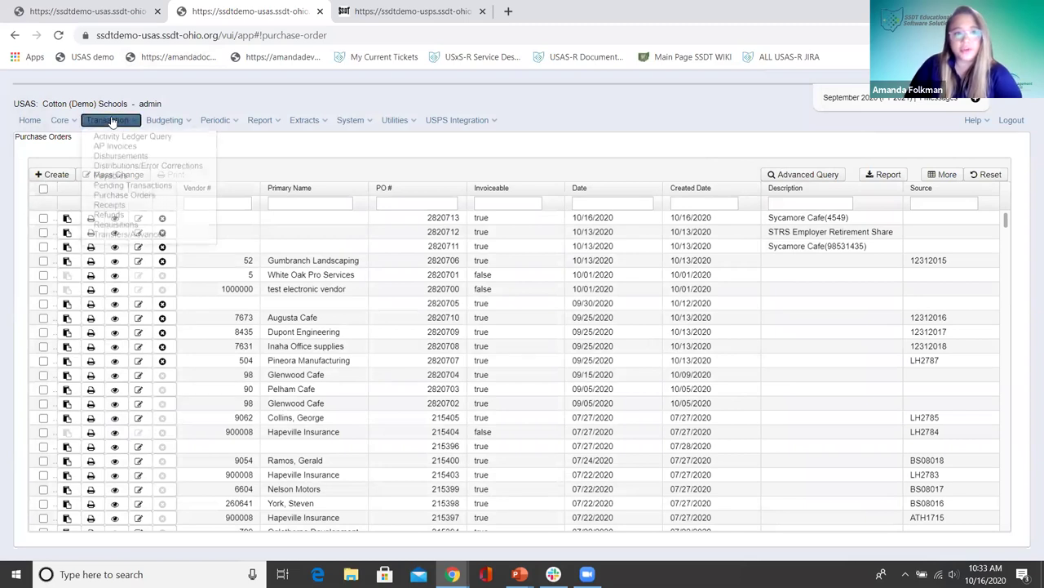
{"action": "left_click", "coordinate": [131, 186]}
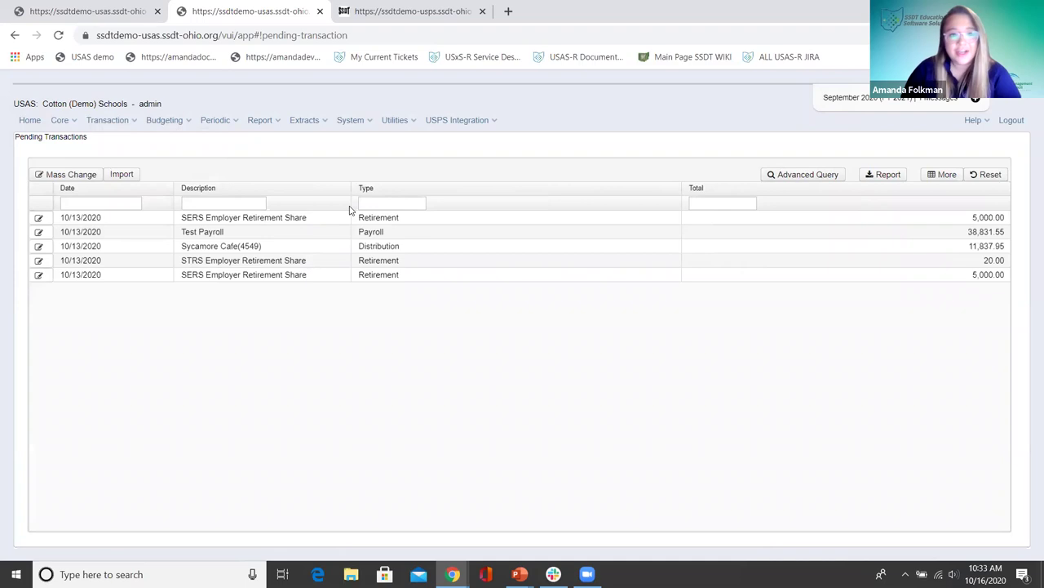
{"action": "left_click", "coordinate": [372, 191]}
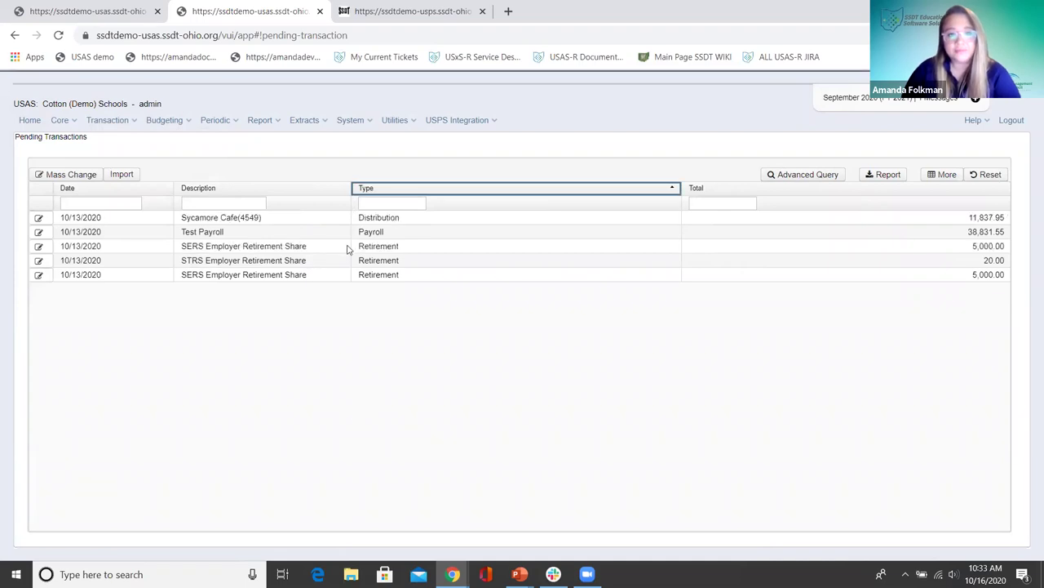
Start posting the pending Sycamore Cafe distribution and set its transaction date to 10/16/20
{"action": "left_click", "coordinate": [46, 224]}
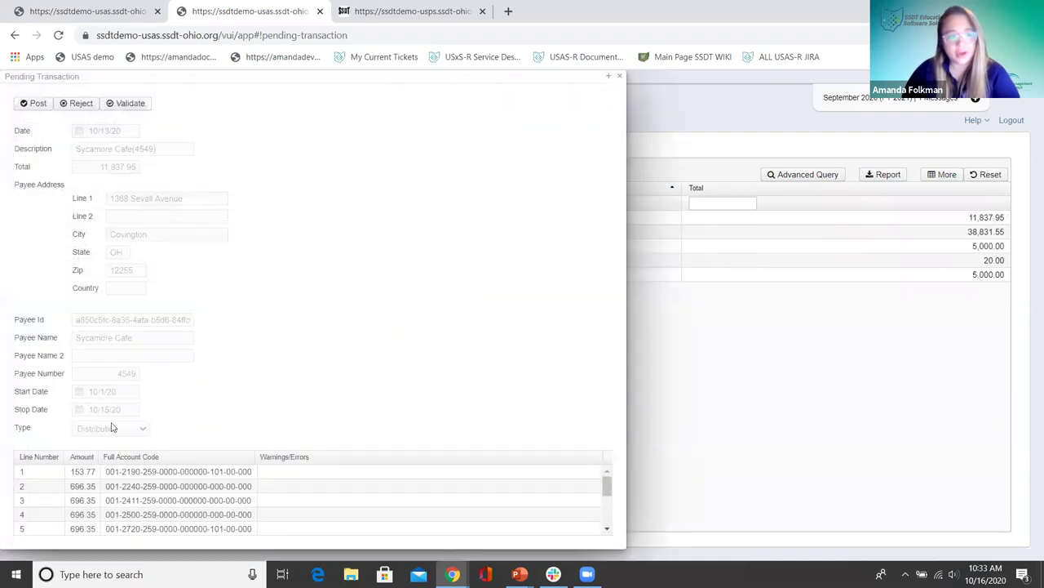
{"action": "left_click", "coordinate": [37, 104]}
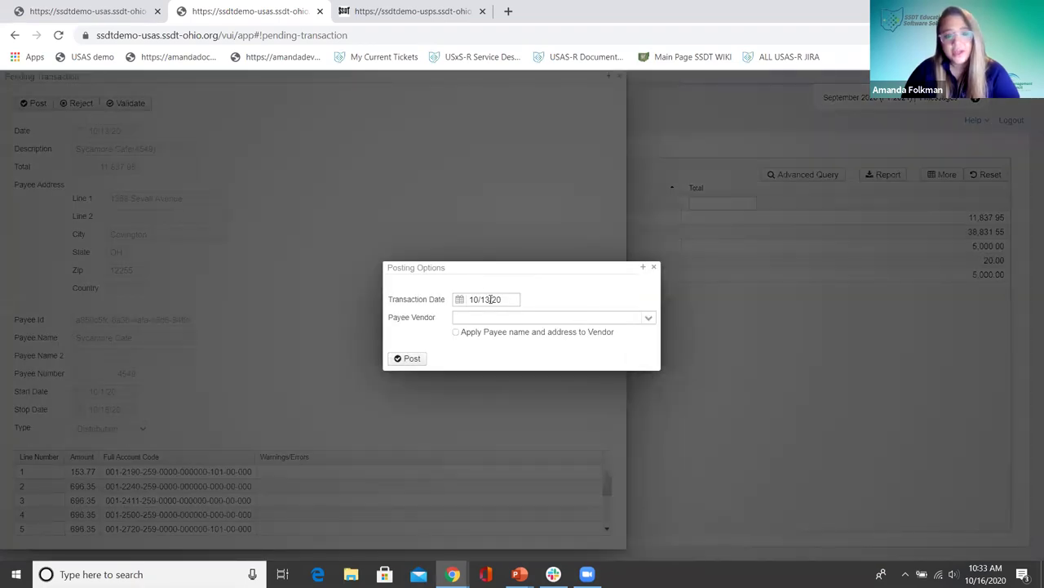
{"action": "left_click", "coordinate": [490, 300]}
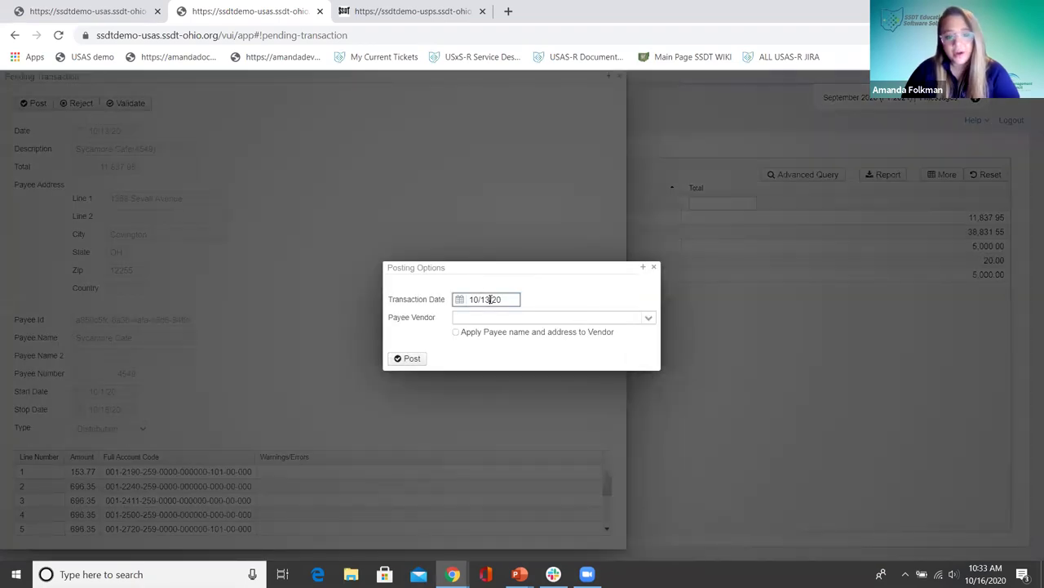
{"action": "key", "text": "BackSpace"}
{"action": "type", "text": "6"}
Select Sycamore Bakery as payee vendor, apply the payee name and address to the vendor, and post the distribution, dismissing the messages
{"action": "left_click", "coordinate": [506, 315]}
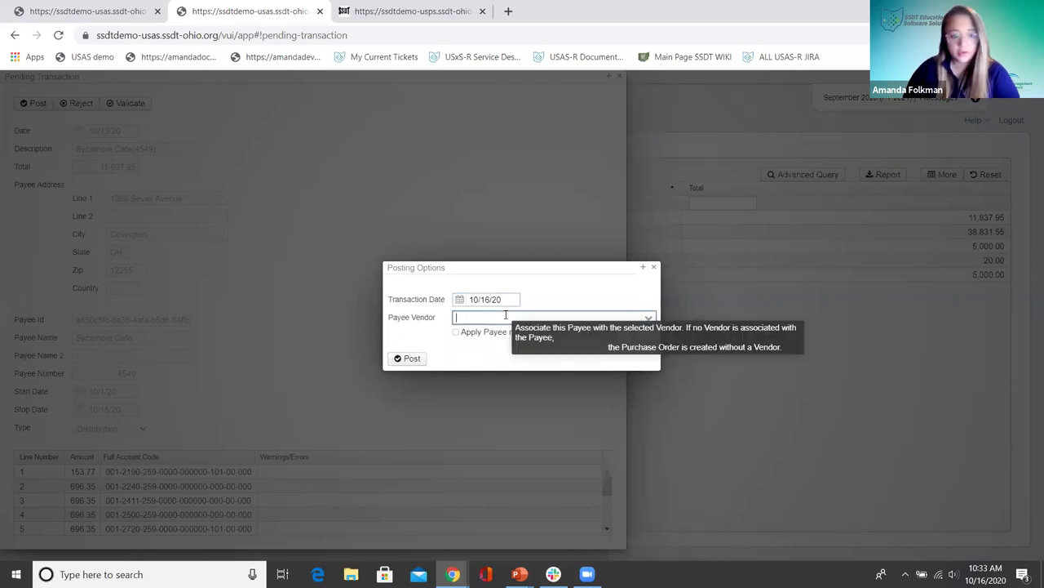
{"action": "type", "text": "4549"}
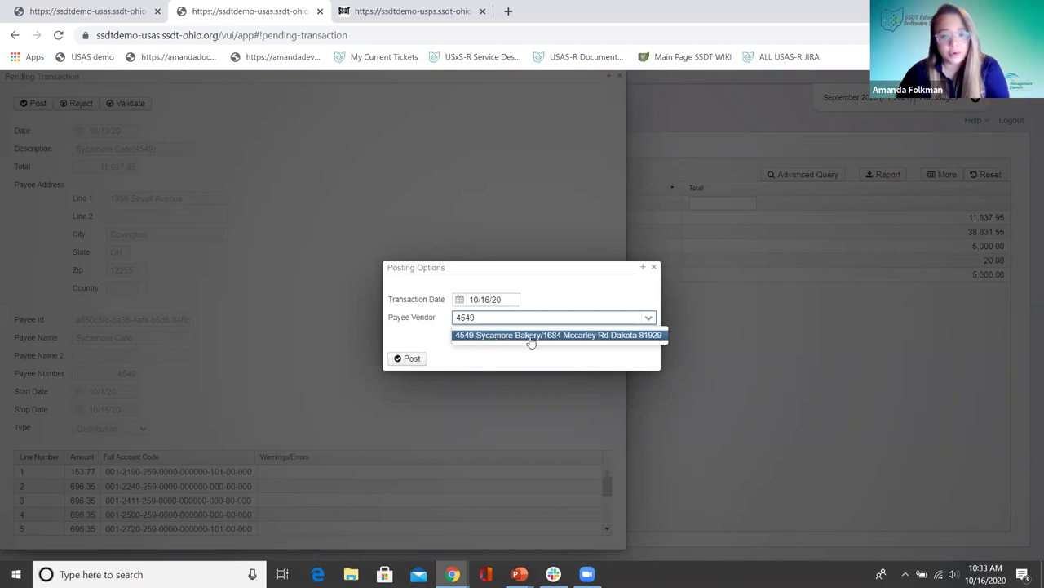
{"action": "left_click", "coordinate": [532, 341]}
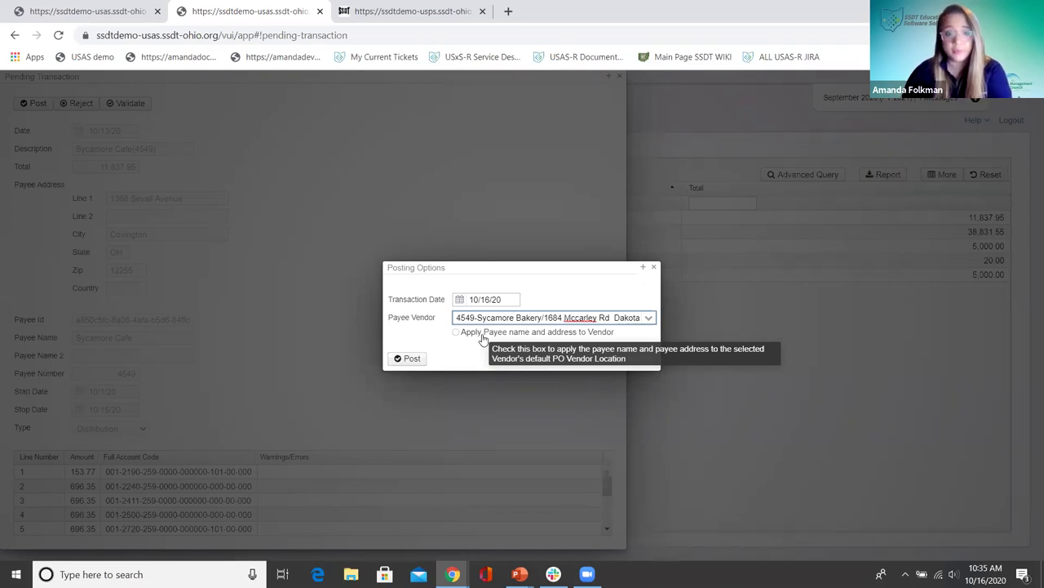
{"action": "left_click", "coordinate": [456, 333]}
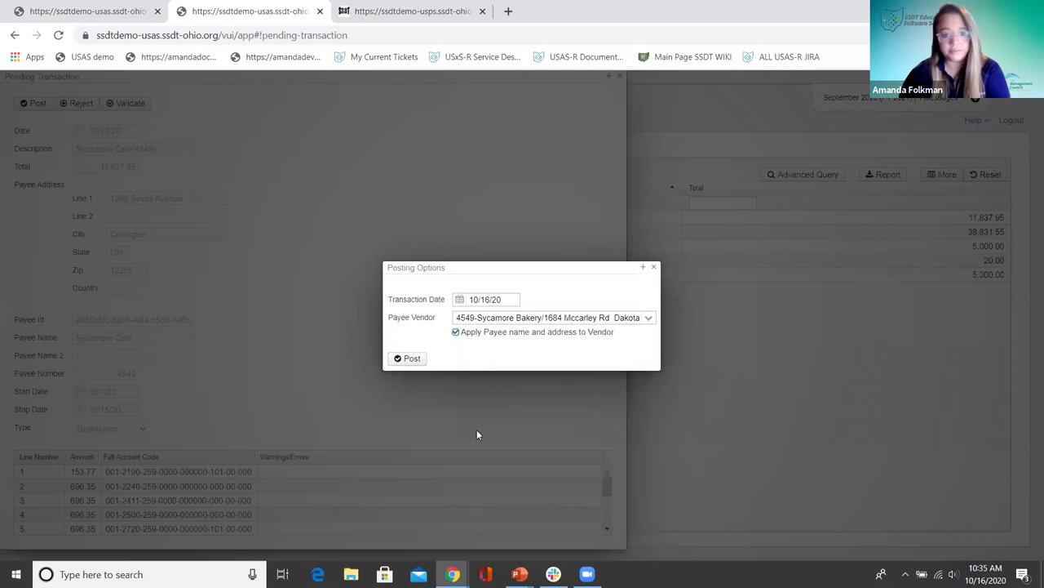
{"action": "left_click", "coordinate": [410, 359]}
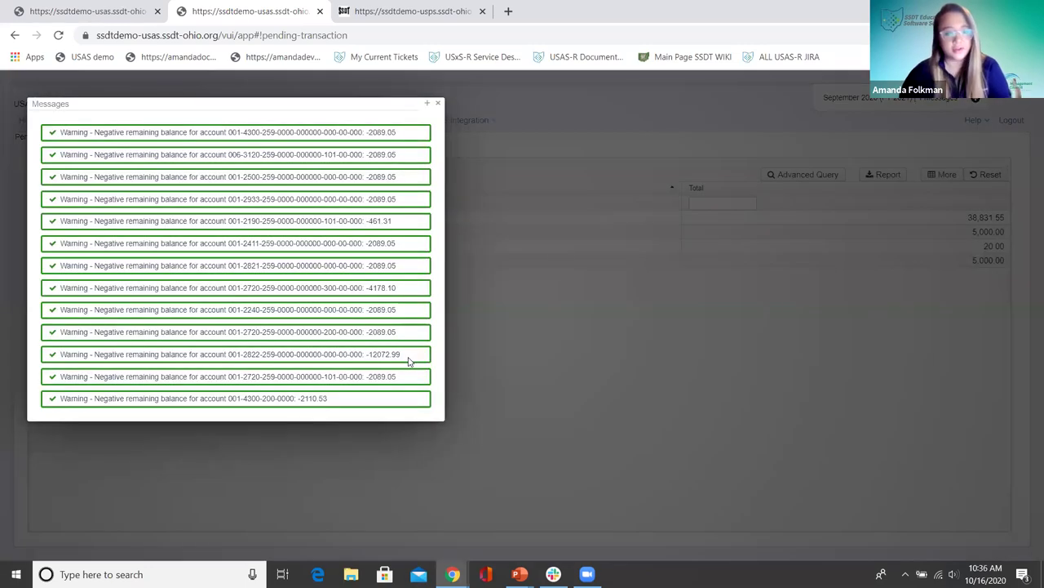
{"action": "left_click", "coordinate": [439, 103]}
Open the purchase orders, review the details of the Sycamore Bakery order dated 10/16/2020, and close them
{"action": "left_click", "coordinate": [110, 123]}
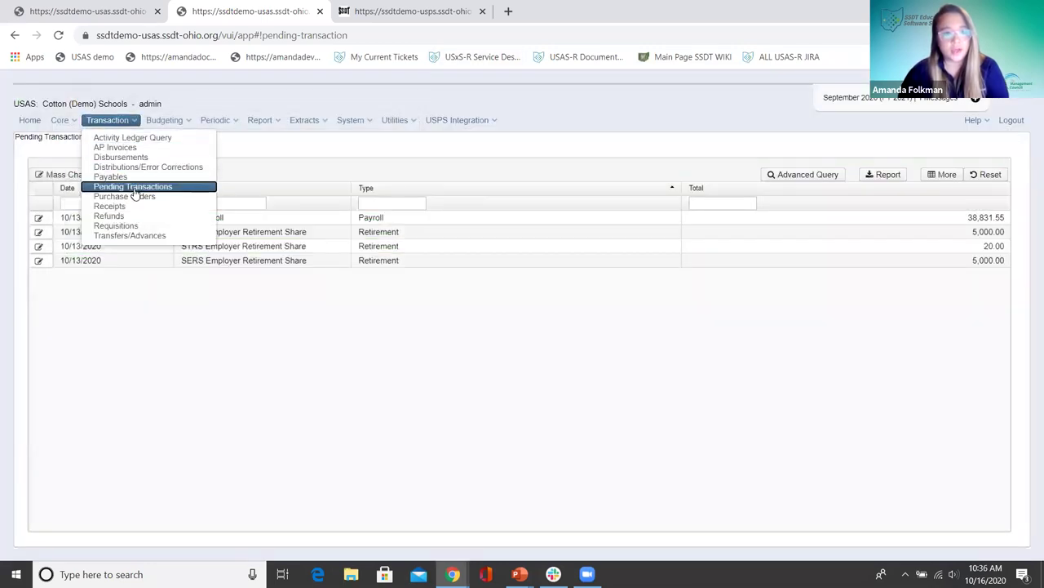
{"action": "left_click", "coordinate": [132, 196]}
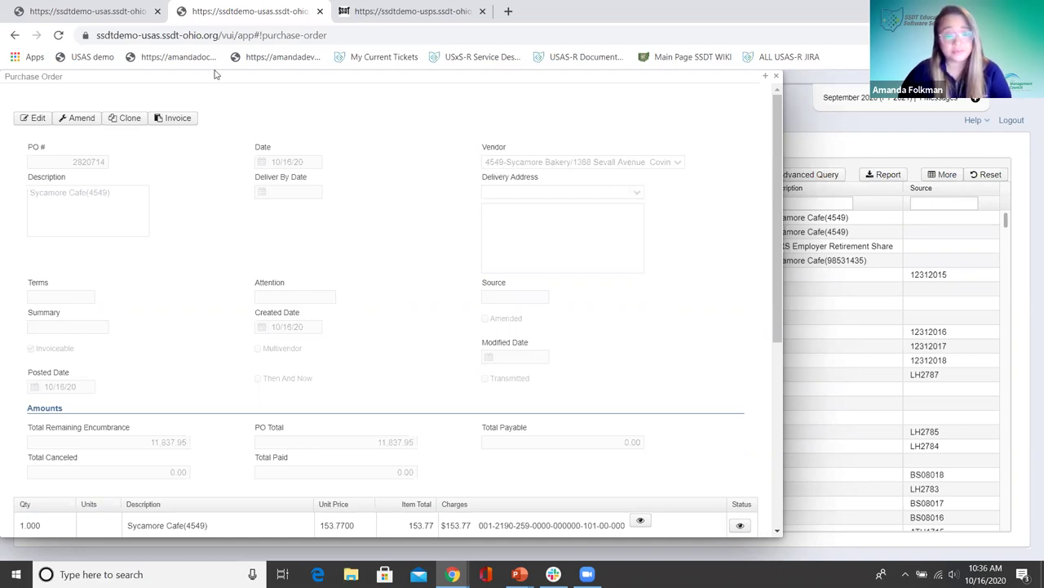
{"action": "left_click", "coordinate": [778, 78]}
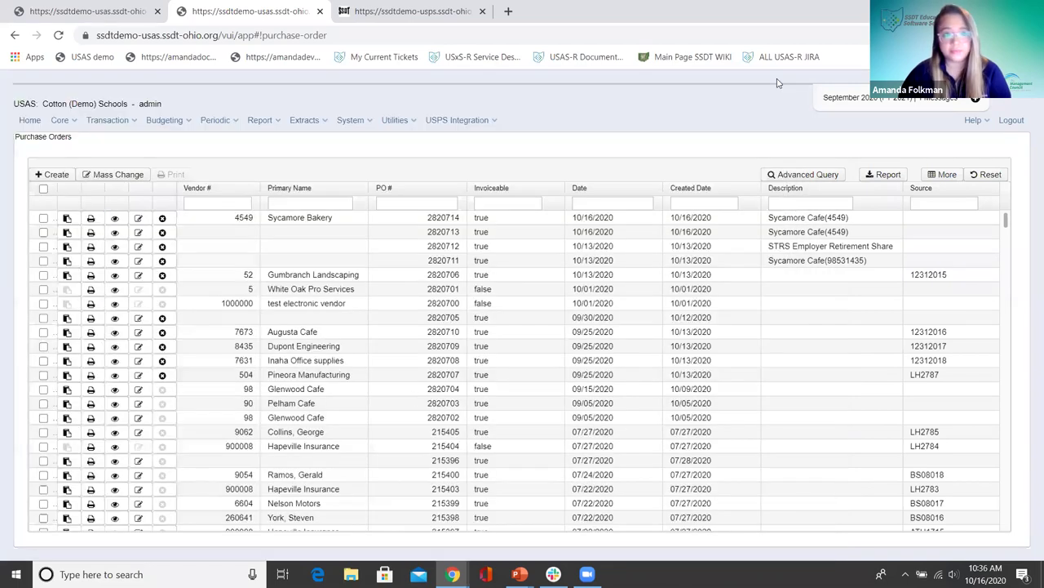
Filter the vendors by Sycamore Bakery's exact vendor number and review its record, including the primary name and locations
{"action": "left_click", "coordinate": [59, 121]}
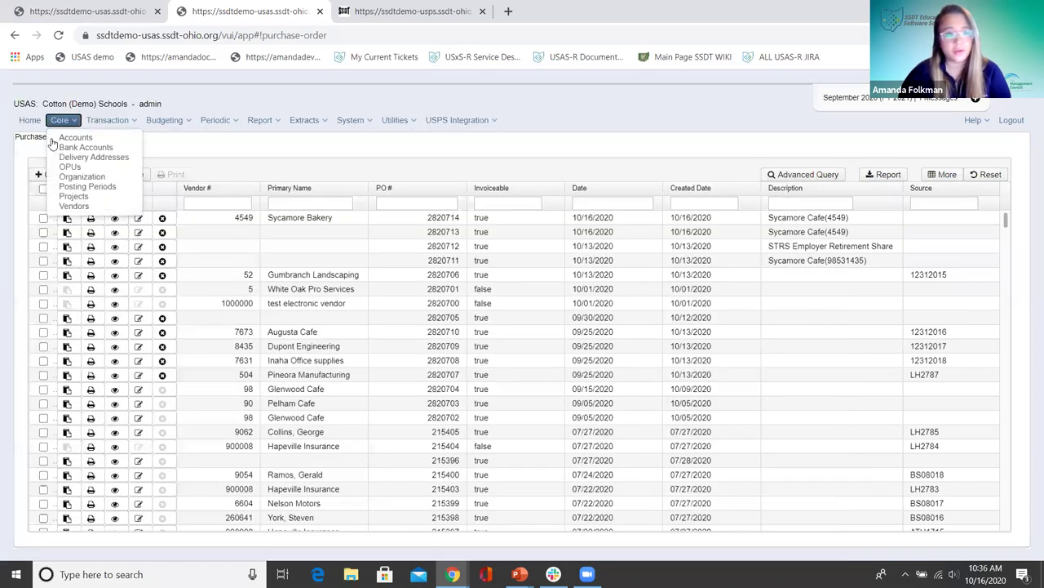
{"action": "left_click", "coordinate": [72, 206]}
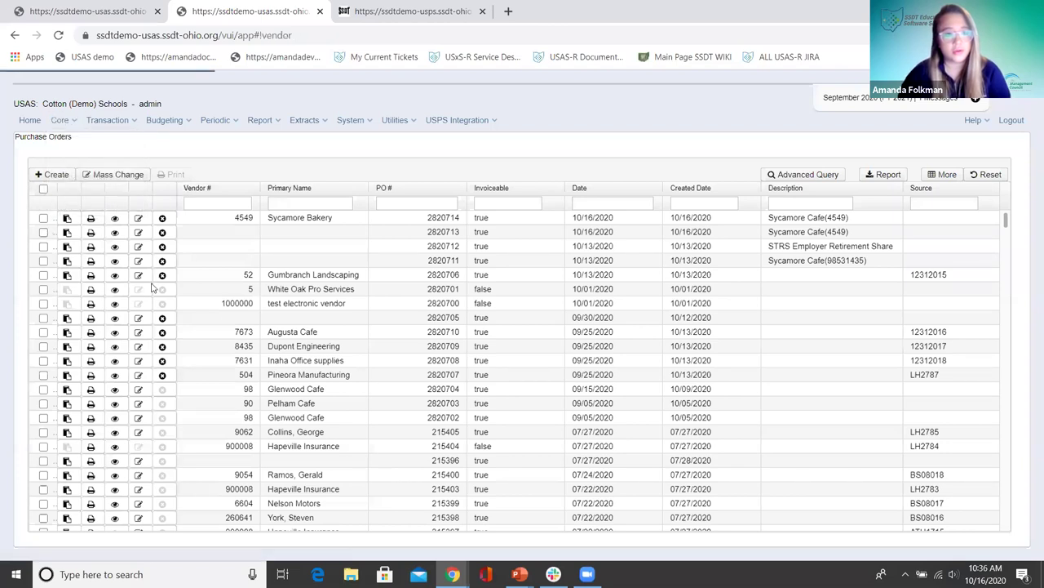
{"action": "left_click", "coordinate": [151, 206]}
{"action": "type", "text": "="}
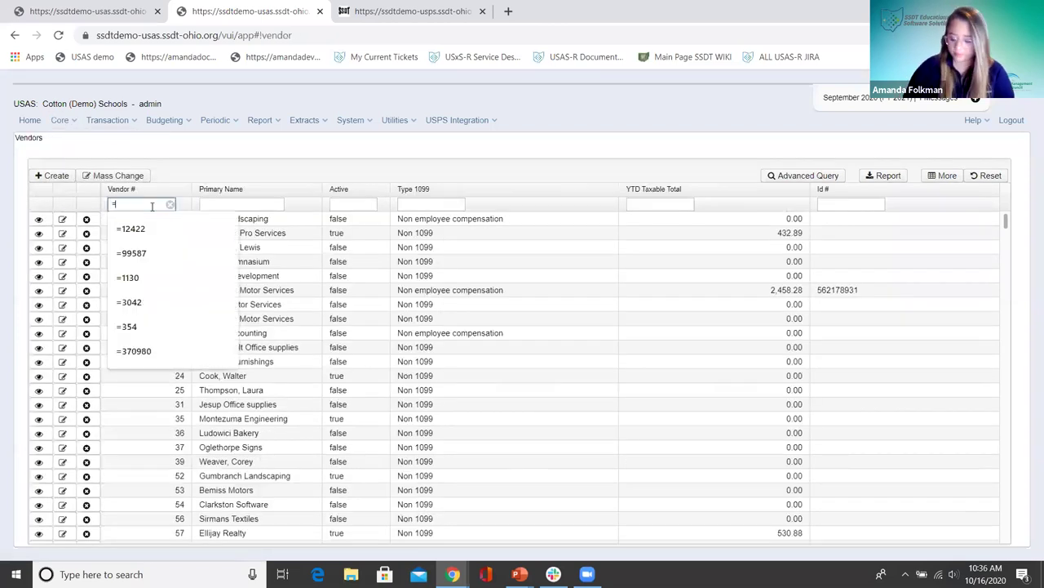
{"action": "type", "text": "4549"}
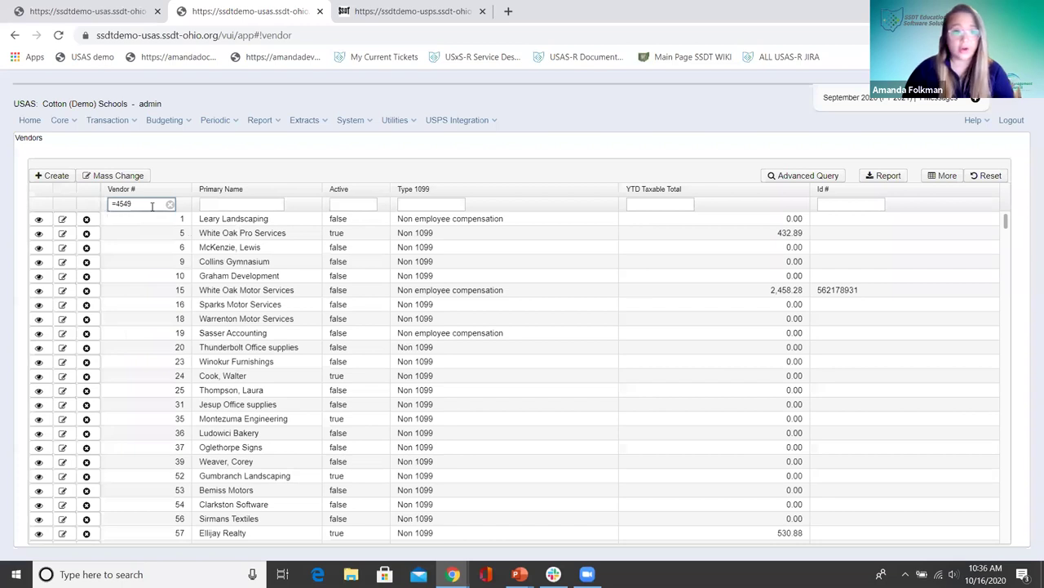
{"action": "left_click", "coordinate": [41, 222]}
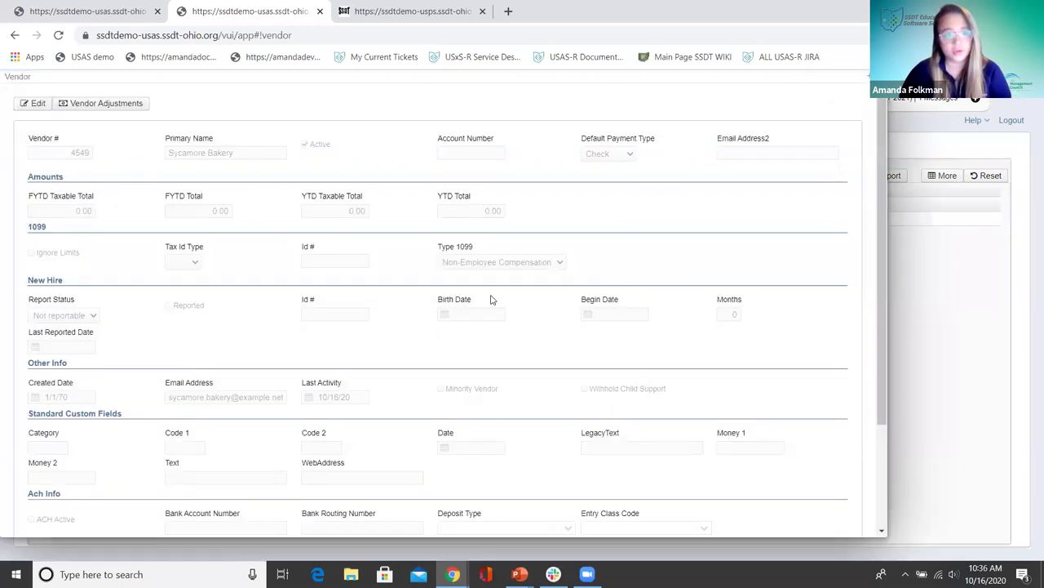
{"action": "scroll", "coordinate": [491, 300], "scroll_direction": "down", "scroll_amount": 1}
{"action": "scroll", "coordinate": [490, 300], "scroll_direction": "up", "scroll_amount": 1}
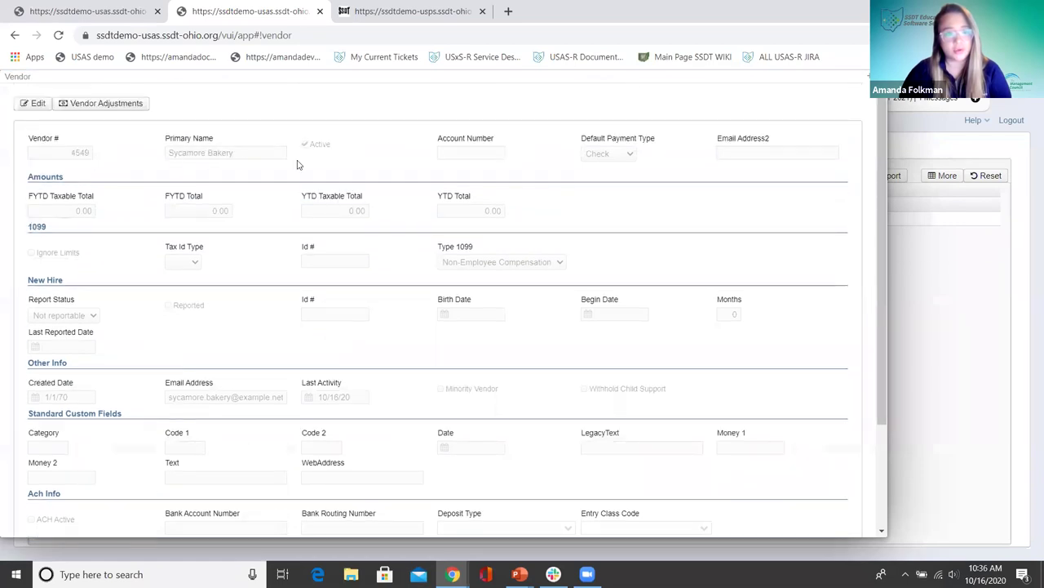
{"action": "scroll", "coordinate": [296, 260], "scroll_direction": "down", "scroll_amount": 2}
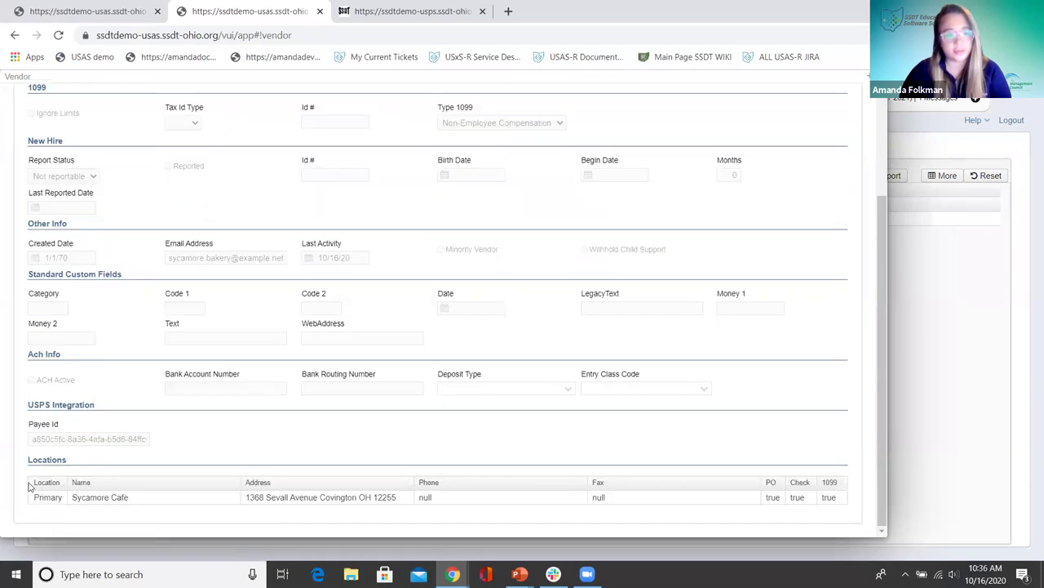
{"action": "scroll", "coordinate": [79, 178], "scroll_direction": "up", "scroll_amount": 2}
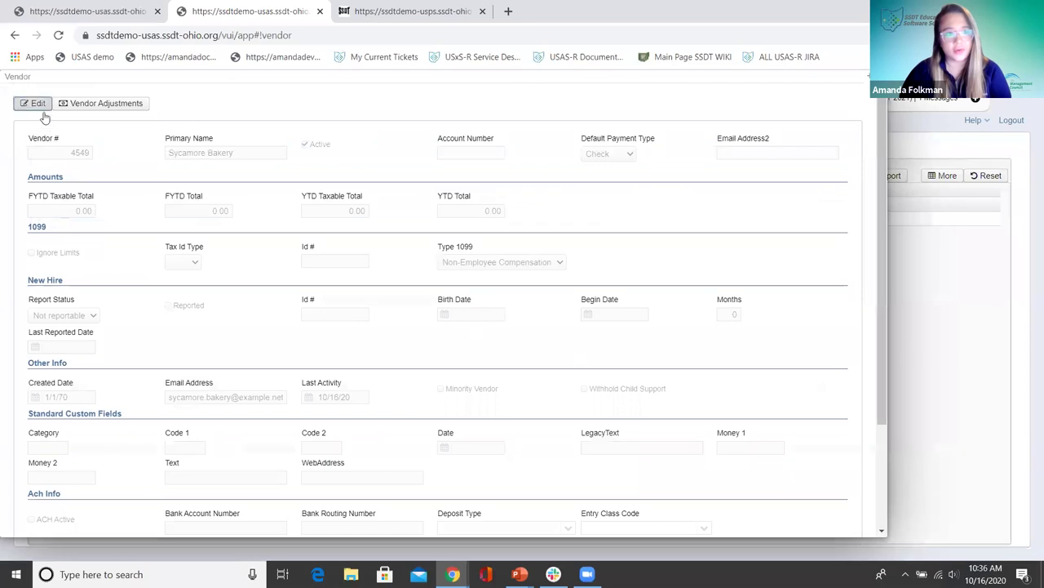
Open the Sycamore Bakery vendor for editing, examine its location name and USPS payee ID, and leave edit mode without changes
{"action": "left_click", "coordinate": [39, 106]}
{"action": "scroll", "coordinate": [405, 431], "scroll_direction": "down", "scroll_amount": 3}
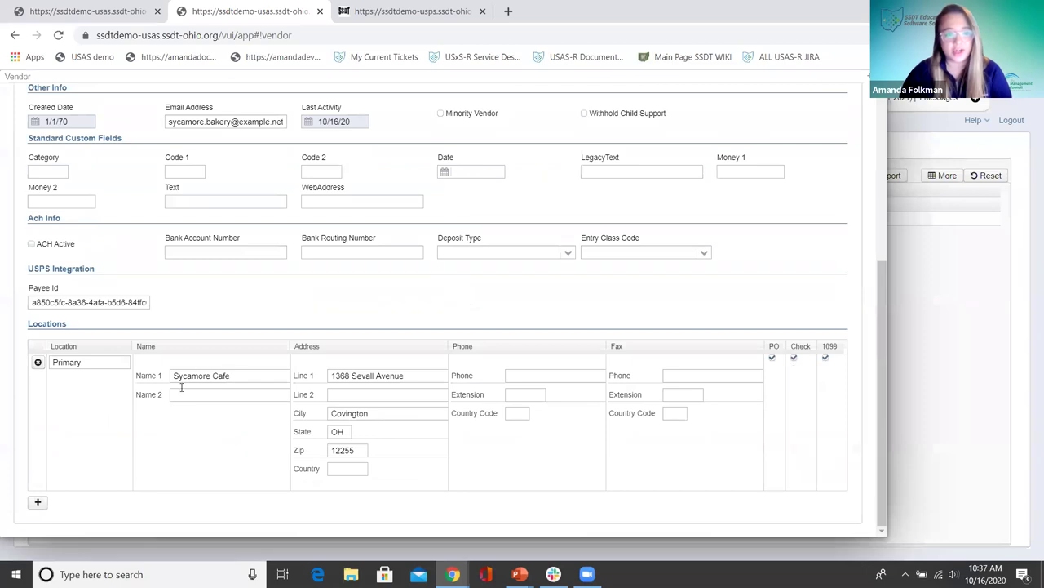
{"action": "triple_click", "coordinate": [241, 375]}
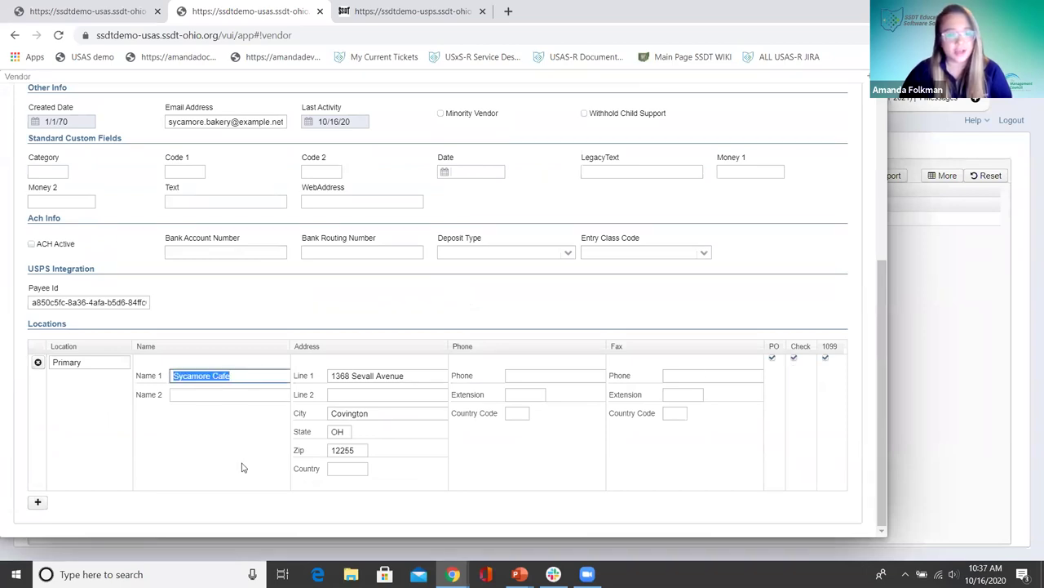
{"action": "left_click", "coordinate": [242, 467]}
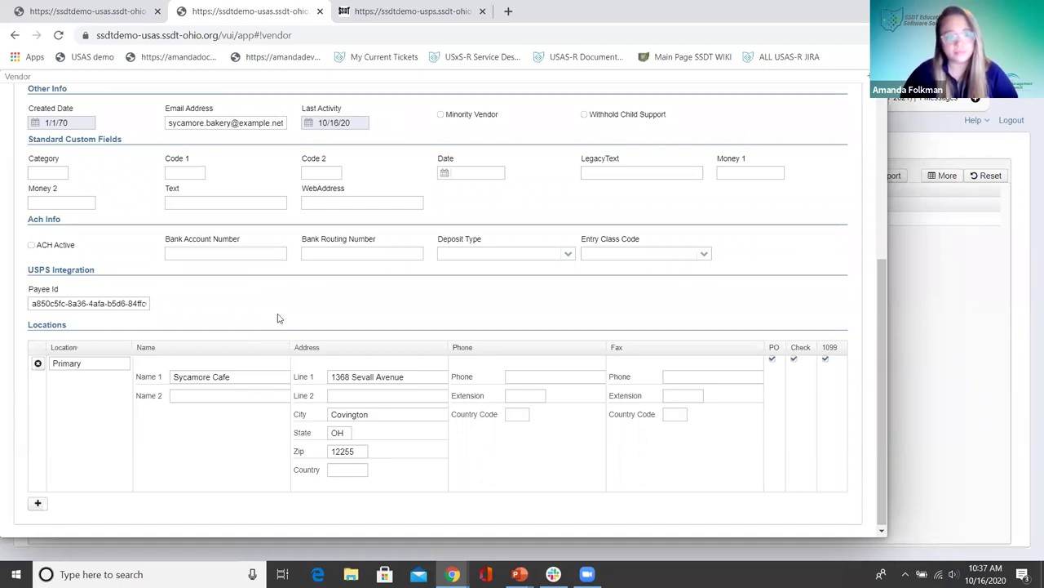
{"action": "left_click_drag", "start_coordinate": [31, 303], "coordinate": [345, 322]}
{"action": "left_click", "coordinate": [80, 304]}
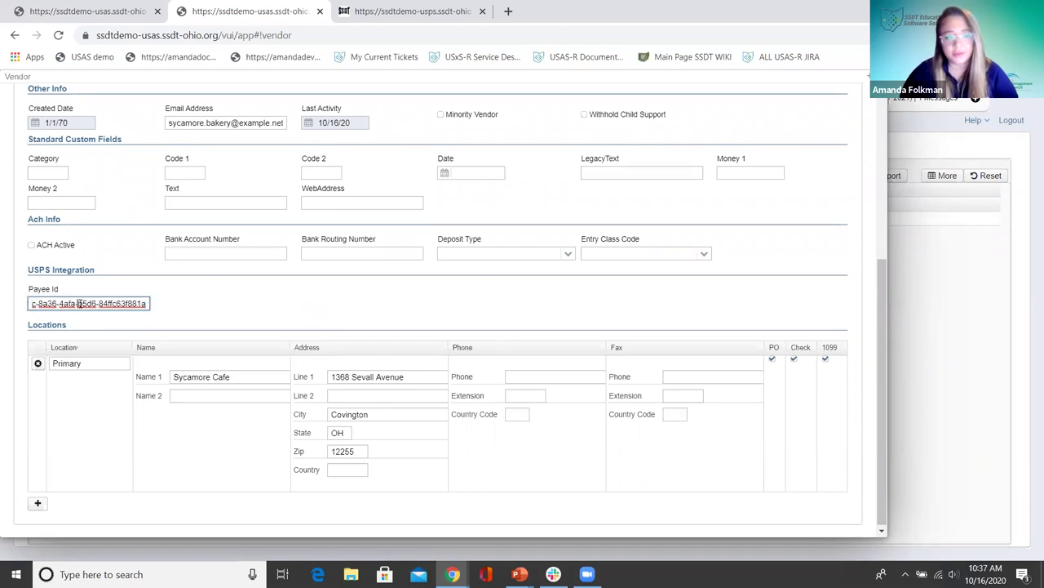
{"action": "left_click_drag", "start_coordinate": [143, 303], "coordinate": [3, 305]}
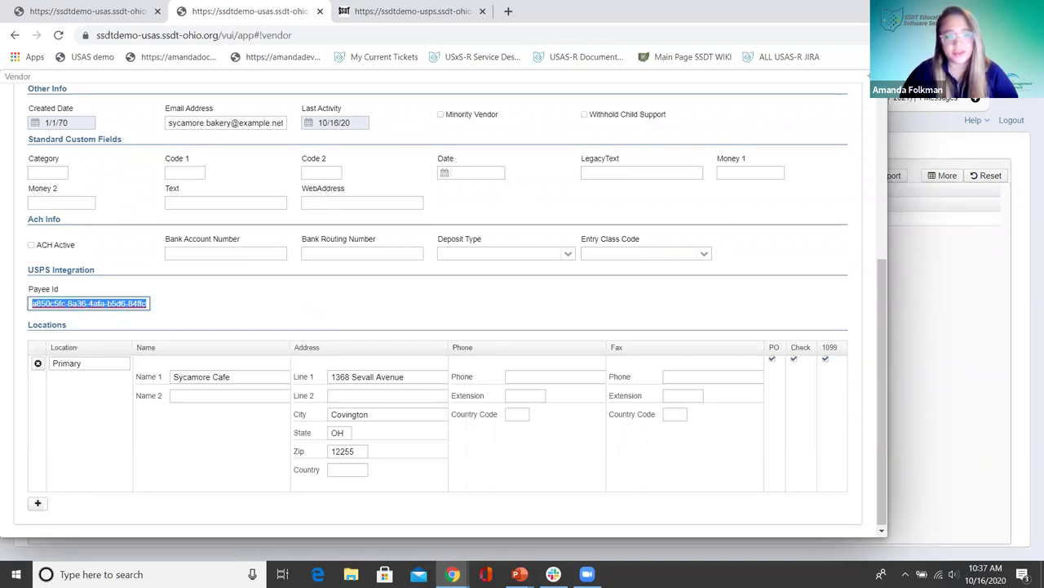
{"action": "left_click", "coordinate": [220, 315]}
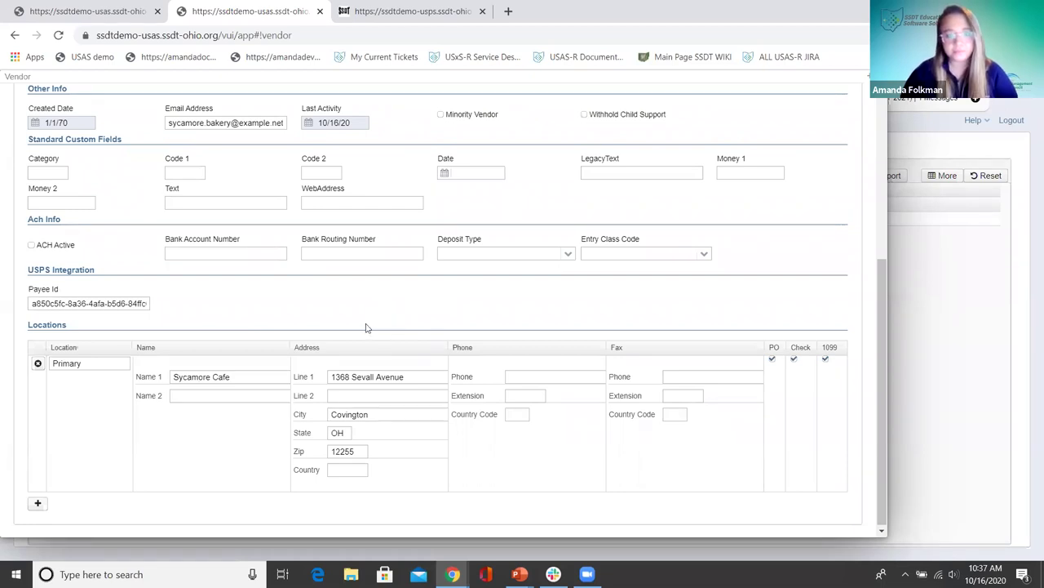
{"action": "scroll", "coordinate": [368, 330], "scroll_direction": "up", "scroll_amount": 1}
{"action": "scroll", "coordinate": [366, 328], "scroll_direction": "up", "scroll_amount": 2}
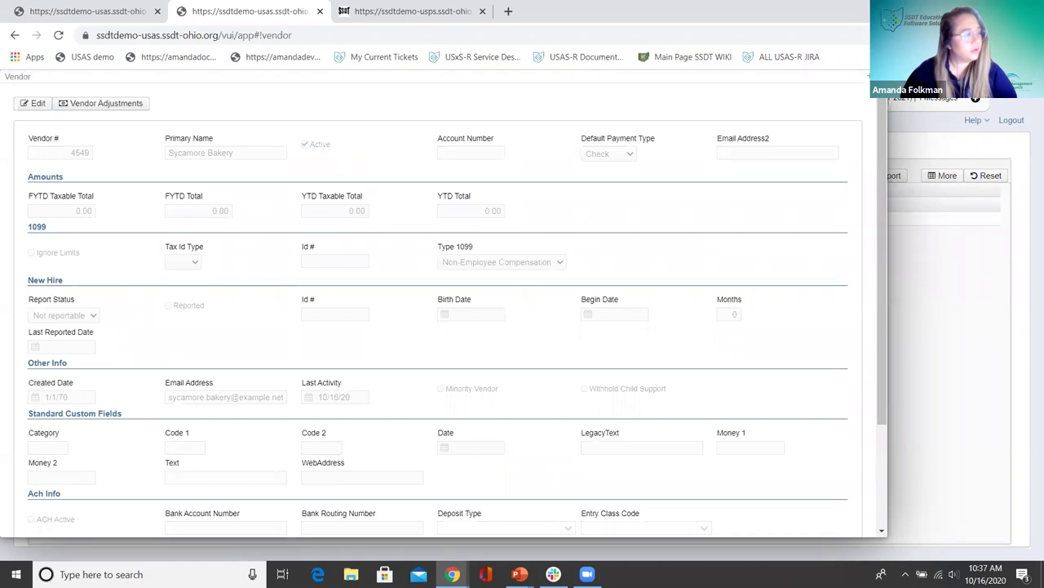
Switch to the USPS application, log in with the prefilled admin credentials and open the payroll item configurations
{"action": "left_click", "coordinate": [386, 12]}
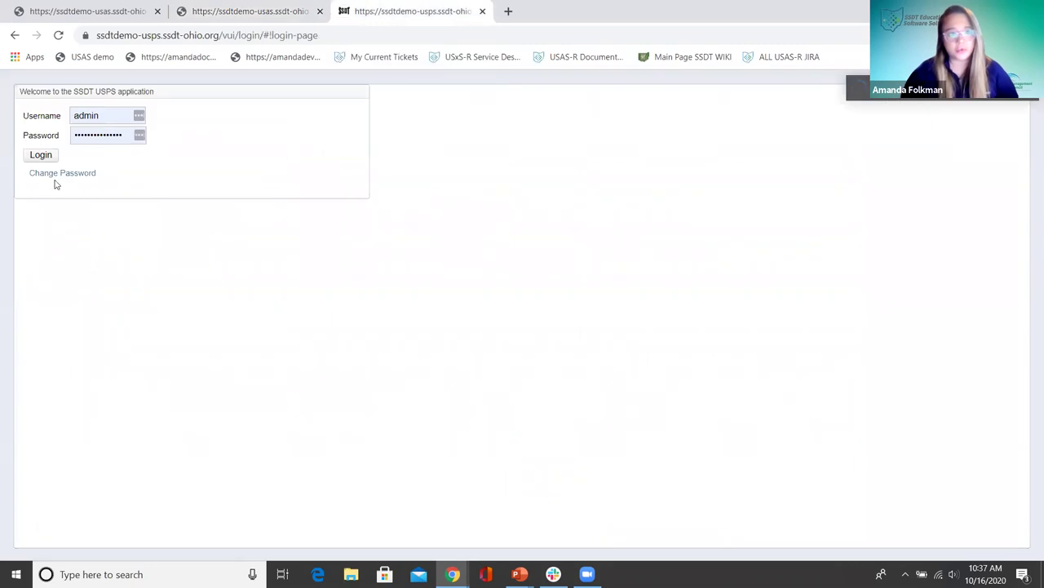
{"action": "left_click", "coordinate": [40, 155]}
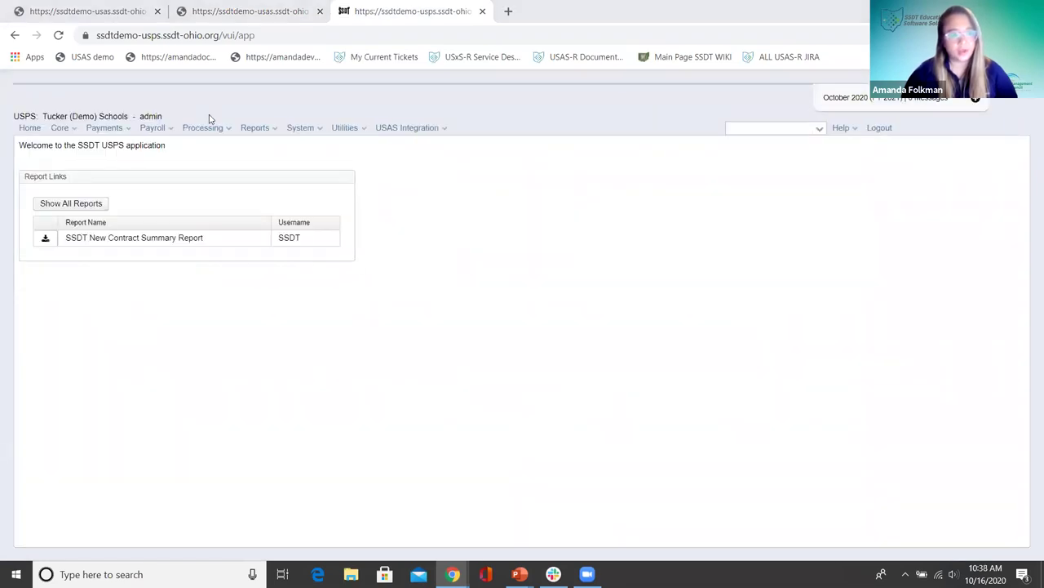
{"action": "left_click", "coordinate": [65, 130]}
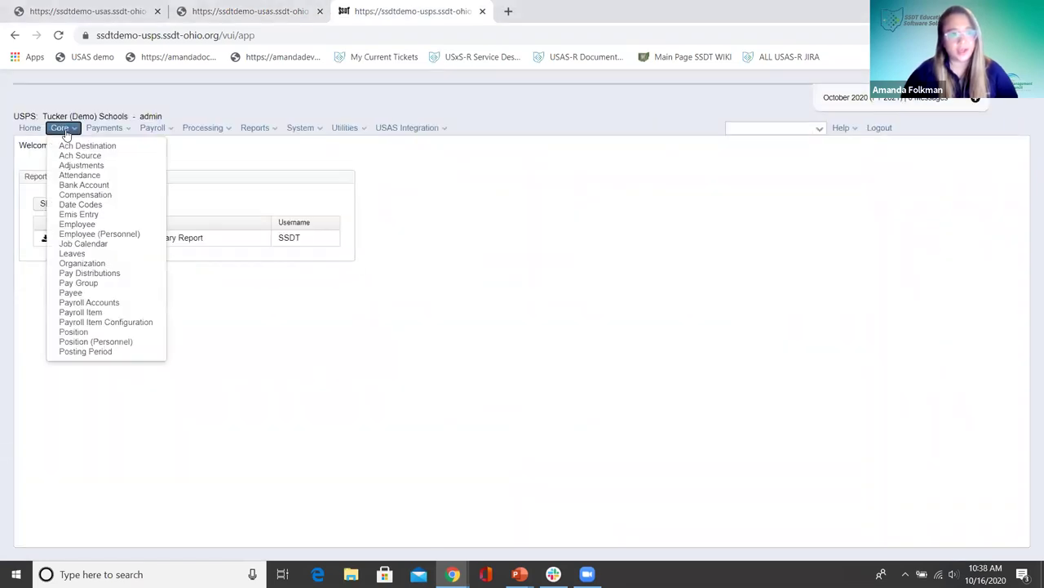
{"action": "left_click", "coordinate": [106, 325]}
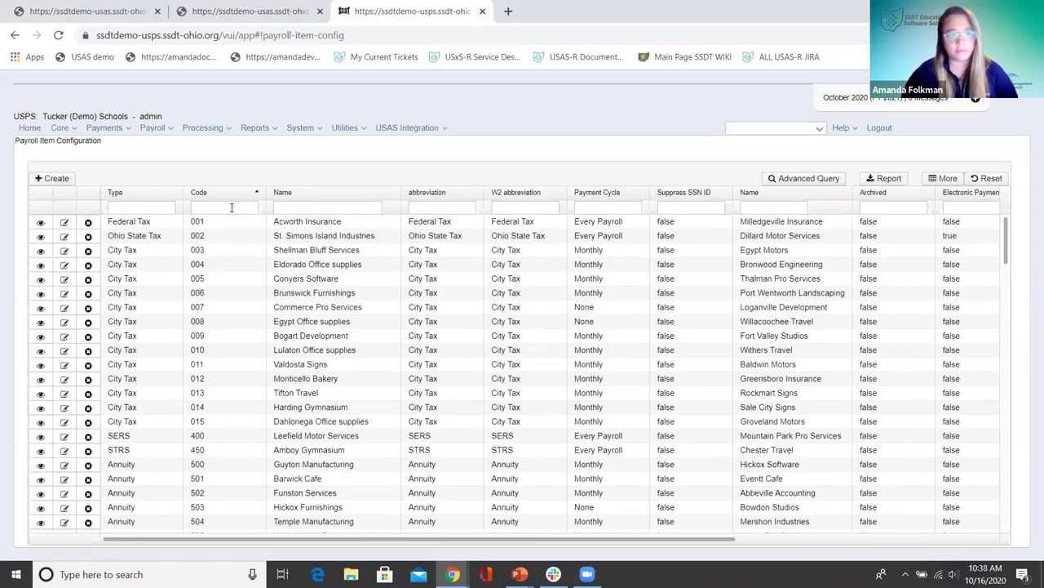
Filter the payroll item configurations by code =543, open that annuity item for editing, examine its payee, and close it unchanged
{"action": "left_click", "coordinate": [231, 208]}
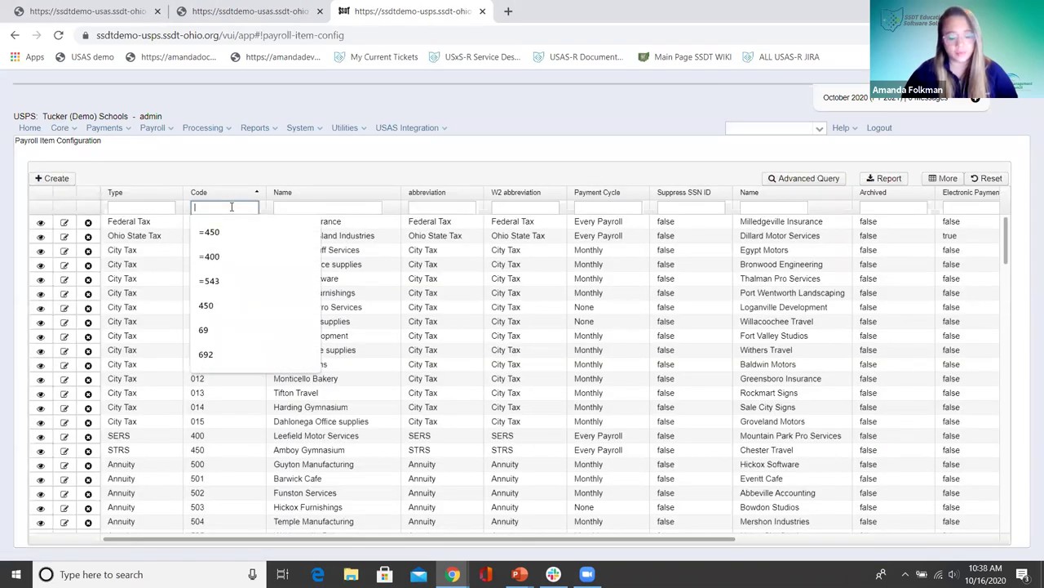
{"action": "type", "text": "=543"}
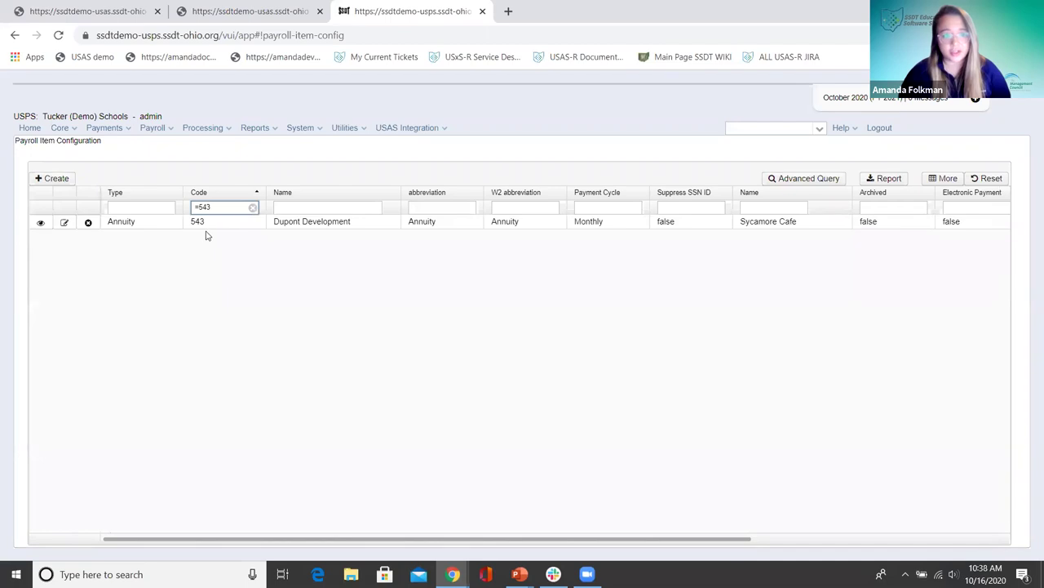
{"action": "left_click", "coordinate": [41, 222]}
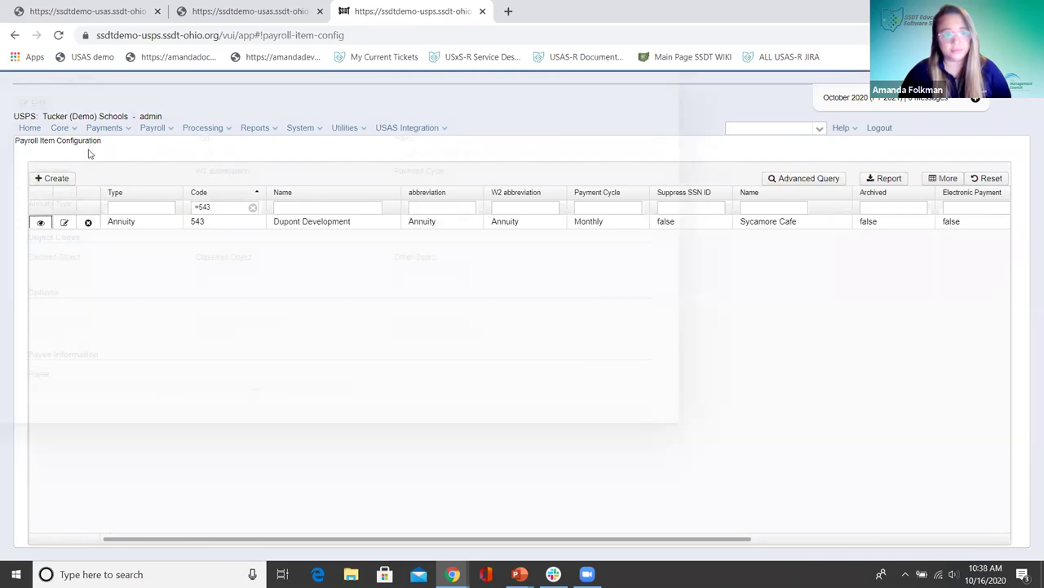
{"action": "left_click", "coordinate": [39, 103]}
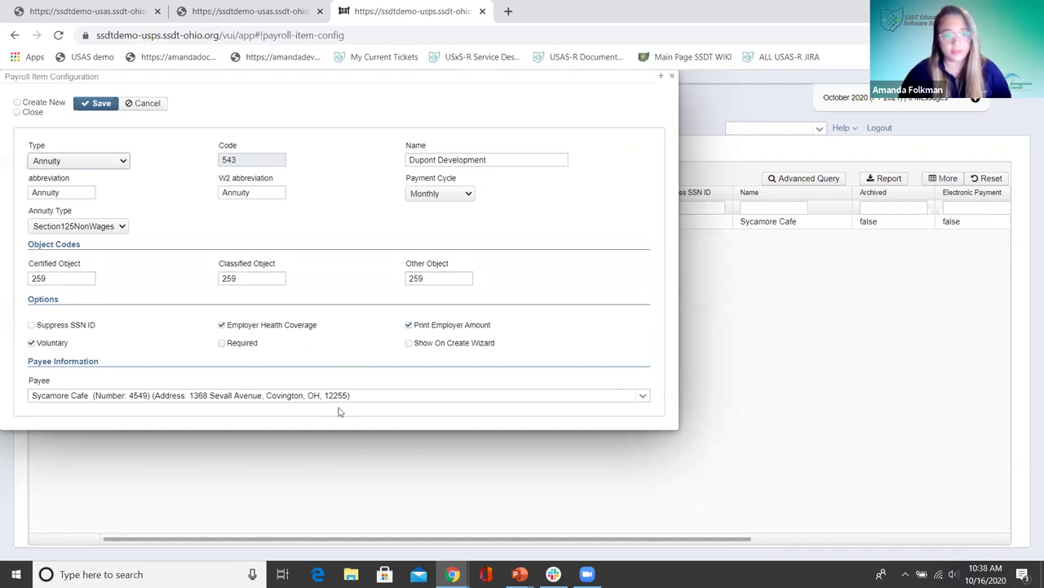
{"action": "left_click_drag", "start_coordinate": [31, 395], "coordinate": [373, 400]}
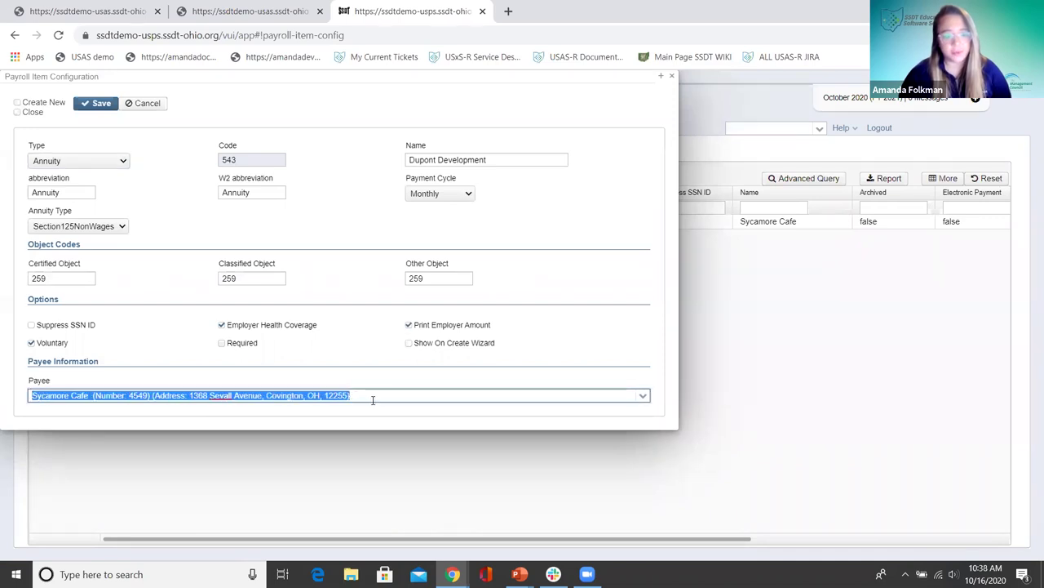
{"action": "left_click", "coordinate": [301, 423]}
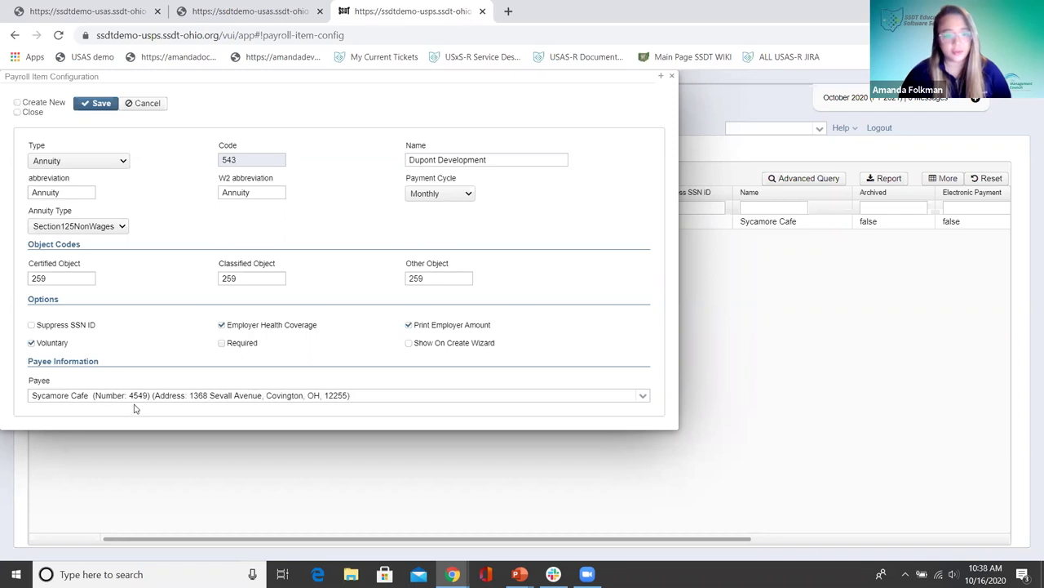
{"action": "left_click", "coordinate": [672, 79]}
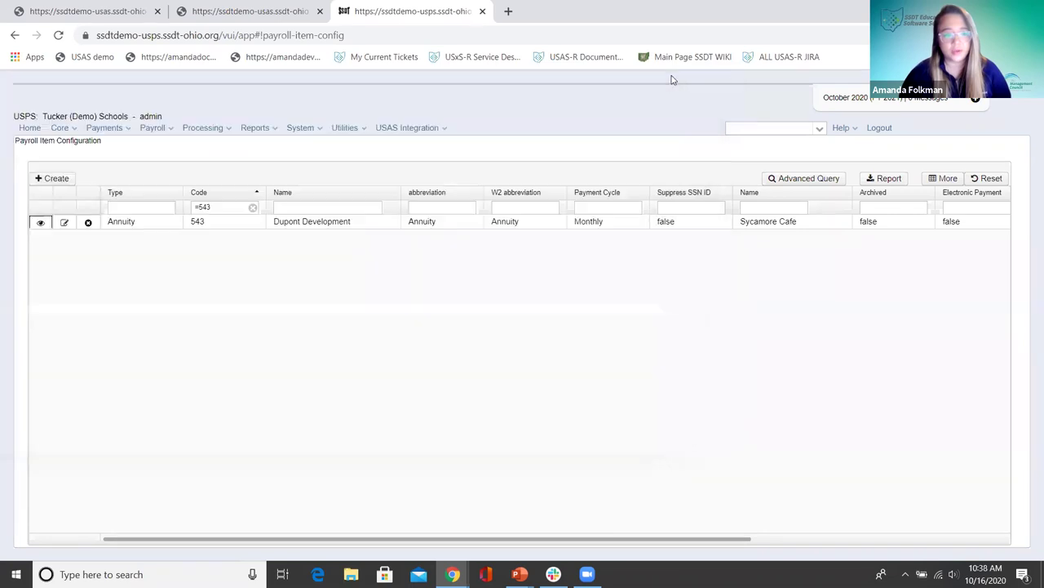
Open the payees, put the Sycamore Cafe payee in edit mode, and examine its number, name and address
{"action": "left_click", "coordinate": [60, 128]}
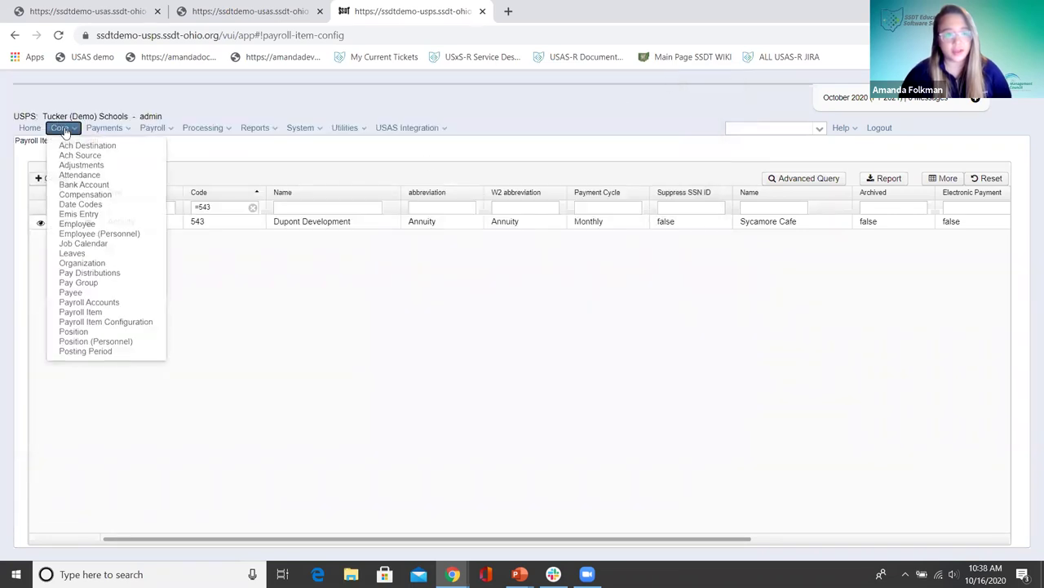
{"action": "left_click", "coordinate": [76, 297]}
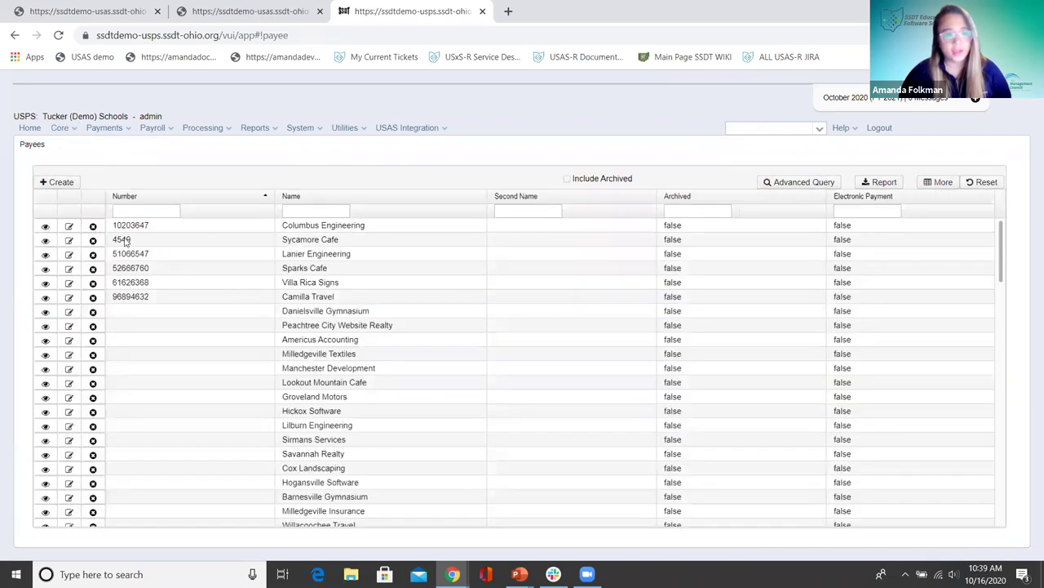
{"action": "left_click", "coordinate": [45, 239]}
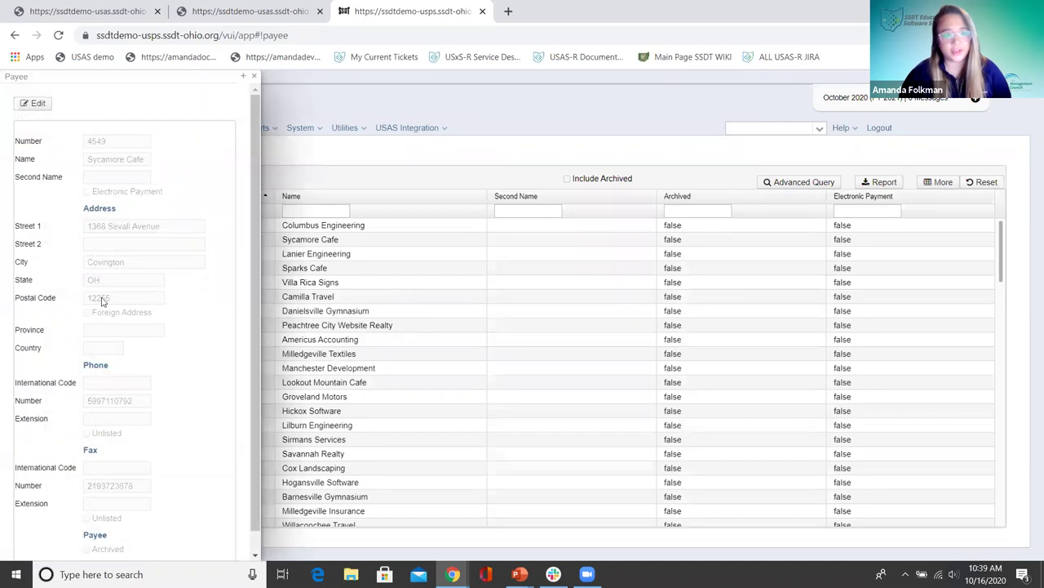
{"action": "left_click", "coordinate": [32, 103]}
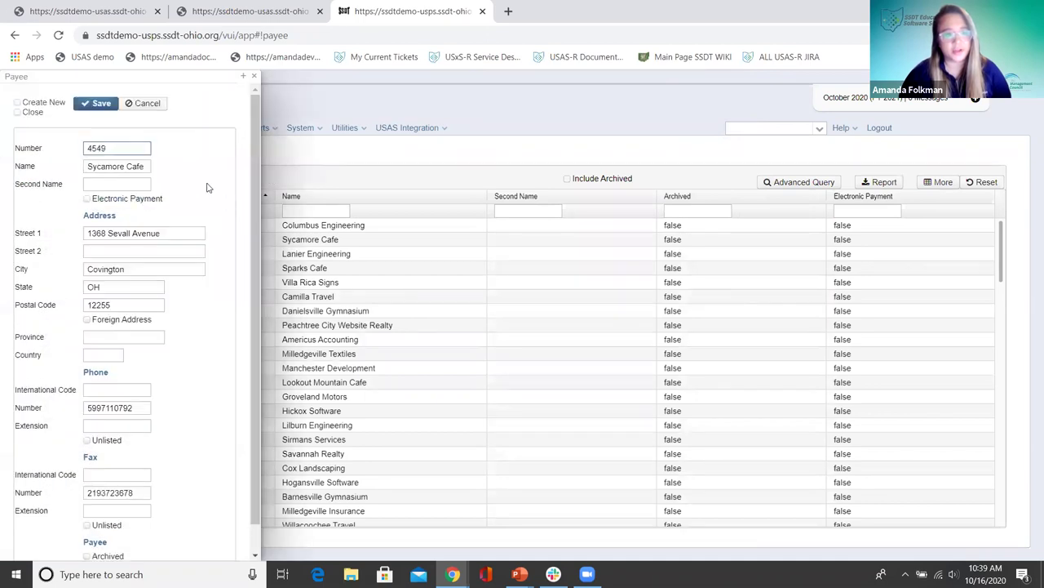
{"action": "left_click", "coordinate": [125, 149]}
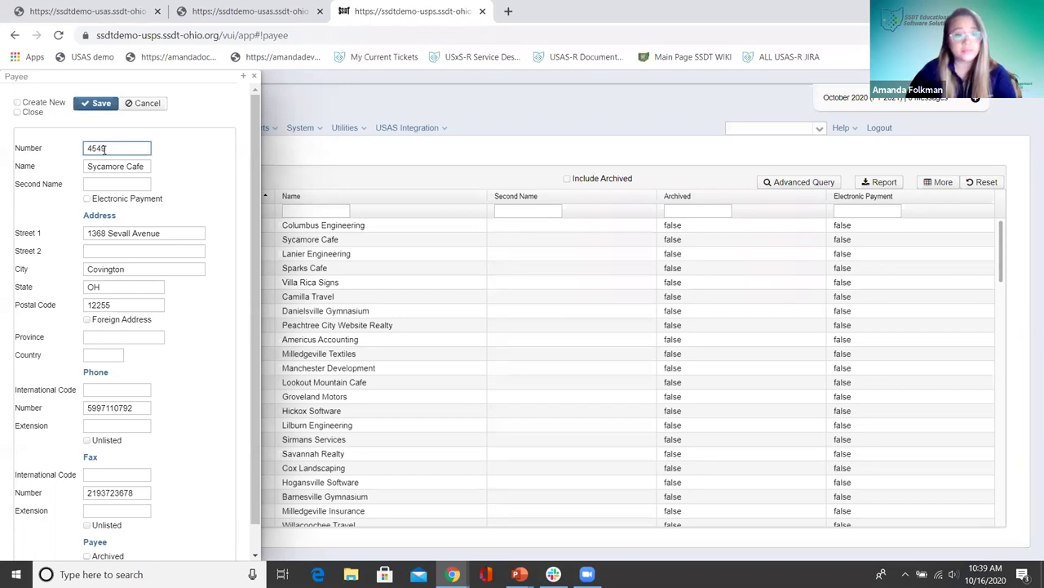
{"action": "left_click", "coordinate": [92, 165]}
{"action": "left_click_drag", "start_coordinate": [92, 165], "coordinate": [166, 170]}
{"action": "left_click", "coordinate": [159, 178]}
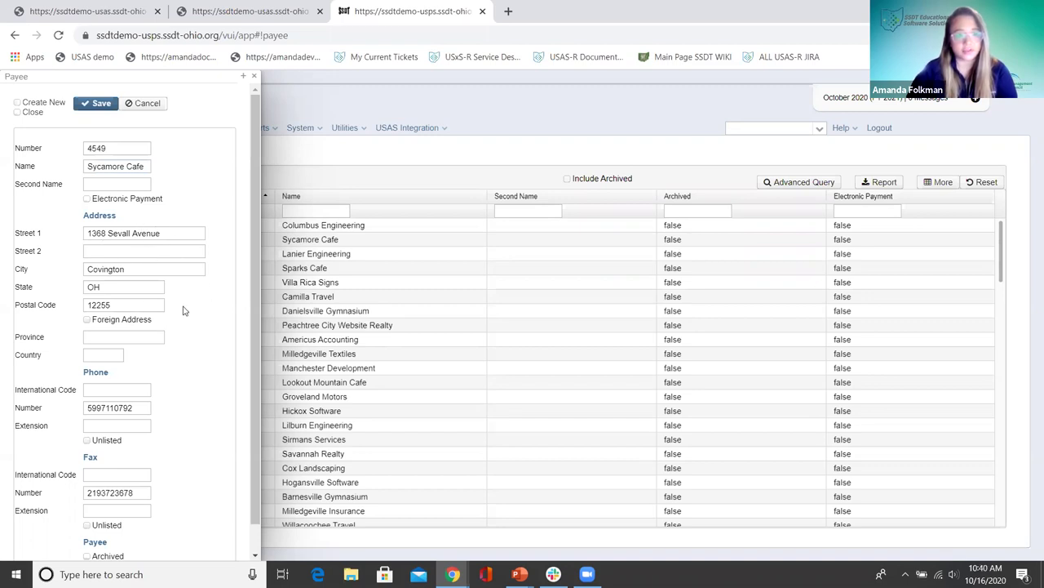
{"action": "scroll", "coordinate": [208, 305], "scroll_direction": "down", "scroll_amount": 1}
{"action": "scroll", "coordinate": [208, 305], "scroll_direction": "up", "scroll_amount": 1}
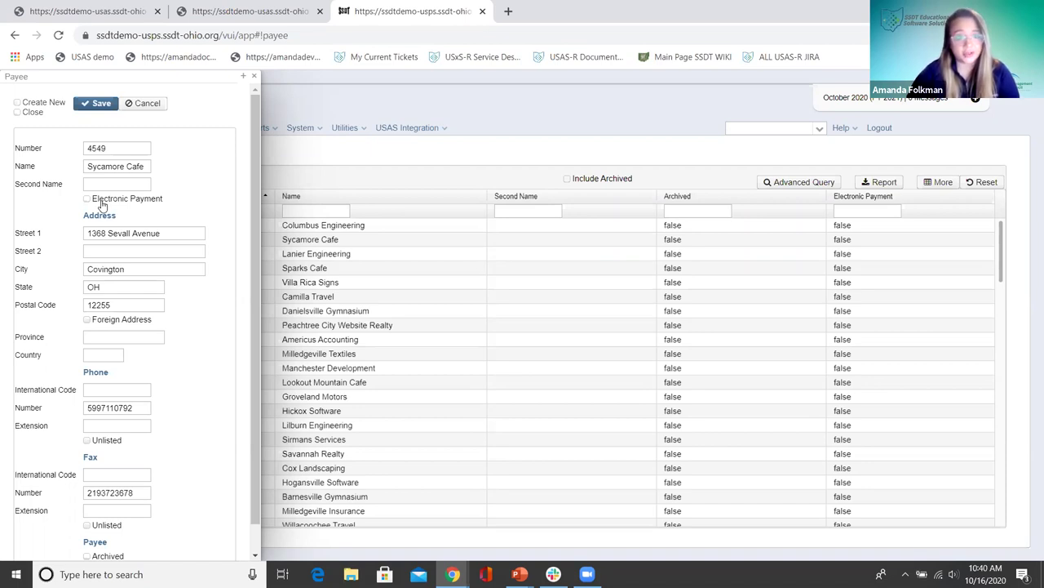
Compare the payee with the Sycamore Bakery vendor in USAS, and close the payee in USPS without changes
{"action": "left_click", "coordinate": [95, 12]}
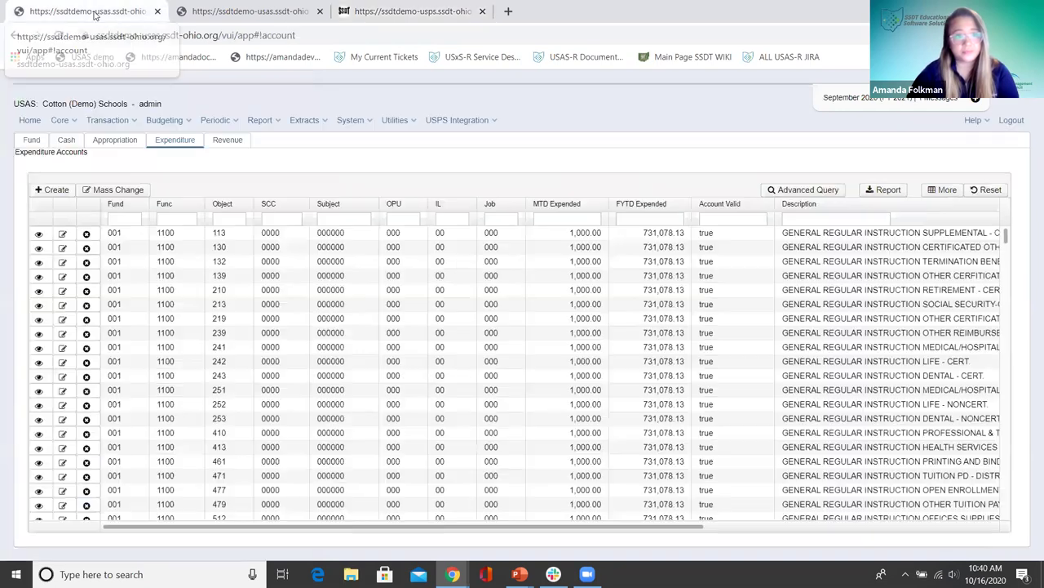
{"action": "left_click", "coordinate": [244, 11]}
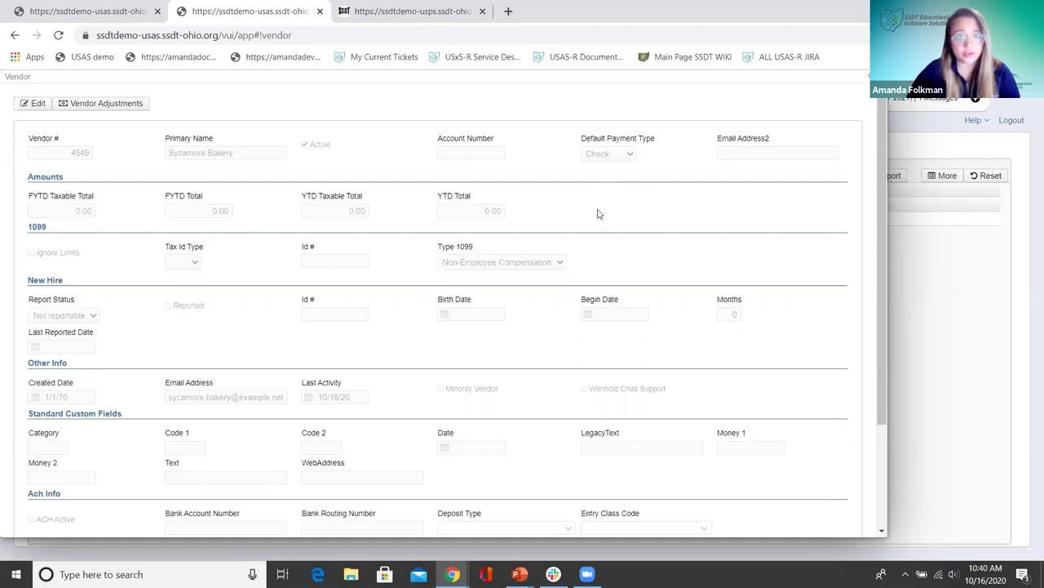
{"action": "left_click", "coordinate": [367, 14]}
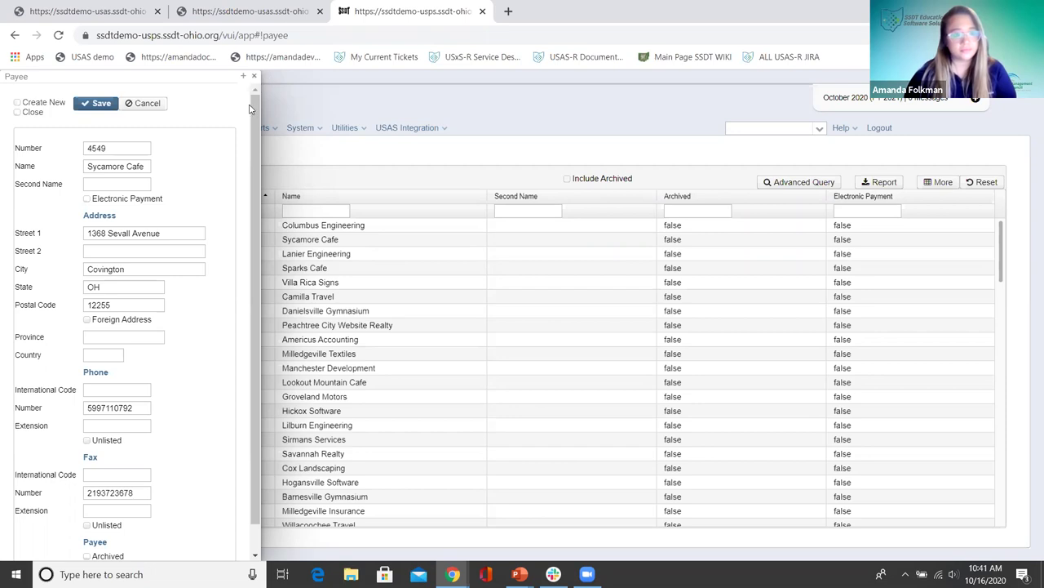
{"action": "left_click", "coordinate": [254, 76]}
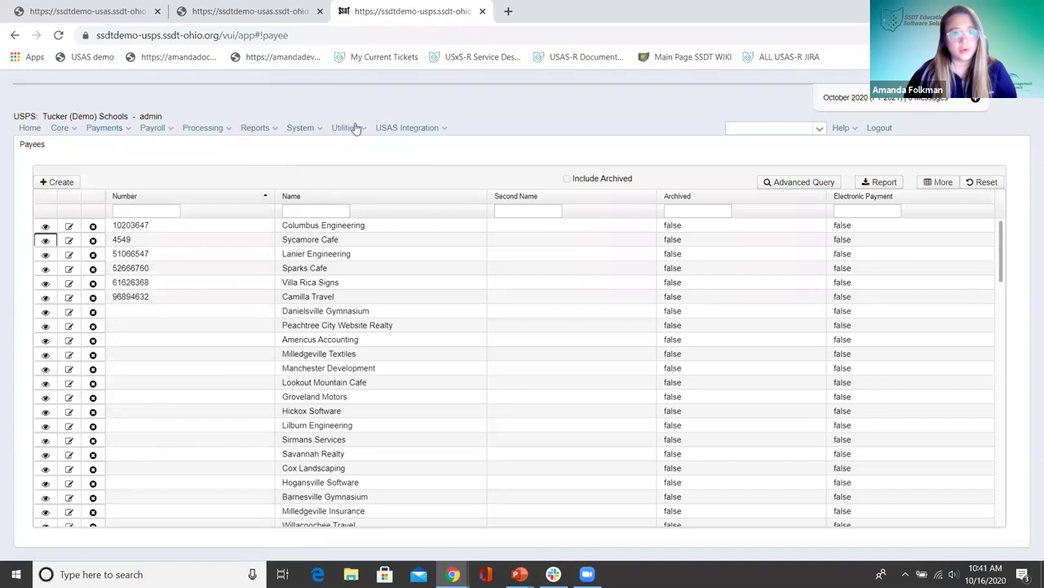
{"action": "left_click", "coordinate": [272, 10]}
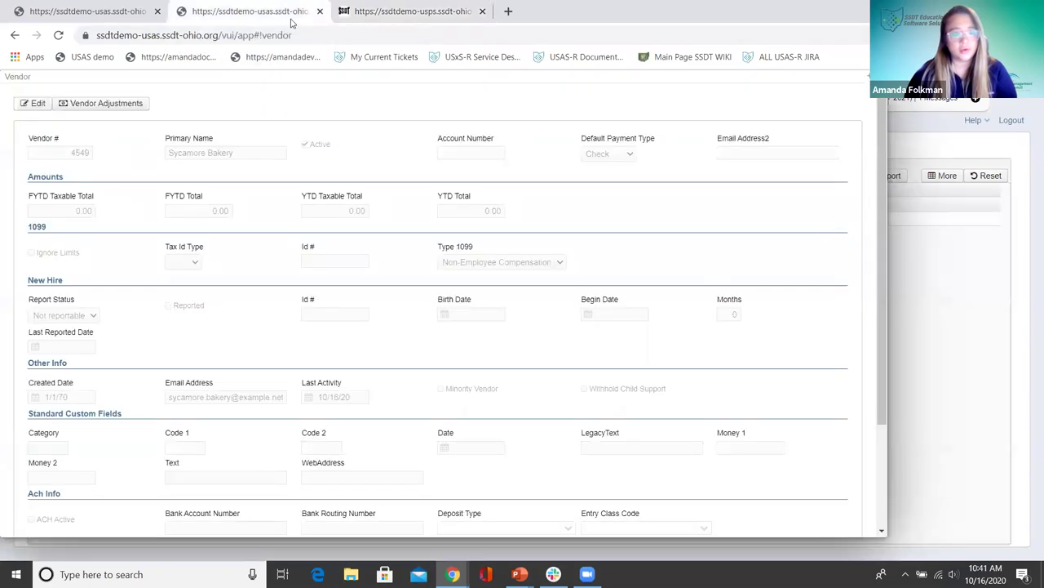
{"action": "left_click", "coordinate": [375, 16]}
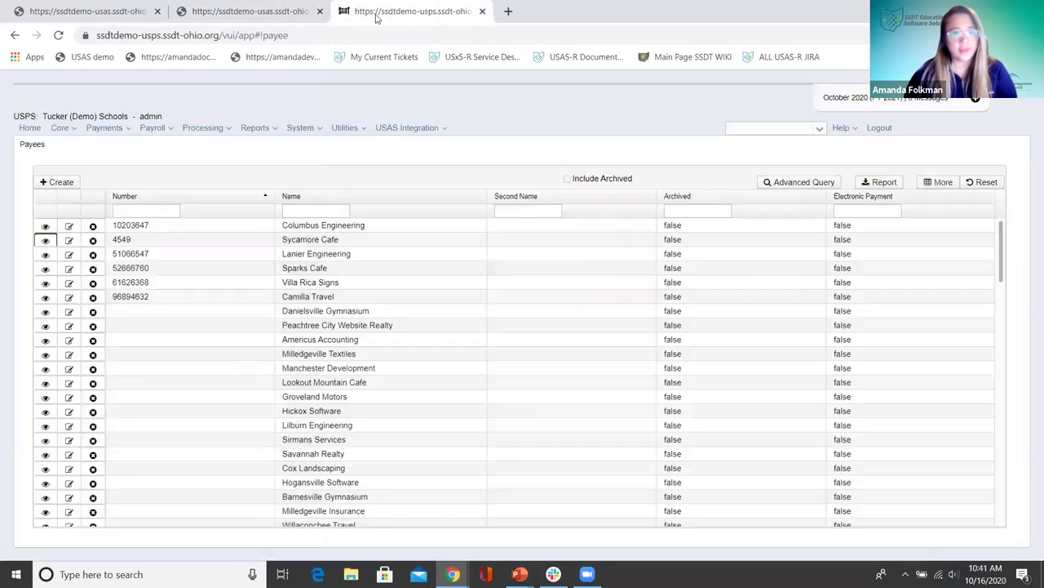
Review the USAS employer distribution submissions, followed by the employer retirement share submission page
{"action": "left_click", "coordinate": [402, 133]}
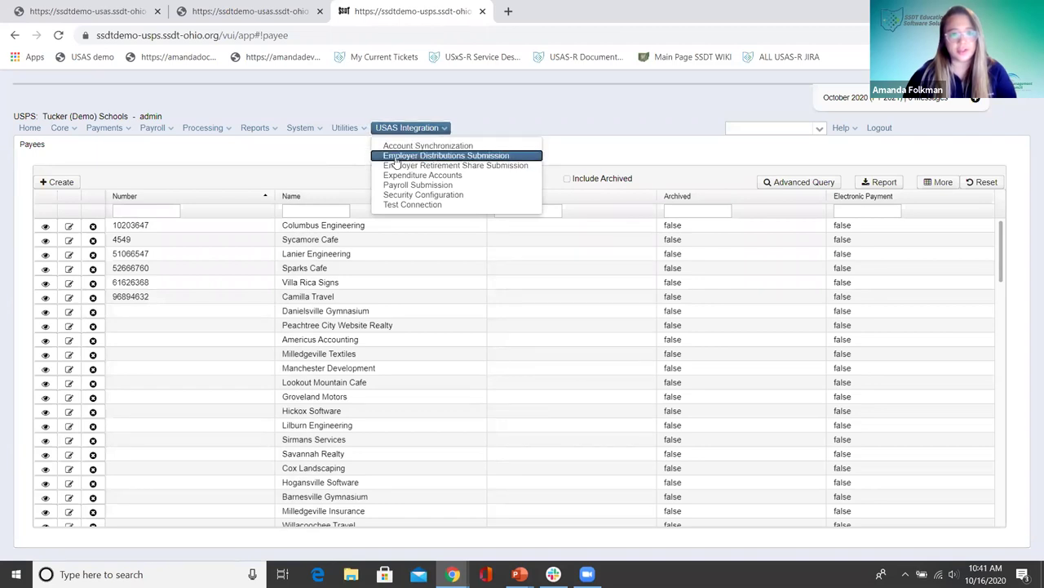
{"action": "left_click", "coordinate": [399, 158]}
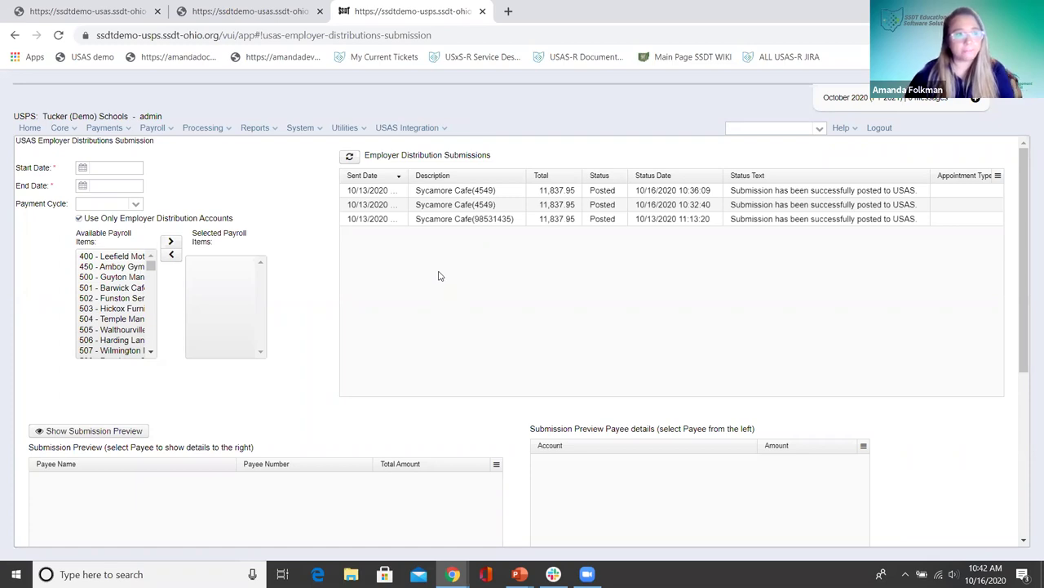
{"action": "left_click", "coordinate": [416, 130]}
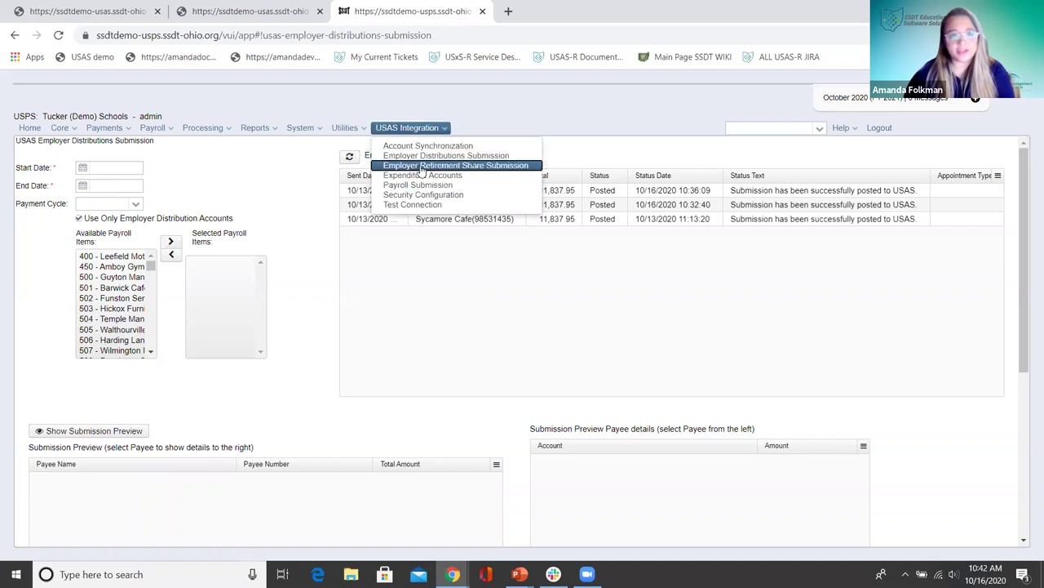
{"action": "left_click", "coordinate": [423, 166]}
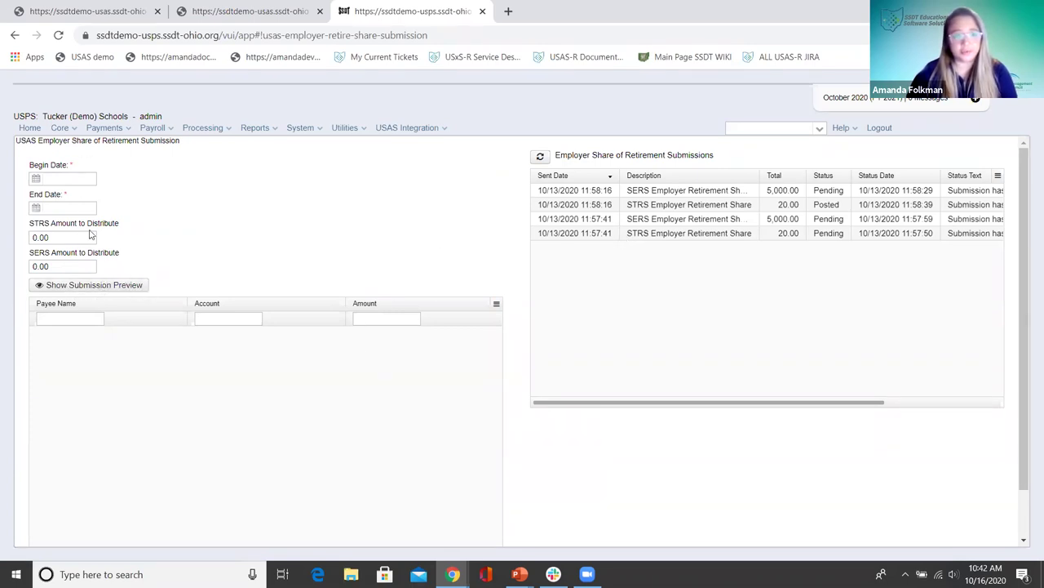
Switch to USAS, close the Sycamore Bakery vendor, and sort the pending transactions by type in ascending order
{"action": "left_click", "coordinate": [235, 12]}
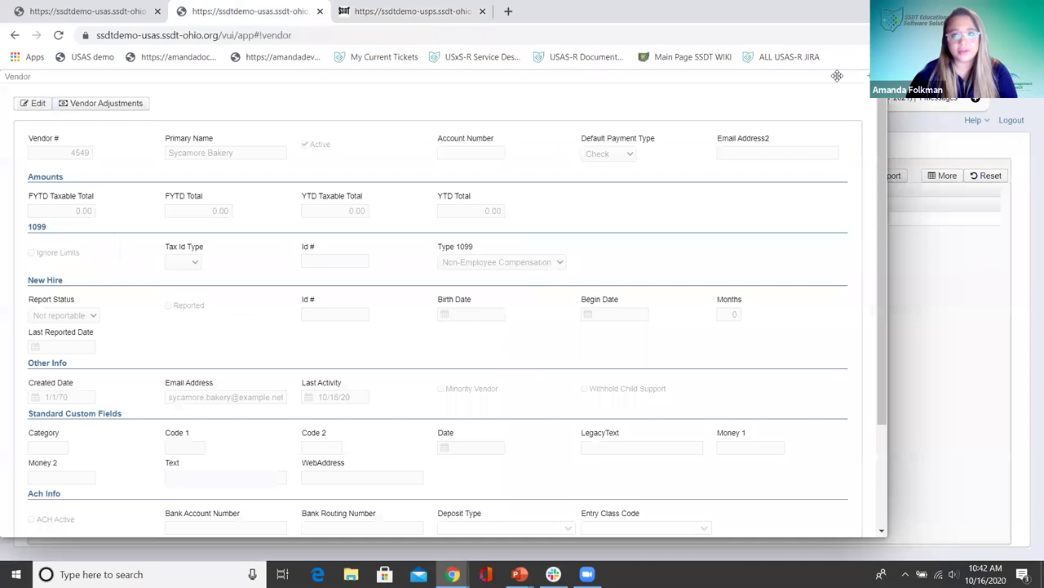
{"action": "left_click", "coordinate": [869, 76]}
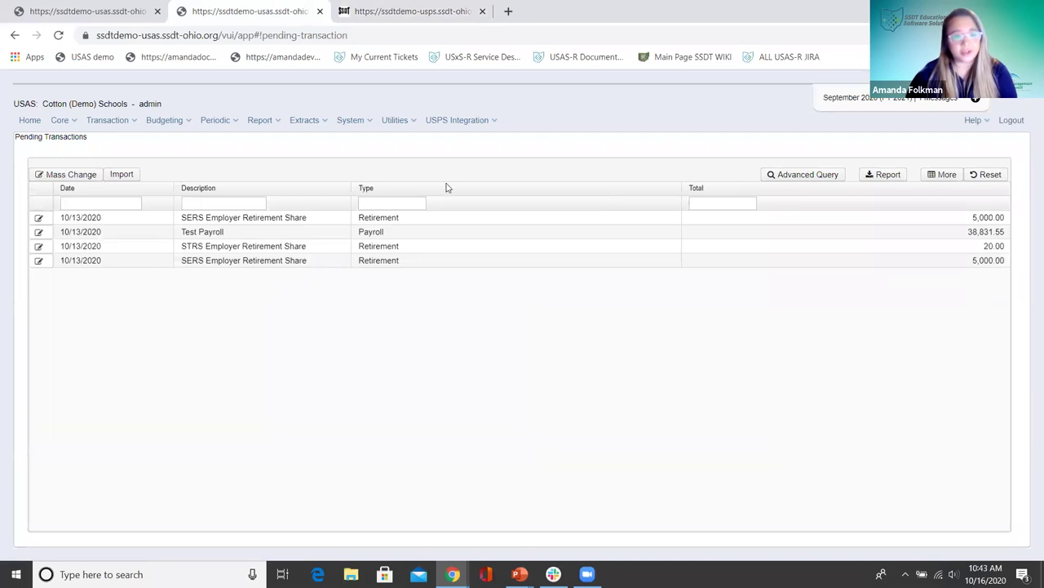
{"action": "left_click", "coordinate": [411, 189]}
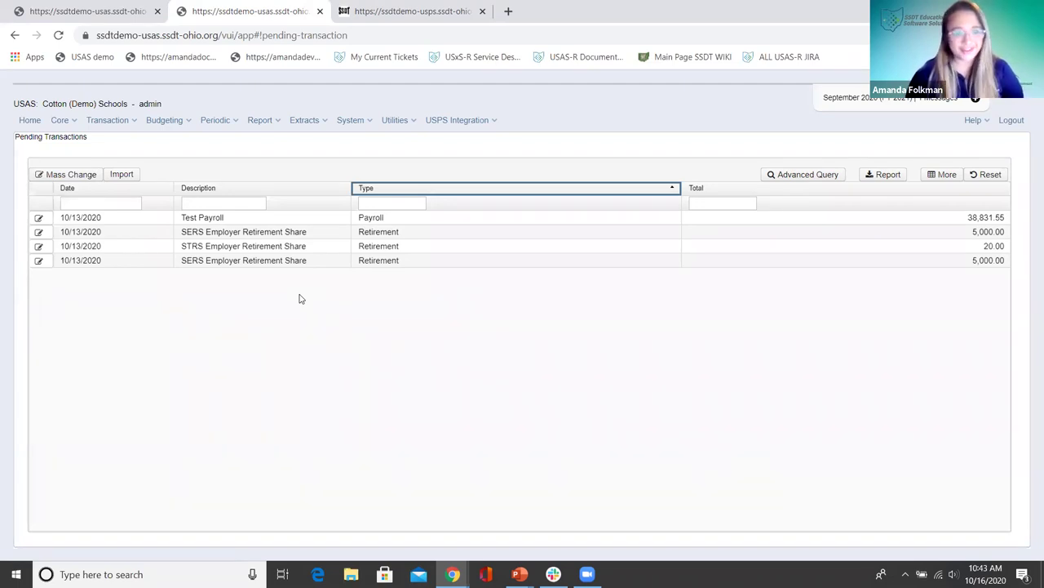
Open the pending STRS Employer Retirement Share transaction and bring up its posting options to examine the transaction date and payee vendor
{"action": "left_click", "coordinate": [38, 247]}
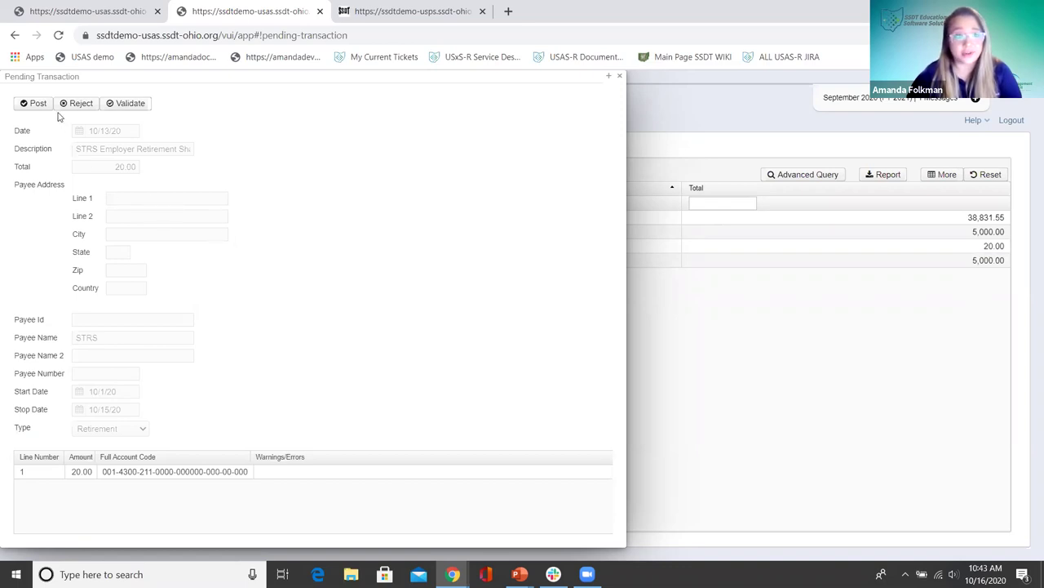
{"action": "left_click", "coordinate": [23, 109]}
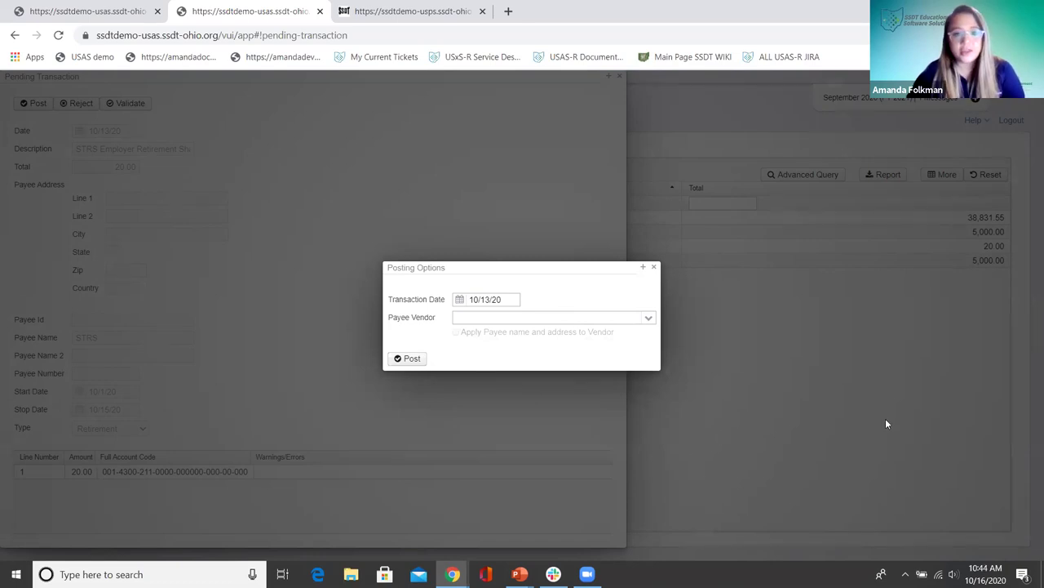
{"action": "left_click", "coordinate": [490, 299]}
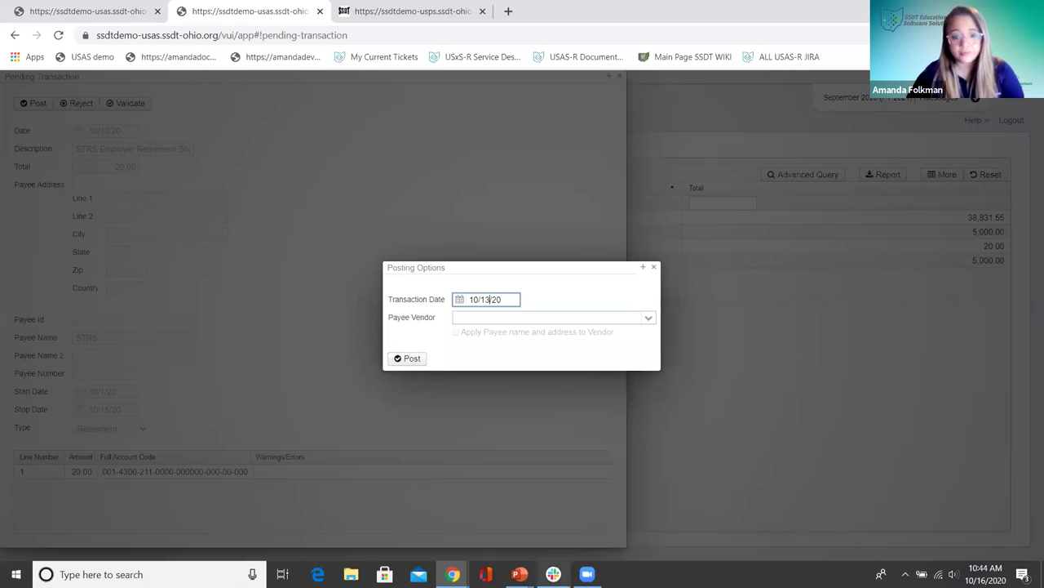
Switch to the PowerPoint slide show and advance to the Employer Retirement Share Submission slide
{"action": "mouse_move", "coordinate": [519, 574]}
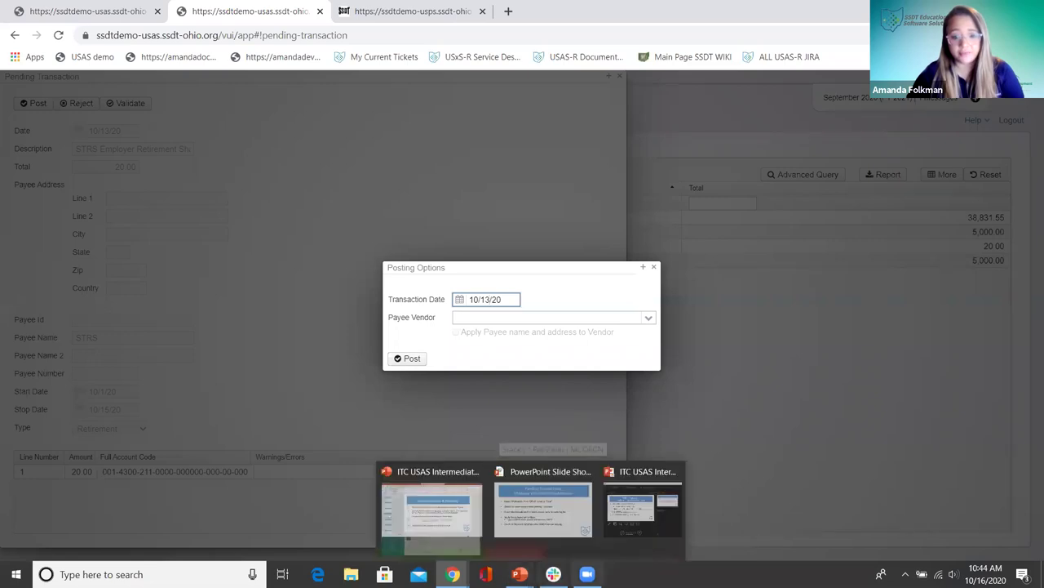
{"action": "left_click", "coordinate": [526, 534]}
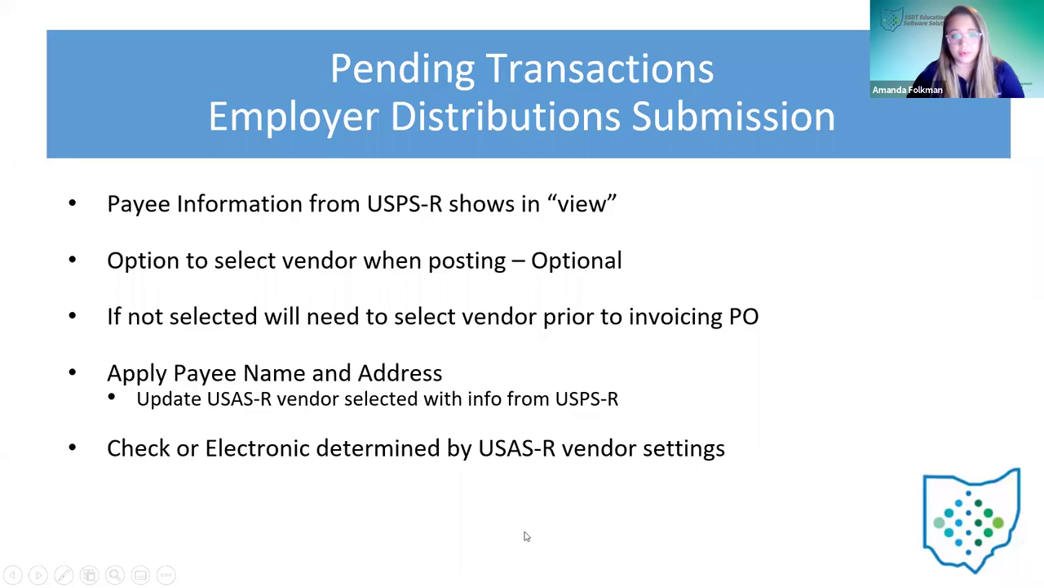
{"action": "left_click", "coordinate": [537, 444]}
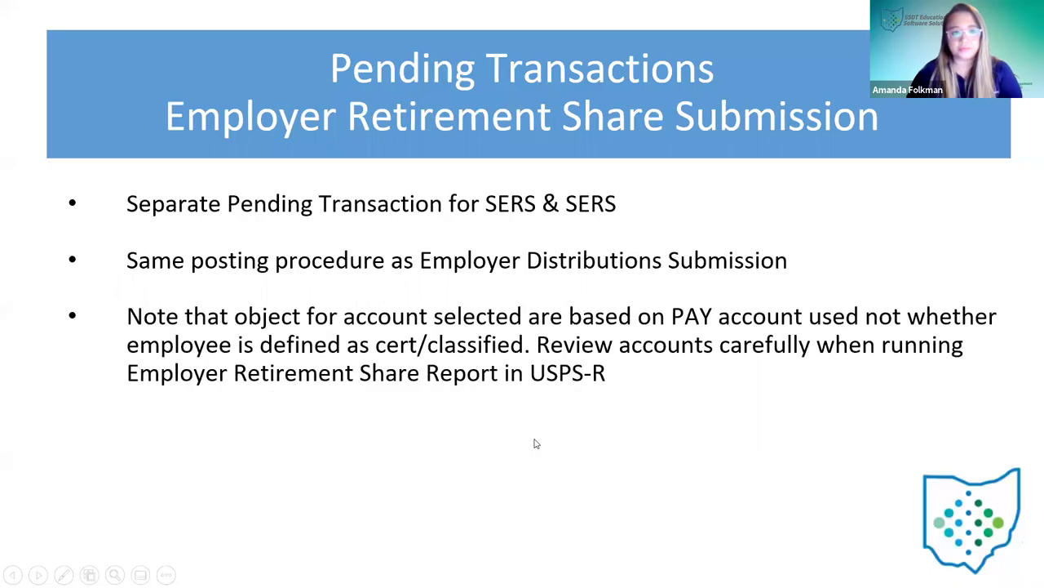
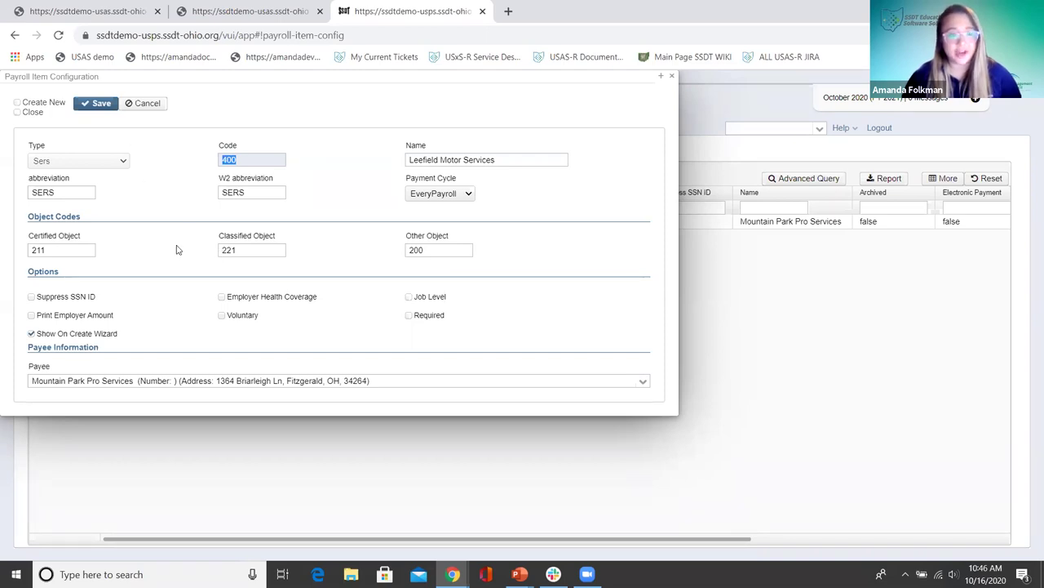
Set the Certified and Other object codes of the SERS payroll item 400 to 221, and close its configuration window
{"action": "left_click", "coordinate": [81, 251]}
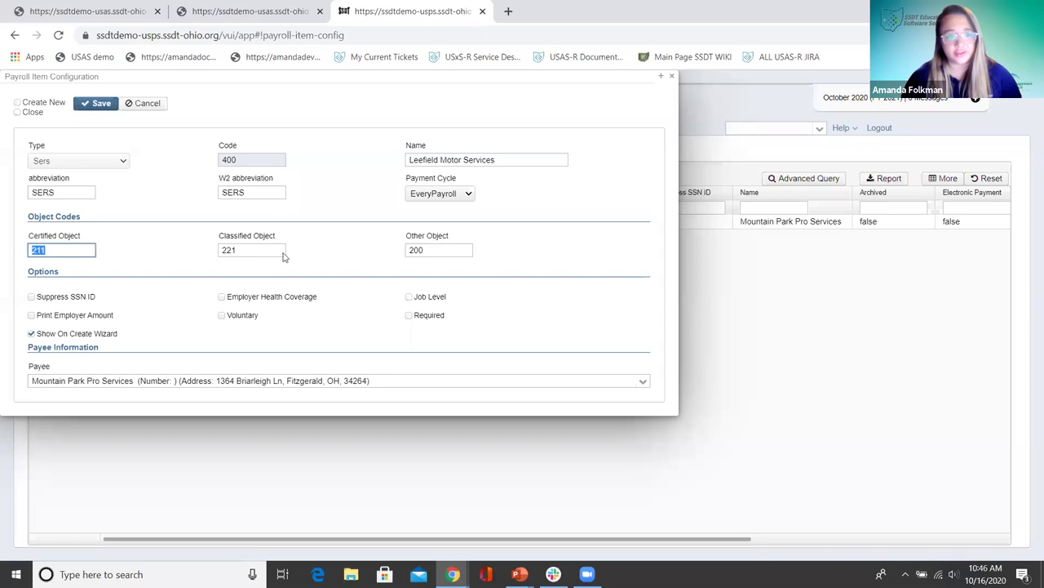
{"action": "type", "text": "221"}
{"action": "left_click", "coordinate": [438, 248]}
{"action": "type", "text": "221"}
{"action": "key", "text": "Tab"}
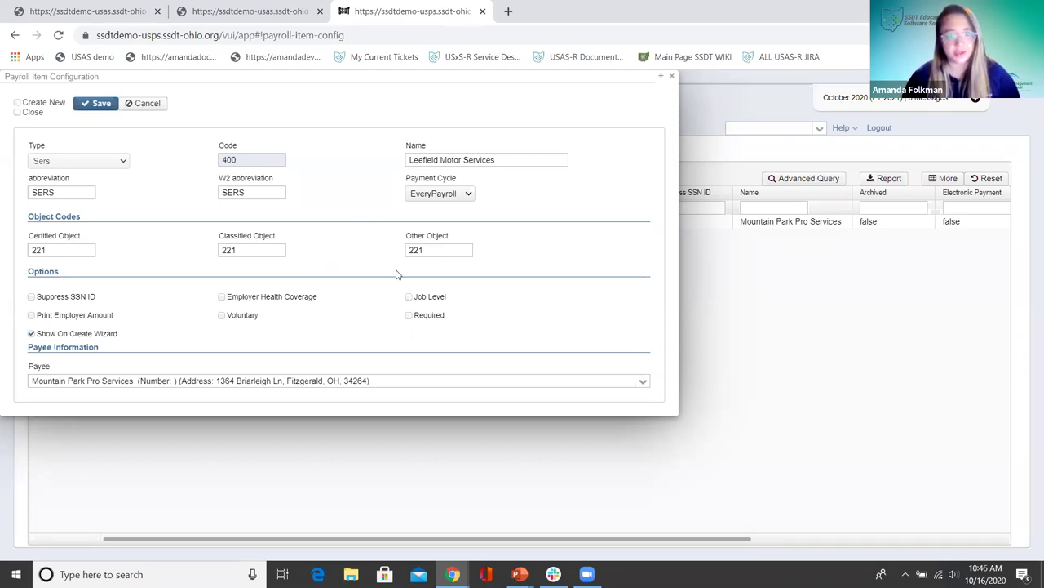
{"action": "left_click", "coordinate": [408, 526]}
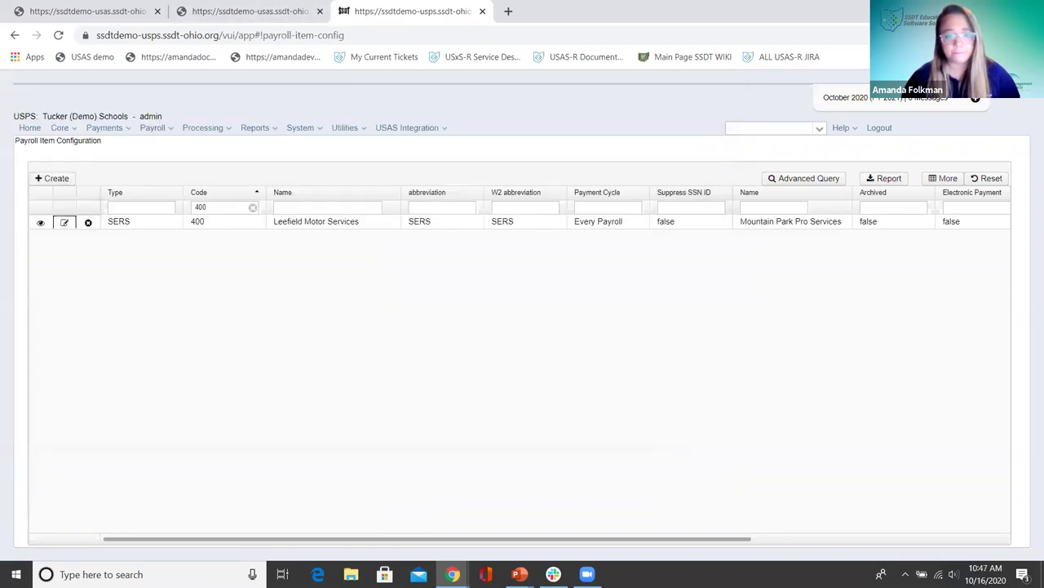
Switch to the PowerPoint slide show and advance to the Pending Transactions Payroll Submission slide
{"action": "mouse_move", "coordinate": [520, 574]}
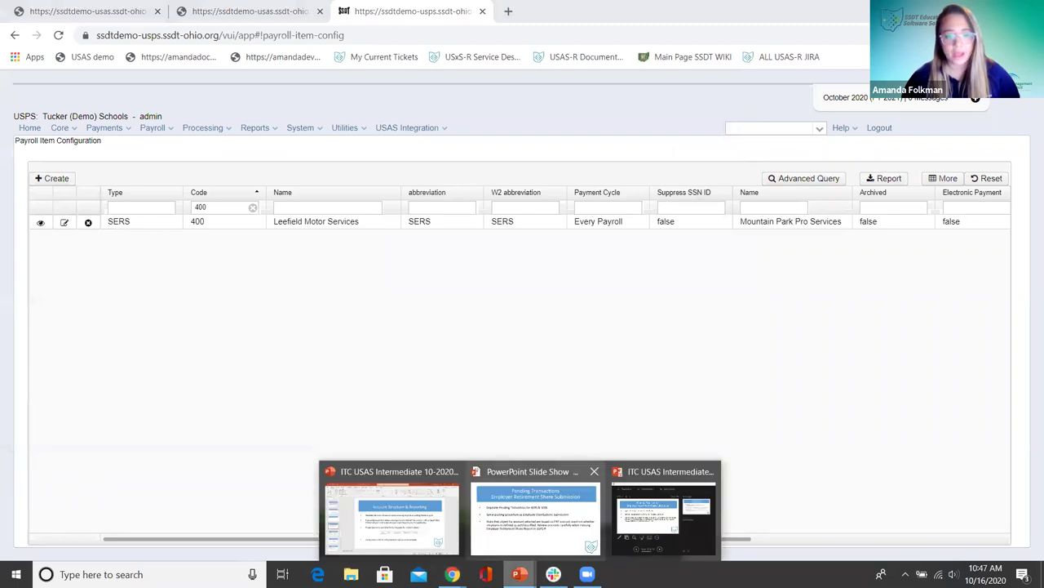
{"action": "left_click", "coordinate": [535, 514]}
{"action": "key", "text": "Right"}
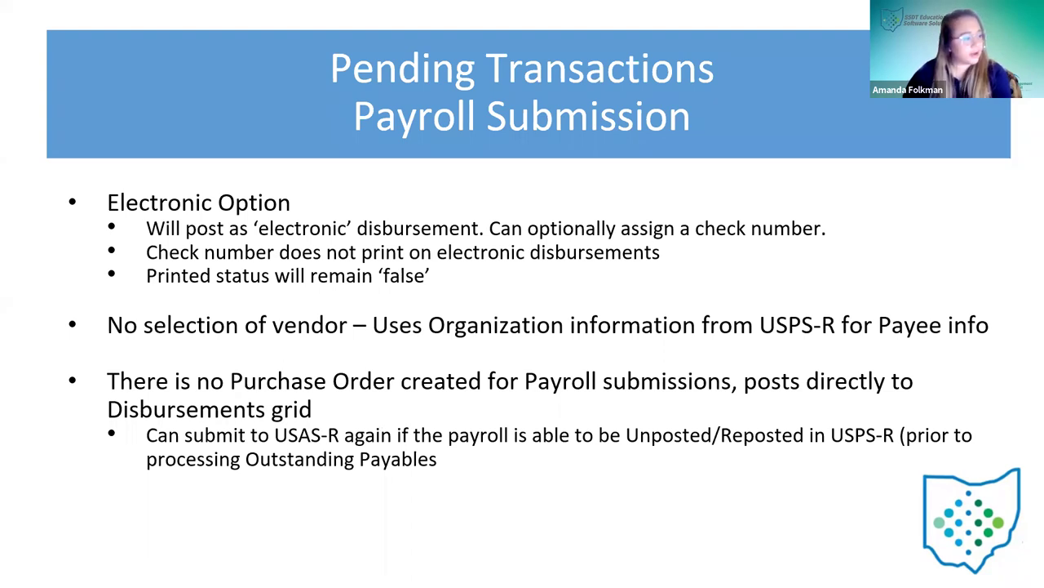
Switch to USAS, close the STRS pending transaction, and open the Test Payroll pending transaction to review its account lines
{"action": "key", "text": "alt+Tab"}
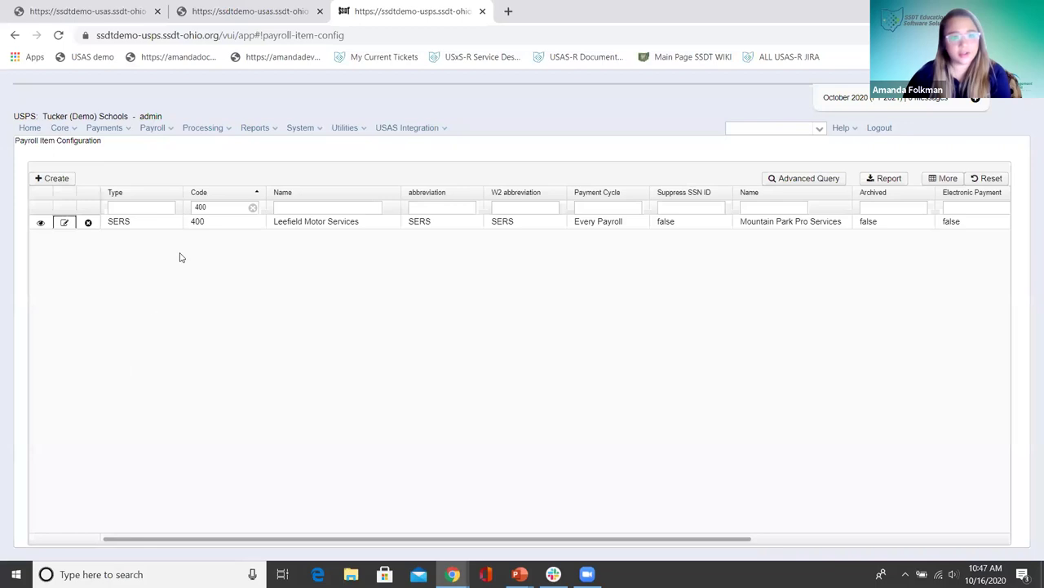
{"action": "left_click", "coordinate": [250, 11]}
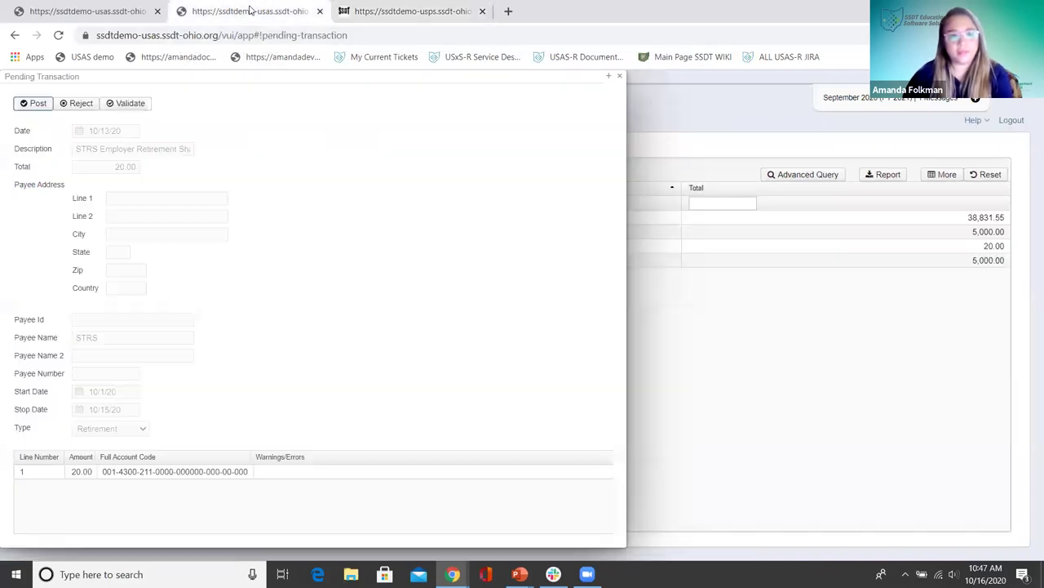
{"action": "left_click", "coordinate": [617, 76]}
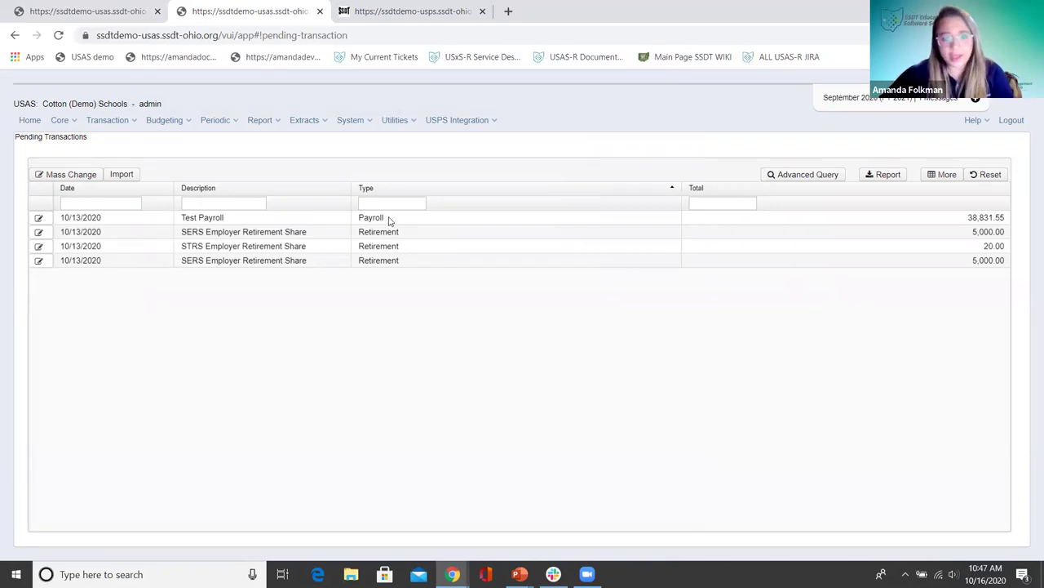
{"action": "left_click", "coordinate": [39, 219]}
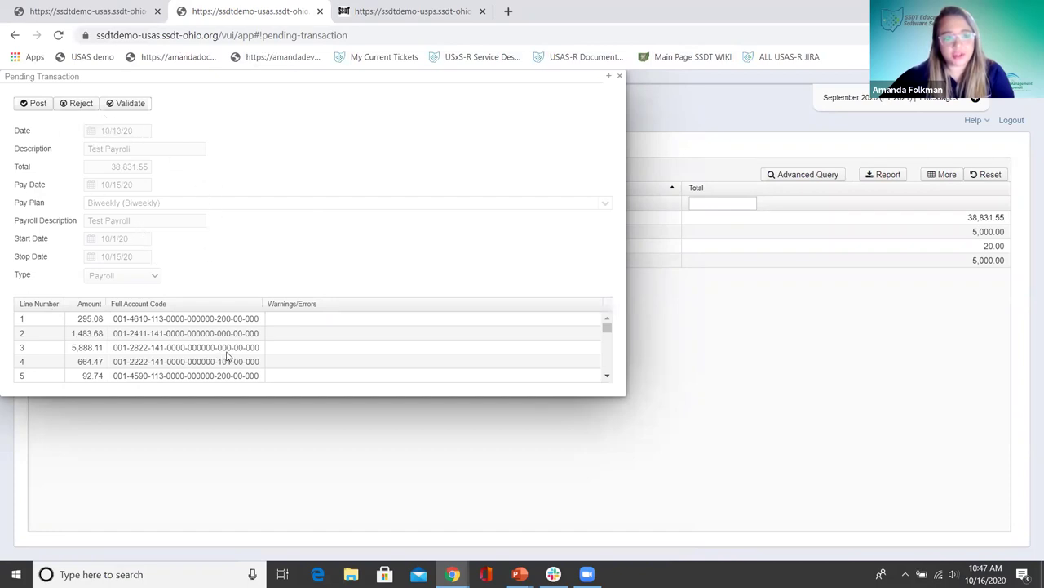
{"action": "scroll", "coordinate": [274, 359], "scroll_direction": "down", "scroll_amount": 2}
{"action": "scroll", "coordinate": [274, 359], "scroll_direction": "up", "scroll_amount": 2}
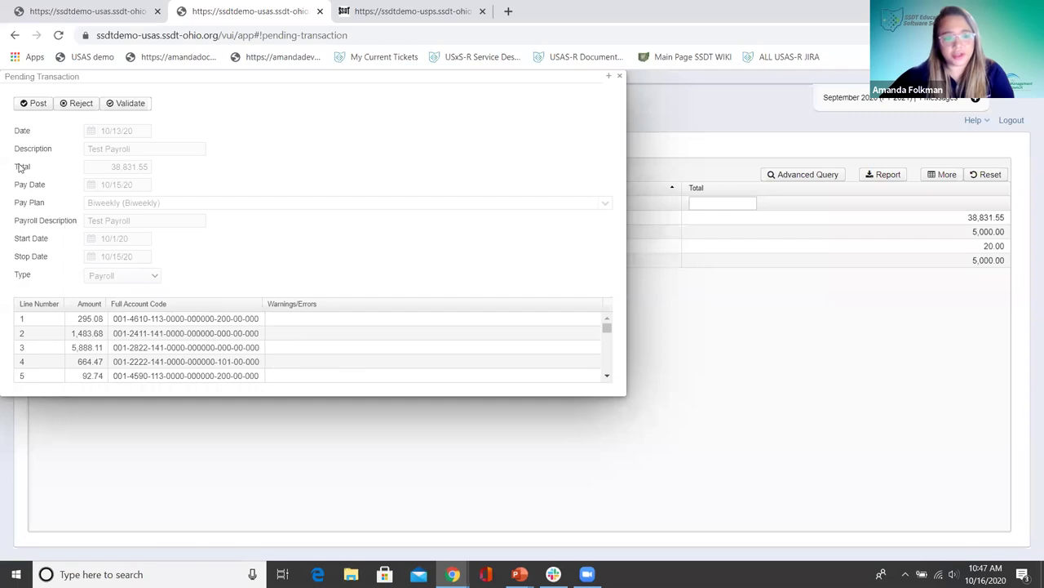
Post the Test Payroll transaction as non-electronic, dated 10/16/20 with 1 - Default Bank Account, and dismiss the resulting message
{"action": "left_click", "coordinate": [29, 109]}
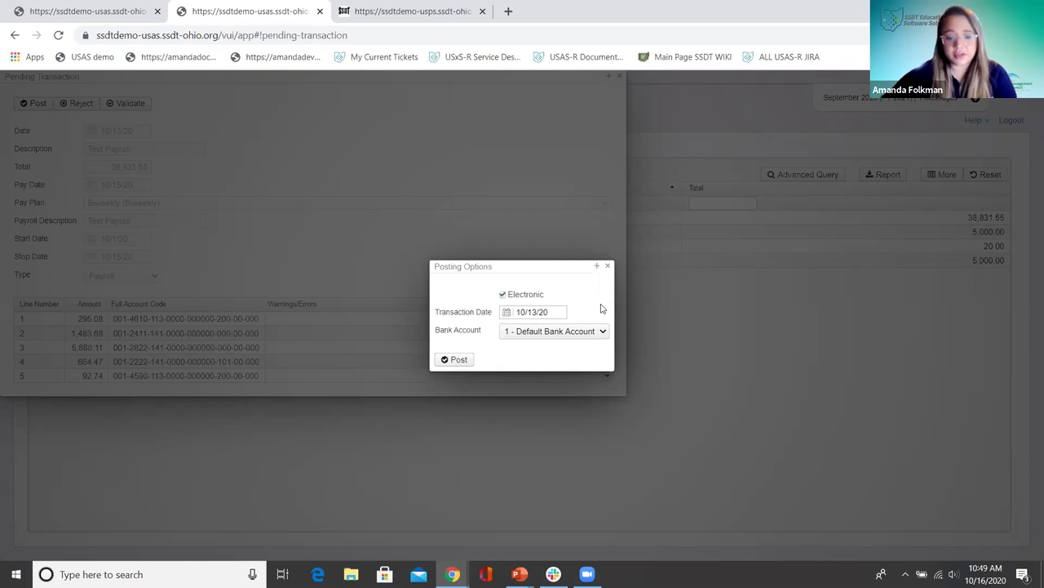
{"action": "left_click", "coordinate": [535, 311]}
{"action": "key", "text": "BackSpace"}
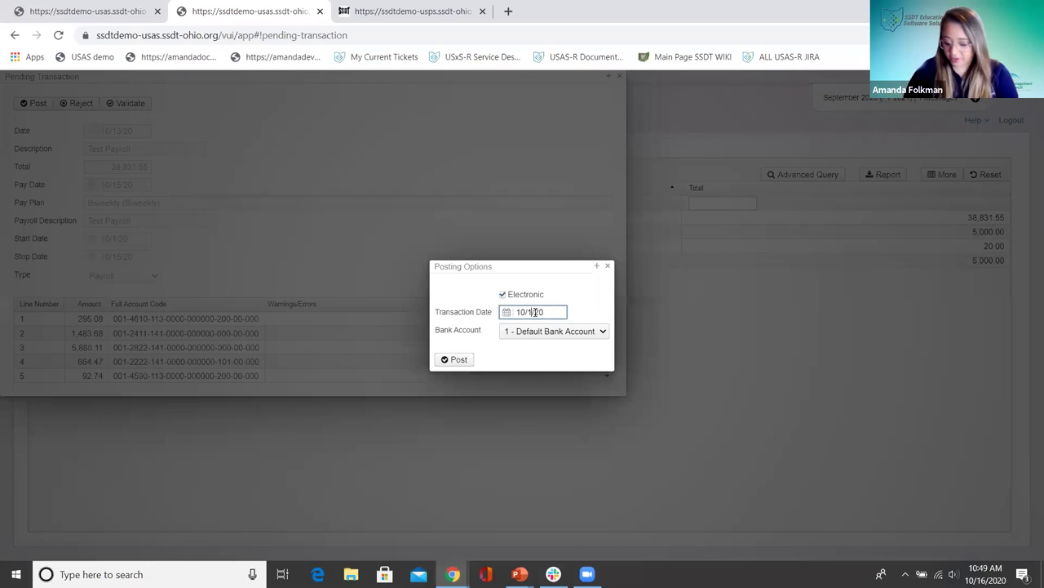
{"action": "type", "text": "6"}
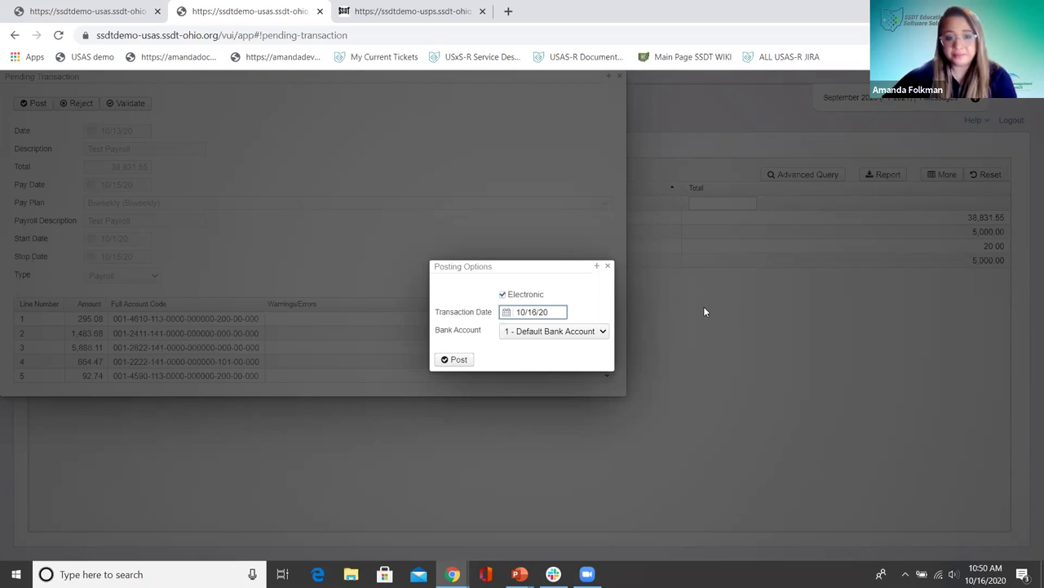
{"action": "left_click", "coordinate": [582, 332]}
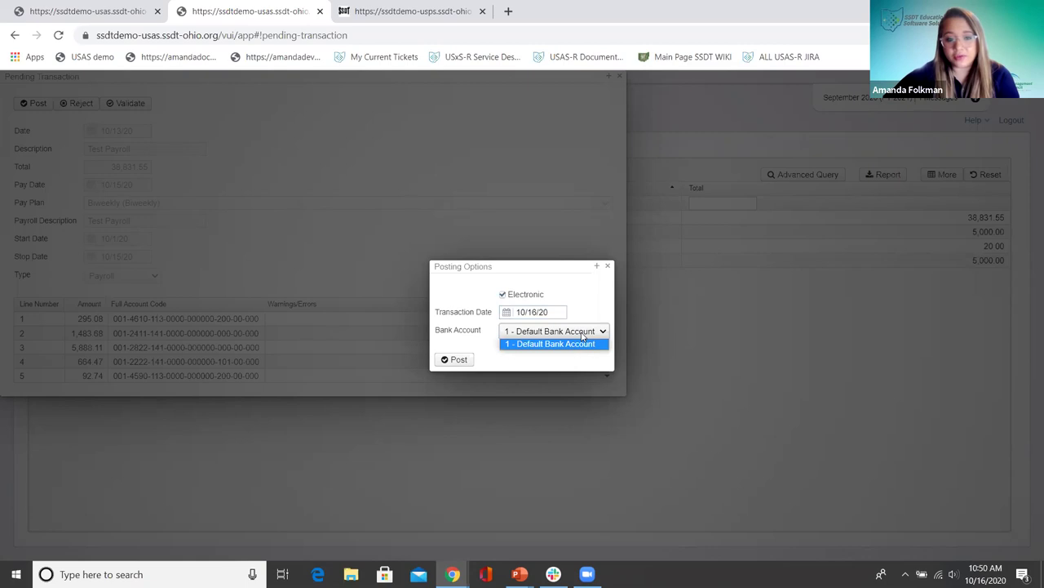
{"action": "left_click", "coordinate": [582, 344]}
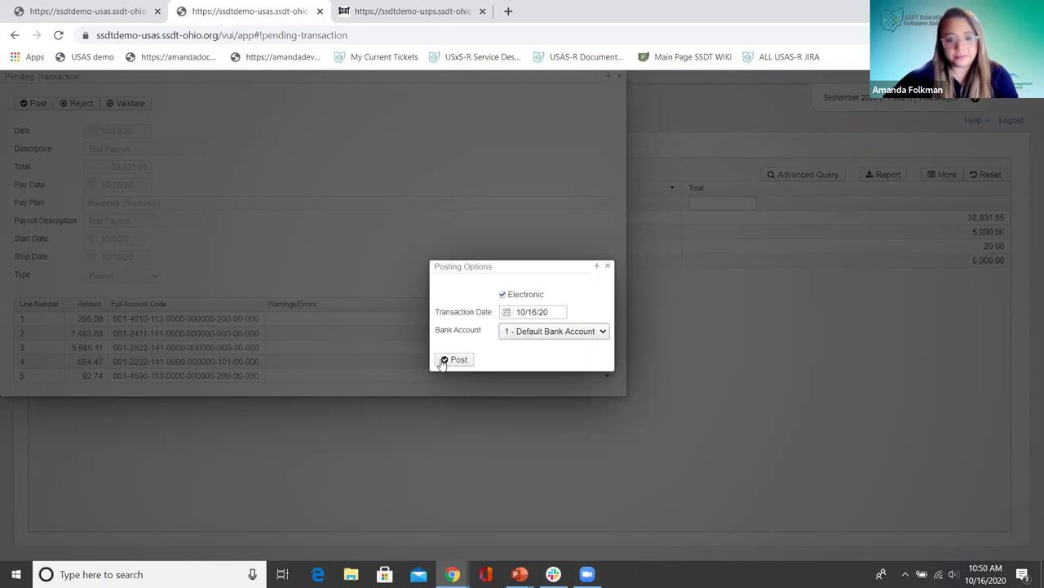
{"action": "left_click", "coordinate": [504, 296]}
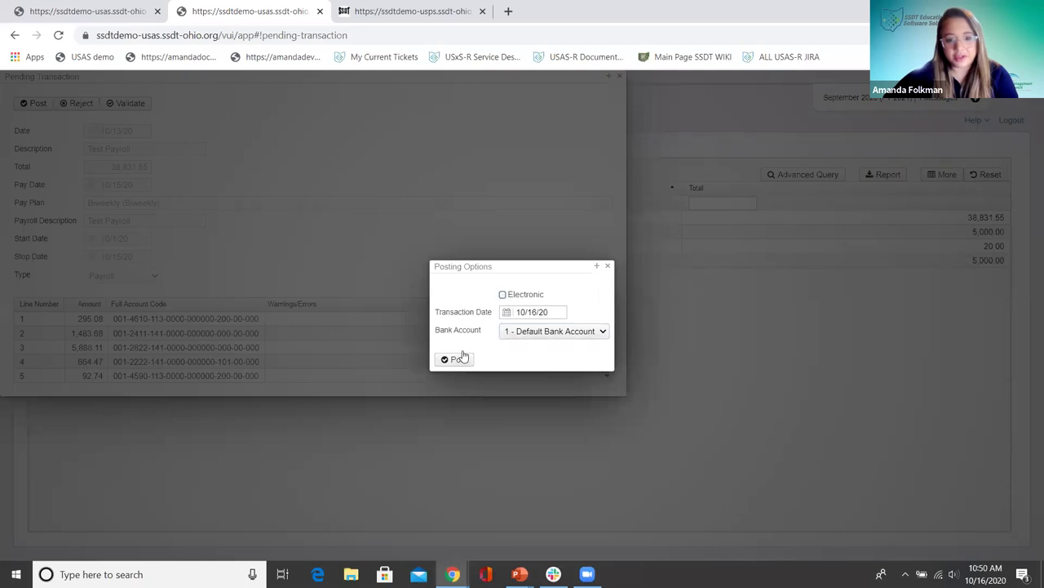
{"action": "left_click", "coordinate": [459, 361]}
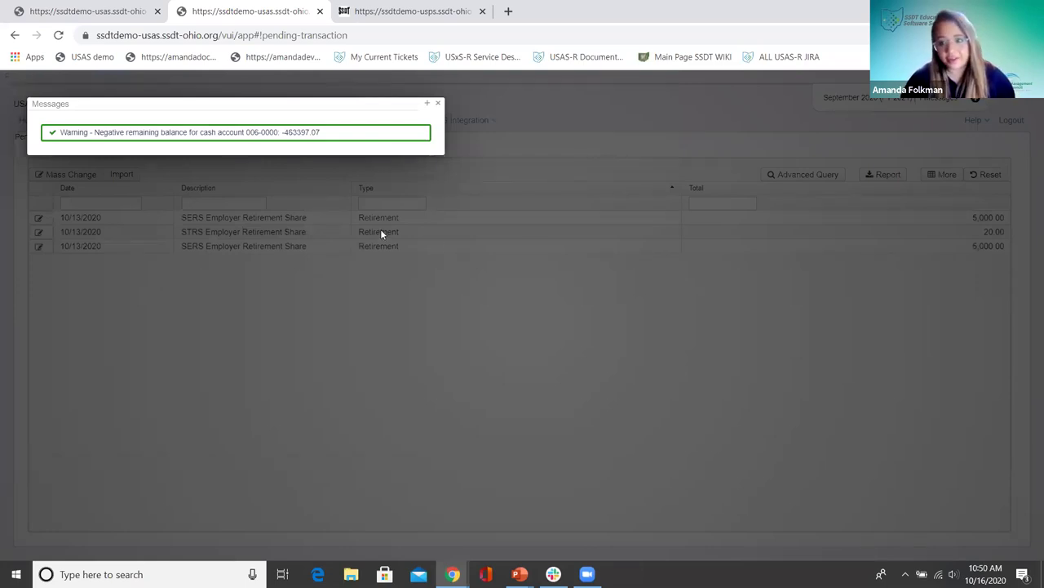
{"action": "left_click", "coordinate": [438, 104]}
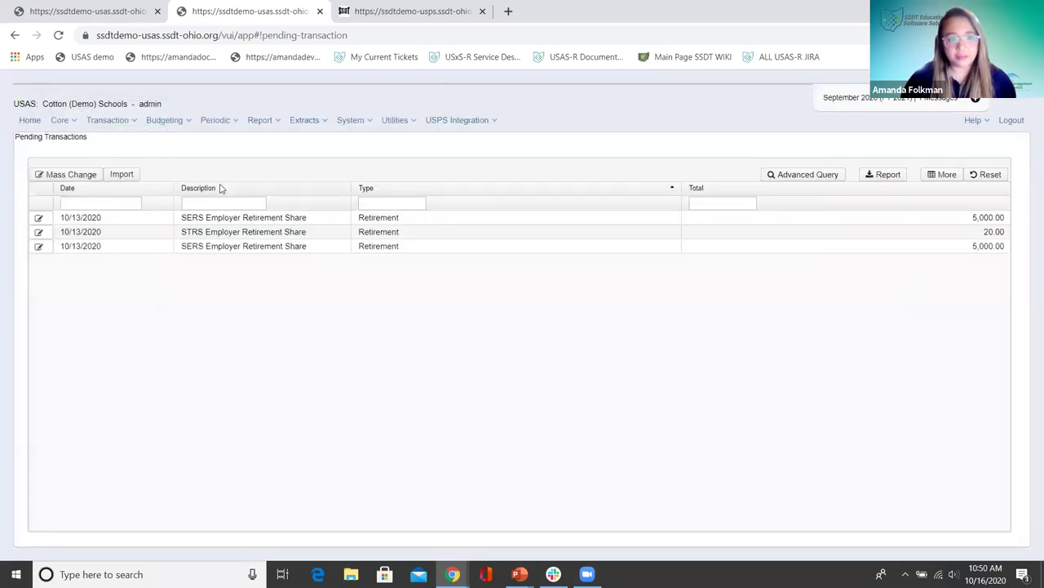
Open the Disbursements grid in USAS
{"action": "left_click", "coordinate": [117, 126]}
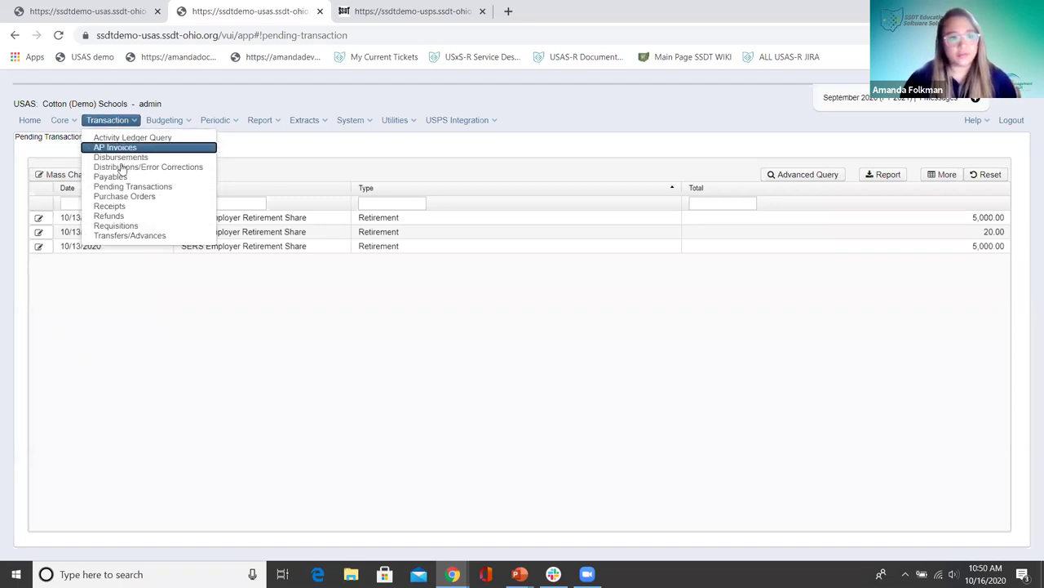
{"action": "left_click", "coordinate": [111, 167]}
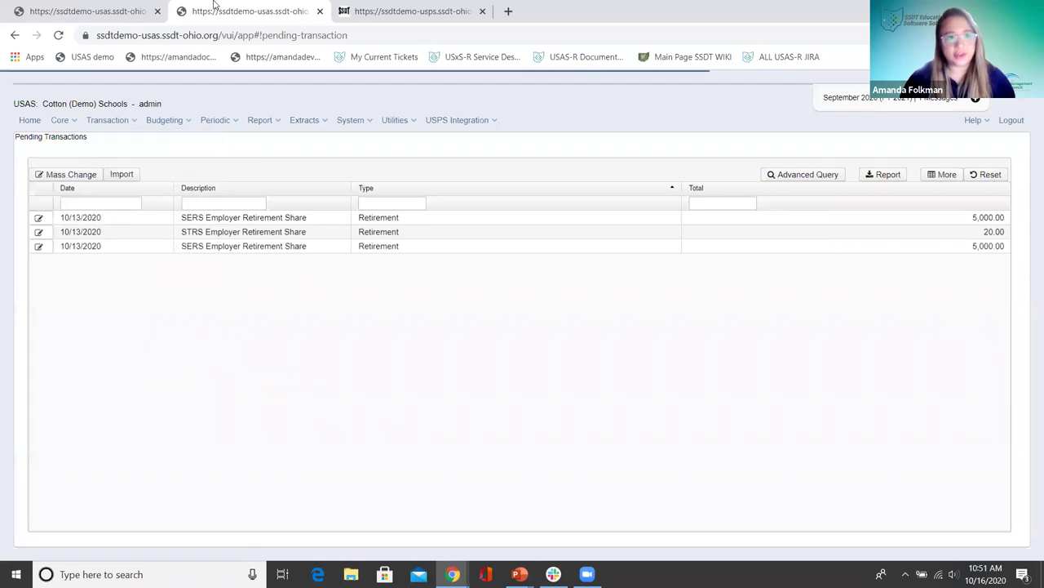
Switch to USPS, log out of it, and close its browser tab
{"action": "left_click", "coordinate": [406, 18]}
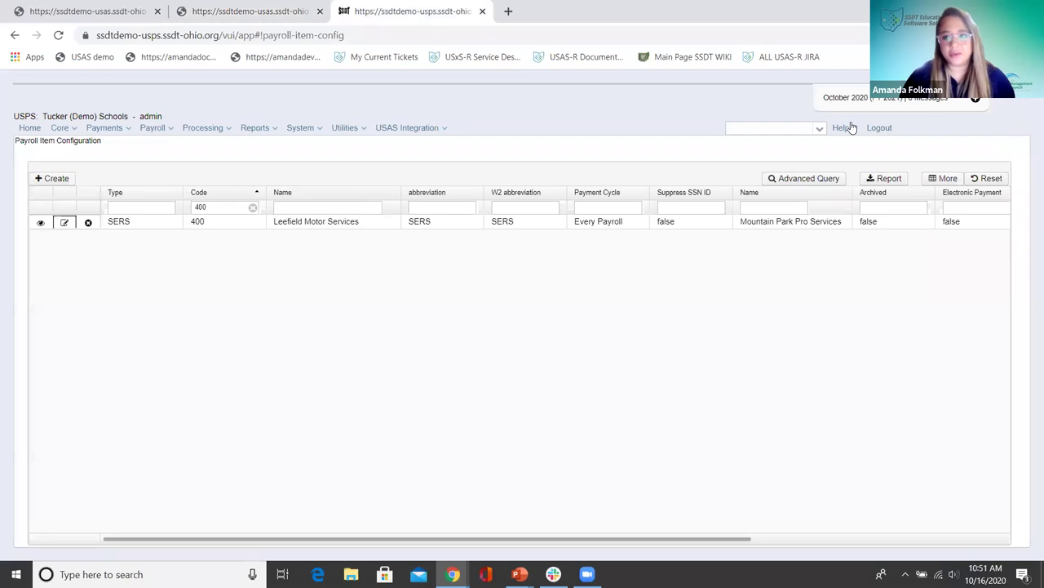
{"action": "left_click", "coordinate": [879, 127]}
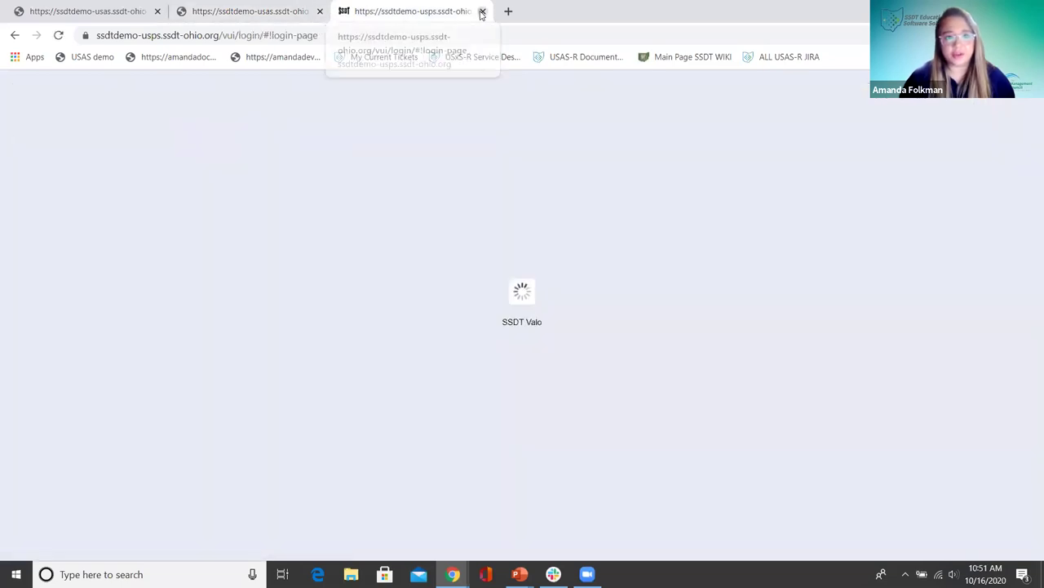
{"action": "left_click", "coordinate": [482, 12]}
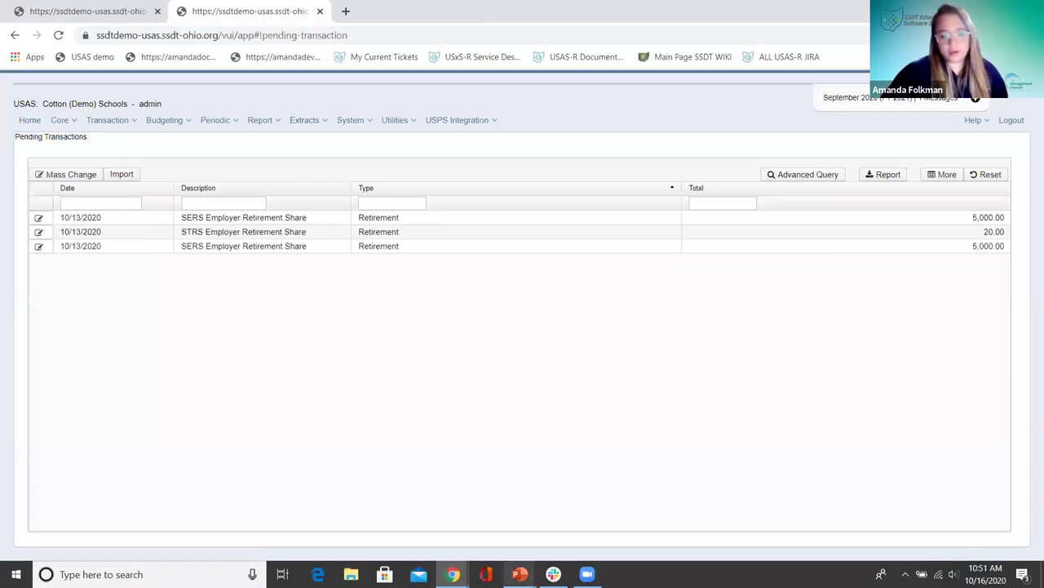
Show the Payroll Submission slide in the PowerPoint slide show again, and return to the USAS disbursements
{"action": "mouse_move", "coordinate": [519, 574]}
{"action": "left_click", "coordinate": [571, 530]}
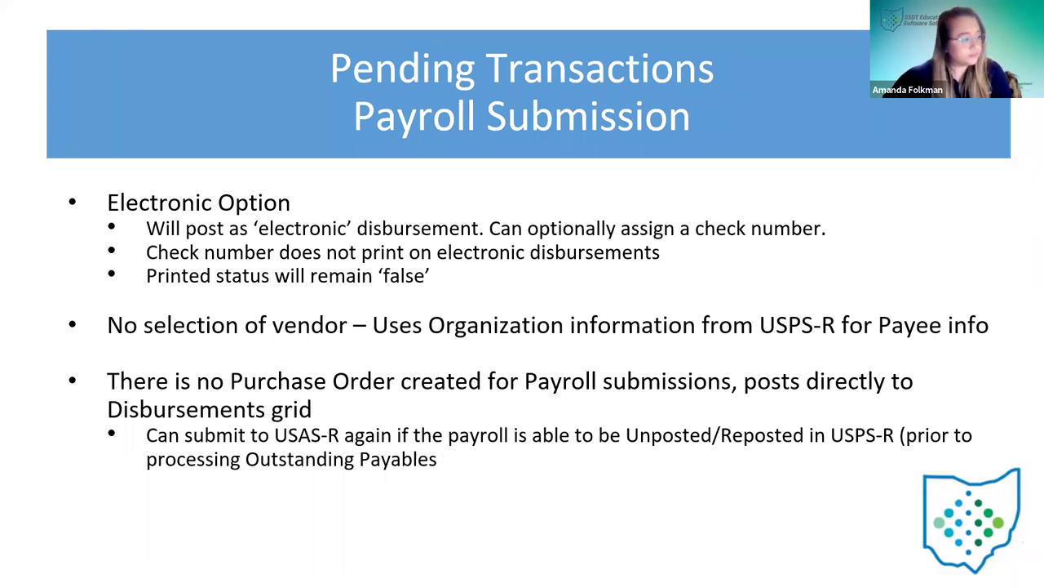
{"action": "key", "text": "alt+Tab"}
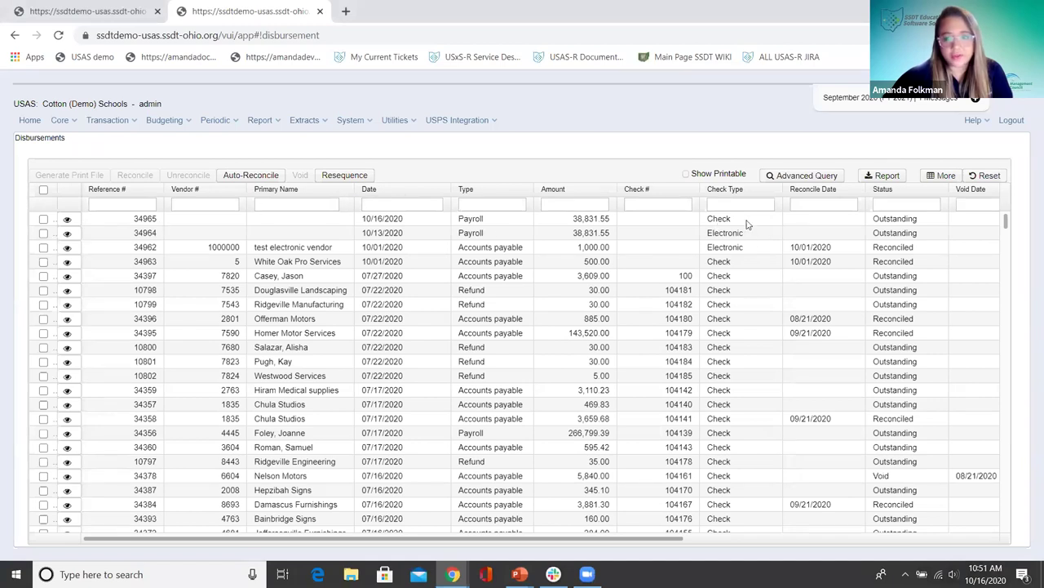
Examine the details and items of the 10/16/2020 payroll check disbursement, and briefly select its row to see the available actions
{"action": "left_click", "coordinate": [66, 222]}
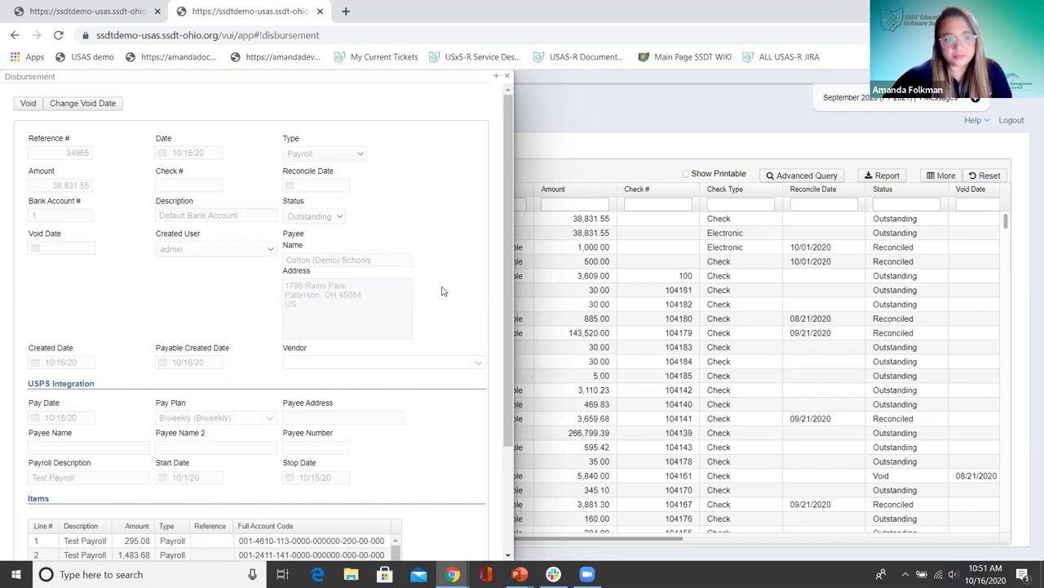
{"action": "scroll", "coordinate": [420, 237], "scroll_direction": "down", "scroll_amount": 1}
{"action": "scroll", "coordinate": [446, 387], "scroll_direction": "down", "scroll_amount": 1}
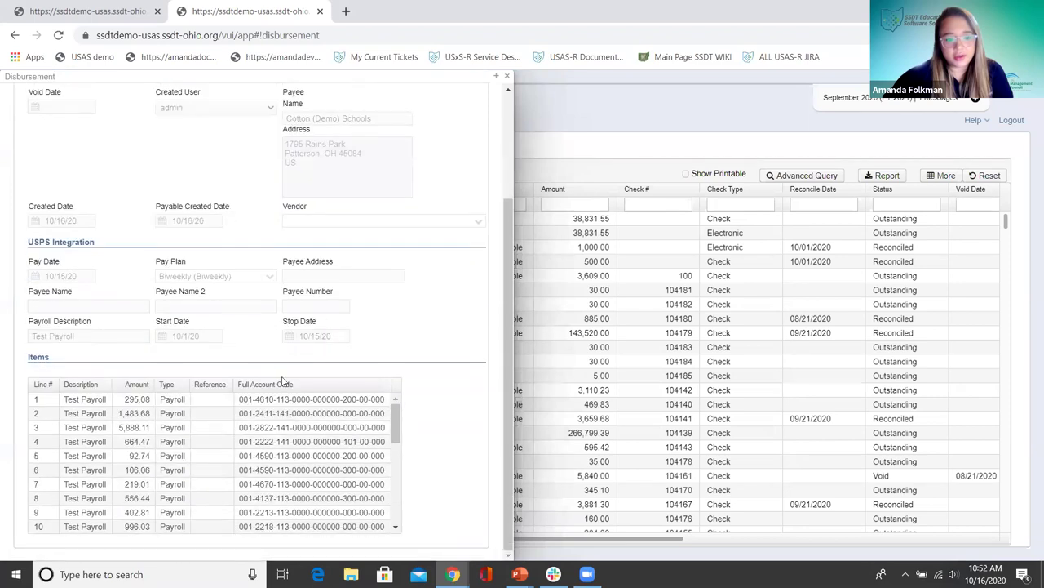
{"action": "scroll", "coordinate": [450, 217], "scroll_direction": "up", "scroll_amount": 2}
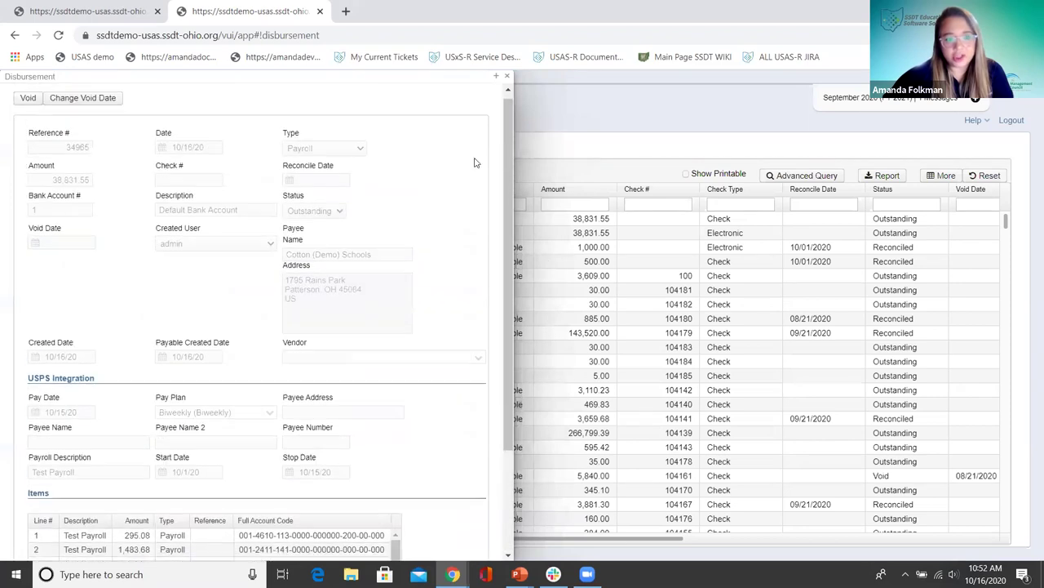
{"action": "left_click", "coordinate": [507, 76]}
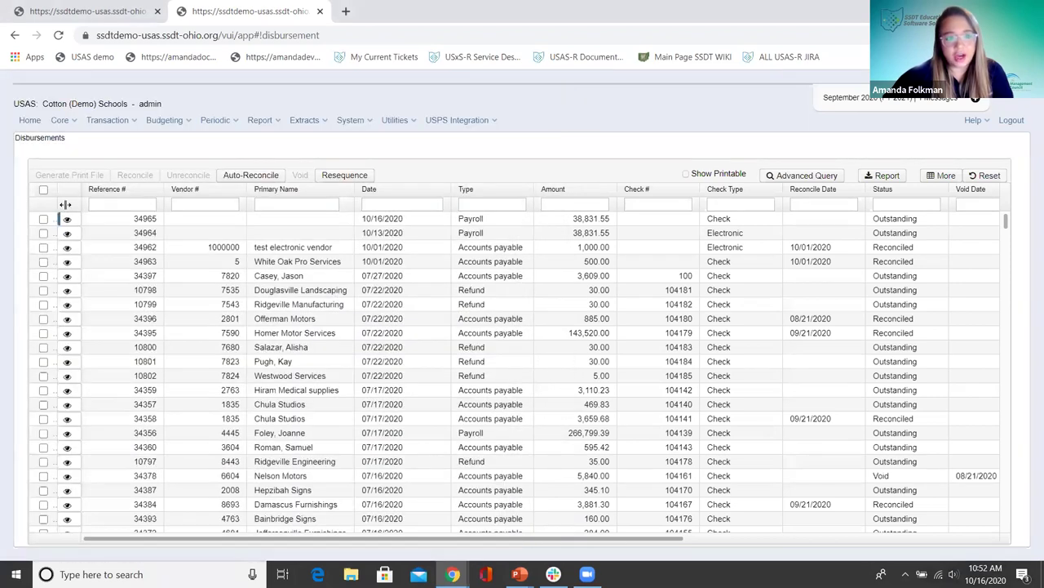
{"action": "left_click", "coordinate": [44, 219]}
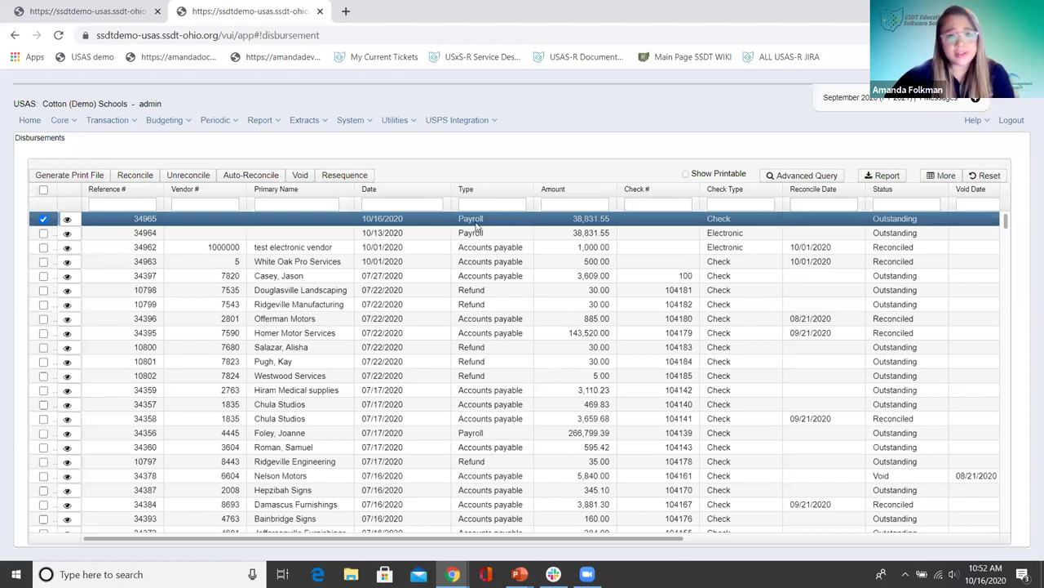
{"action": "left_click", "coordinate": [43, 221]}
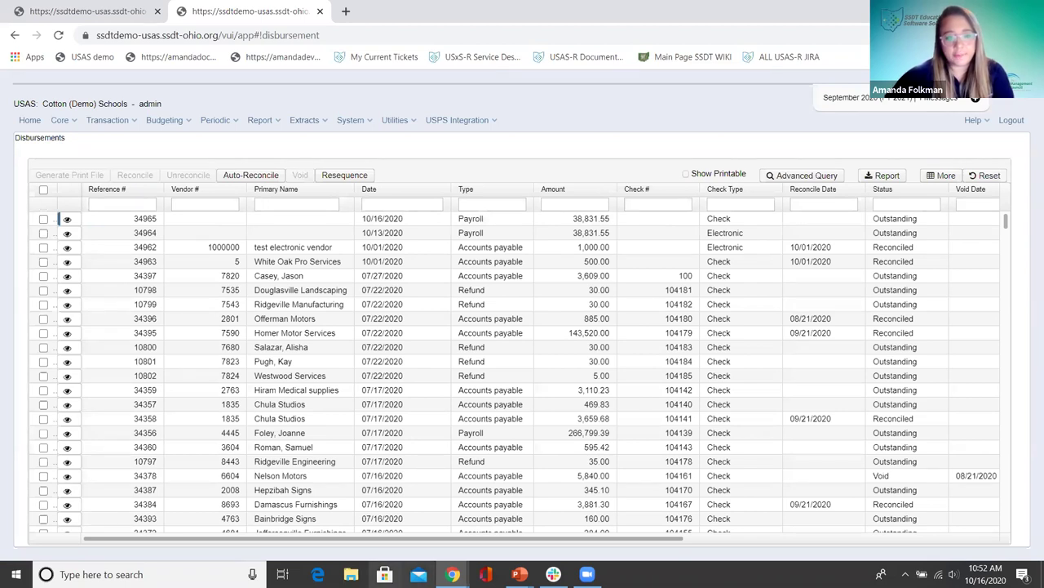
Switch to the PowerPoint slide show, peek at the Modules slide, and go back to the Payroll Submission slide
{"action": "mouse_move", "coordinate": [520, 574]}
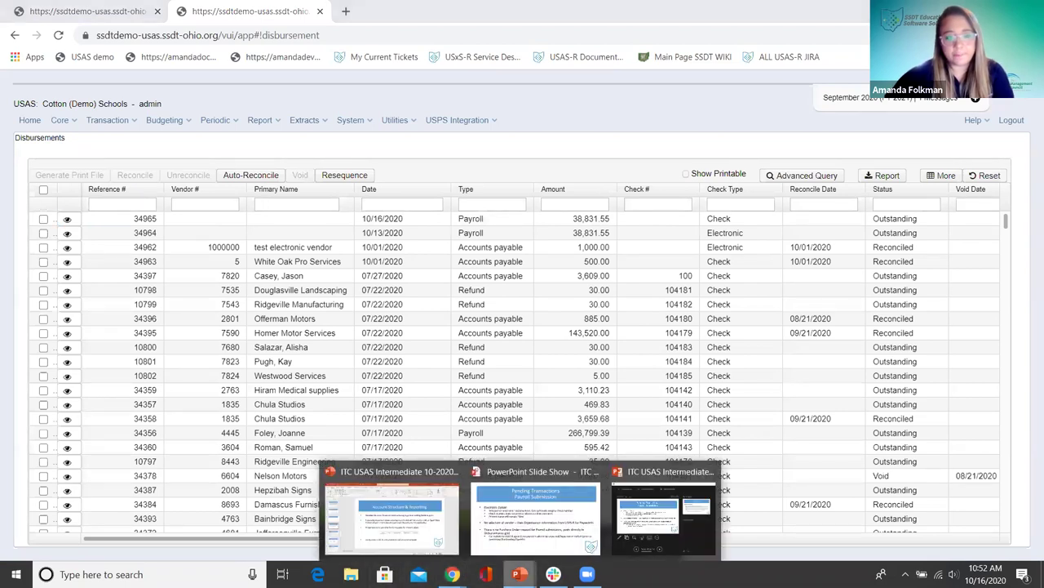
{"action": "left_click", "coordinate": [515, 531]}
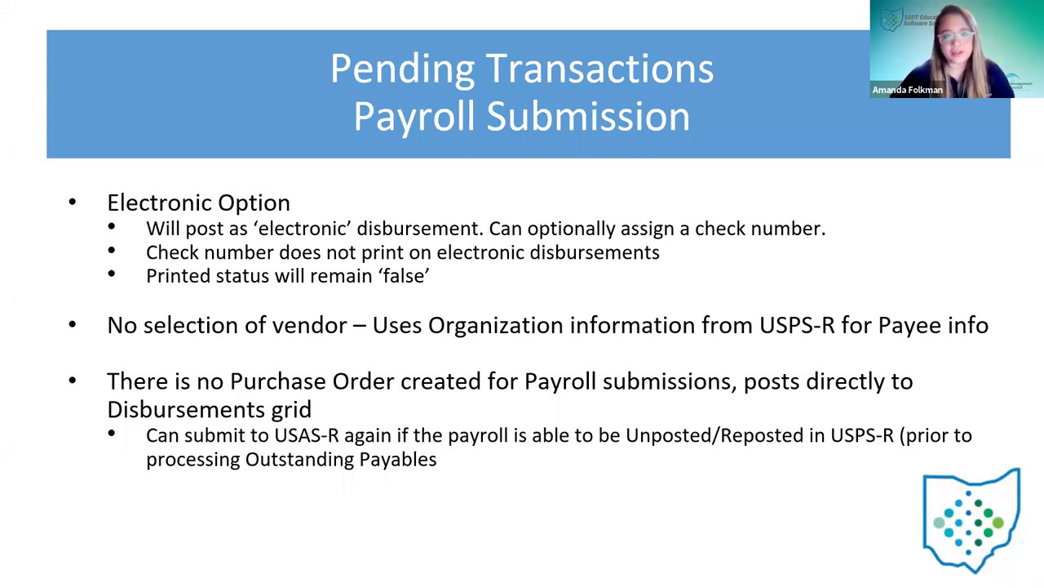
{"action": "key", "text": "Right"}
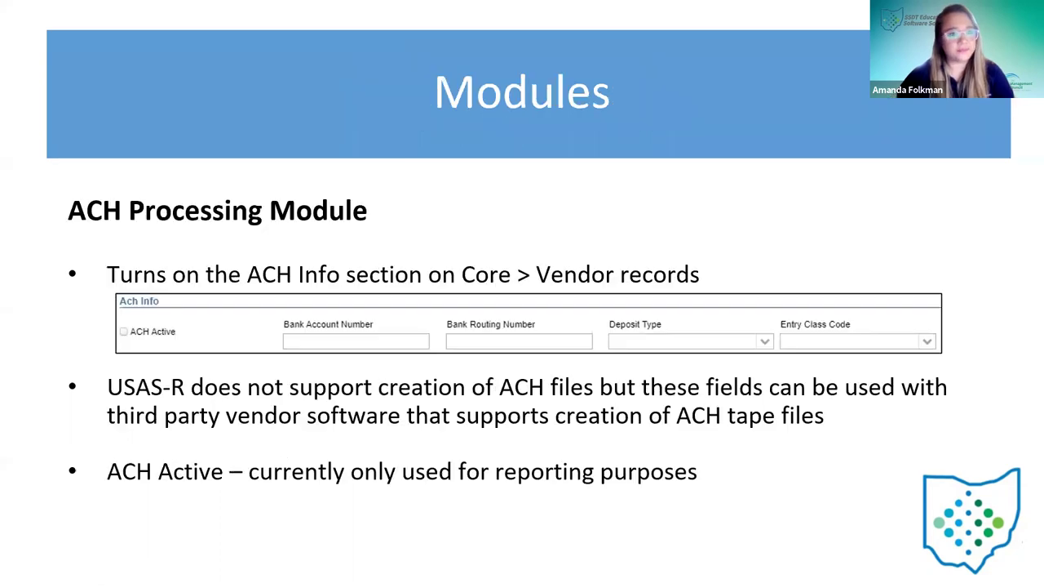
{"action": "key", "text": "Left"}
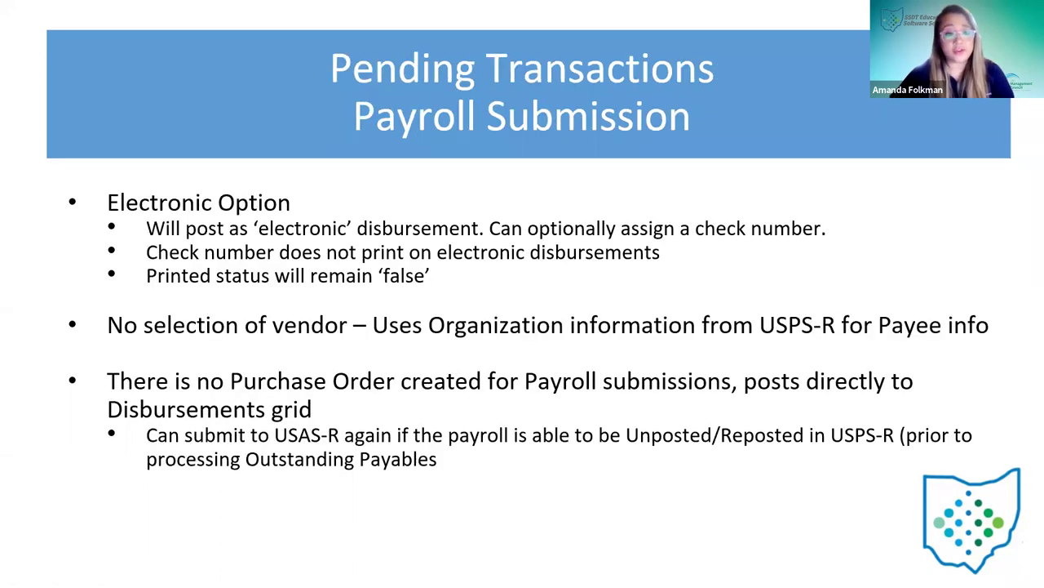
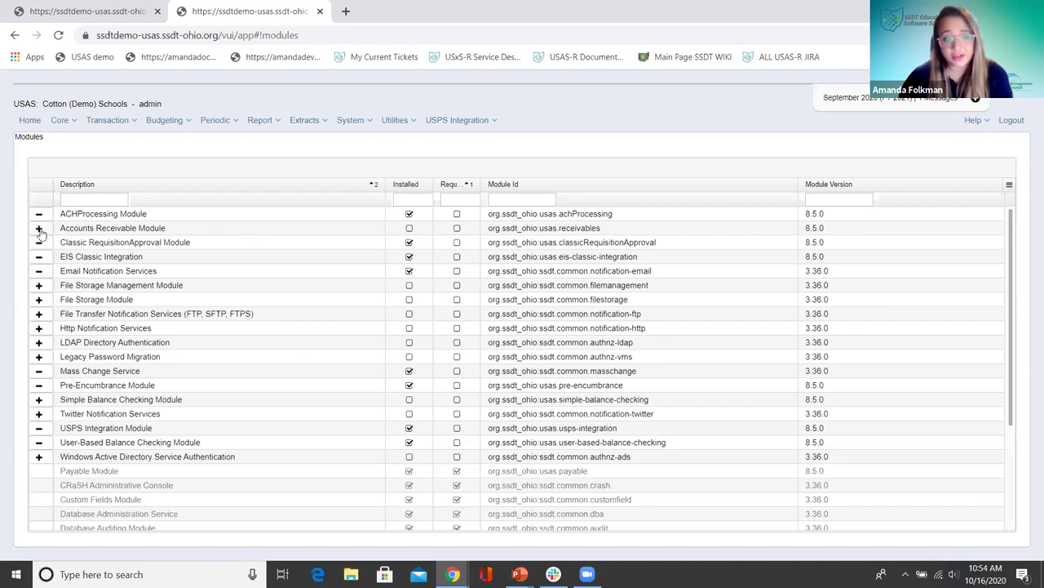
Install the Accounts Receivable Module, look through the module list, and refresh the page to apply the change
{"action": "left_click", "coordinate": [39, 230]}
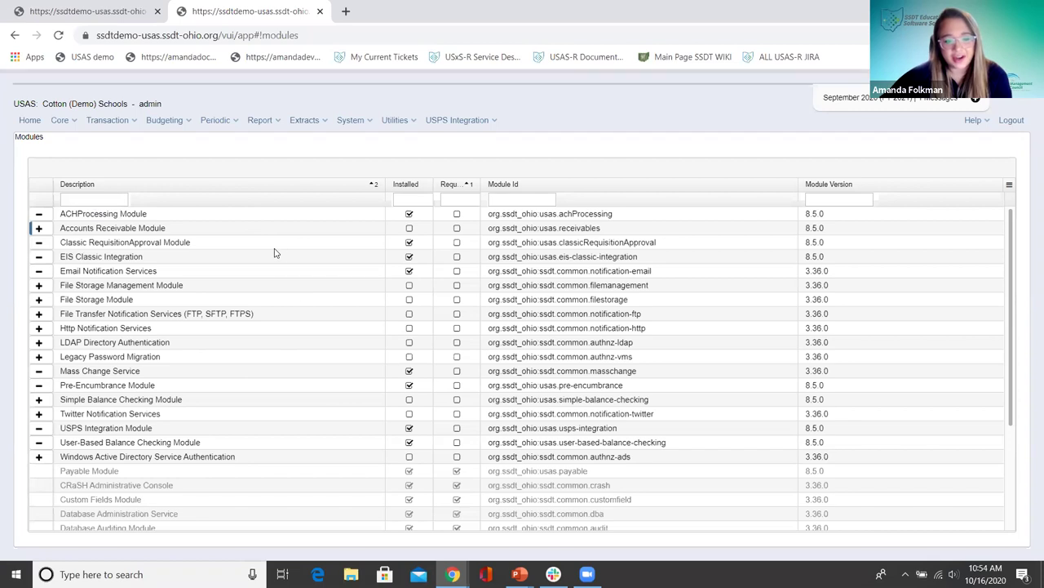
{"action": "scroll", "coordinate": [272, 265], "scroll_direction": "down", "scroll_amount": 1}
{"action": "scroll", "coordinate": [245, 356], "scroll_direction": "down", "scroll_amount": 1}
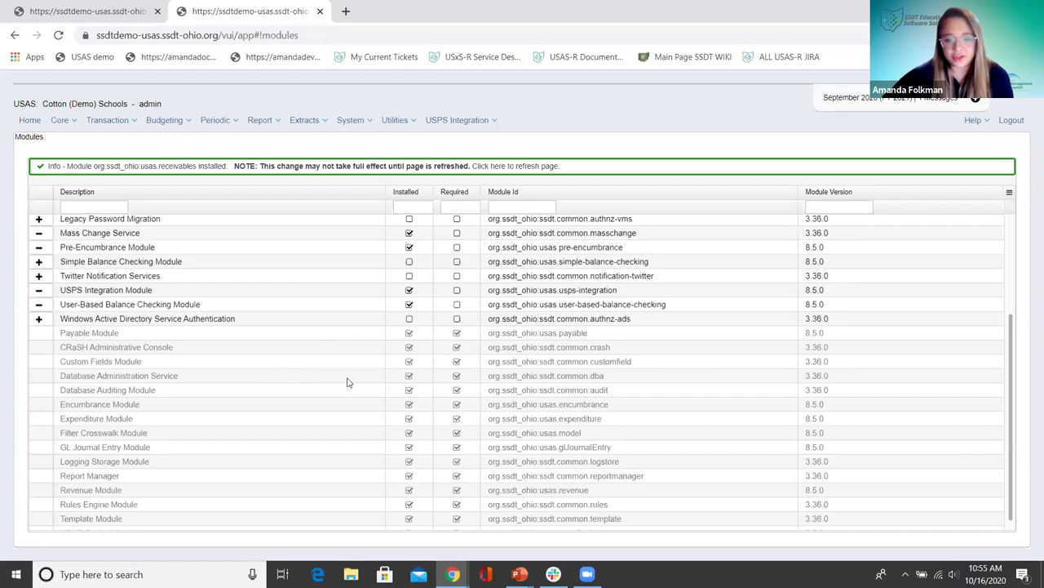
{"action": "scroll", "coordinate": [247, 423], "scroll_direction": "up", "scroll_amount": 1}
{"action": "scroll", "coordinate": [245, 426], "scroll_direction": "down", "scroll_amount": 1}
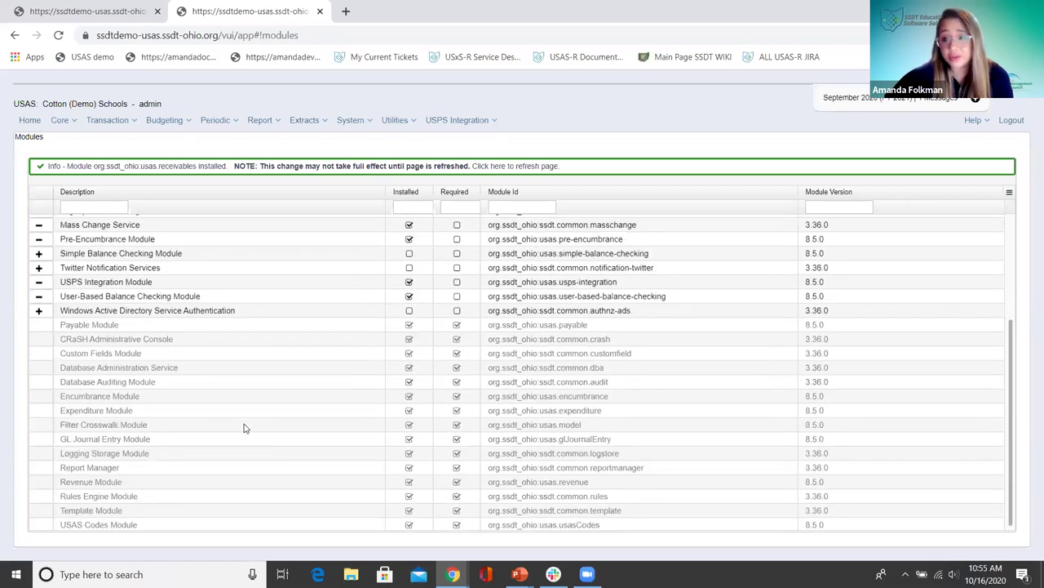
{"action": "scroll", "coordinate": [243, 430], "scroll_direction": "up", "scroll_amount": 2}
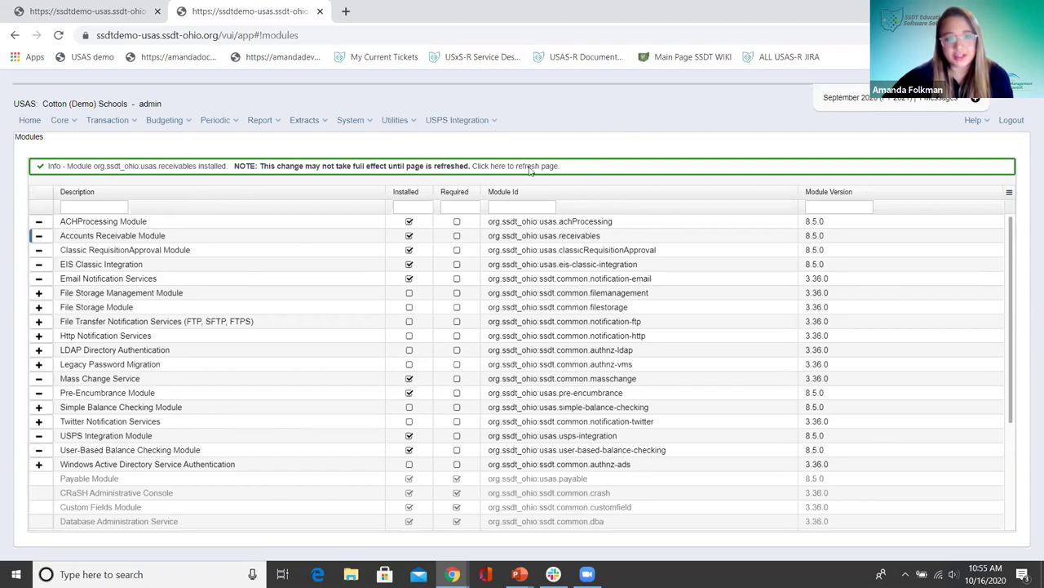
{"action": "left_click", "coordinate": [492, 168]}
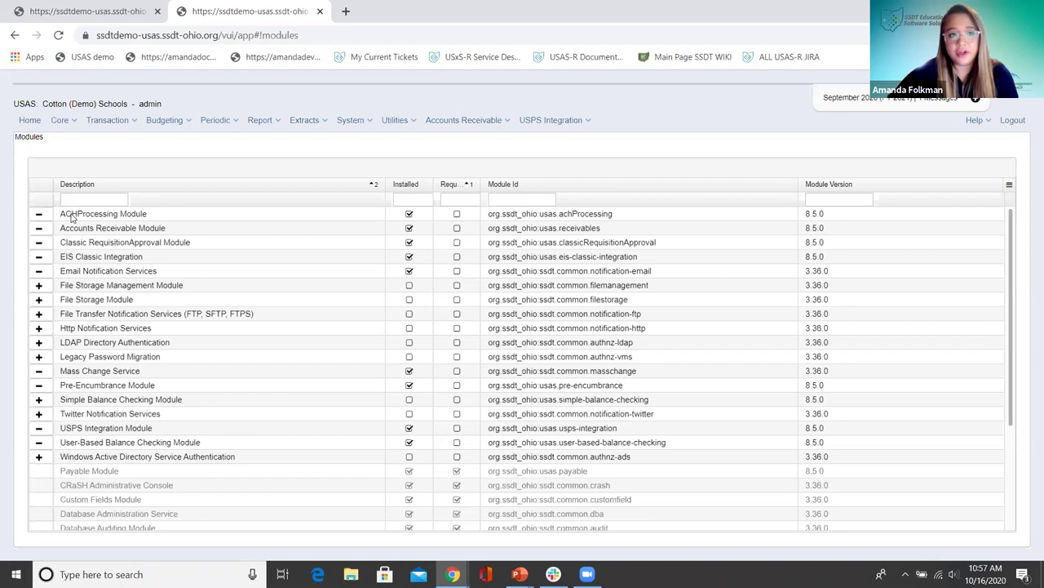
Open the Leary Landscaping vendor record for editing and go to its Ach Info section
{"action": "left_click", "coordinate": [61, 121]}
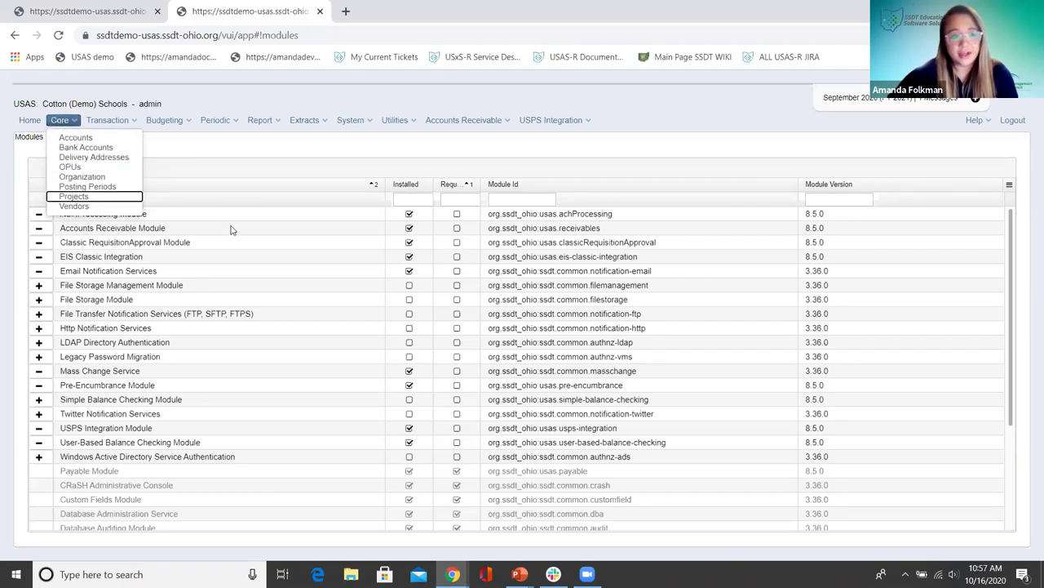
{"action": "left_click", "coordinate": [60, 122]}
{"action": "left_click", "coordinate": [77, 207]}
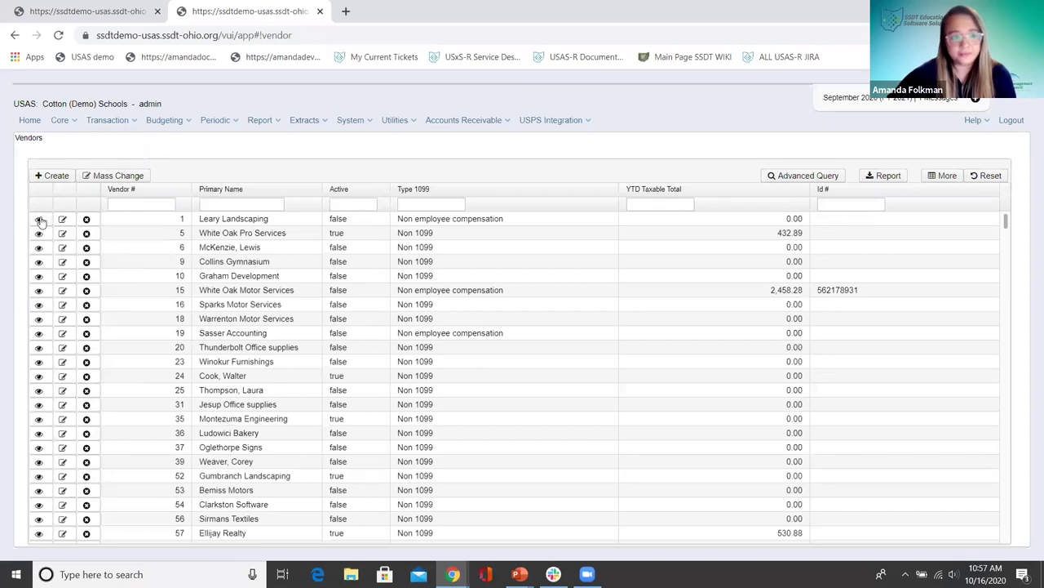
{"action": "left_click", "coordinate": [65, 219]}
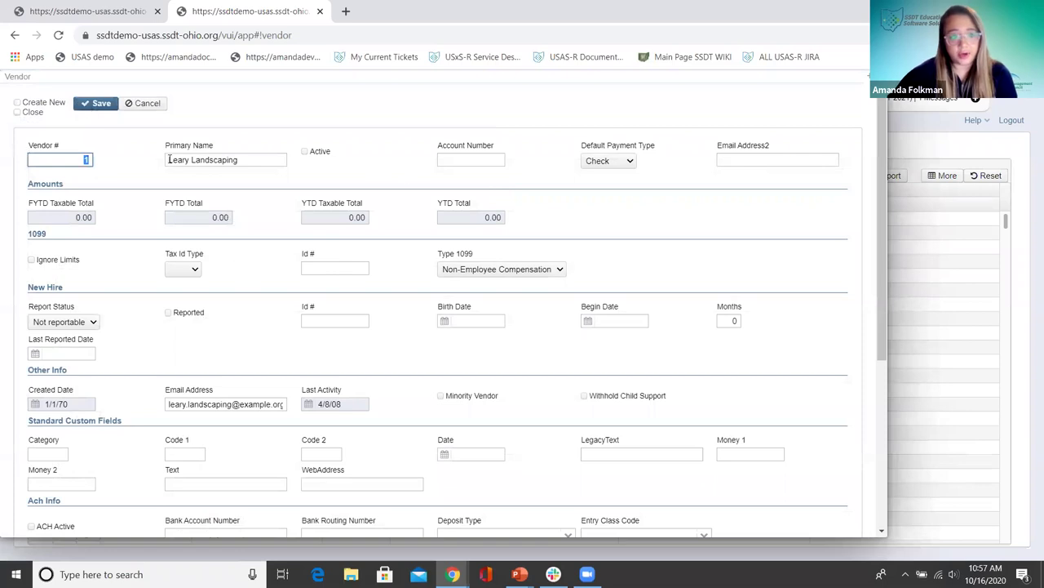
{"action": "scroll", "coordinate": [122, 283], "scroll_direction": "down", "scroll_amount": 1}
{"action": "scroll", "coordinate": [122, 283], "scroll_direction": "down", "scroll_amount": 2}
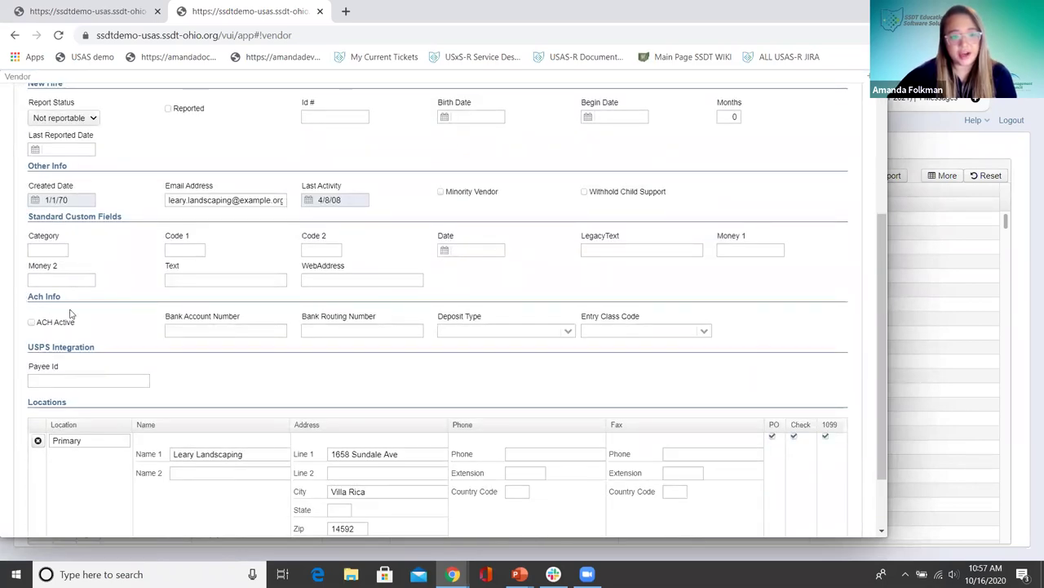
Examine the vendor's Ach Info fields: bank account number, bank routing number, deposit type, entry class code and ACH Active
{"action": "left_click", "coordinate": [175, 329]}
{"action": "left_click", "coordinate": [397, 331]}
{"action": "left_click", "coordinate": [482, 330]}
{"action": "left_click", "coordinate": [674, 329]}
{"action": "left_click", "coordinate": [683, 307]}
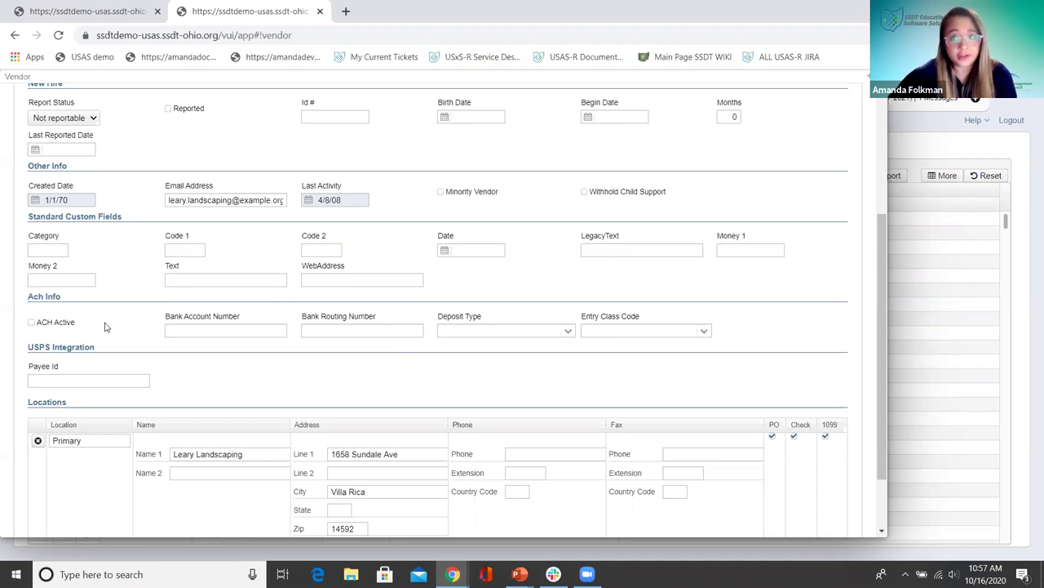
{"action": "left_click", "coordinate": [175, 332]}
{"action": "left_click", "coordinate": [424, 350]}
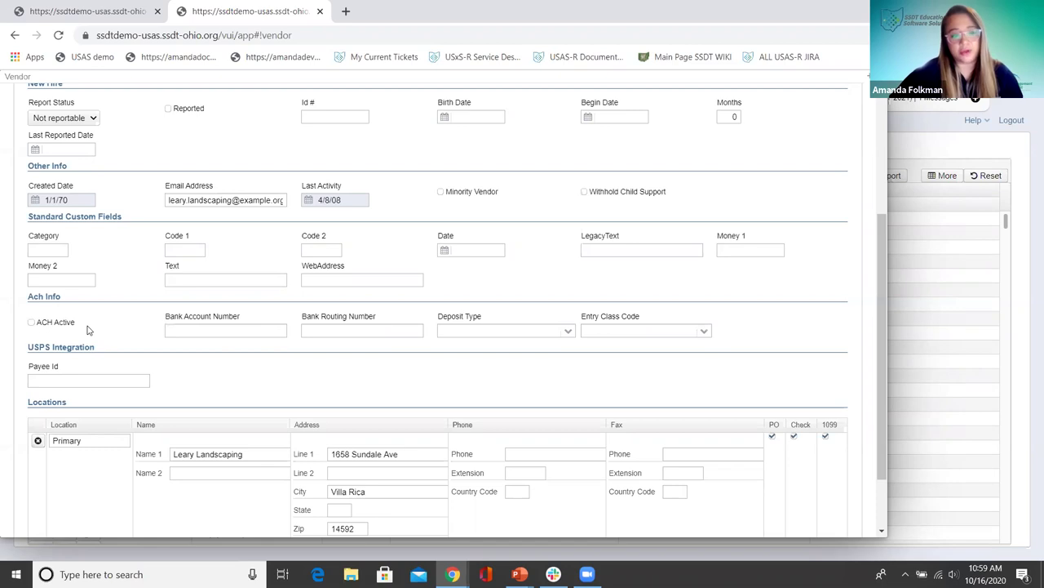
{"action": "left_click", "coordinate": [31, 322]}
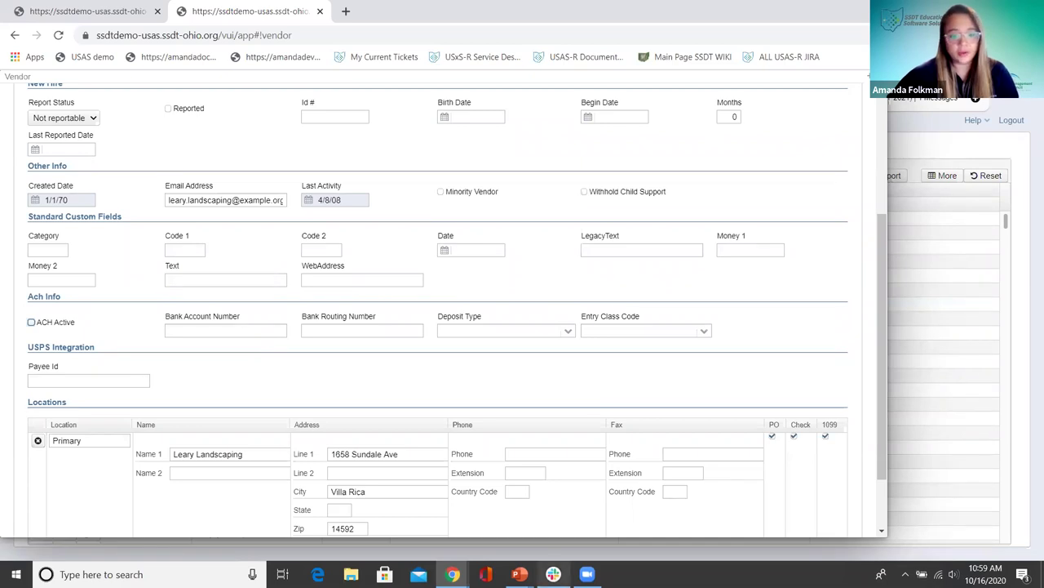
Switch to the PowerPoint slide show and advance to the Classic Requisition Approval Module slide
{"action": "mouse_move", "coordinate": [518, 574]}
{"action": "left_click", "coordinate": [508, 532]}
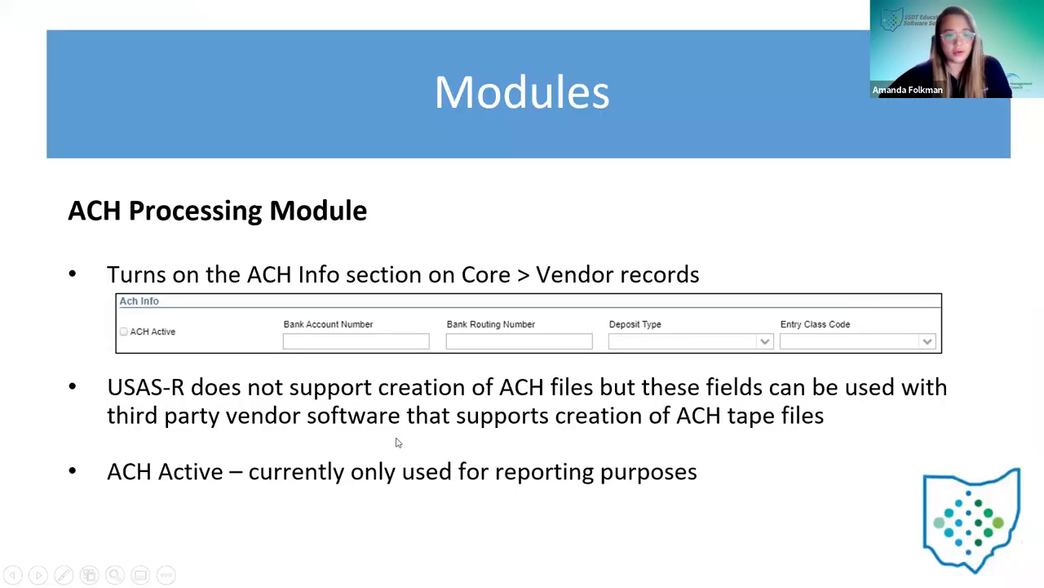
{"action": "key", "text": "Right"}
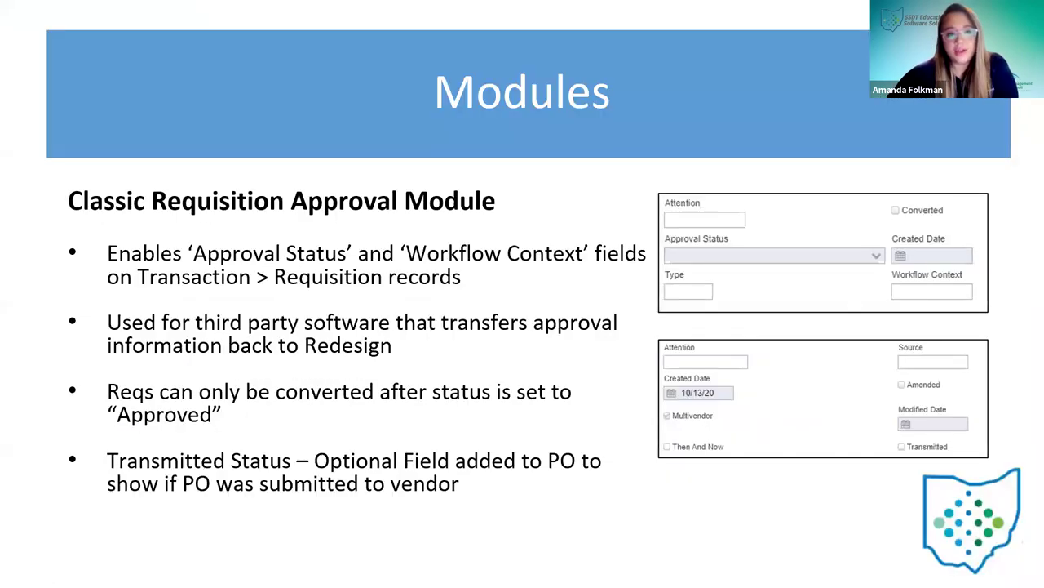
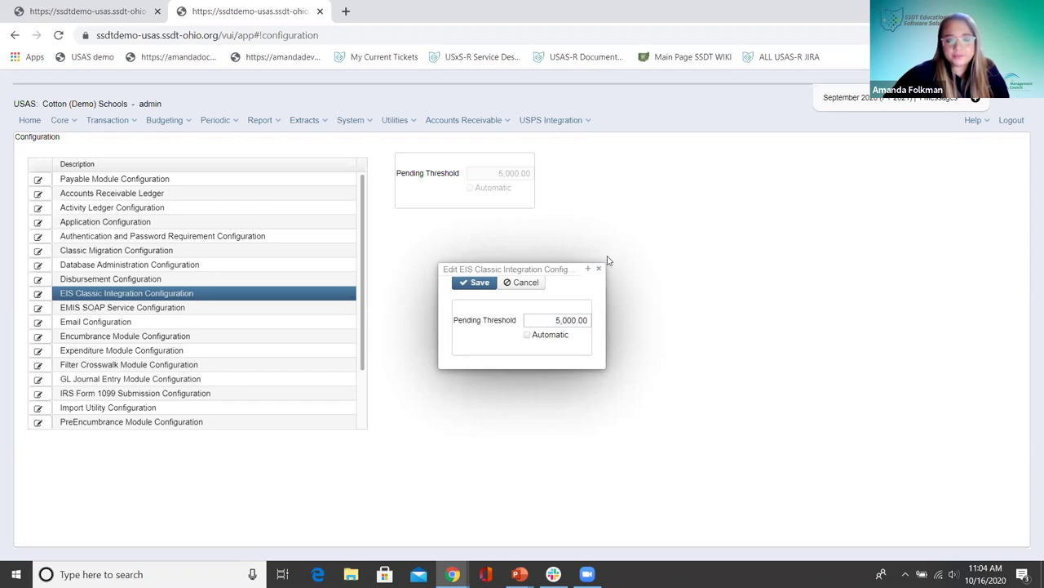
Close the EIS Classic Integration configuration, then examine the EIS inventory option on the candy item of a Gumbranch Landscaping invoice and discard the invoice
{"action": "left_click", "coordinate": [599, 270]}
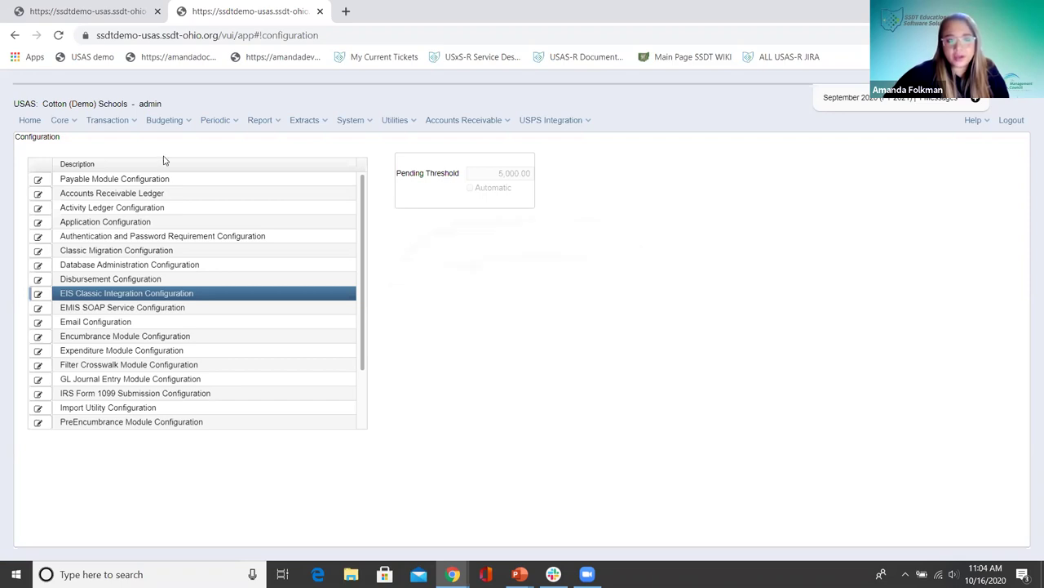
{"action": "left_click", "coordinate": [112, 120]}
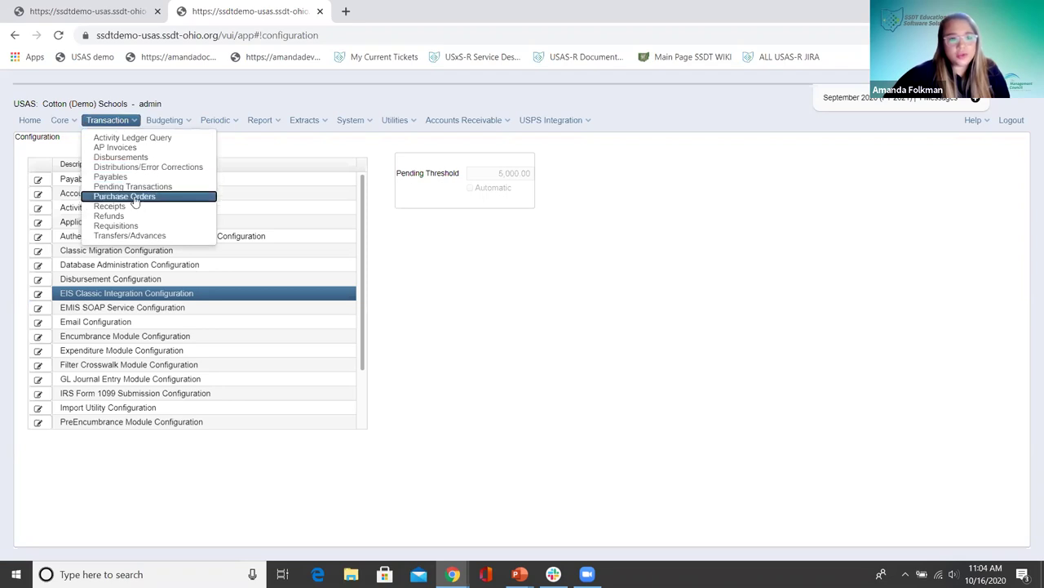
{"action": "left_click", "coordinate": [684, 212]}
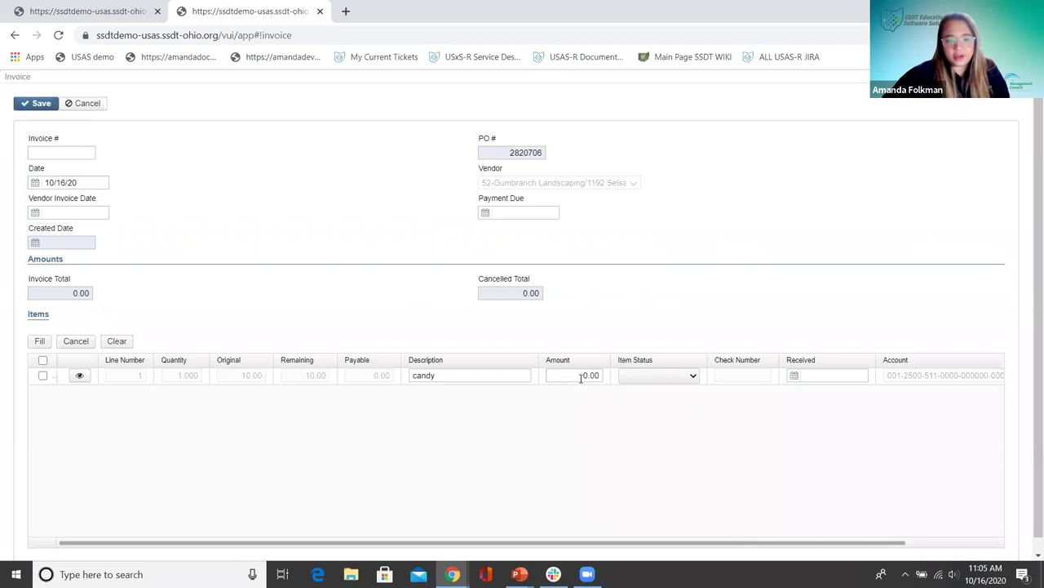
{"action": "left_click_drag", "start_coordinate": [673, 542], "coordinate": [800, 544]}
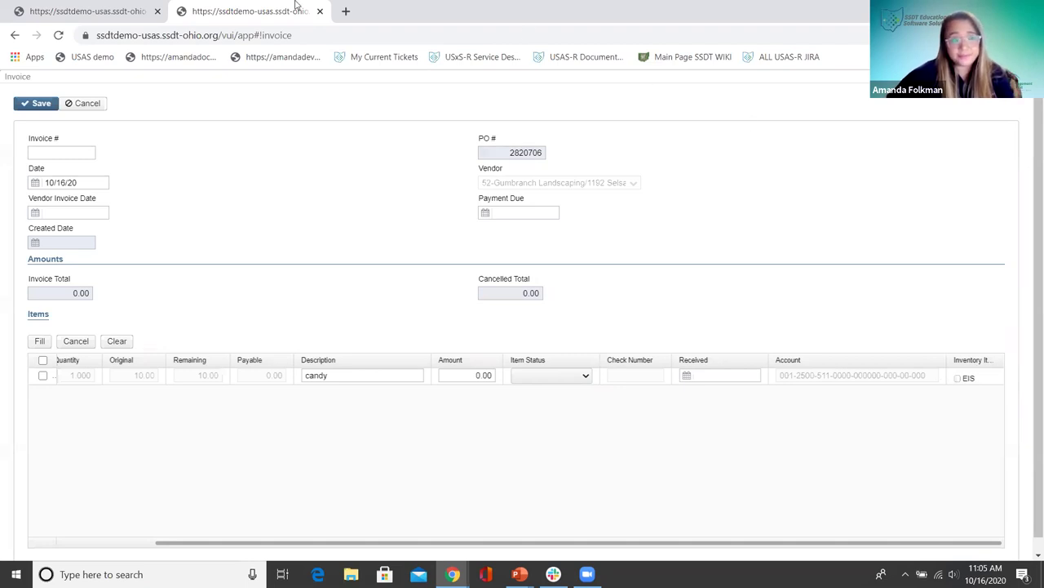
{"action": "left_click", "coordinate": [86, 104]}
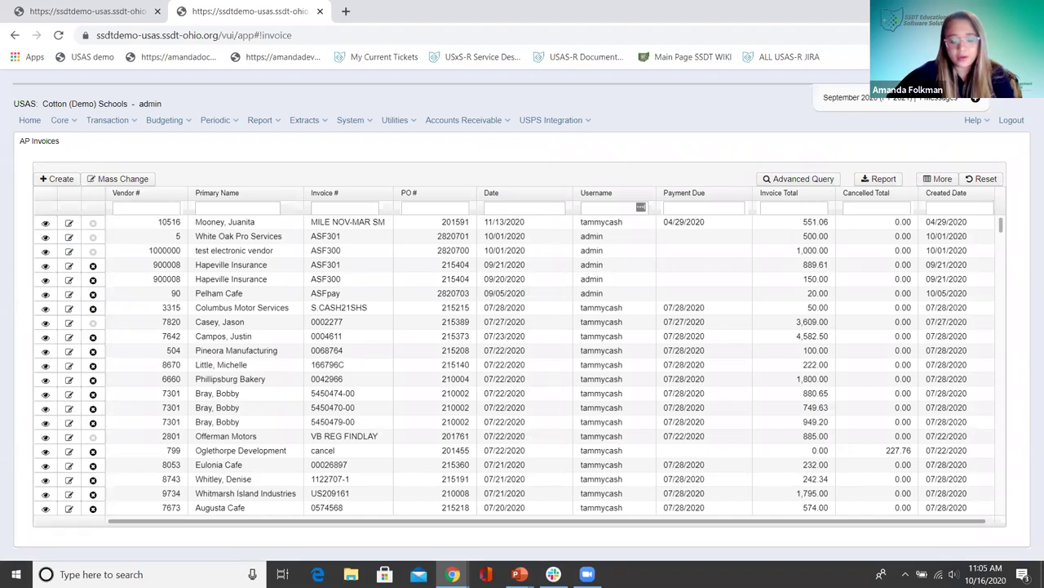
Switch to the PowerPoint slide show and advance to the Email Notification Services slide
{"action": "mouse_move", "coordinate": [519, 573]}
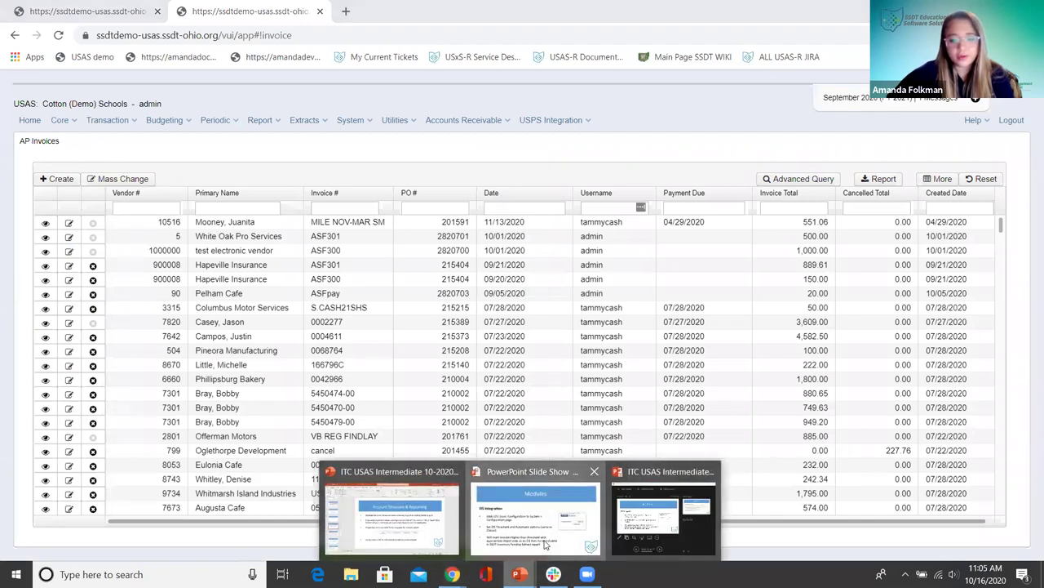
{"action": "left_click", "coordinate": [547, 544]}
{"action": "key", "text": "Right"}
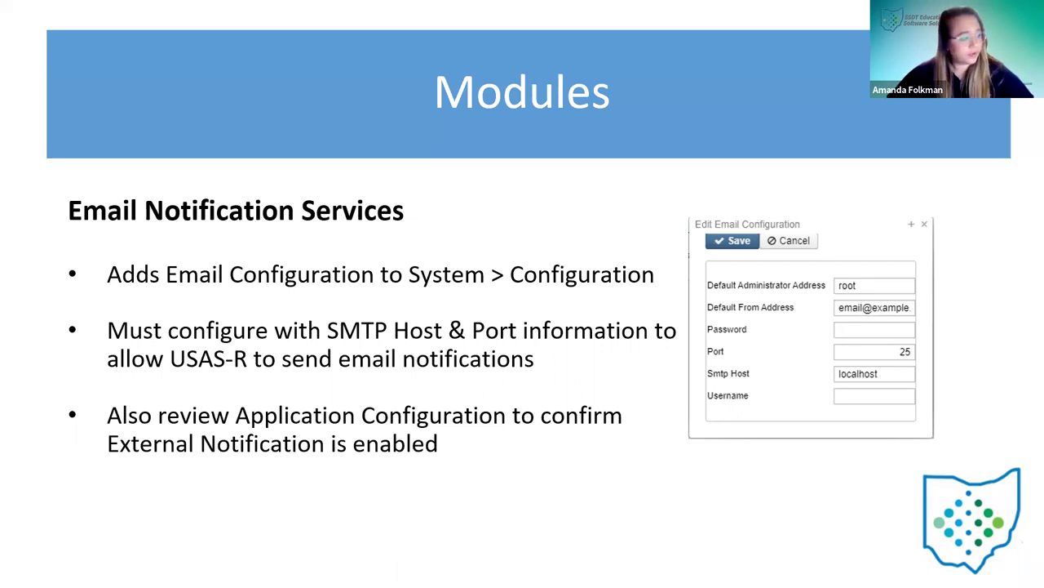
Return to USAS in the browser and open the Email Configuration from the system configuration list for editing
{"action": "key", "text": "alt+Tab"}
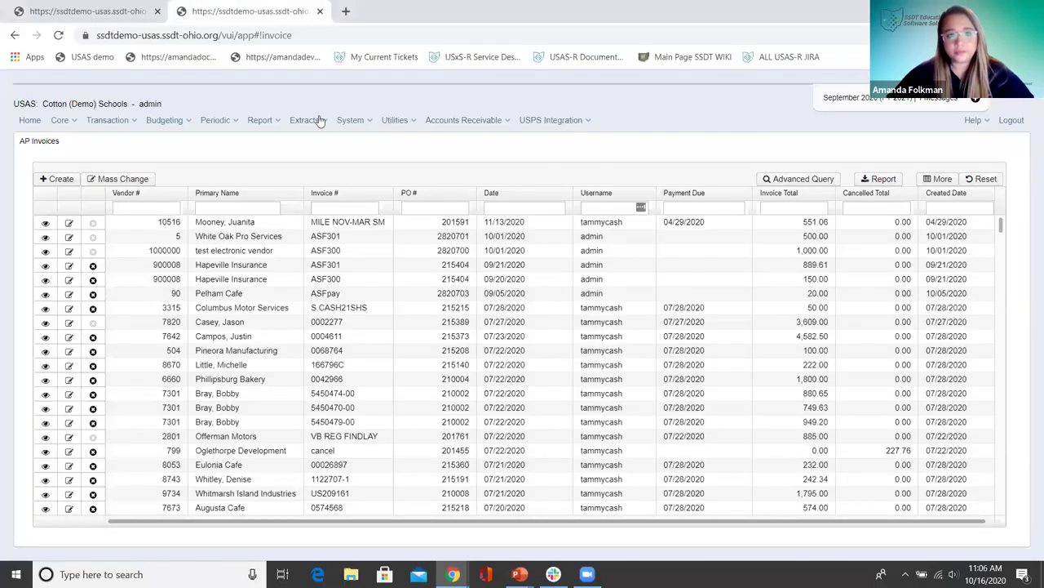
{"action": "left_click", "coordinate": [354, 123]}
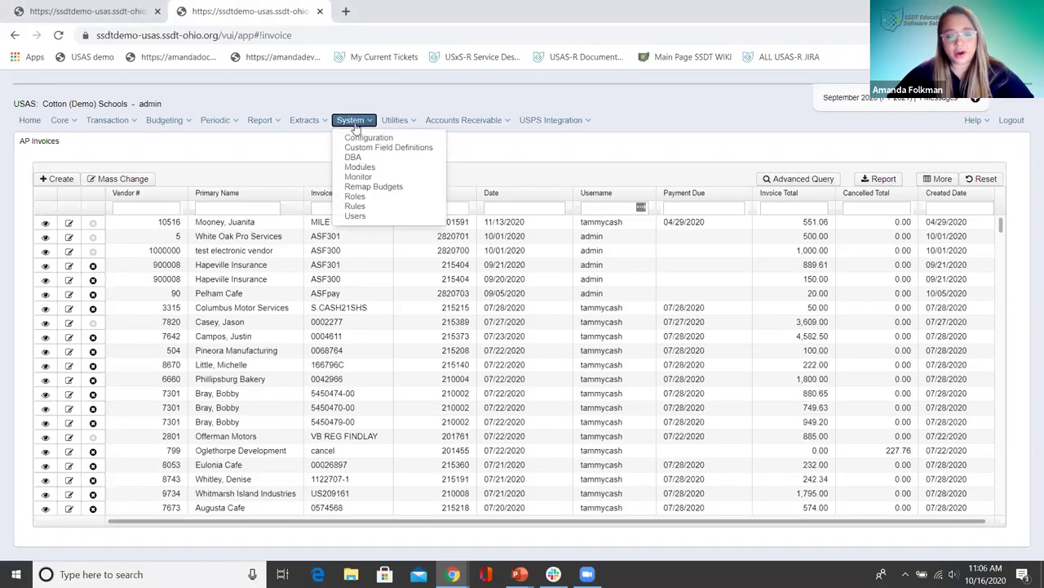
{"action": "left_click", "coordinate": [370, 140]}
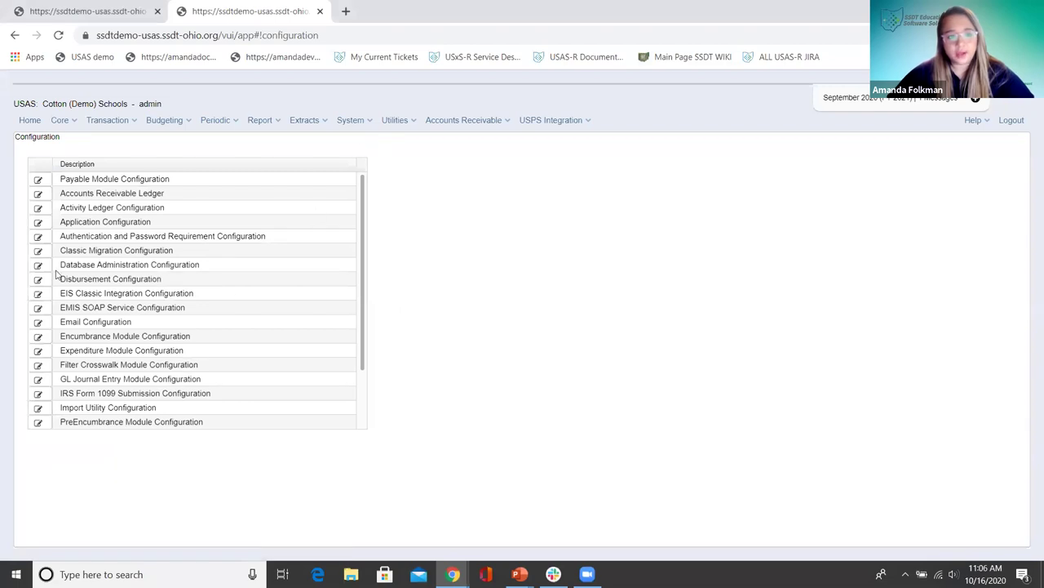
{"action": "left_click", "coordinate": [38, 324]}
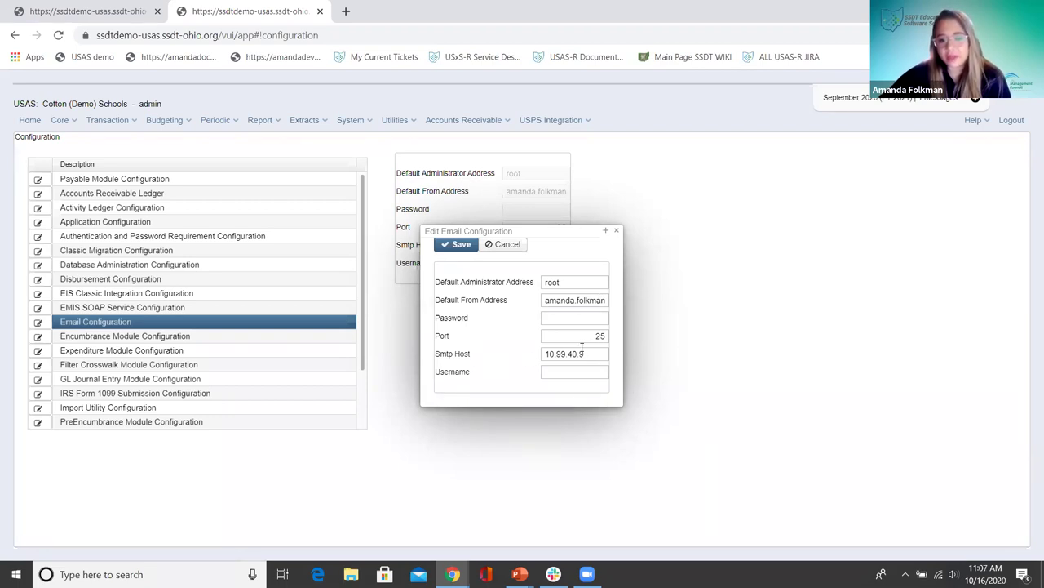
Examine the SMTP host, port and default from address of the email configuration, and close it without saving
{"action": "left_click_drag", "start_coordinate": [605, 356], "coordinate": [504, 359]}
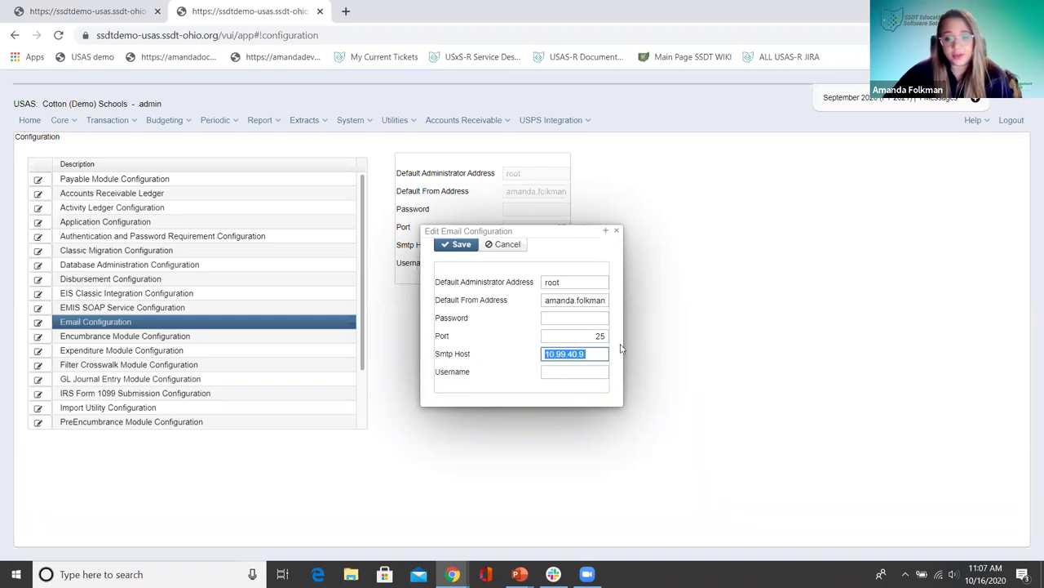
{"action": "left_click_drag", "start_coordinate": [596, 336], "coordinate": [616, 339]}
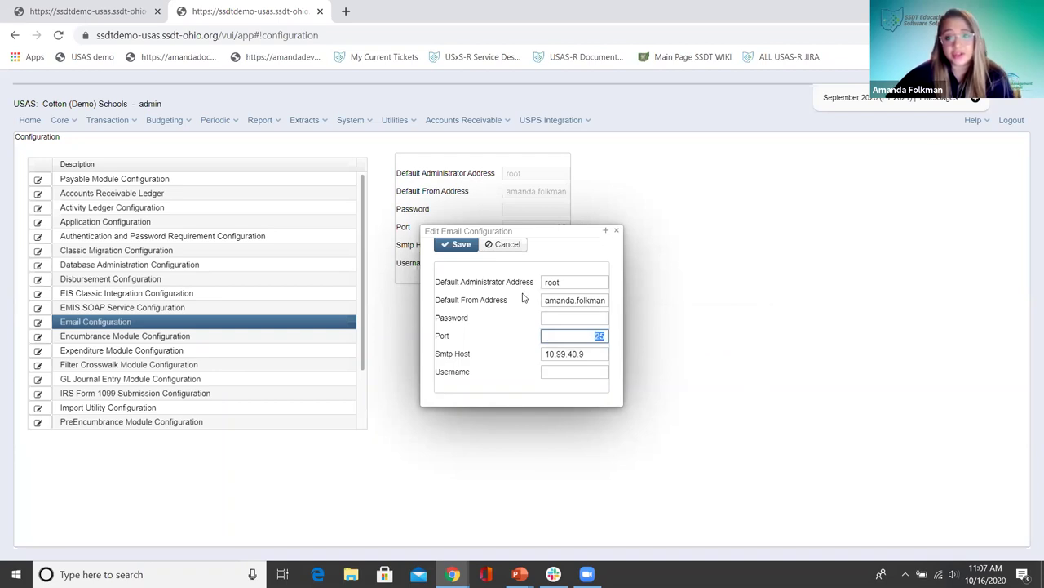
{"action": "left_click_drag", "start_coordinate": [542, 299], "coordinate": [776, 295]}
{"action": "left_click", "coordinate": [506, 299]}
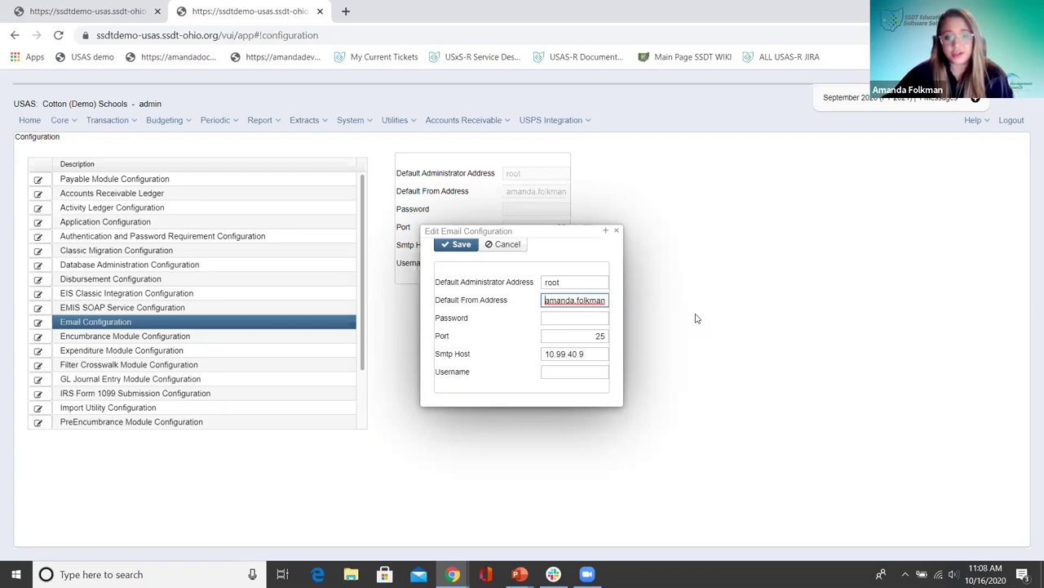
{"action": "left_click_drag", "start_coordinate": [545, 299], "coordinate": [620, 300]}
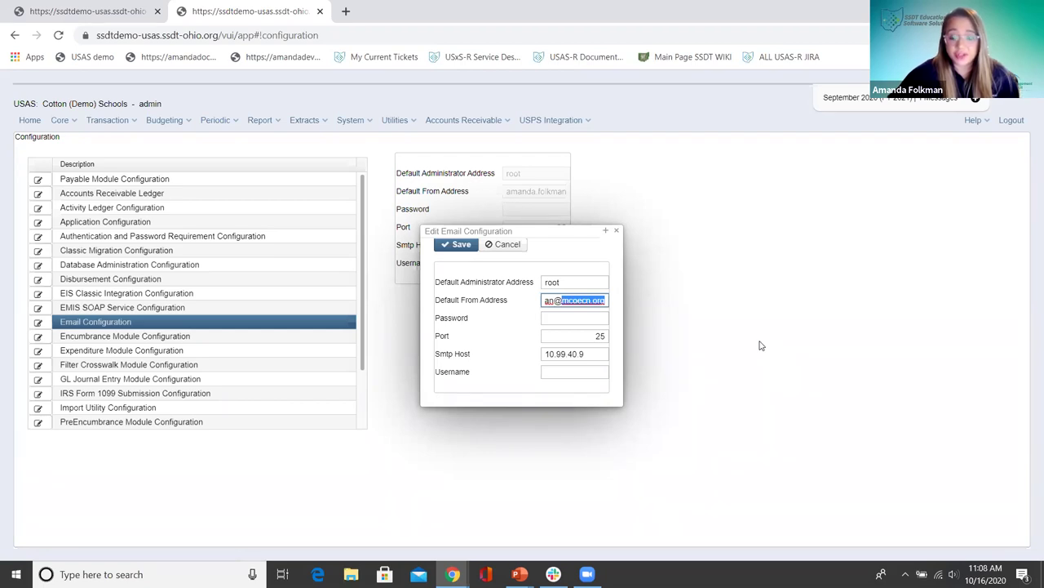
{"action": "left_click", "coordinate": [581, 300]}
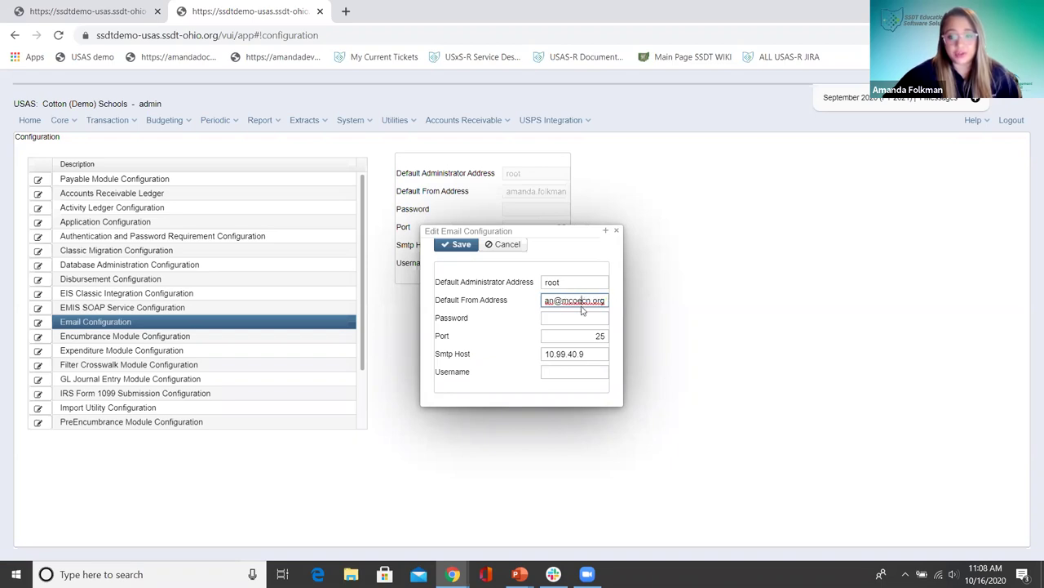
{"action": "triple_click", "coordinate": [563, 300]}
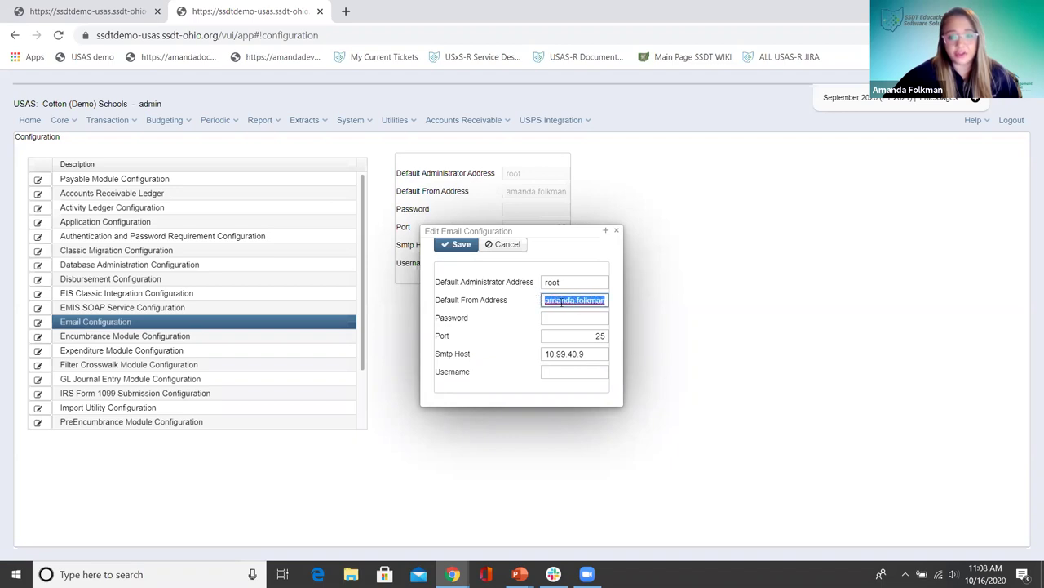
{"action": "left_click", "coordinate": [732, 292]}
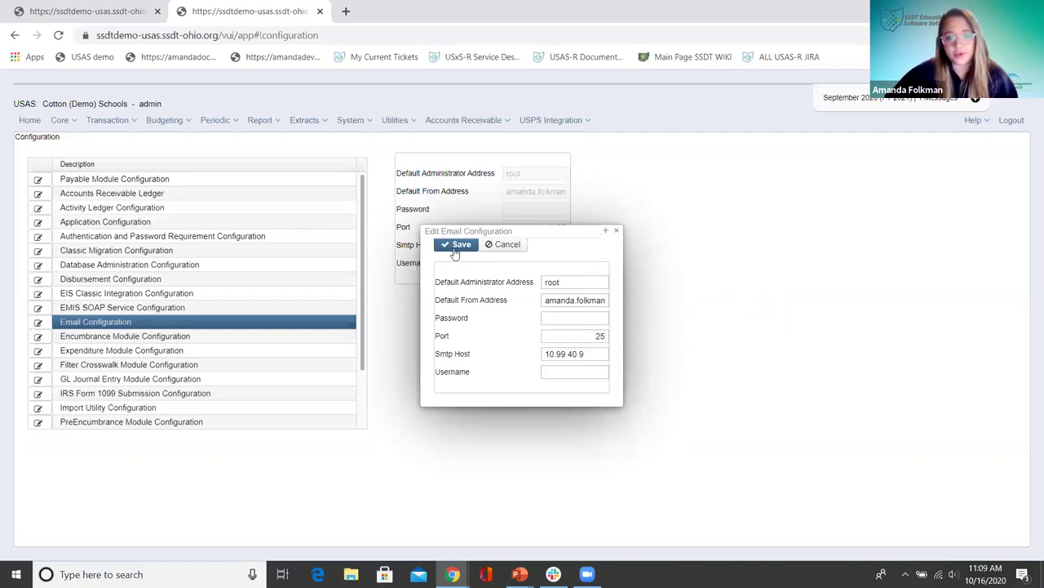
{"action": "left_click", "coordinate": [617, 232]}
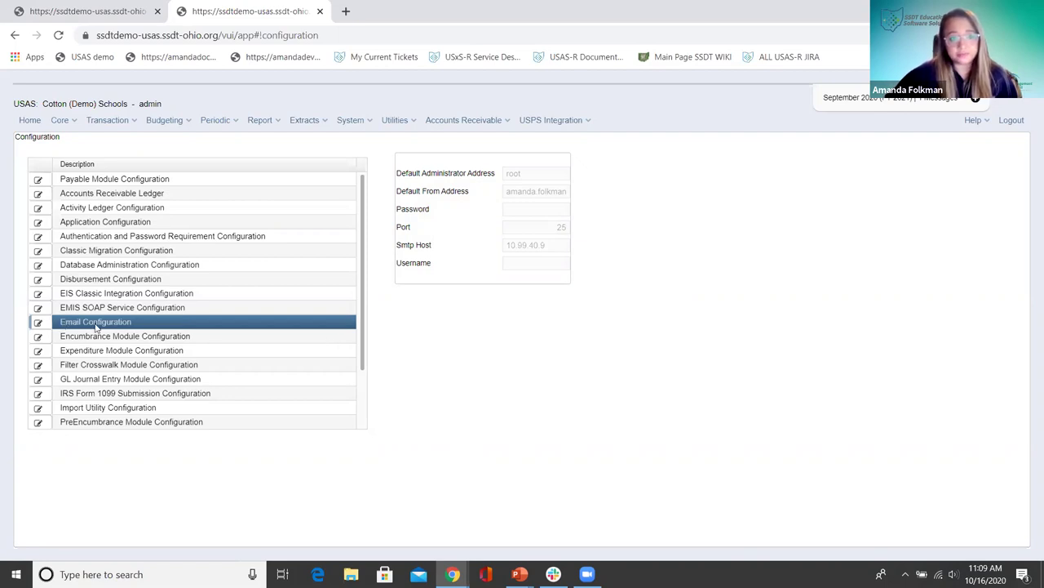
In the Application Configuration, set the instance type to Support and disable External Notification and User Job Execution
{"action": "left_click", "coordinate": [38, 223]}
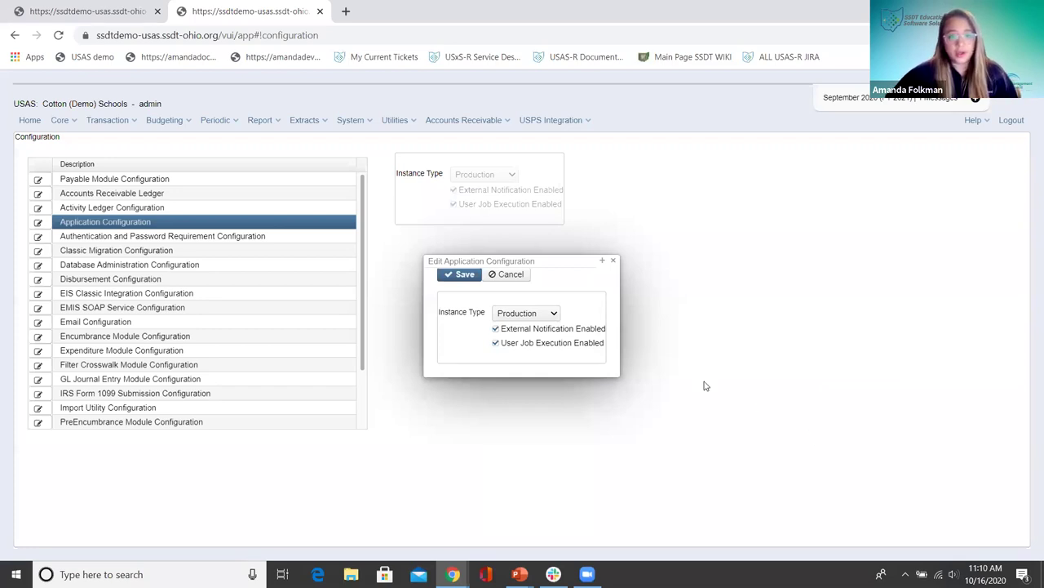
{"action": "left_click", "coordinate": [555, 313]}
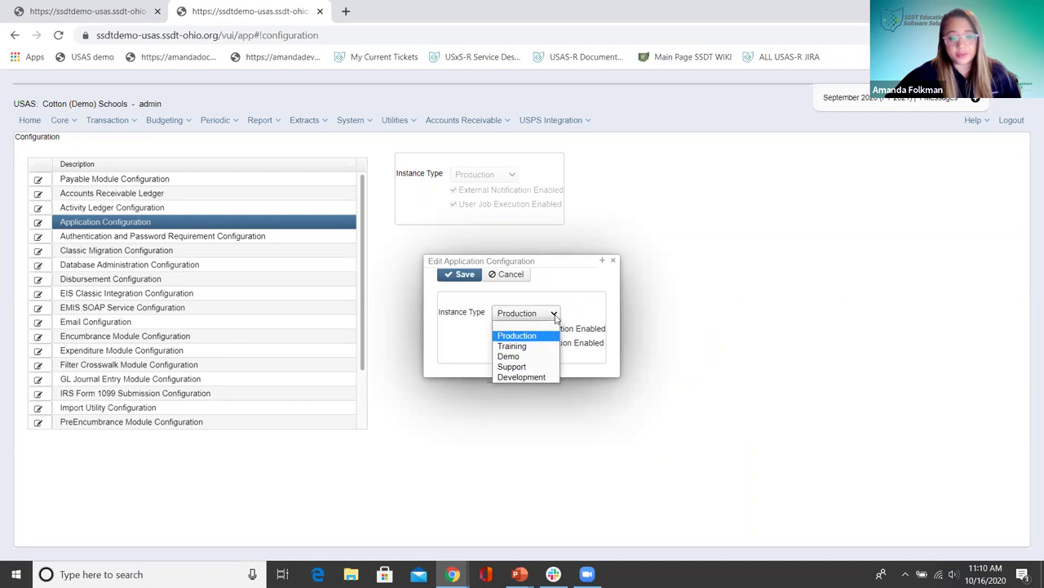
{"action": "left_click", "coordinate": [538, 369]}
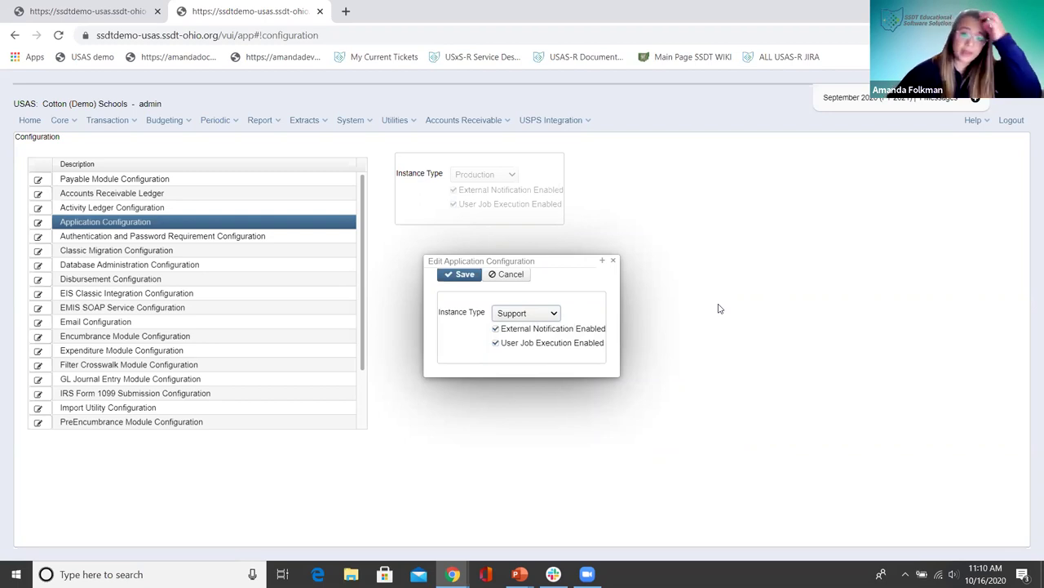
{"action": "left_click", "coordinate": [495, 329]}
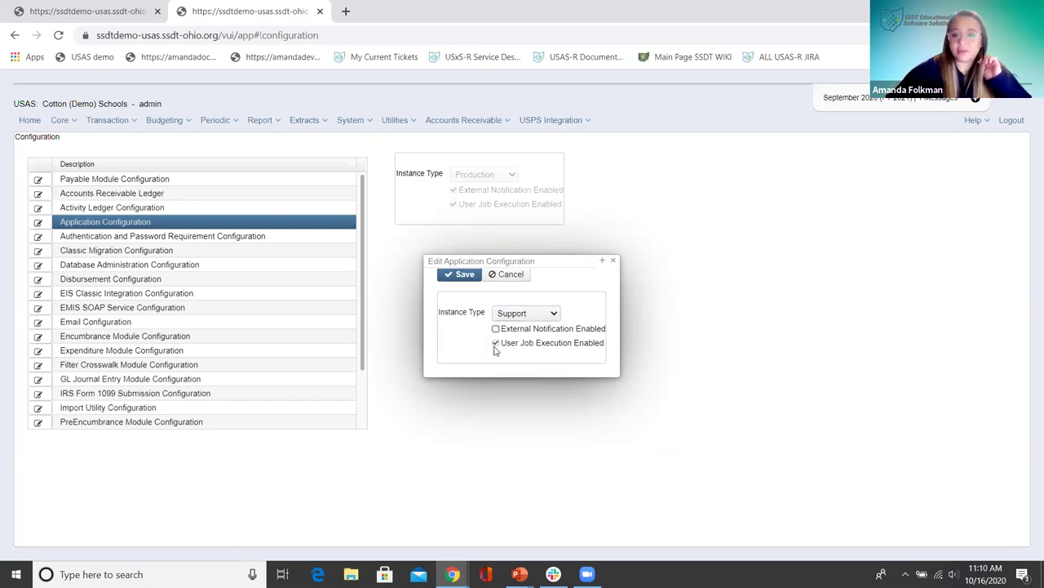
{"action": "left_click", "coordinate": [495, 343]}
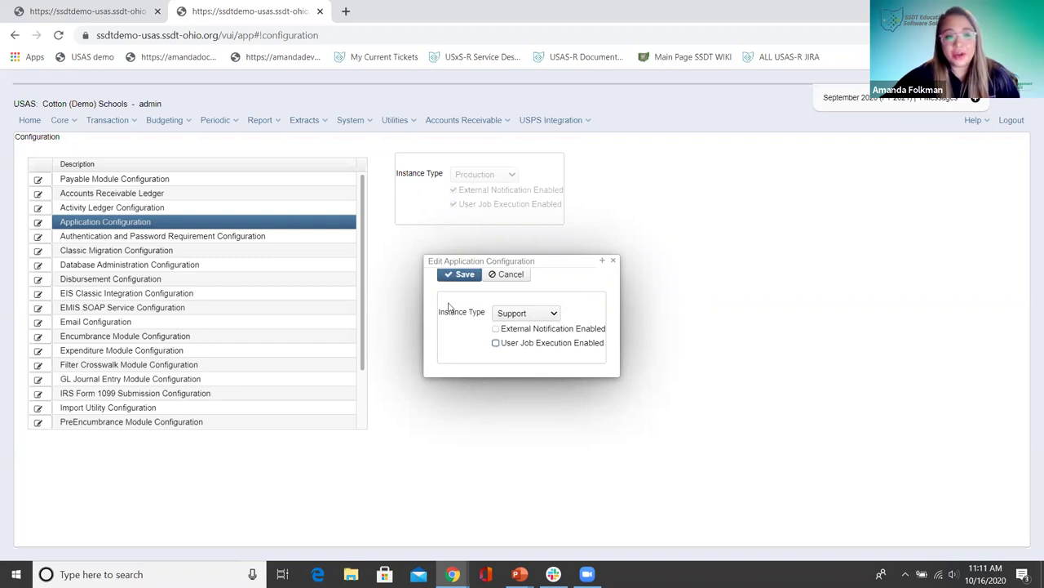
Set the instance type back to Production and re-enable External Notification and User Job Execution
{"action": "left_click", "coordinate": [517, 318]}
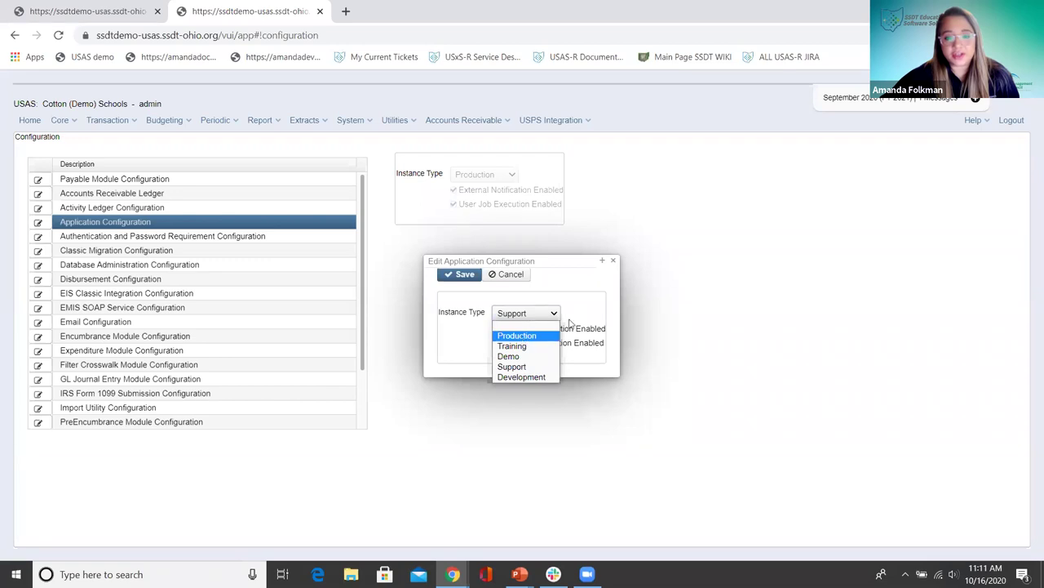
{"action": "left_click", "coordinate": [504, 332]}
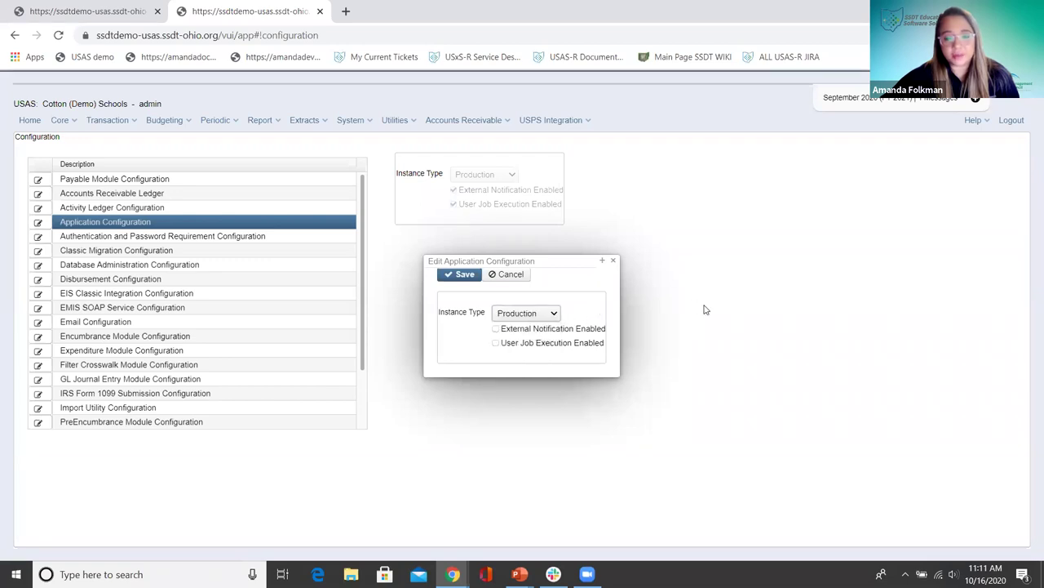
{"action": "left_click", "coordinate": [497, 329]}
{"action": "left_click", "coordinate": [495, 345]}
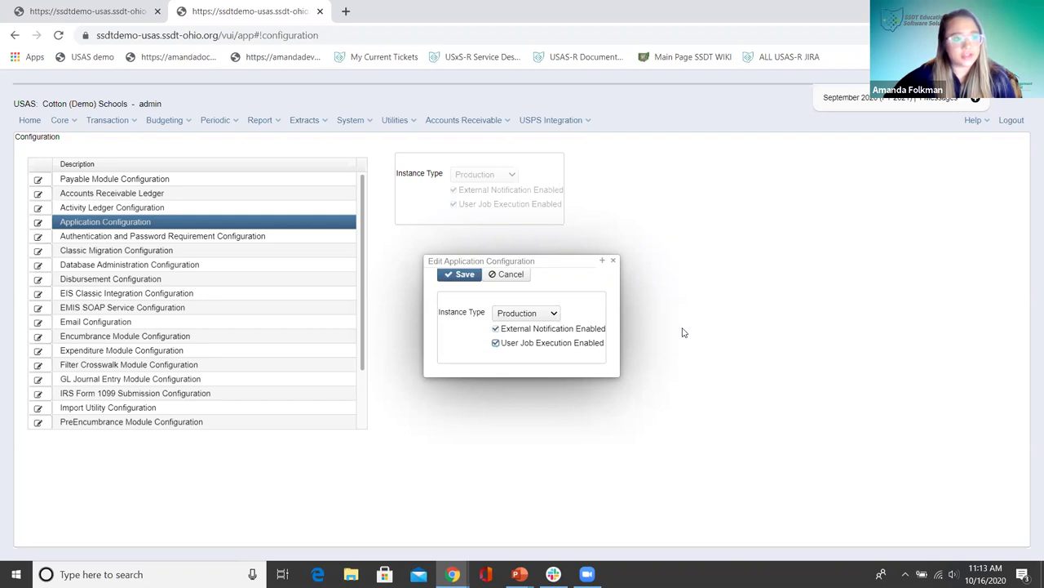
Examine the available instance types without changing the selection, and close the Application Configuration without saving
{"action": "left_click", "coordinate": [557, 315]}
{"action": "key", "text": "Down"}
{"action": "key", "text": "Down"}
{"action": "key", "text": "Down"}
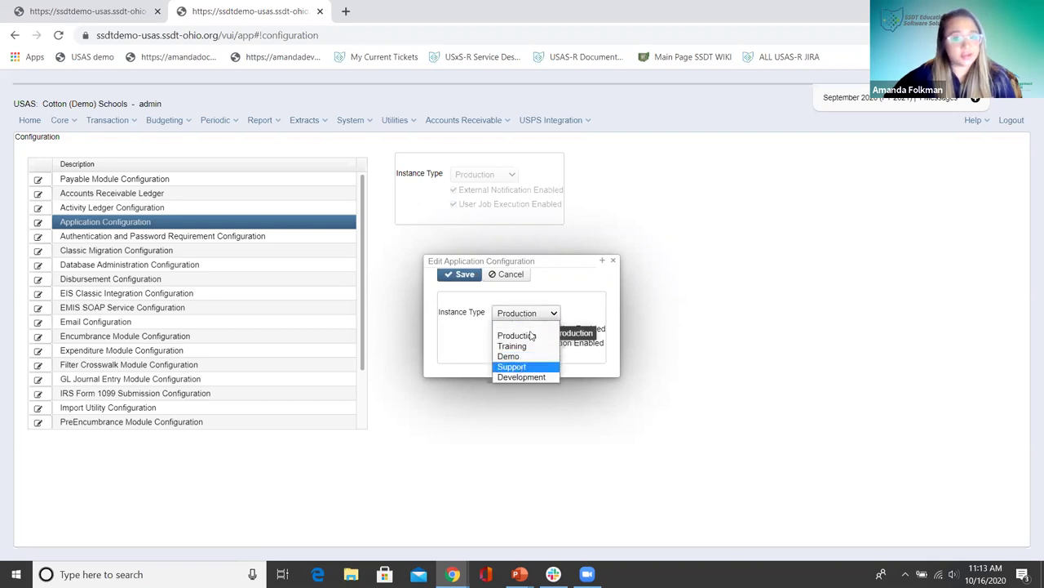
{"action": "left_click", "coordinate": [659, 313]}
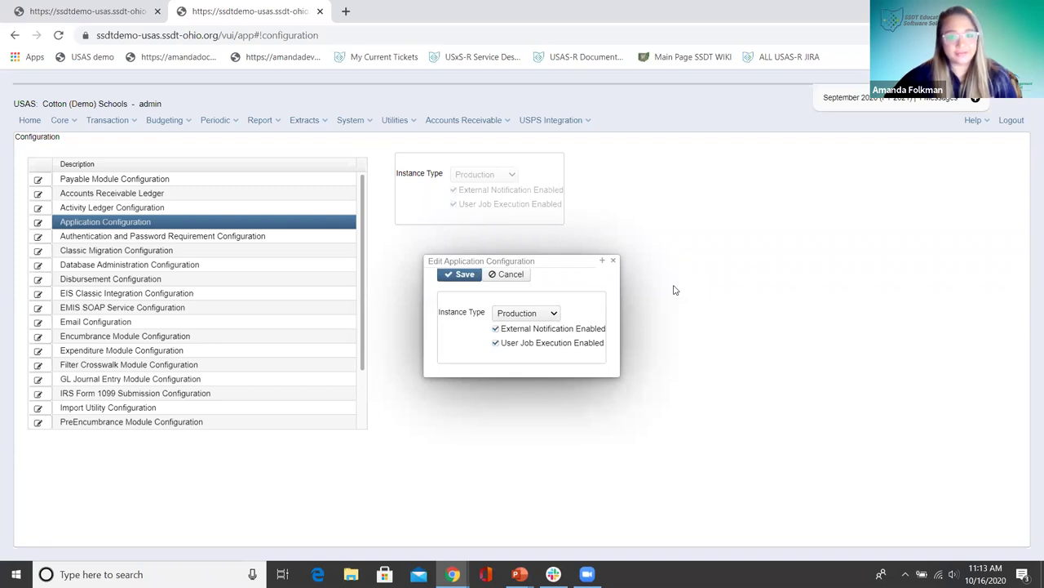
{"action": "left_click", "coordinate": [614, 261]}
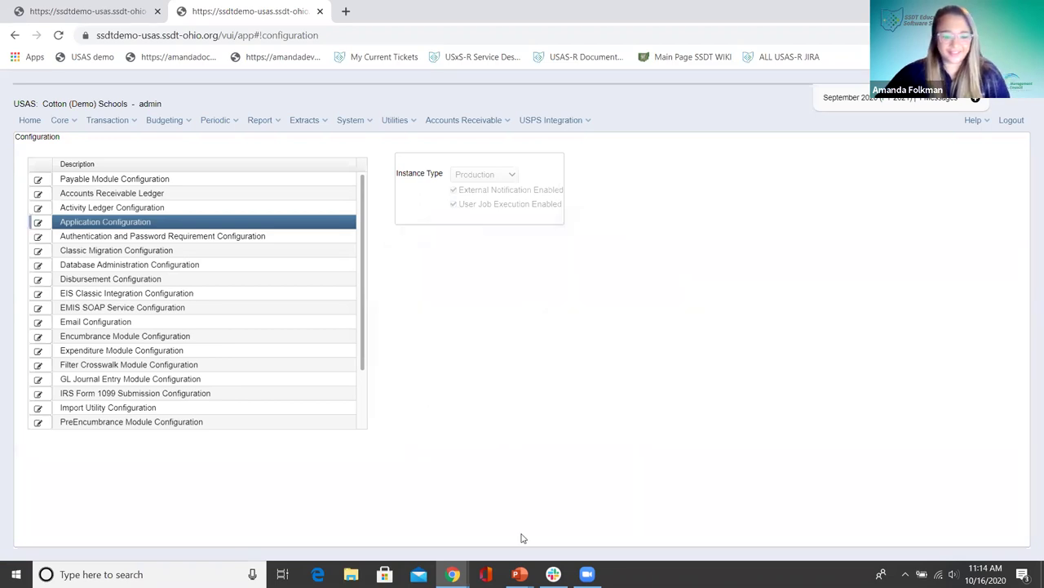
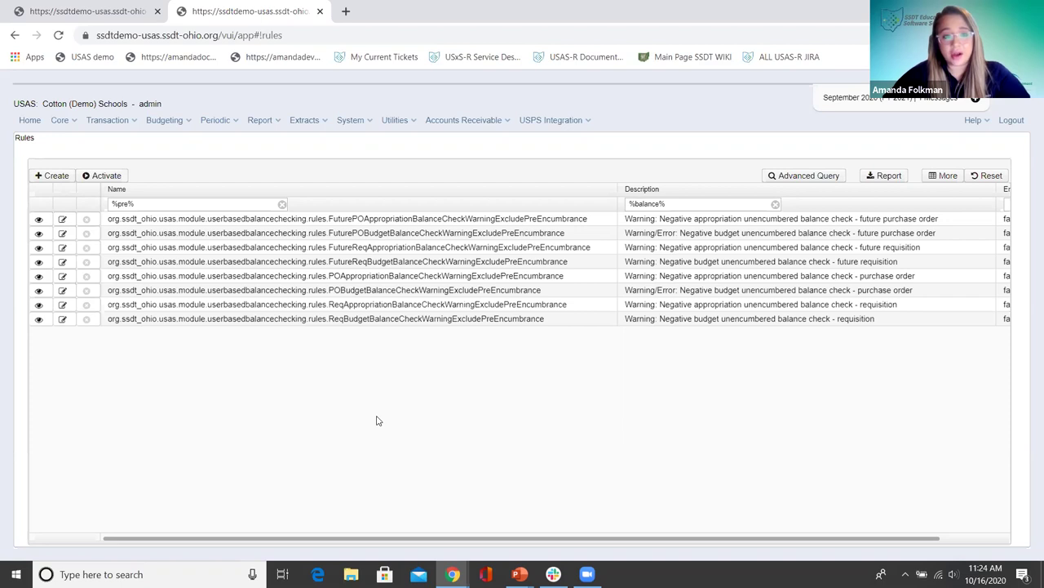
Examine the USPS Integration Module in the system modules list, and open the USPS Configuration for editing
{"action": "left_click", "coordinate": [356, 122]}
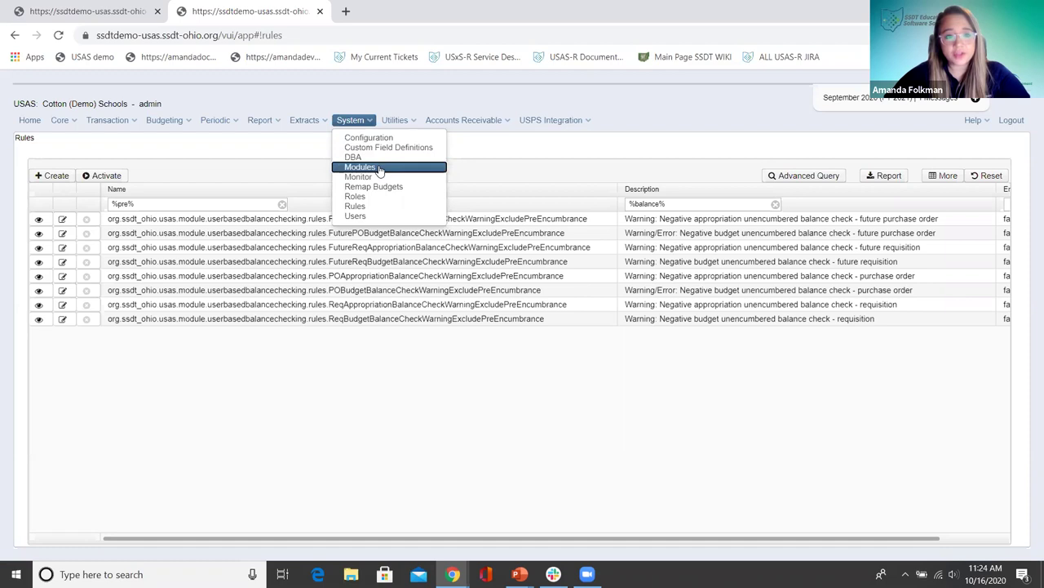
{"action": "left_click", "coordinate": [378, 167]}
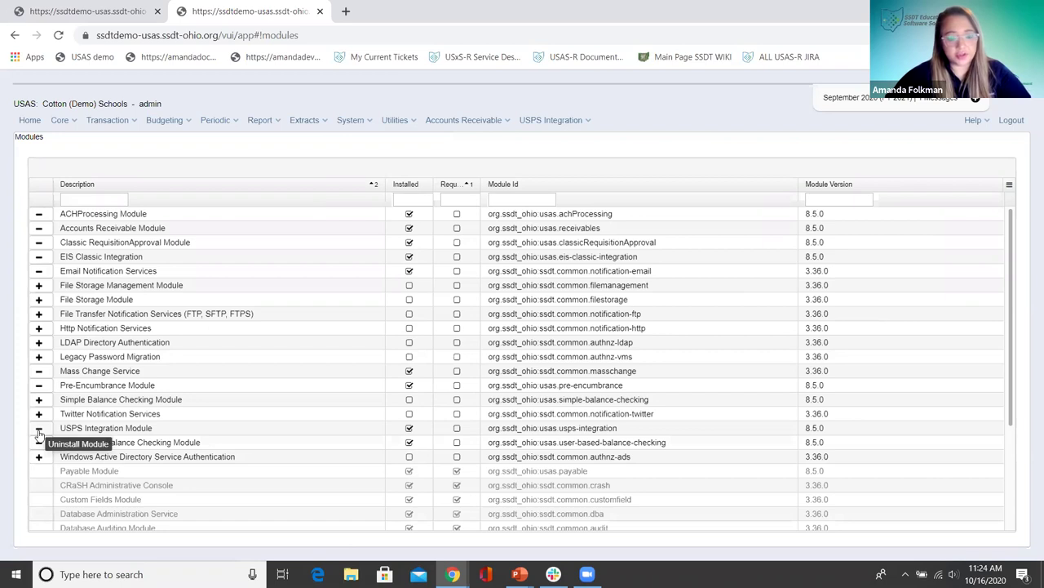
{"action": "left_click", "coordinate": [350, 123]}
{"action": "left_click", "coordinate": [367, 139]}
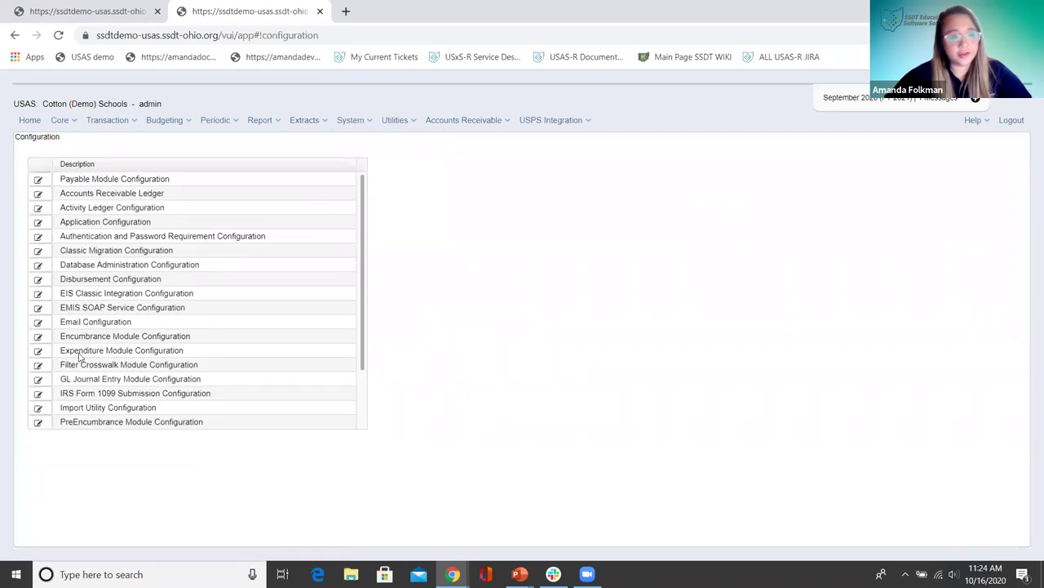
{"action": "scroll", "coordinate": [45, 385], "scroll_direction": "down", "scroll_amount": 1}
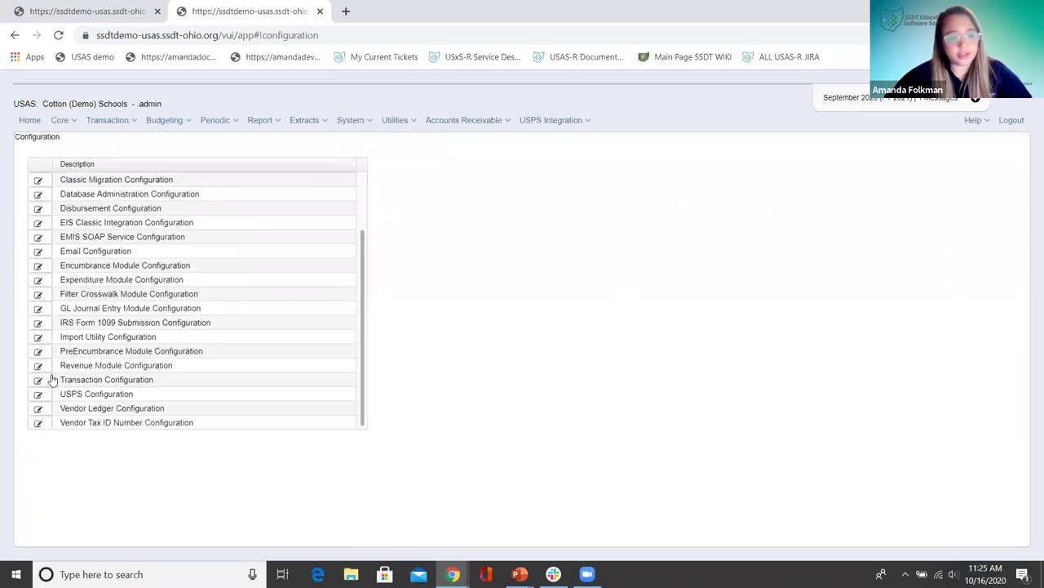
{"action": "left_click", "coordinate": [38, 394]}
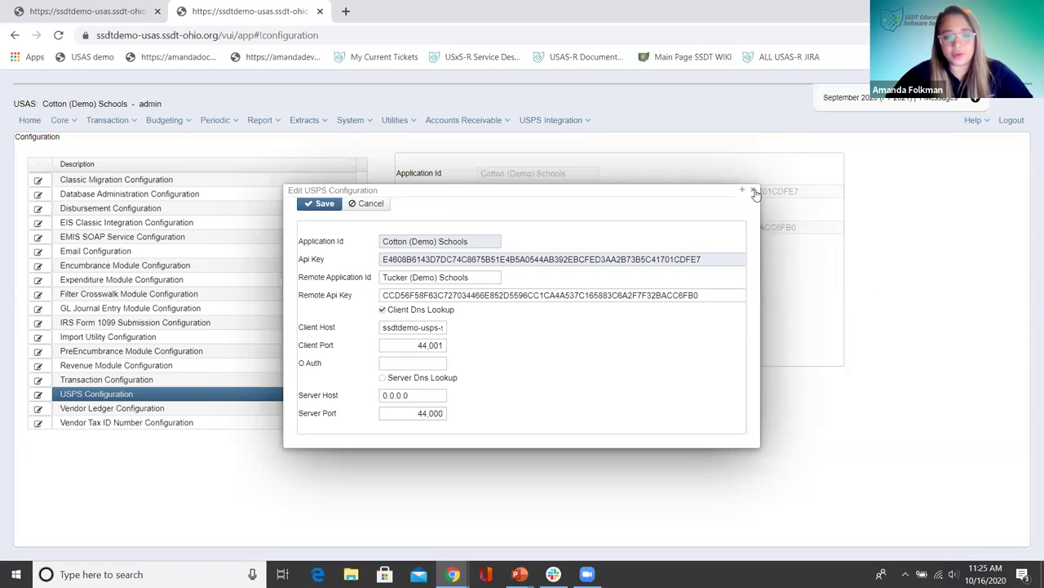
Examine the remote application ID and remote API key, close the USPS Configuration unsaved, and open the USPS Integration security configuration
{"action": "left_click_drag", "start_coordinate": [716, 291], "coordinate": [320, 263]}
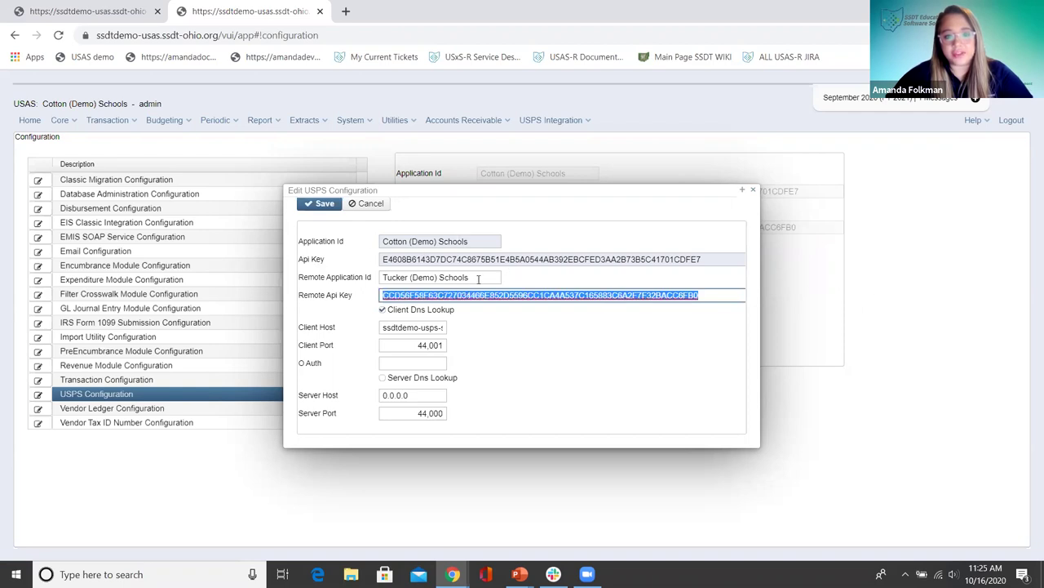
{"action": "left_click_drag", "start_coordinate": [478, 278], "coordinate": [330, 266]}
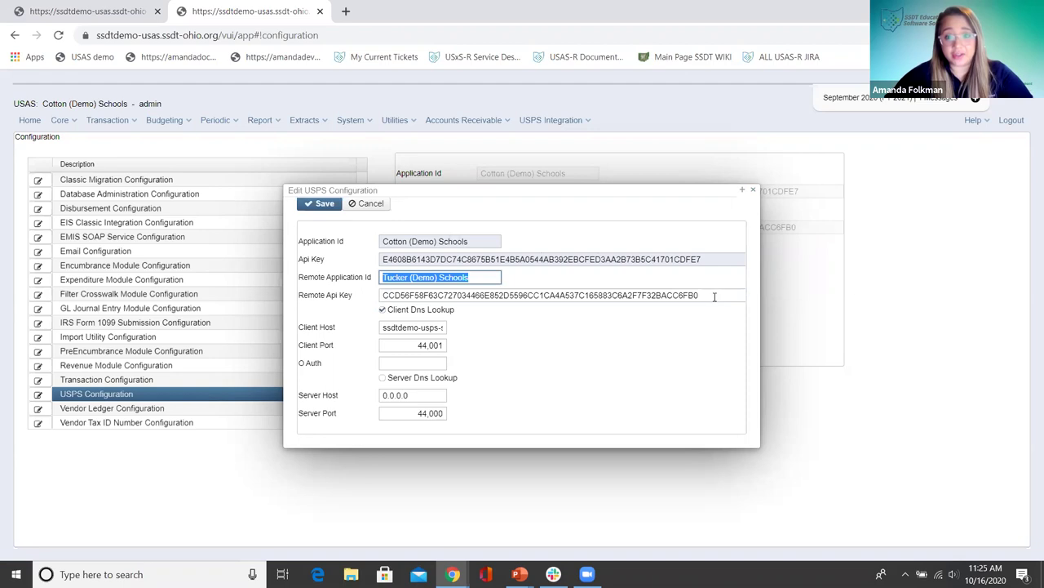
{"action": "left_click_drag", "start_coordinate": [714, 296], "coordinate": [361, 286]}
{"action": "left_click", "coordinate": [755, 191]}
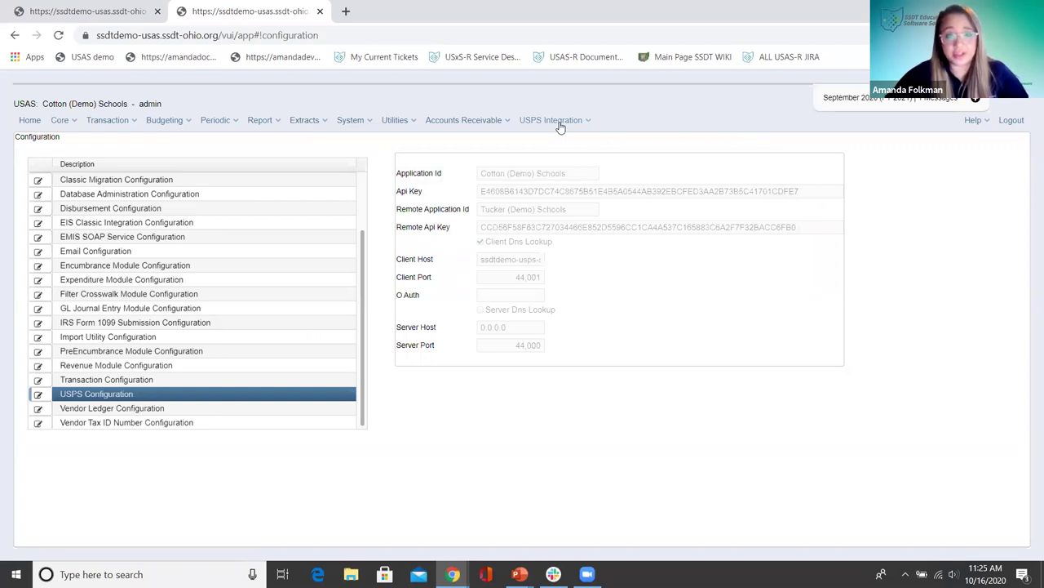
{"action": "left_click", "coordinate": [548, 123]}
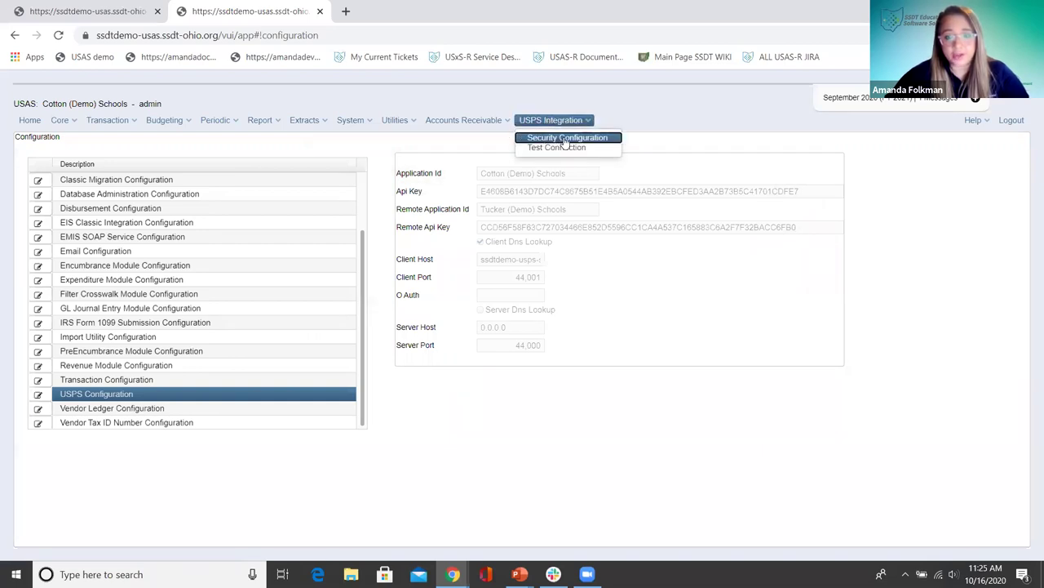
{"action": "left_click", "coordinate": [558, 138]}
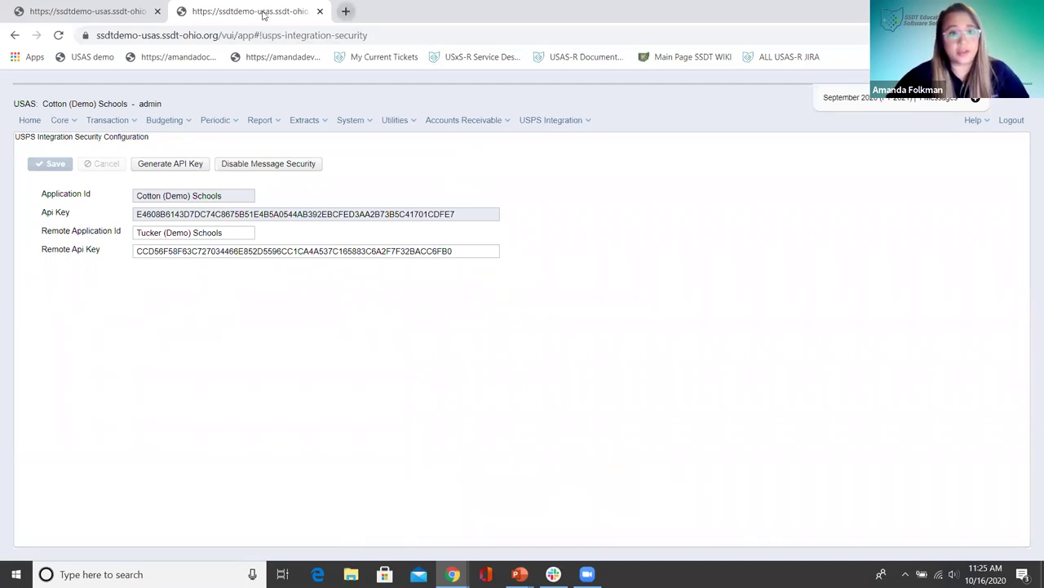
Open the USPS demo application at ssdtdemo-usps.ssdt-ohio.org in a new browser tab and log in with the prefilled credentials
{"action": "left_click", "coordinate": [347, 12]}
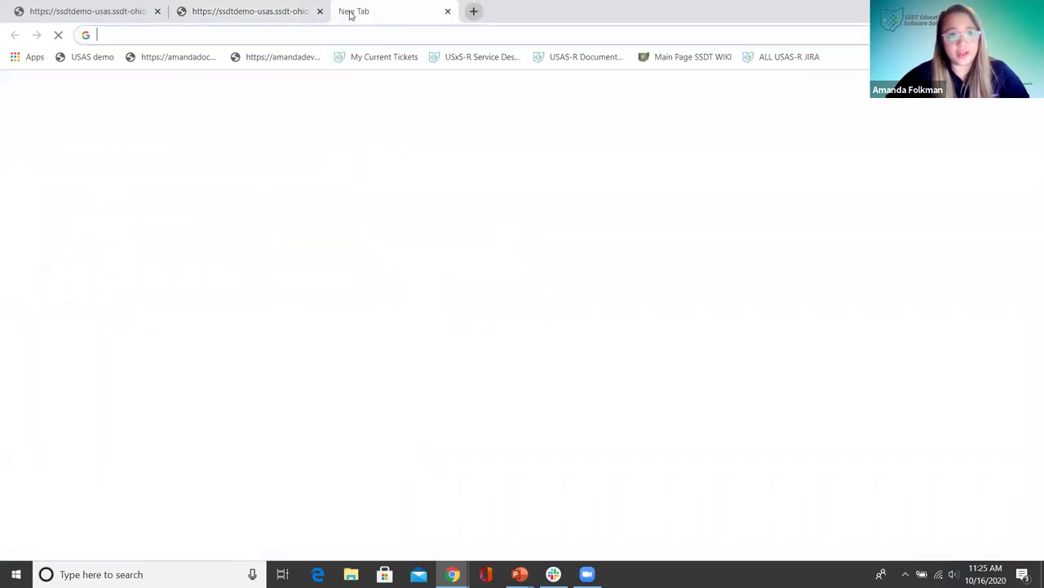
{"action": "left_click", "coordinate": [91, 57]}
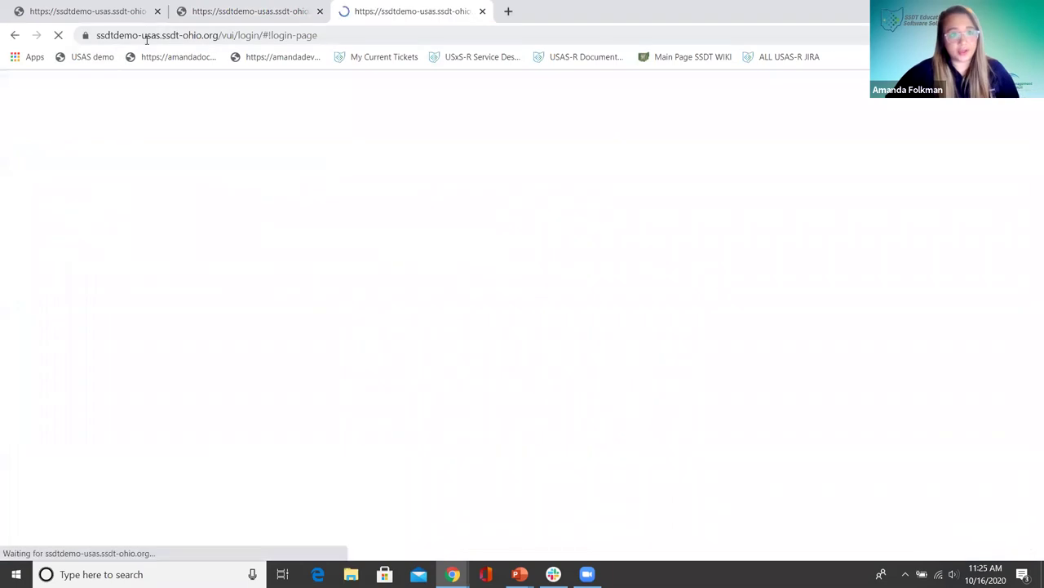
{"action": "left_click", "coordinate": [155, 36]}
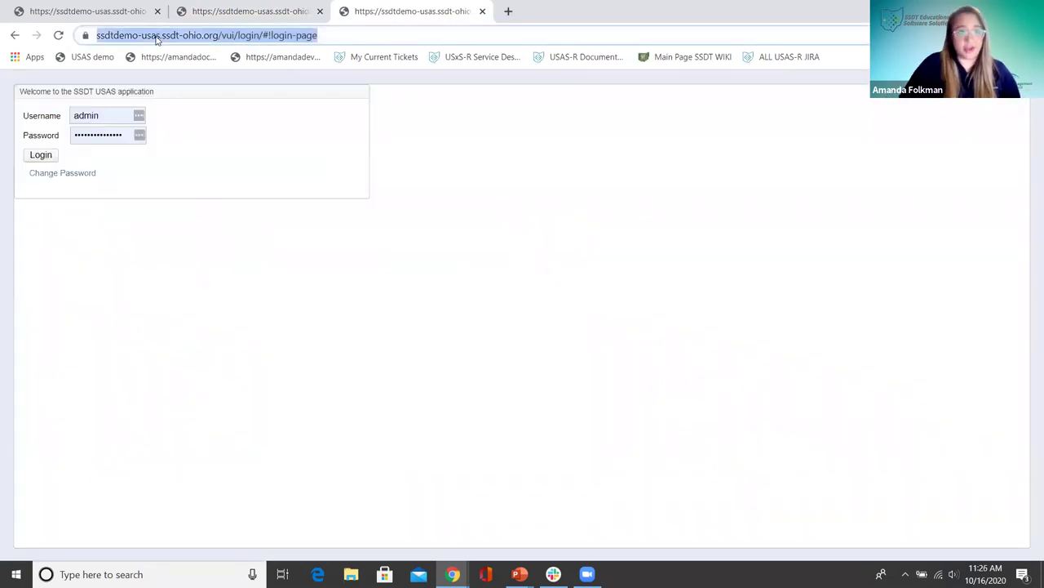
{"action": "left_click", "coordinate": [157, 36]}
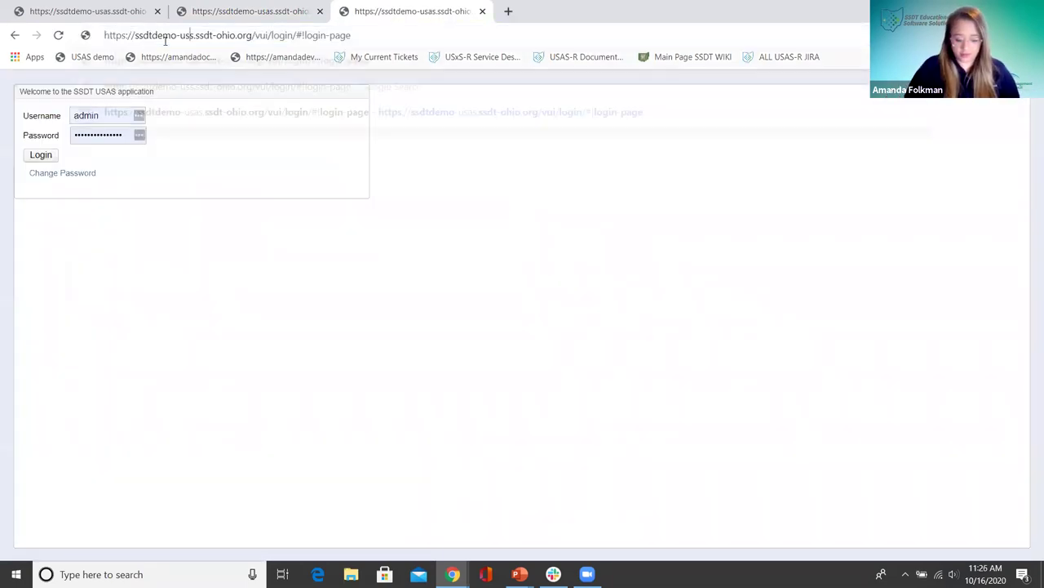
{"action": "key", "text": "BackSpace"}
{"action": "type", "text": "p"}
{"action": "key", "text": "Return"}
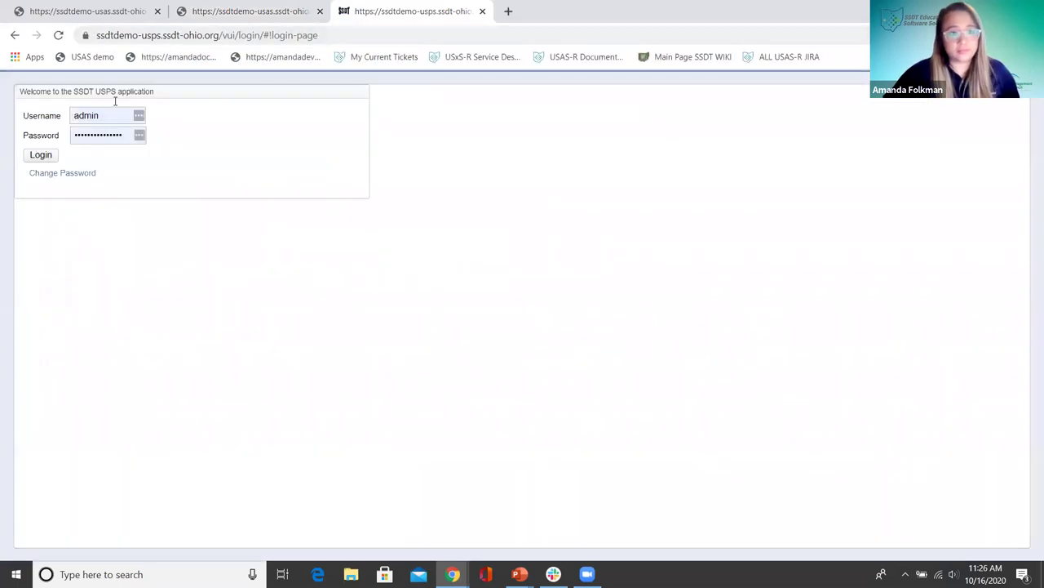
{"action": "left_click", "coordinate": [40, 155]}
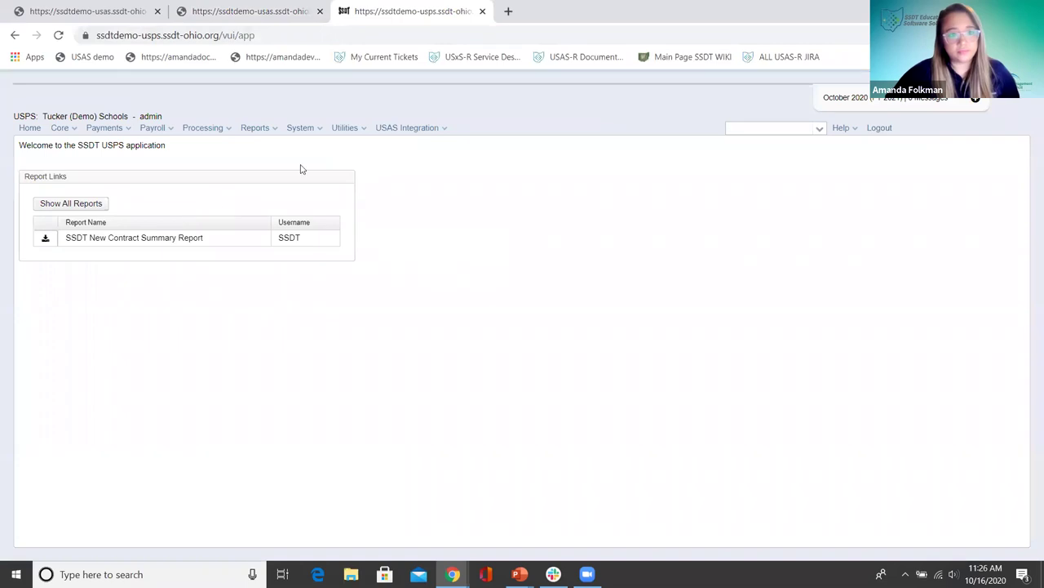
Open the USAS Integration security configuration in USPS, and compare it with the matching security page in USAS
{"action": "left_click", "coordinate": [406, 133]}
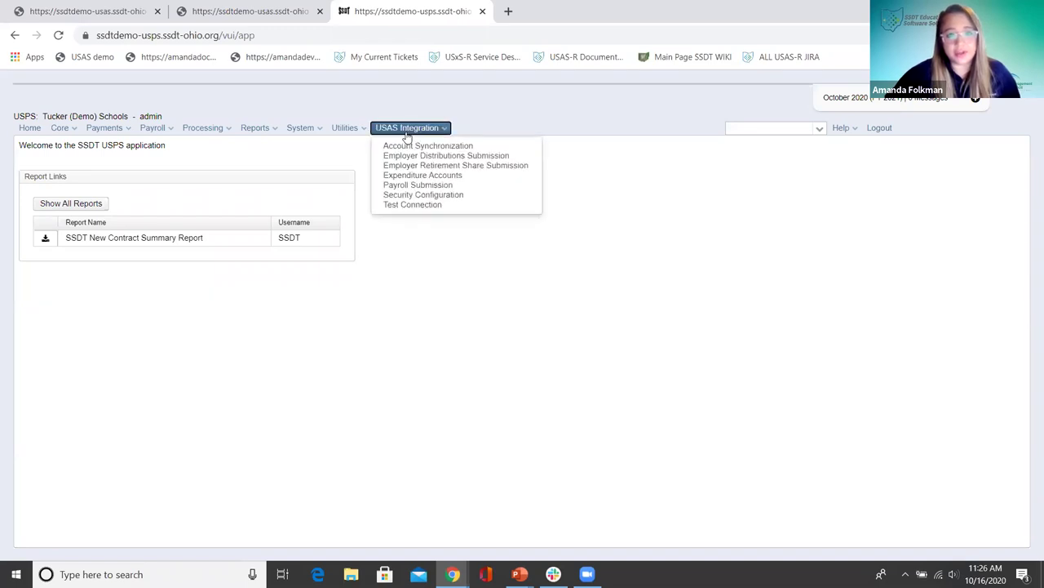
{"action": "left_click", "coordinate": [410, 198]}
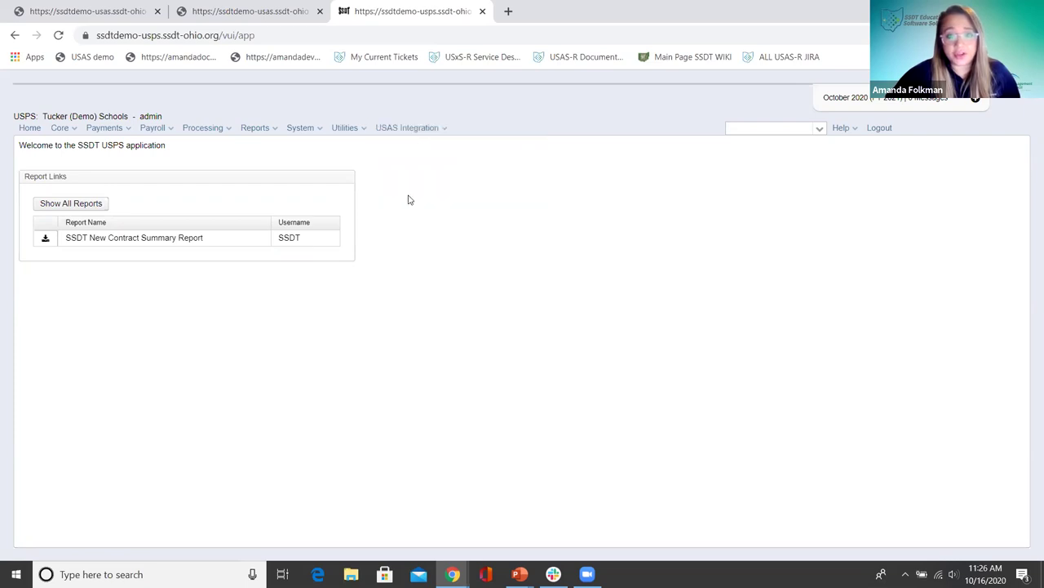
{"action": "left_click", "coordinate": [251, 12]}
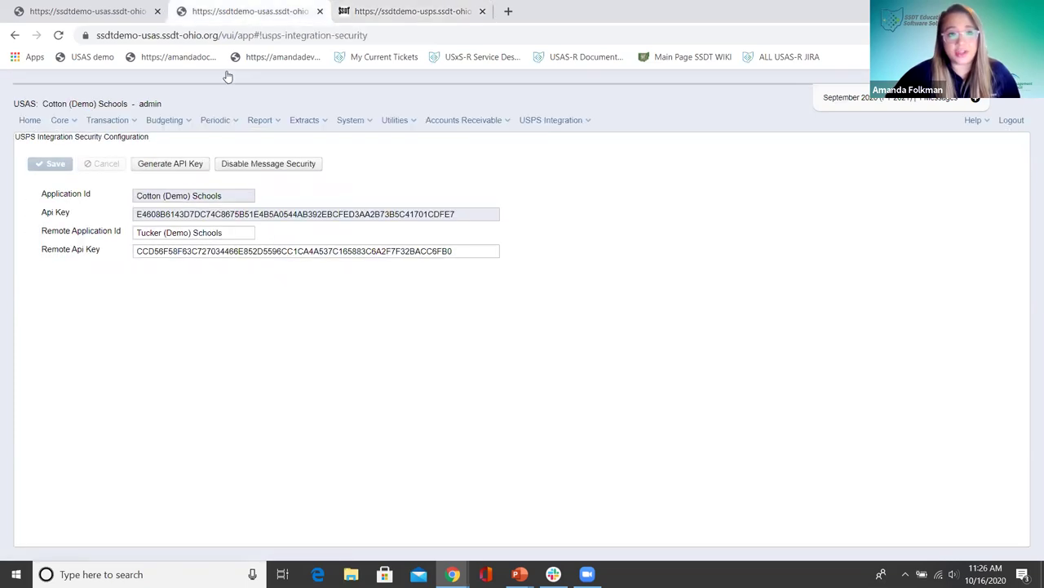
{"action": "left_click", "coordinate": [382, 13]}
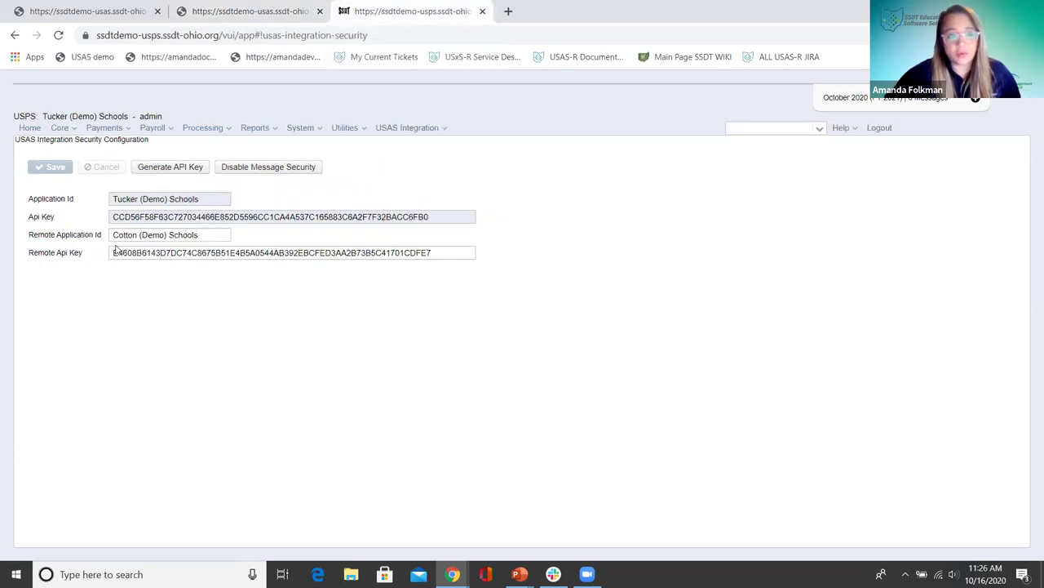
Clear the remote application ID and remote API key on the USPS side
{"action": "left_click_drag", "start_coordinate": [115, 234], "coordinate": [273, 241]}
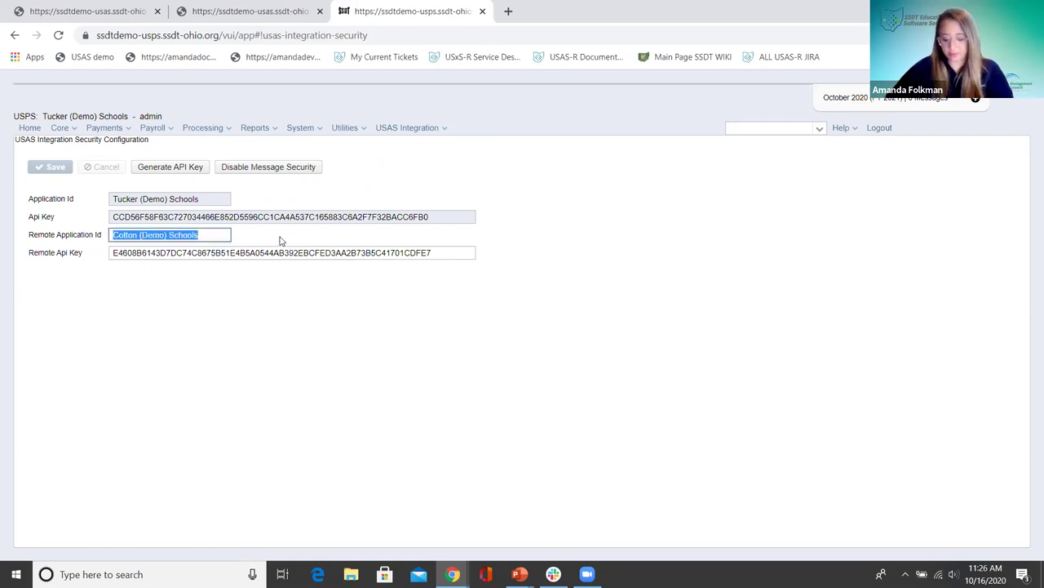
{"action": "key", "text": "BackSpace"}
{"action": "key", "text": "Tab"}
{"action": "key", "text": "BackSpace"}
Switch to USAS and clear the remote API key and remote application ID in its USPS Integration security configuration
{"action": "left_click", "coordinate": [250, 12]}
{"action": "left_click_drag", "start_coordinate": [472, 253], "coordinate": [102, 252]}
{"action": "key", "text": "BackSpace"}
{"action": "triple_click", "coordinate": [228, 233]}
{"action": "key", "text": "BackSpace"}
{"action": "left_click", "coordinate": [372, 22]}
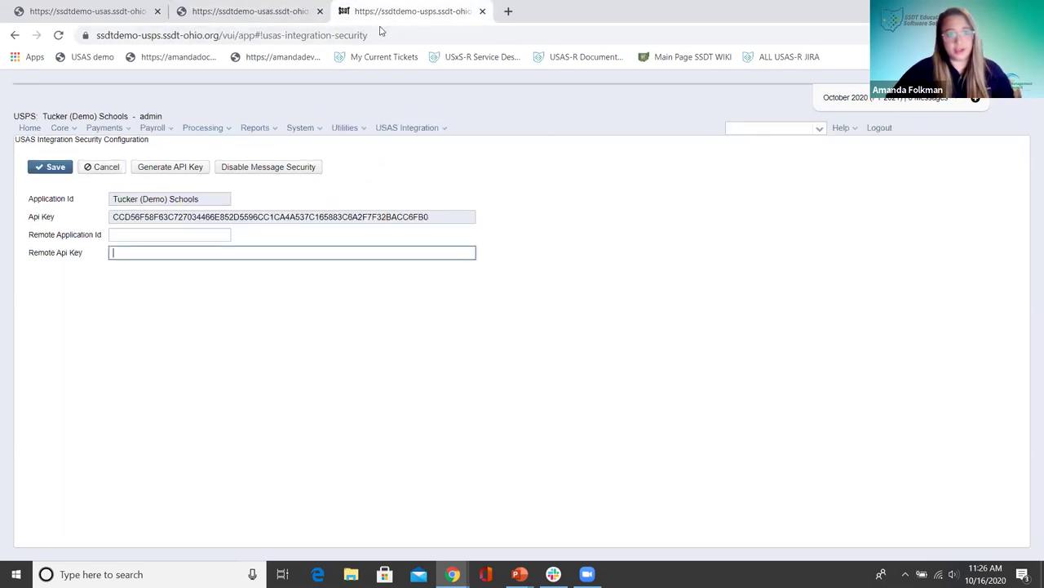
{"action": "left_click", "coordinate": [249, 16]}
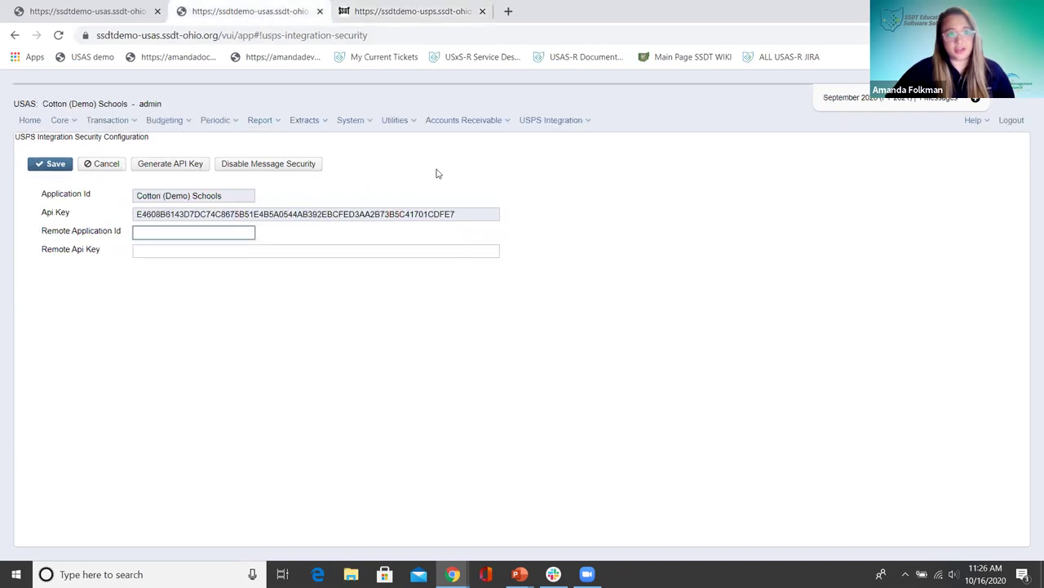
Generate new API keys in the integration security configurations of both USAS and USPS, overwriting the saved keys
{"action": "left_click", "coordinate": [158, 167]}
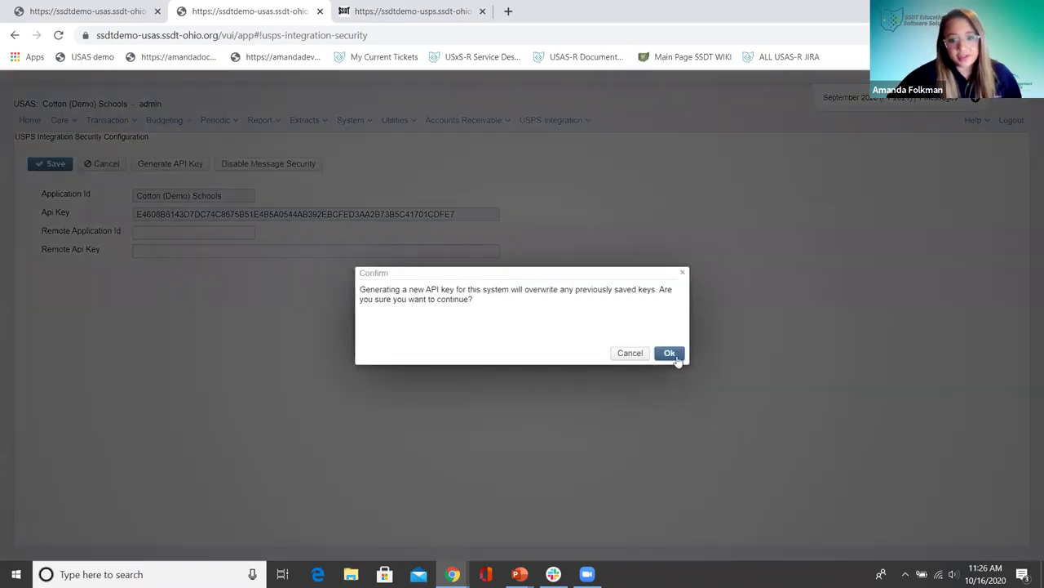
{"action": "left_click", "coordinate": [670, 354]}
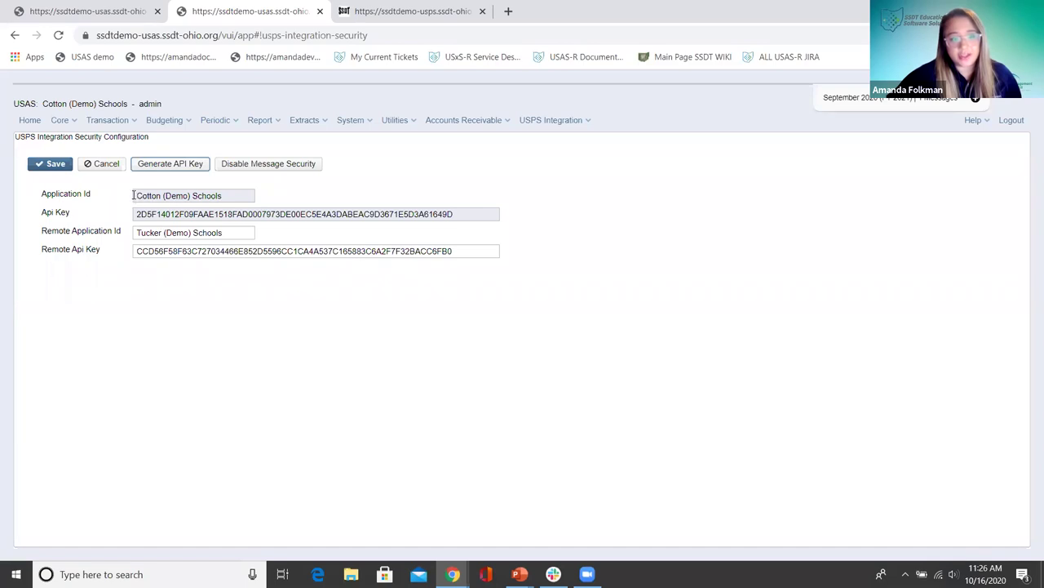
{"action": "left_click_drag", "start_coordinate": [135, 196], "coordinate": [224, 199]}
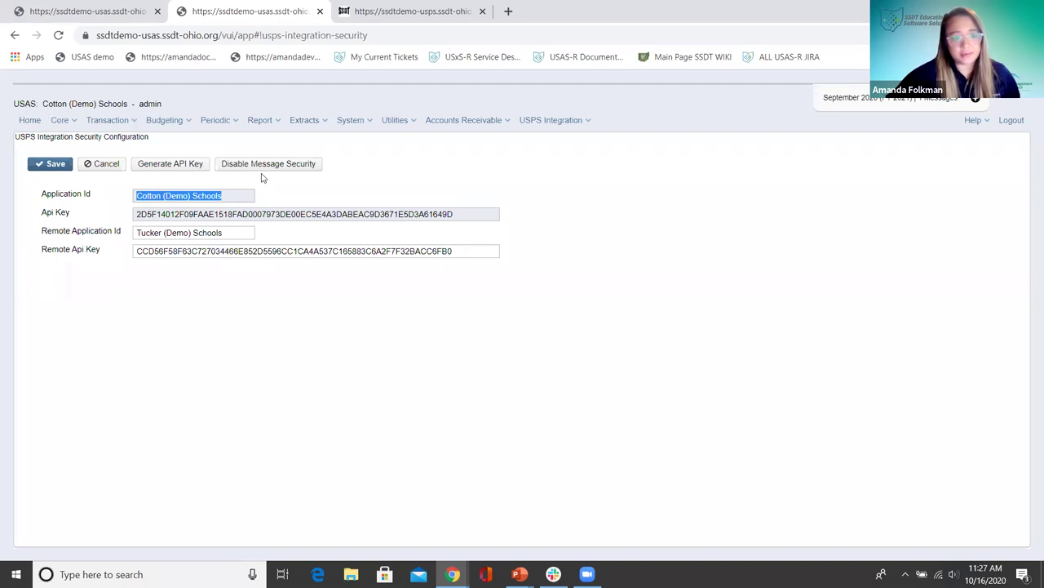
{"action": "left_click", "coordinate": [365, 15]}
{"action": "left_click", "coordinate": [160, 169]}
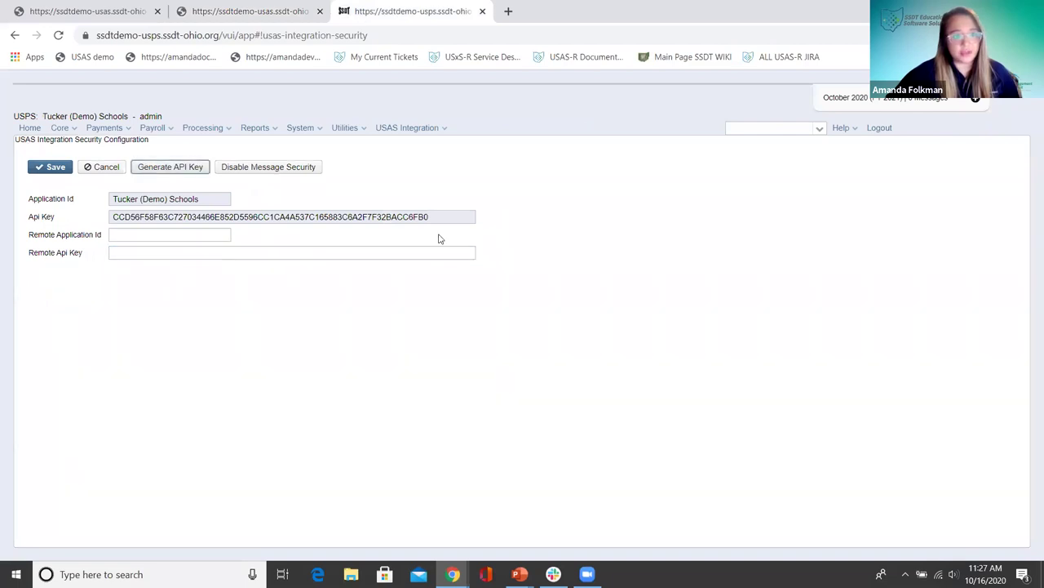
{"action": "left_click", "coordinate": [669, 354]}
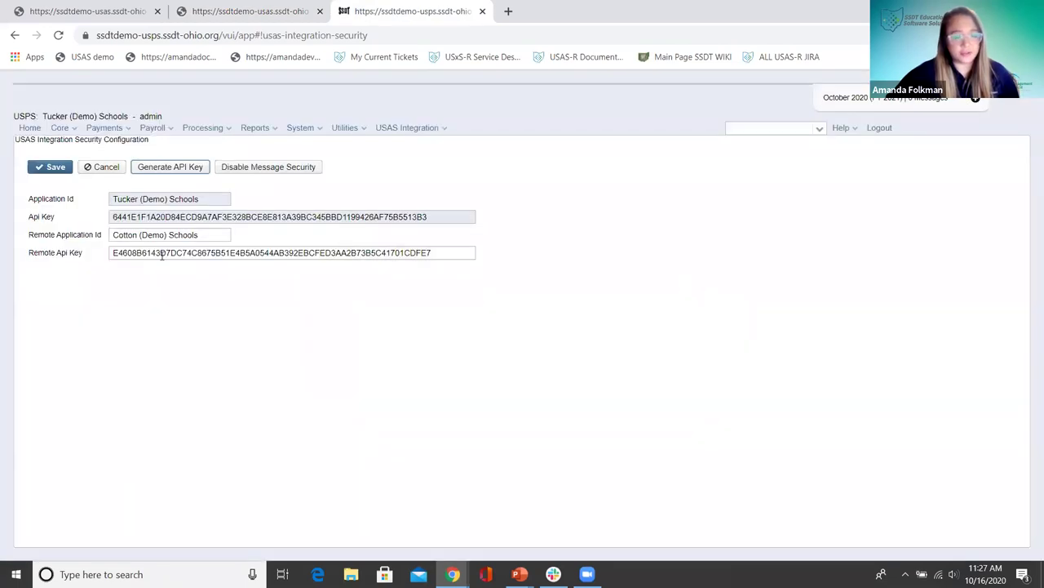
In USPS, set the remote application ID to Cotton (Demo) Schools and paste the USAS API key as the remote API key
{"action": "left_click_drag", "start_coordinate": [222, 237], "coordinate": [53, 218]}
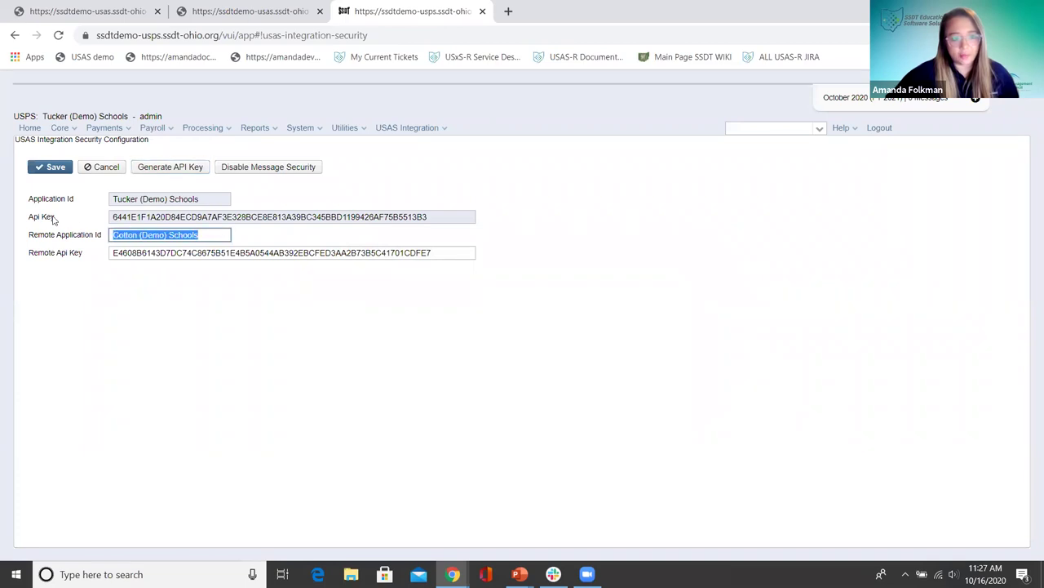
{"action": "key", "text": "End"}
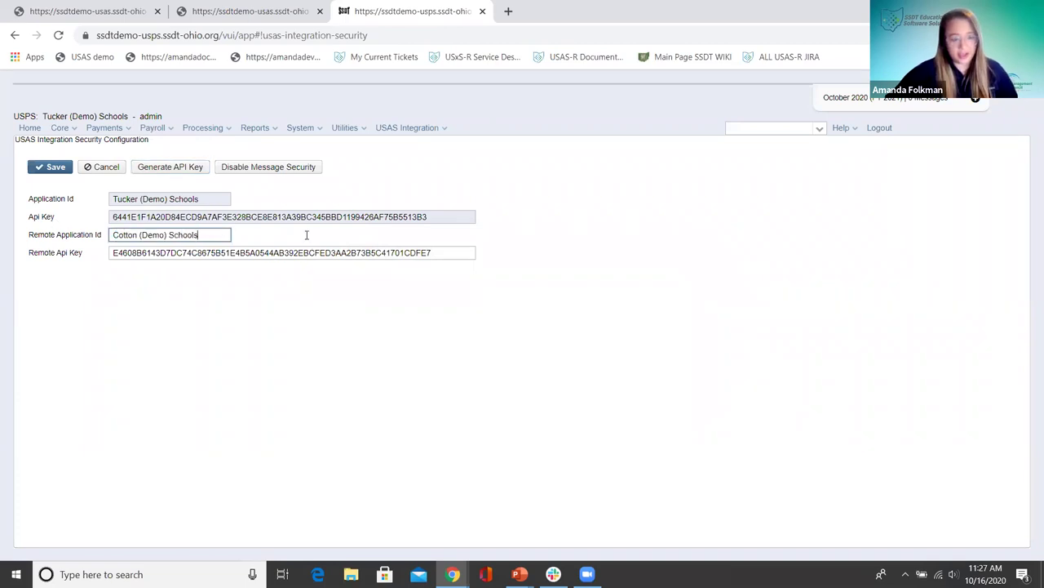
{"action": "left_click", "coordinate": [236, 18]}
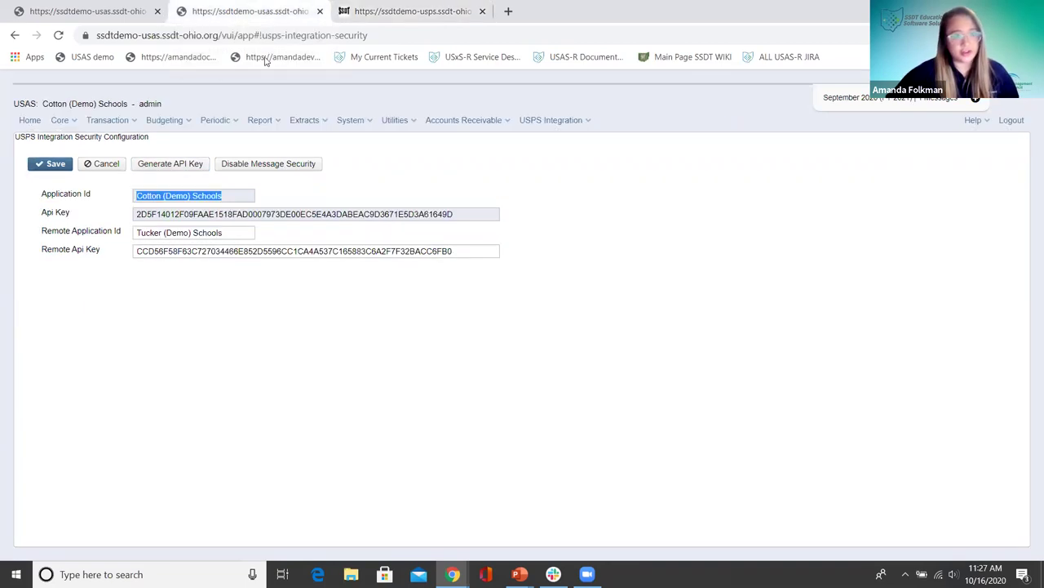
{"action": "left_click_drag", "start_coordinate": [462, 215], "coordinate": [139, 214]}
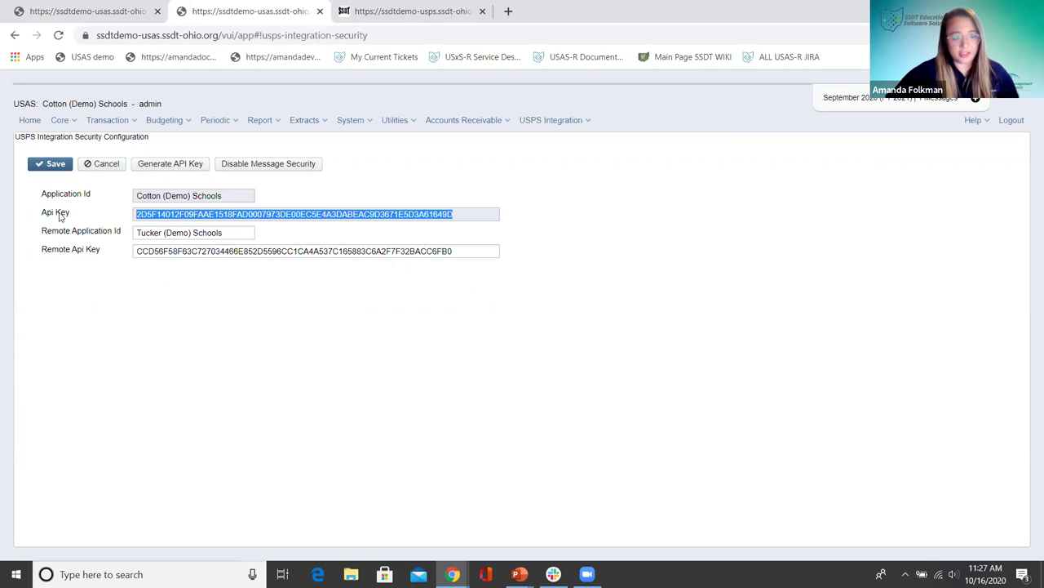
{"action": "left_click", "coordinate": [363, 16]}
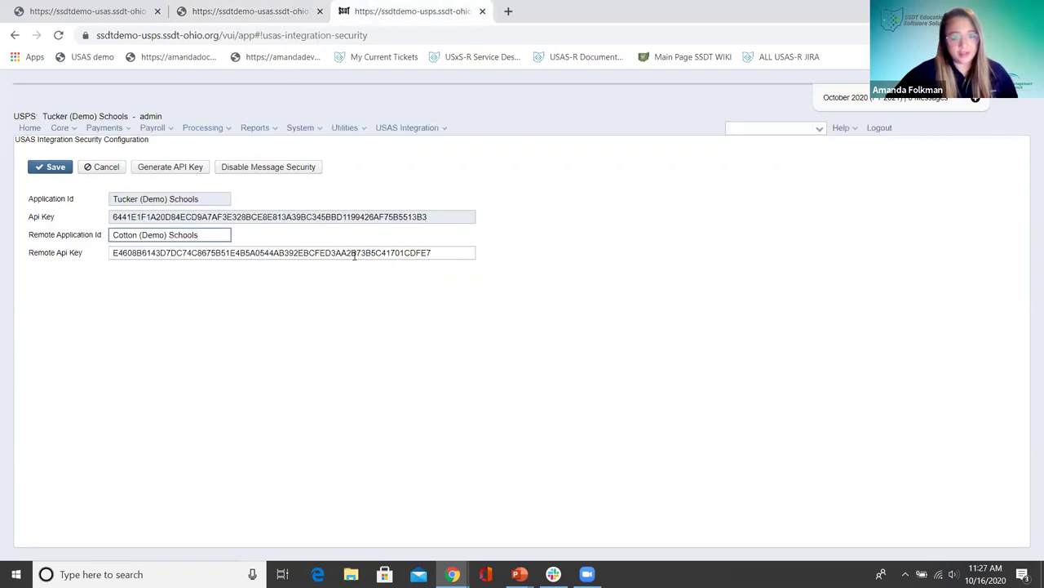
{"action": "left_click_drag", "start_coordinate": [469, 253], "coordinate": [87, 246]}
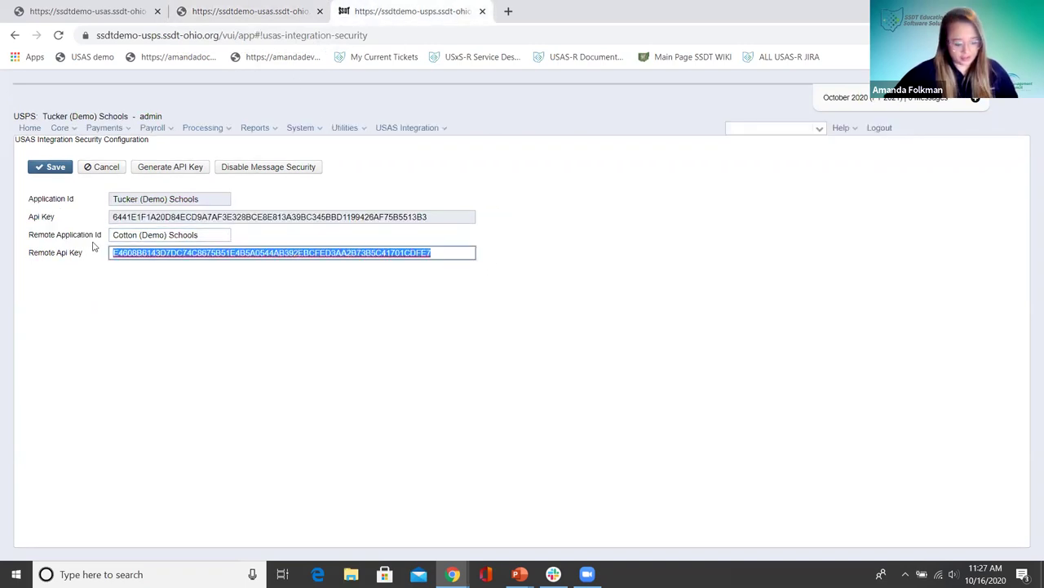
{"action": "key", "text": "ctrl+v"}
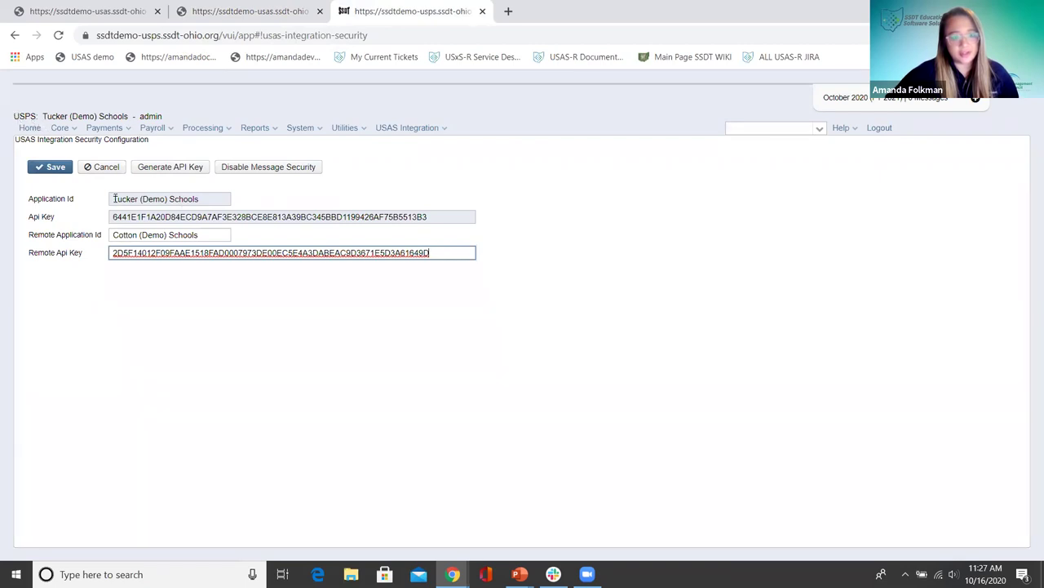
Copy the USPS API key into the remote API key in USAS, and save the security configuration in both applications
{"action": "left_click_drag", "start_coordinate": [114, 216], "coordinate": [459, 213]}
{"action": "key", "text": "ctrl+c"}
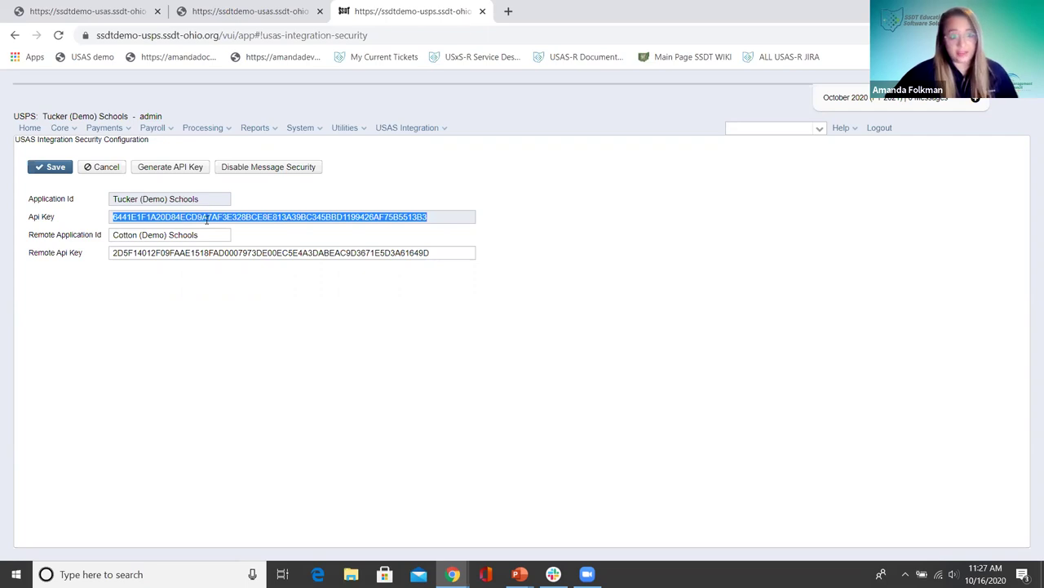
{"action": "left_click", "coordinate": [228, 13]}
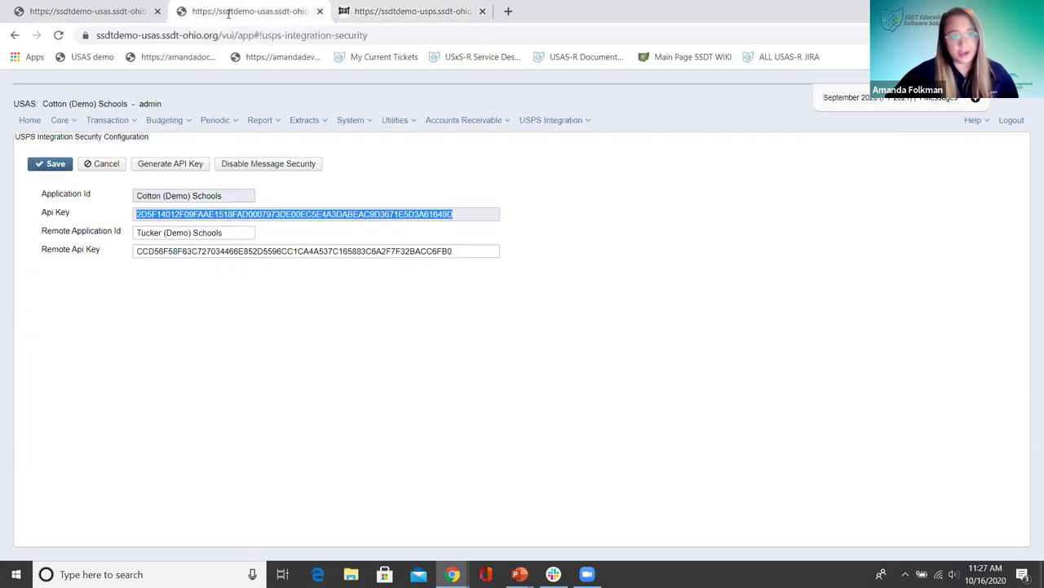
{"action": "left_click_drag", "start_coordinate": [479, 251], "coordinate": [79, 253]}
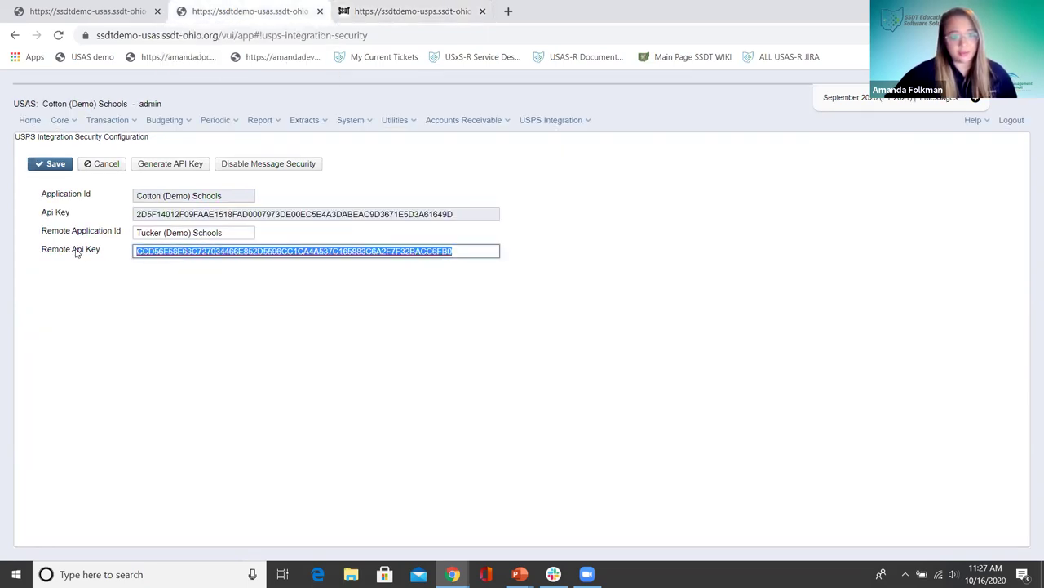
{"action": "key", "text": "ctrl+v"}
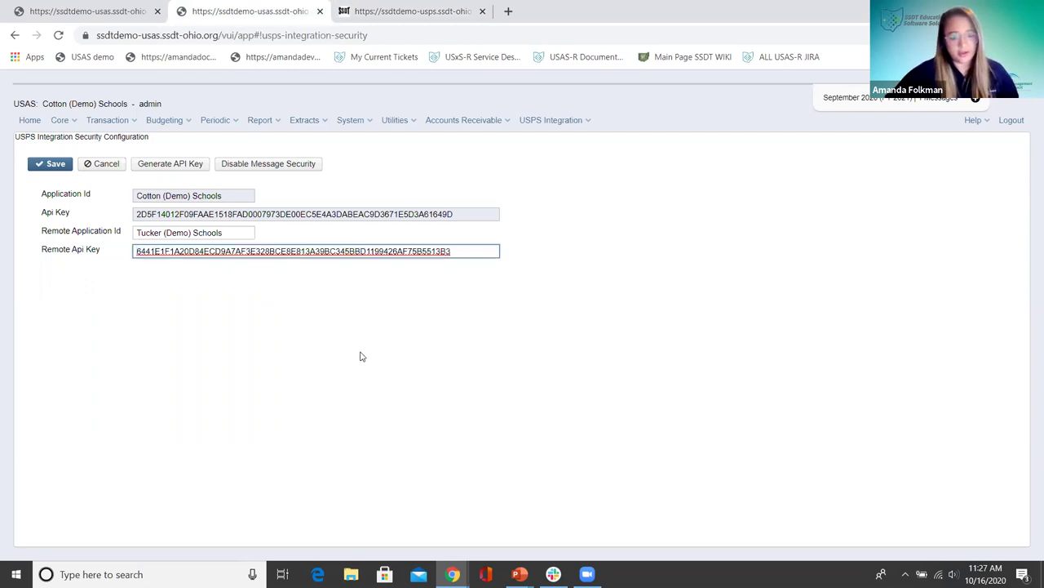
{"action": "left_click", "coordinate": [41, 168]}
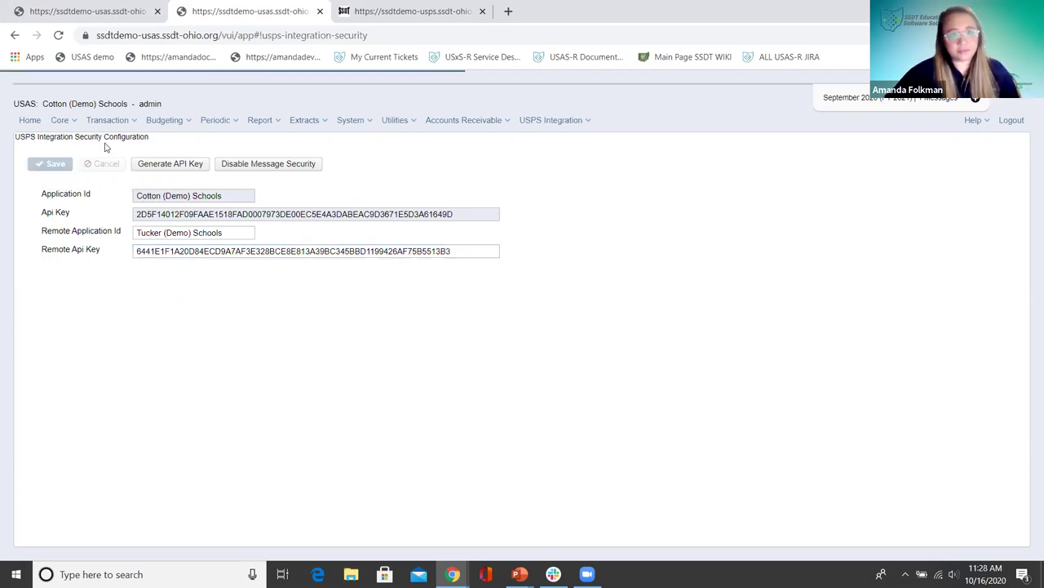
{"action": "left_click", "coordinate": [384, 12]}
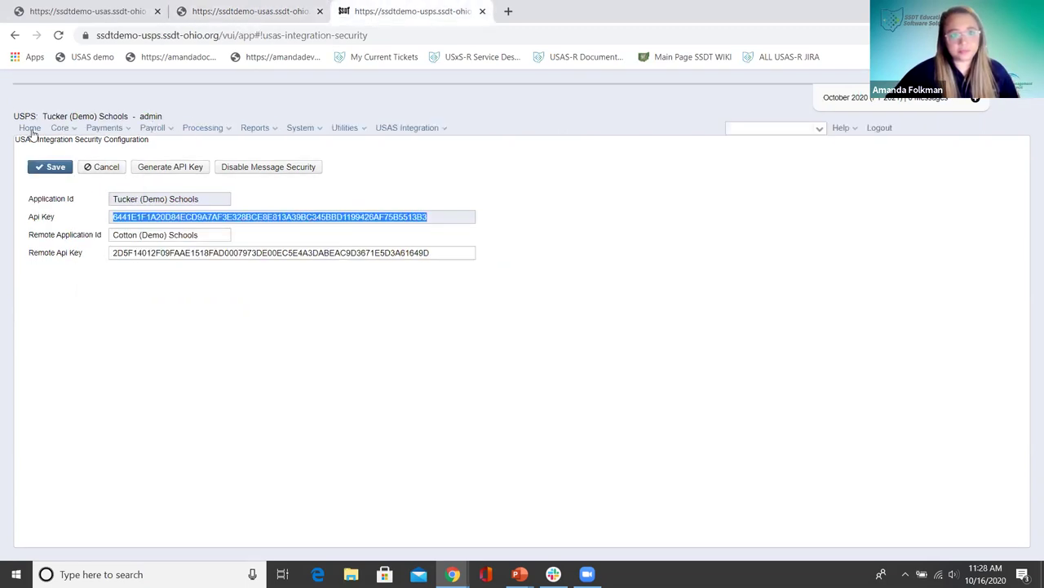
{"action": "left_click", "coordinate": [55, 168]}
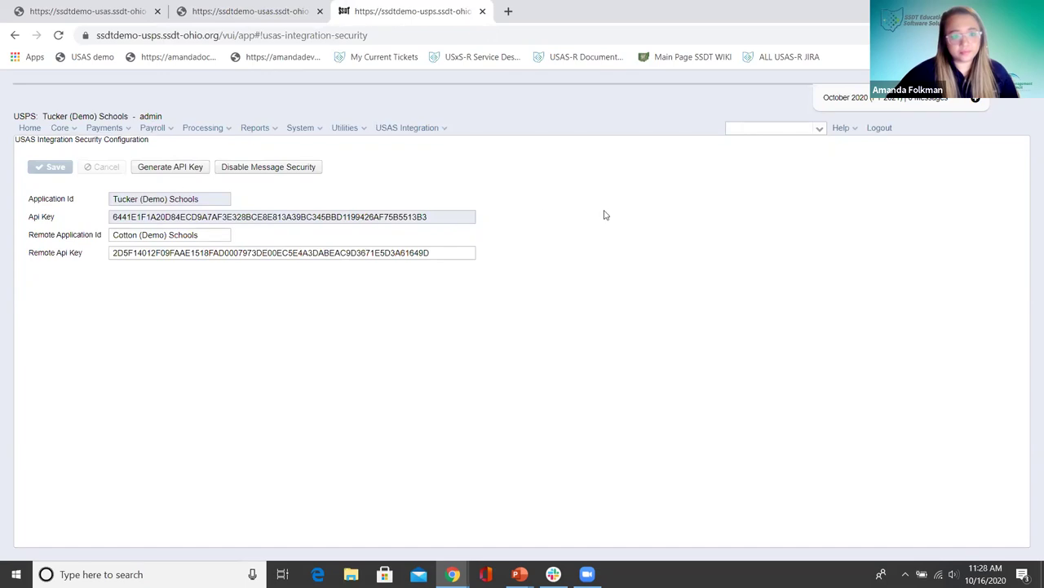
Run the USPS Integration connection test from USAS
{"action": "left_click", "coordinate": [252, 11]}
{"action": "left_click", "coordinate": [543, 122]}
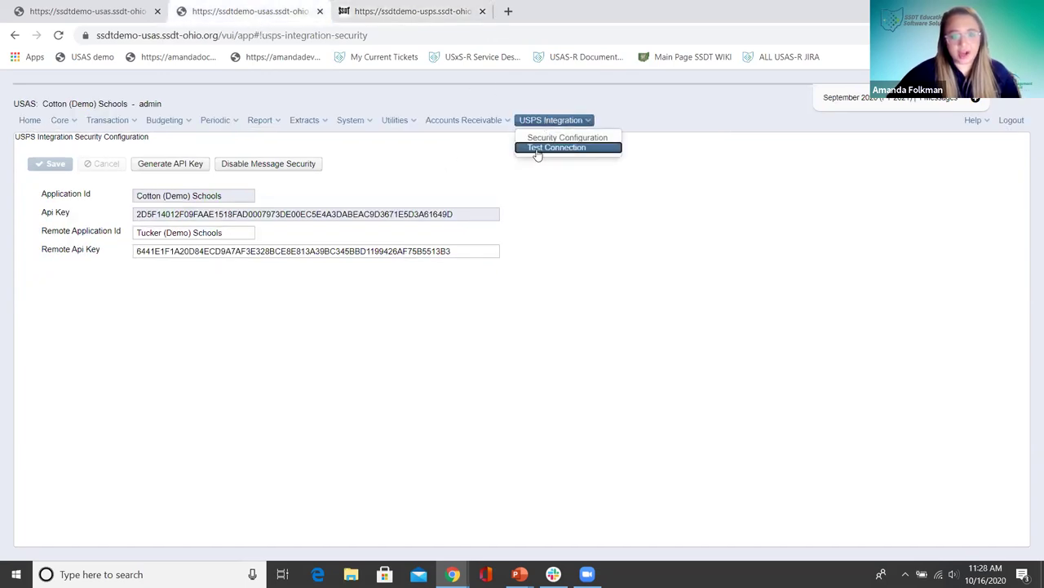
{"action": "left_click", "coordinate": [528, 151]}
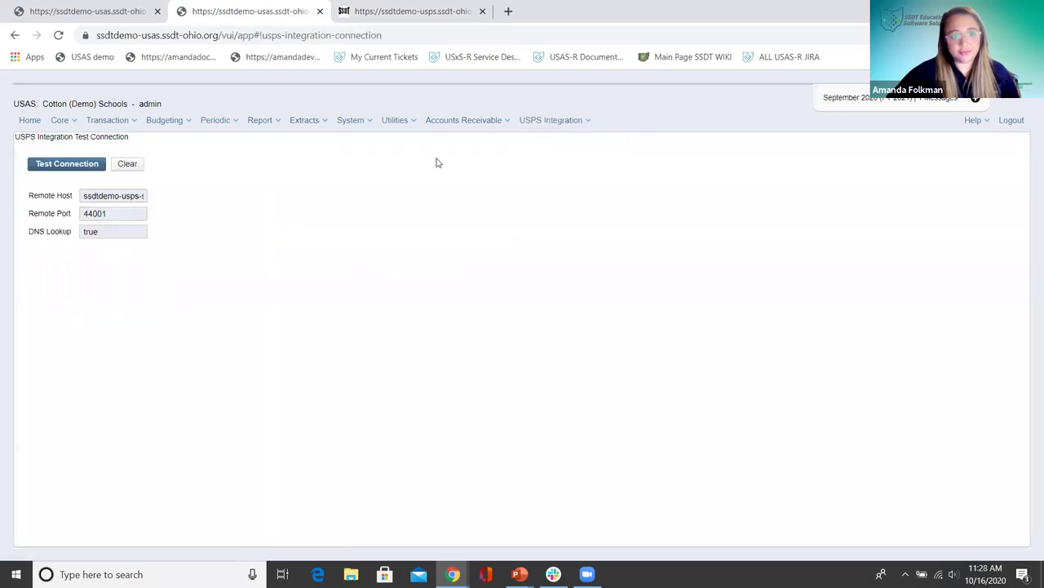
{"action": "left_click", "coordinate": [87, 166]}
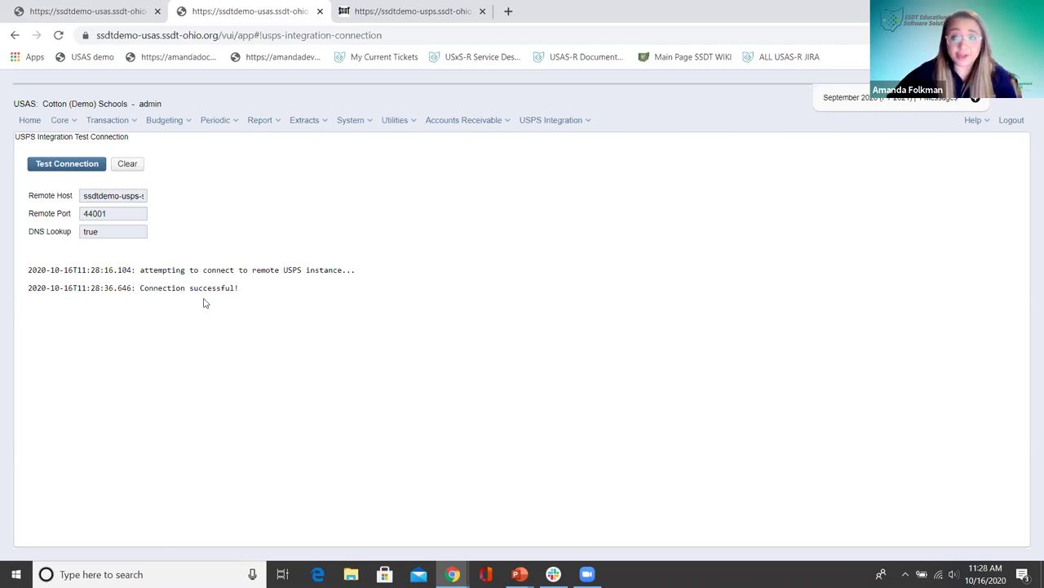
Switch to USPS and run its USAS Integration connection test
{"action": "left_click", "coordinate": [359, 10]}
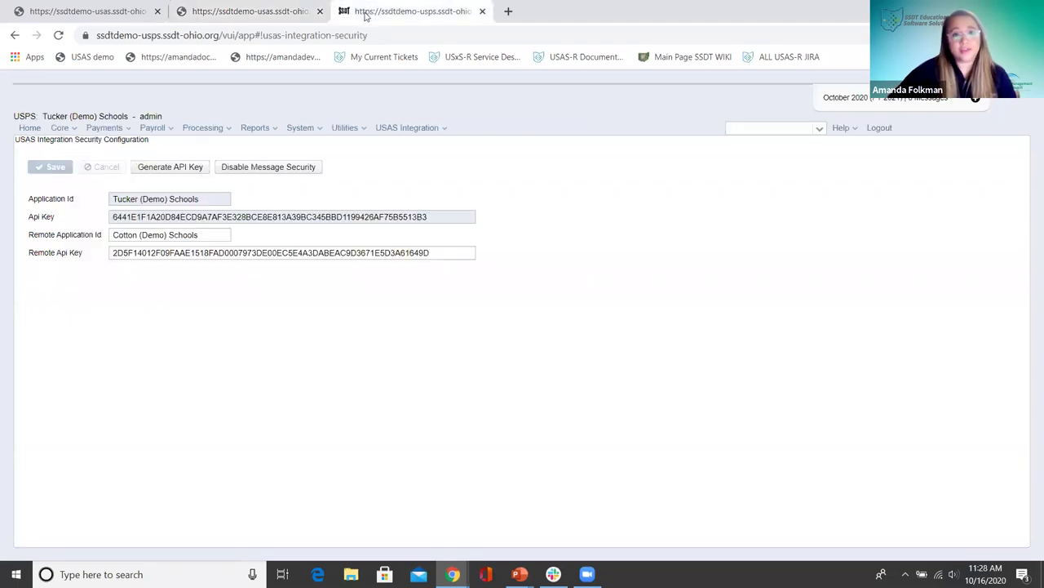
{"action": "left_click", "coordinate": [425, 129]}
{"action": "left_click", "coordinate": [413, 204]}
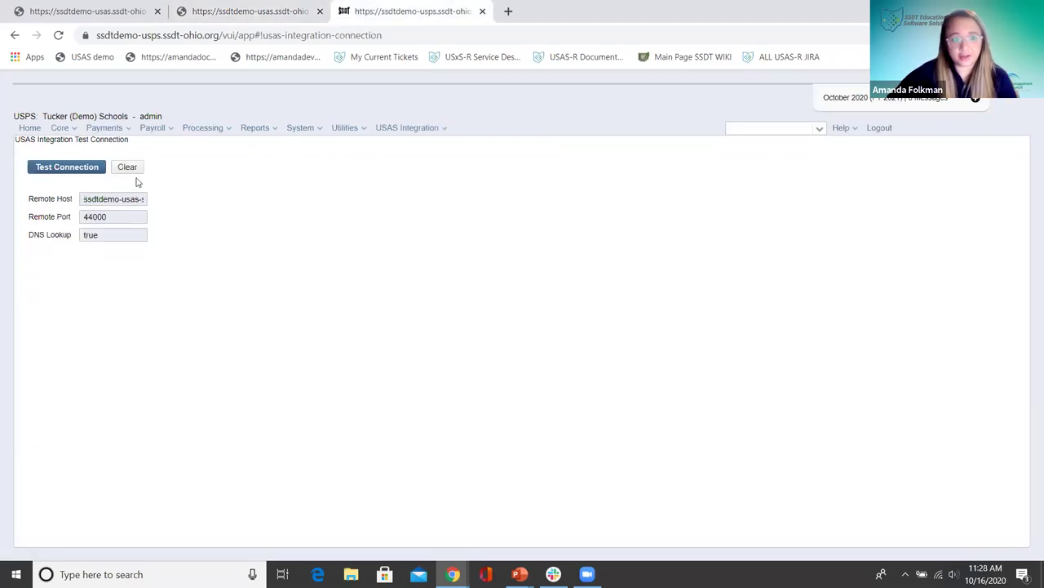
{"action": "left_click", "coordinate": [80, 170]}
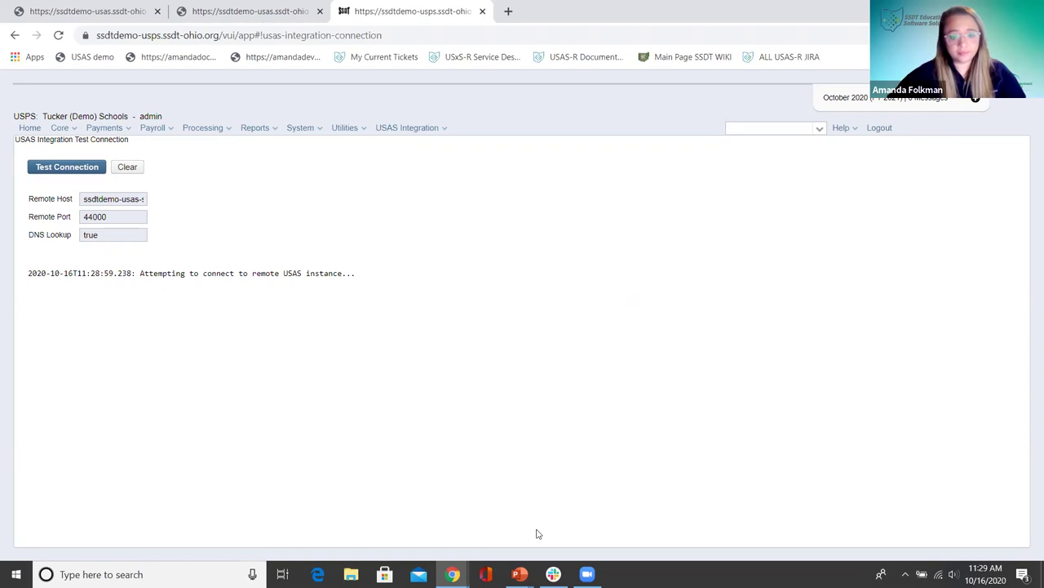
Switch to the PowerPoint slide show and advance to the User Based Balance Checking slide
{"action": "mouse_move", "coordinate": [519, 573]}
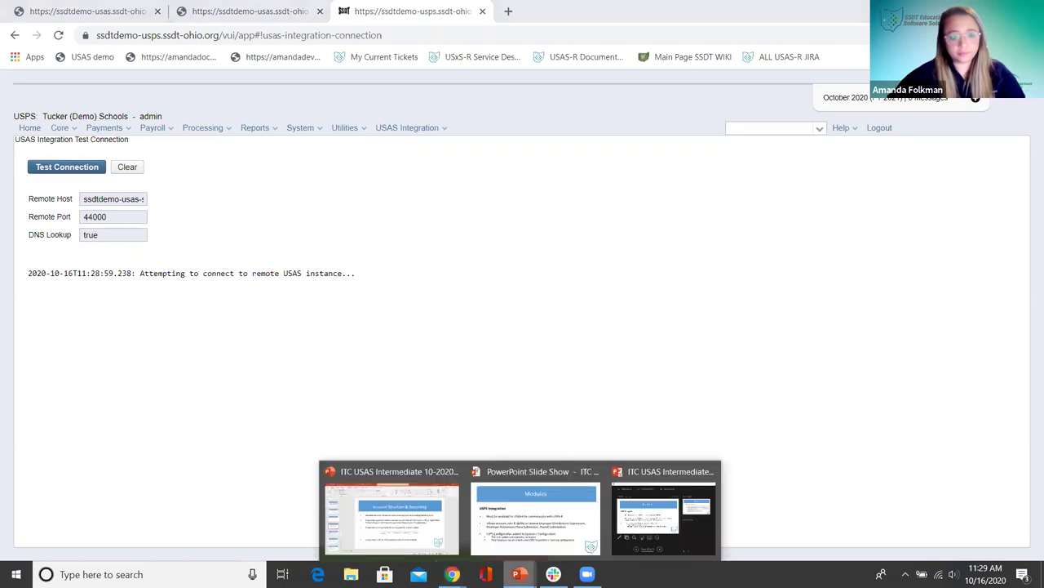
{"action": "left_click", "coordinate": [560, 510]}
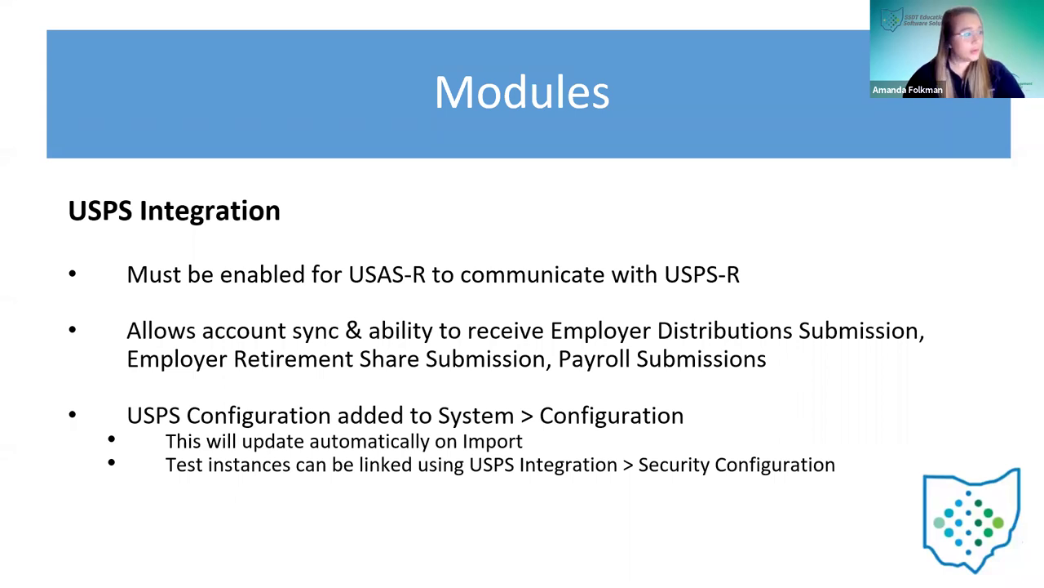
{"action": "key", "text": "Right"}
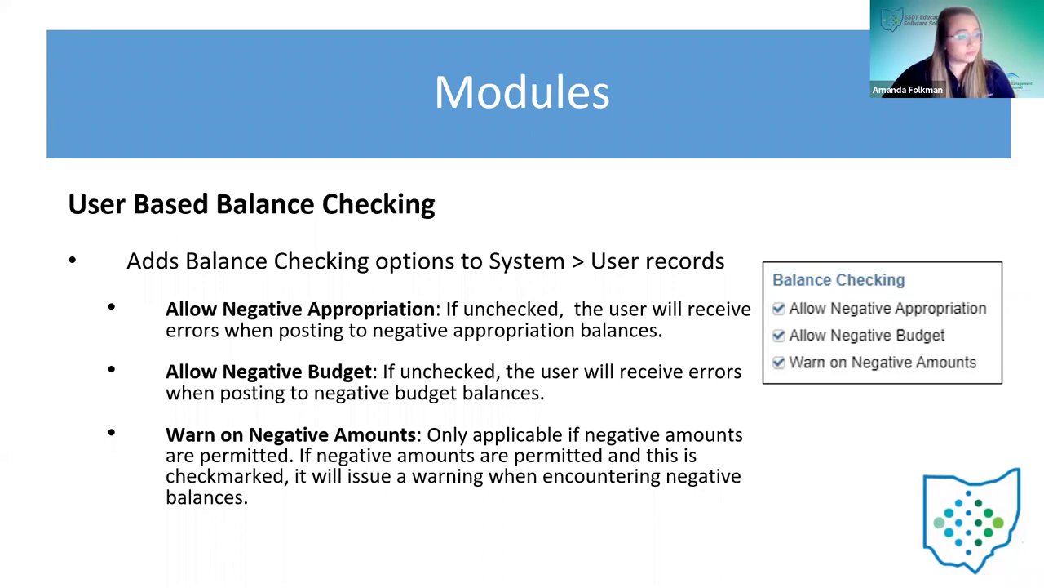
Return to the USPS application in Chrome and open its list of modules
{"action": "key", "text": "alt+Tab"}
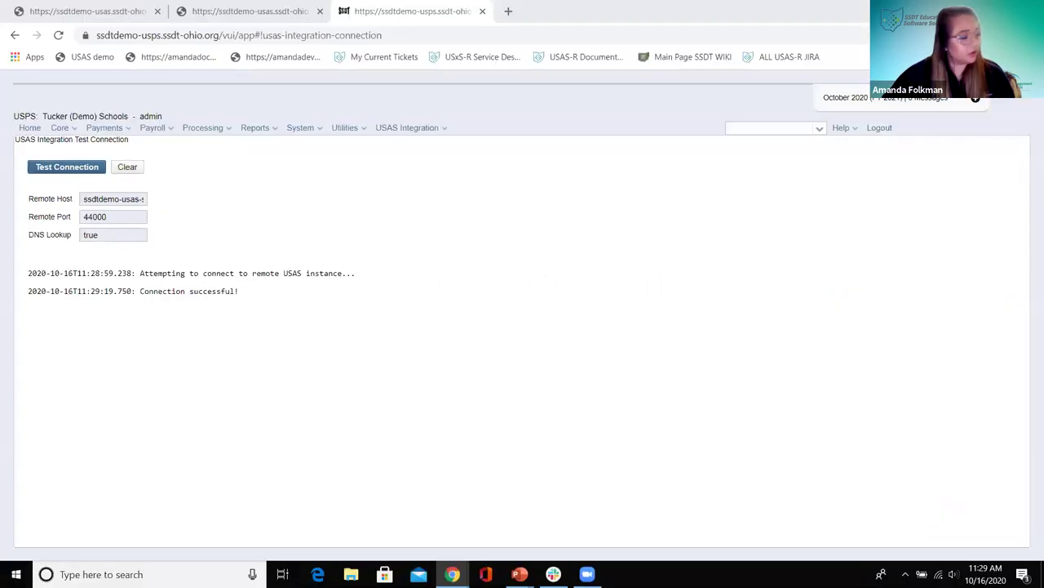
{"action": "left_click", "coordinate": [301, 132]}
{"action": "left_click", "coordinate": [318, 182]}
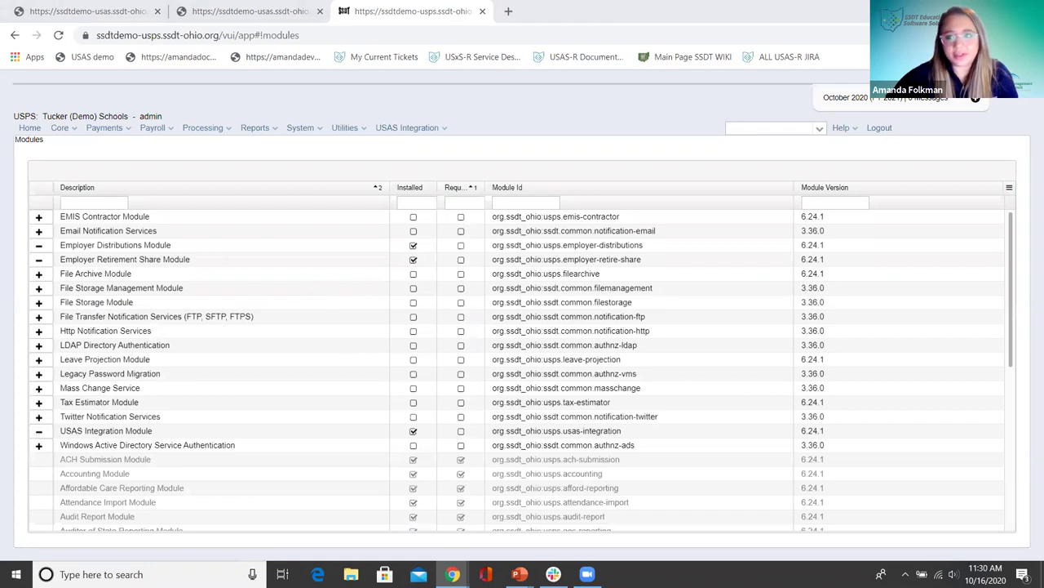
Log out of the USPS application and close its browser tab
{"action": "left_click", "coordinate": [880, 128]}
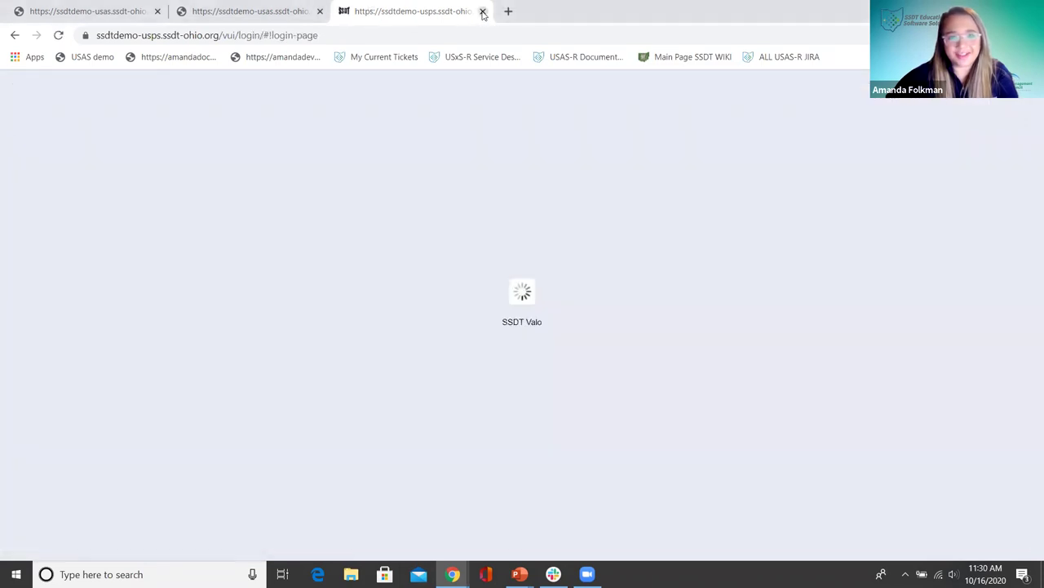
{"action": "left_click", "coordinate": [482, 11]}
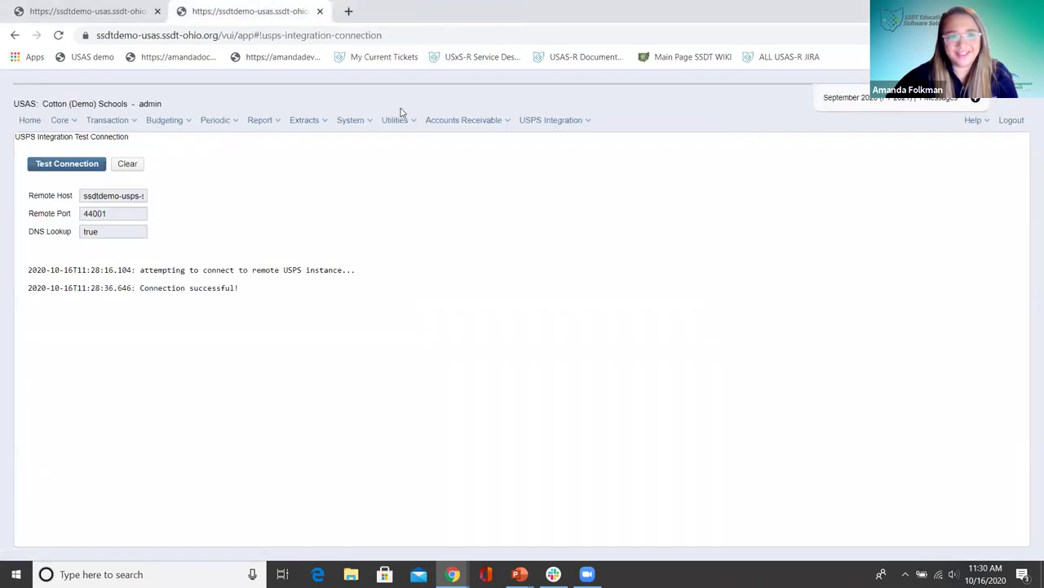
Open the USAS list of modules to check the User-Based Balance Checking Module
{"action": "left_click", "coordinate": [352, 122]}
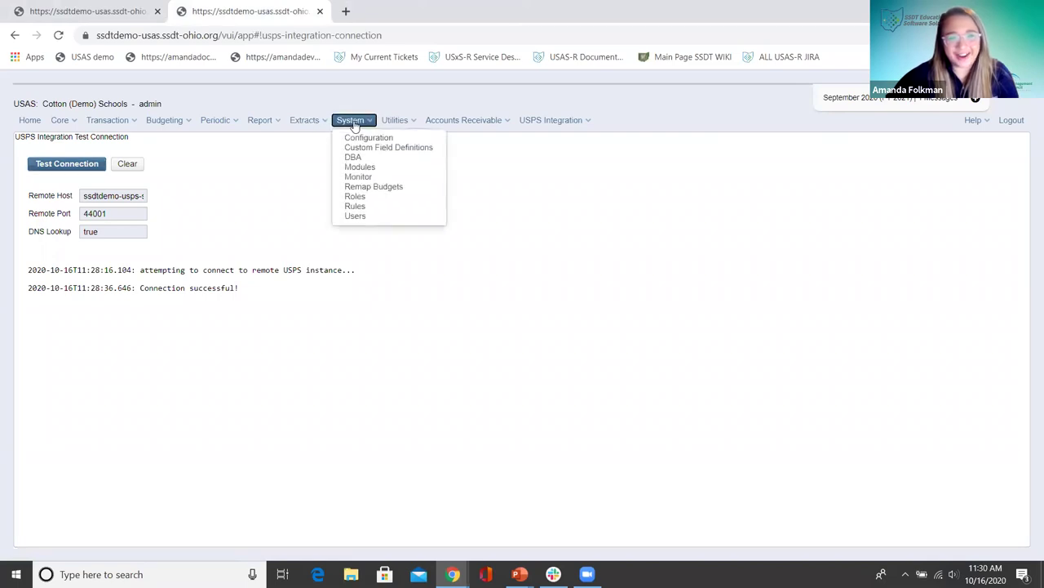
{"action": "left_click", "coordinate": [364, 167]}
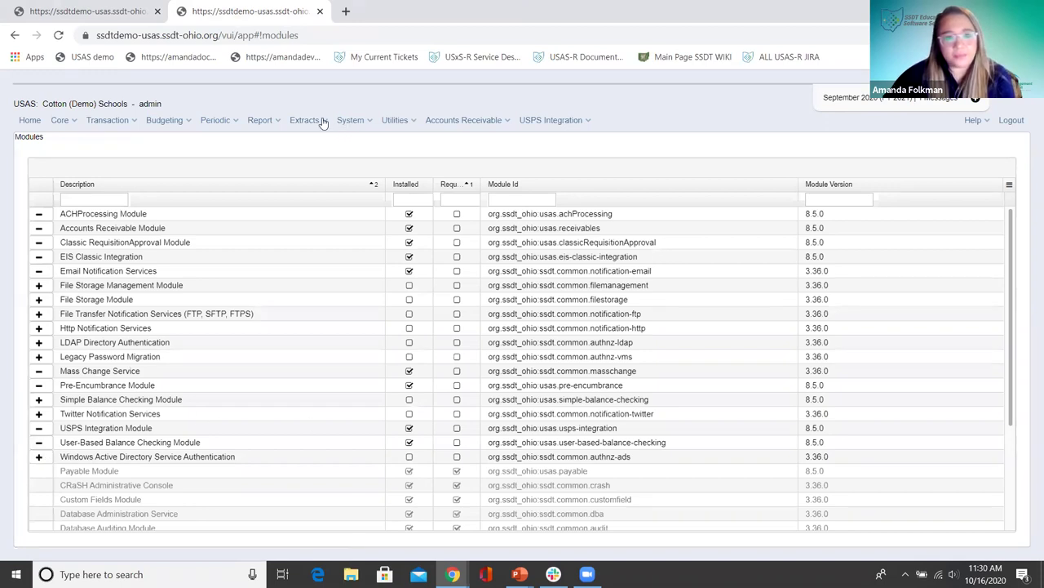
Open the system's user list and open the third user's record for editing to examine its Balance Checking options
{"action": "left_click", "coordinate": [350, 122]}
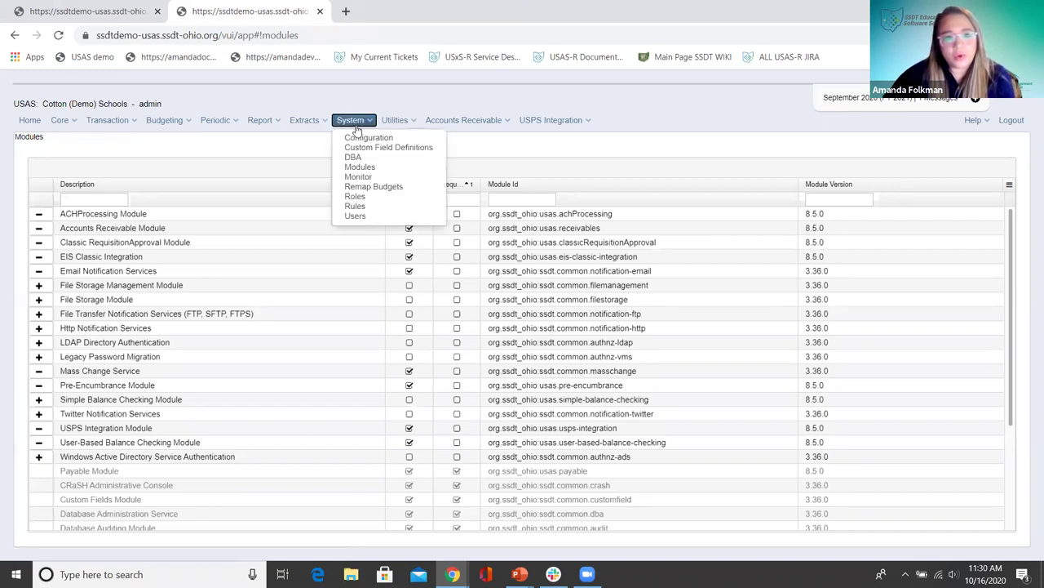
{"action": "left_click", "coordinate": [355, 215]}
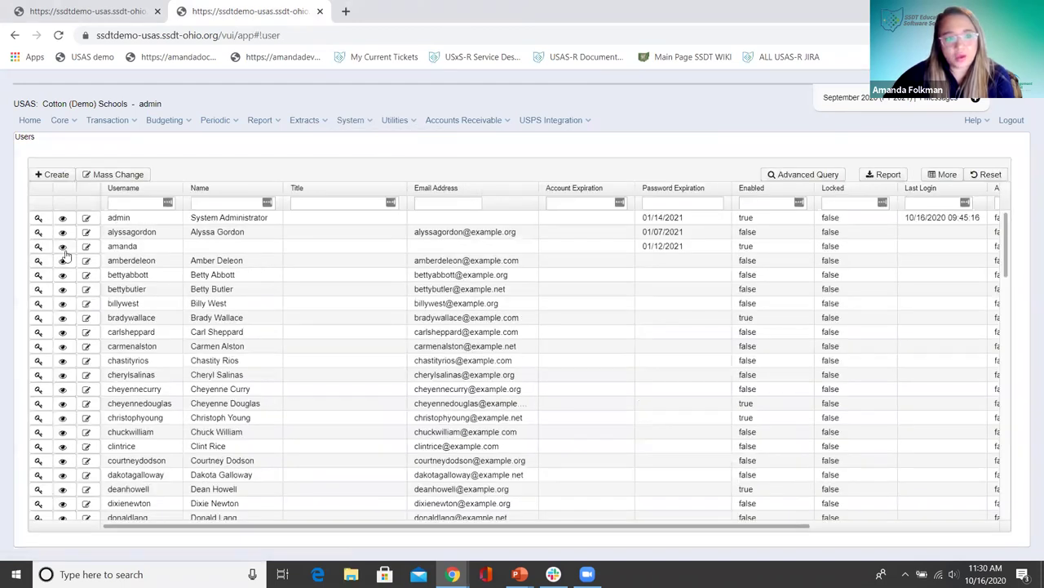
{"action": "left_click", "coordinate": [86, 246]}
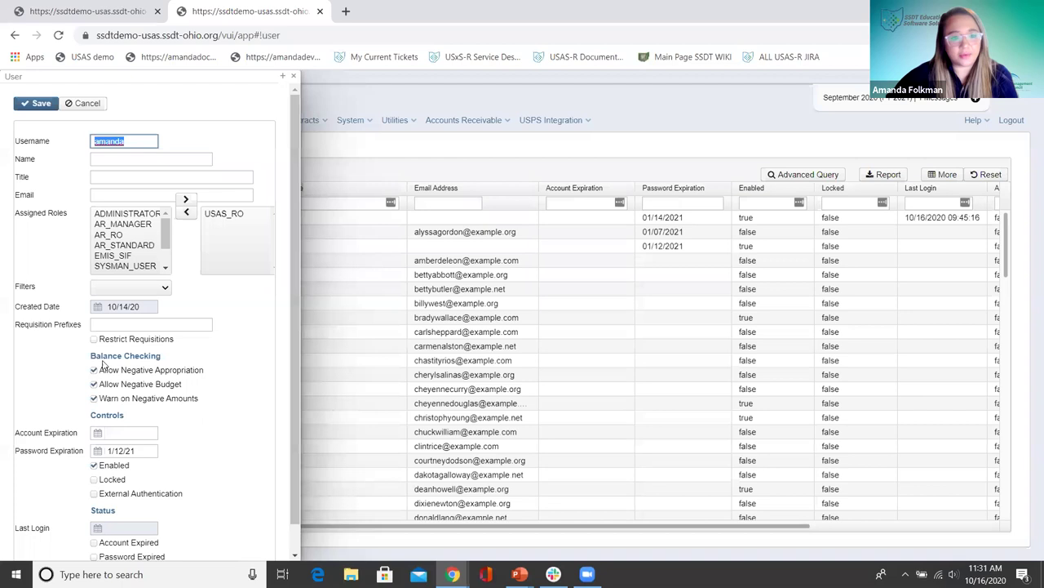
Clear Allow Negative Budget in the user's Balance Checking options, and close the record without saving
{"action": "left_click", "coordinate": [94, 384]}
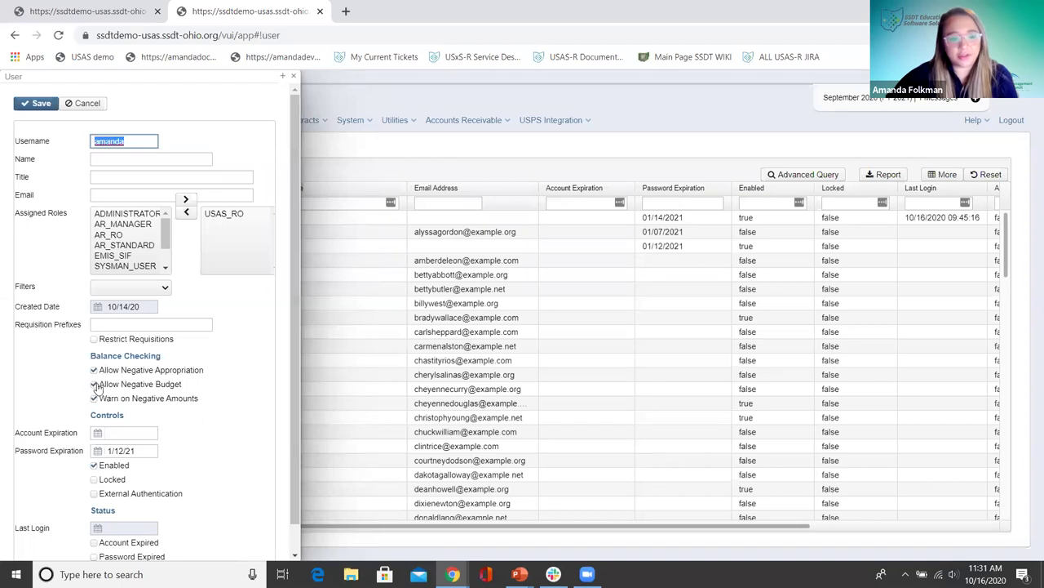
{"action": "left_click", "coordinate": [94, 397]}
{"action": "left_click", "coordinate": [93, 383]}
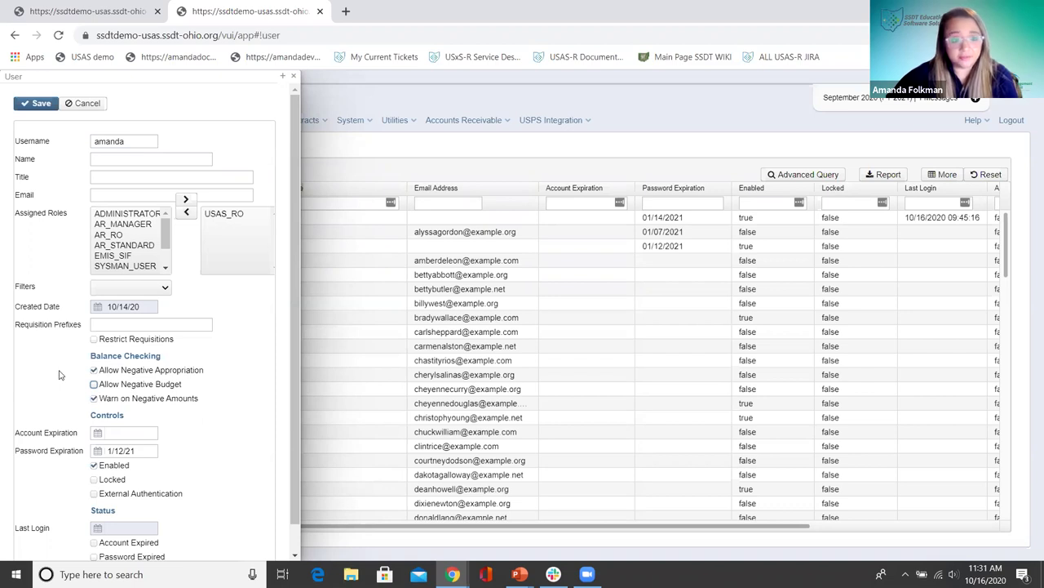
{"action": "left_click", "coordinate": [295, 78]}
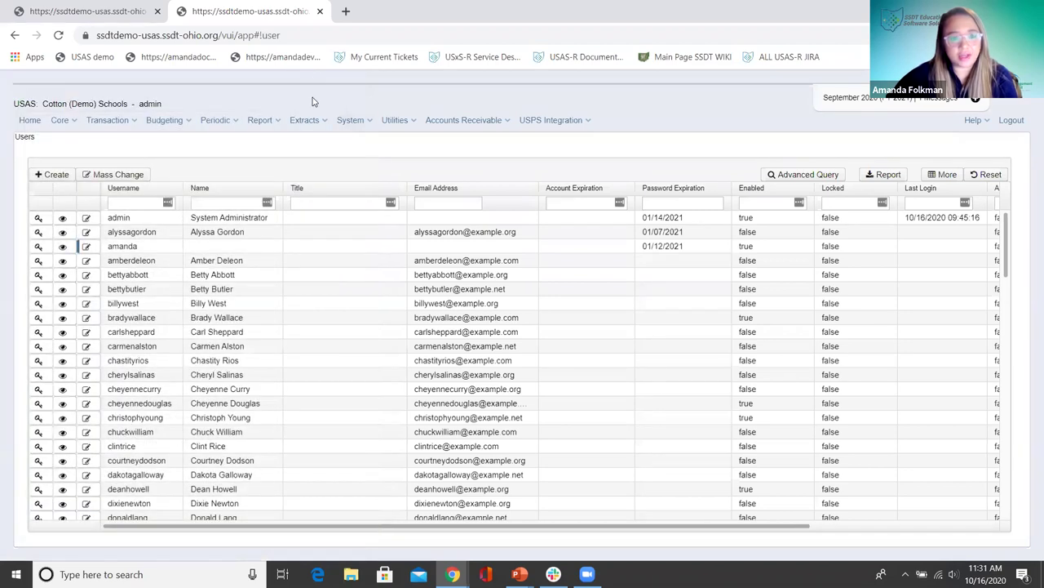
Open the system's Rules list and filter it by description %balance% and name %user%
{"action": "left_click", "coordinate": [363, 122]}
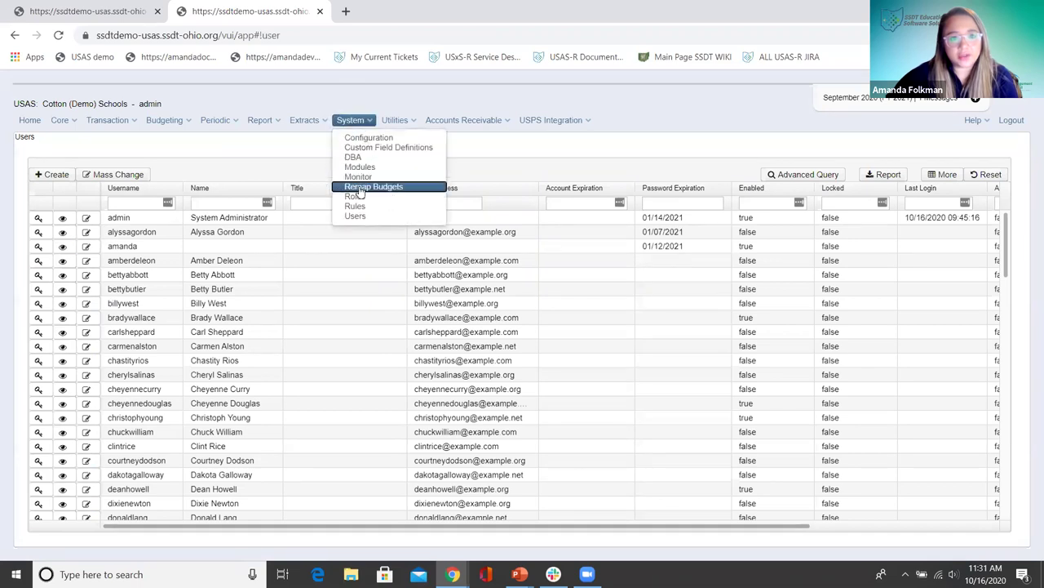
{"action": "left_click", "coordinate": [367, 209]}
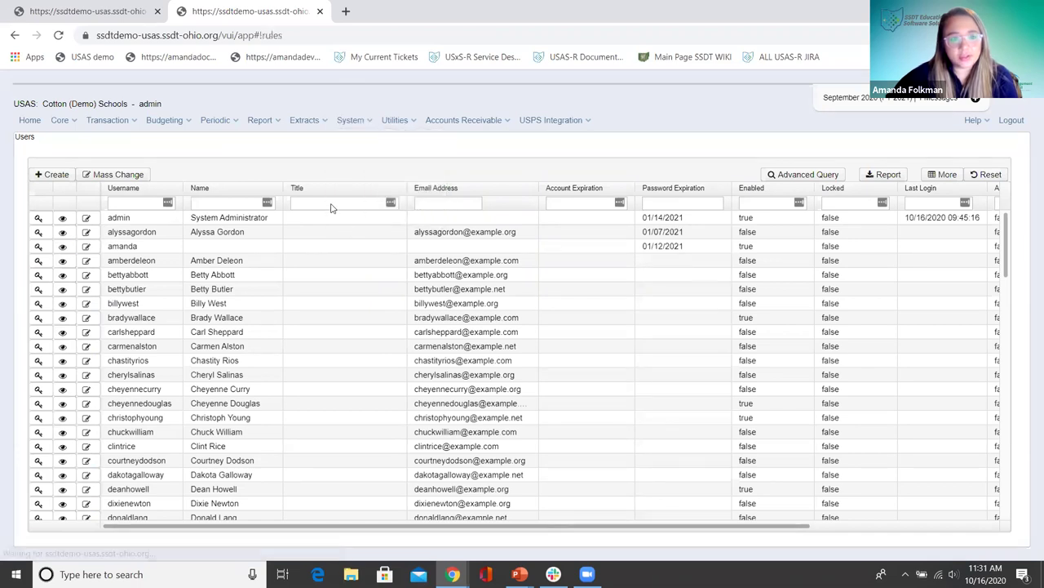
{"action": "left_click", "coordinate": [563, 203]}
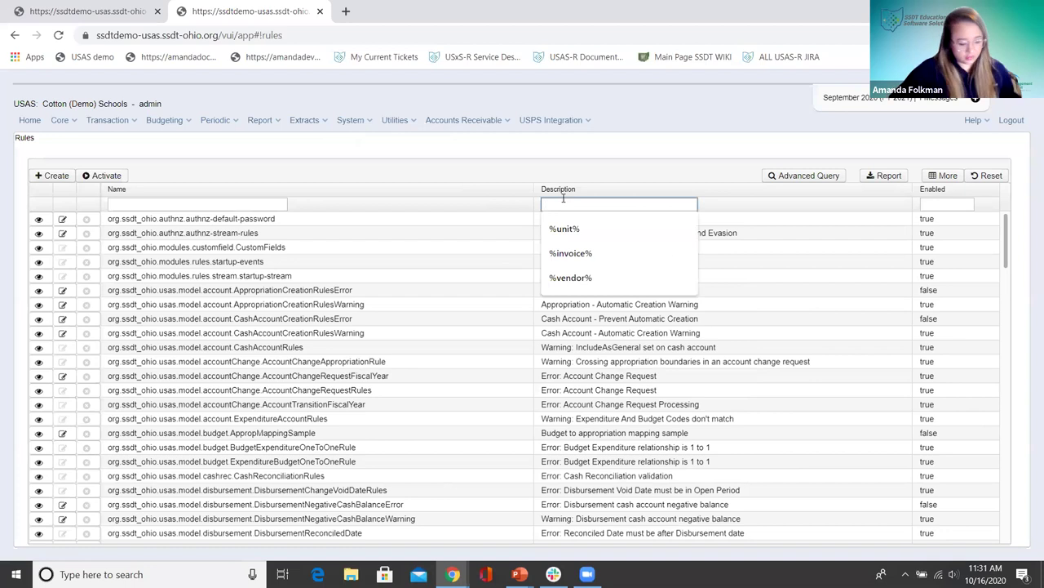
{"action": "type", "text": "%ba"}
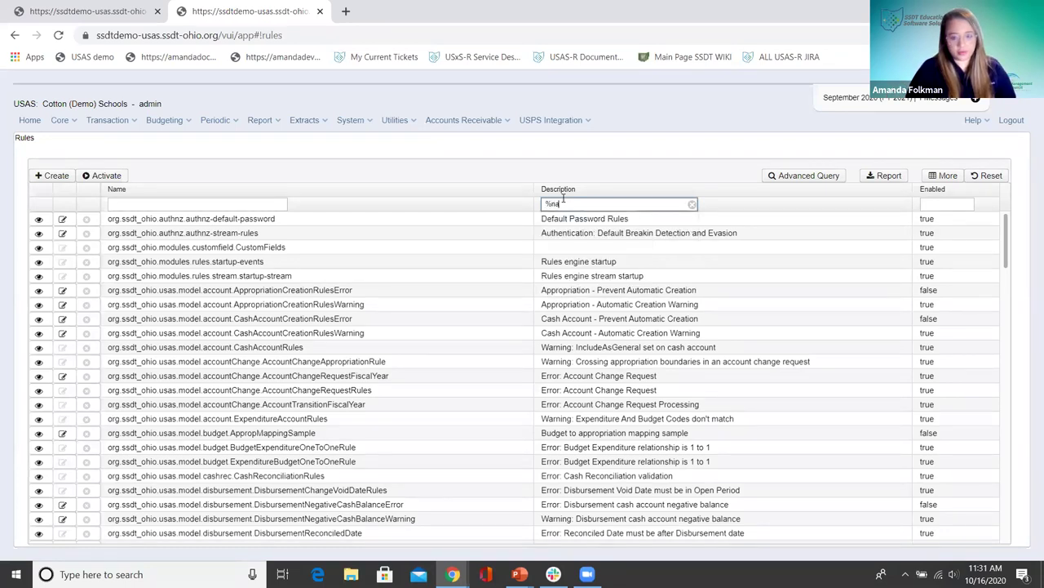
{"action": "type", "text": "lance%"}
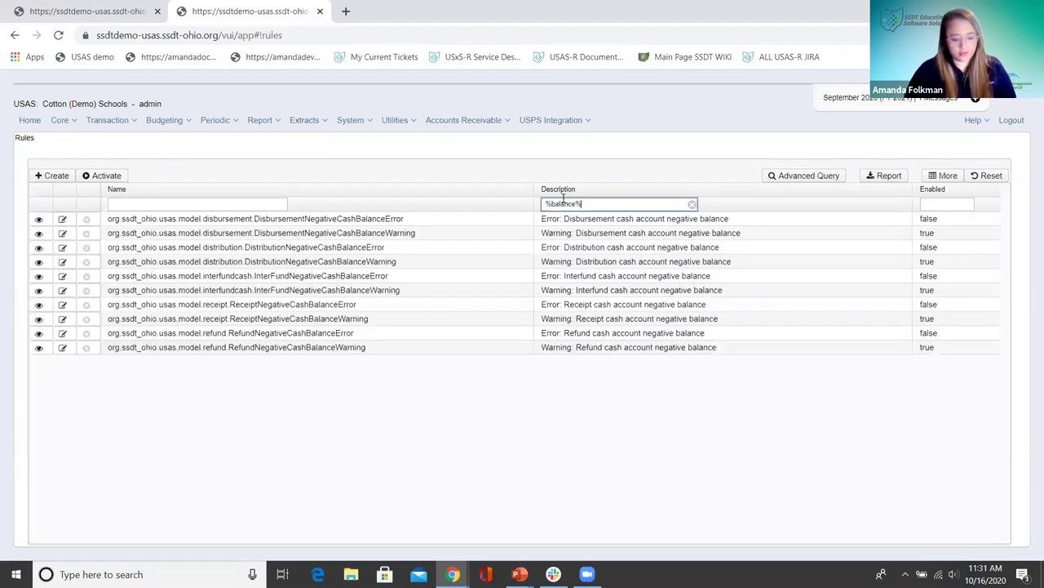
{"action": "left_click", "coordinate": [160, 203]}
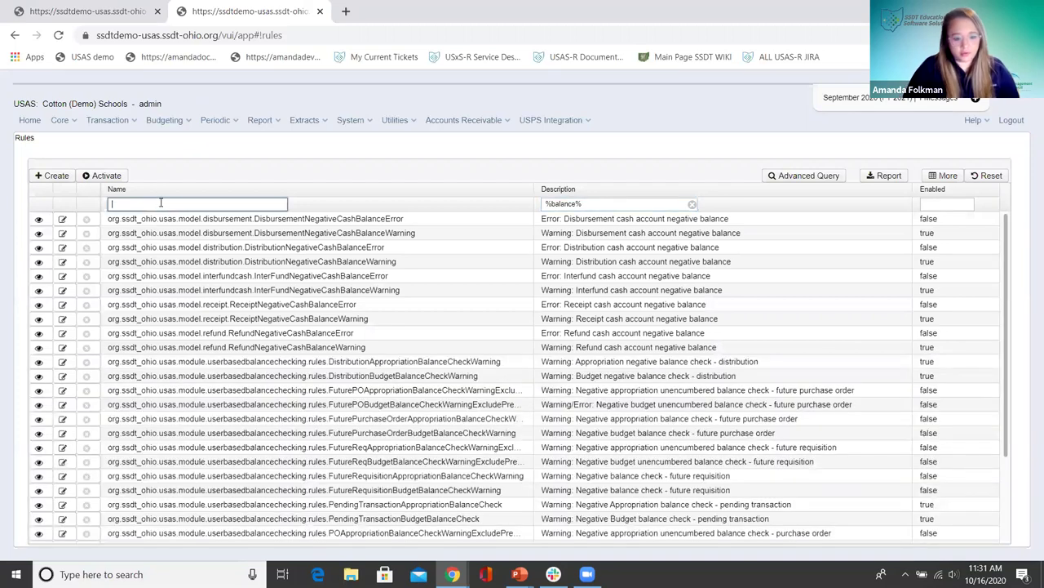
{"action": "type", "text": "%user"}
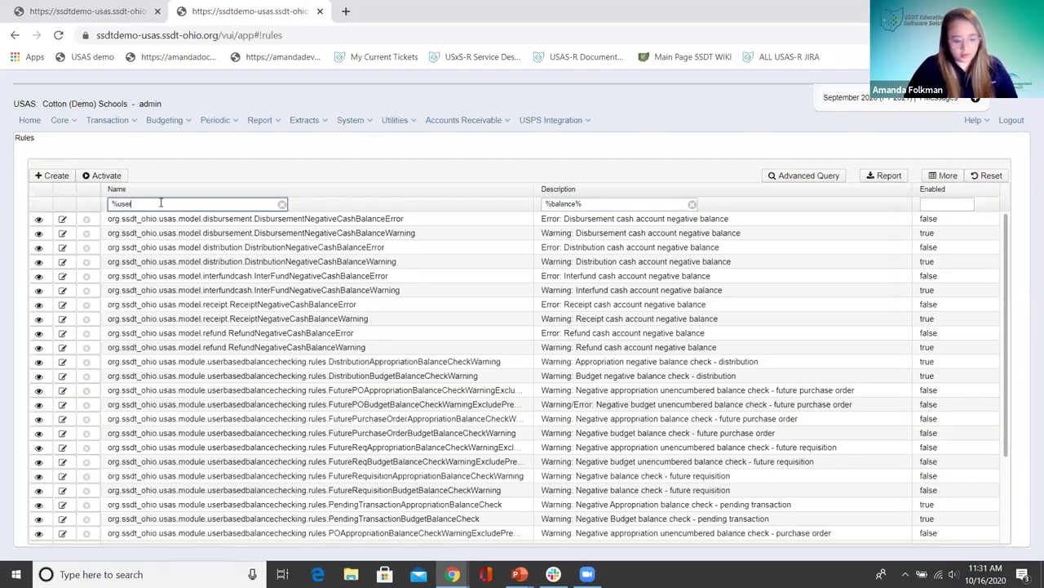
{"action": "type", "text": "%"}
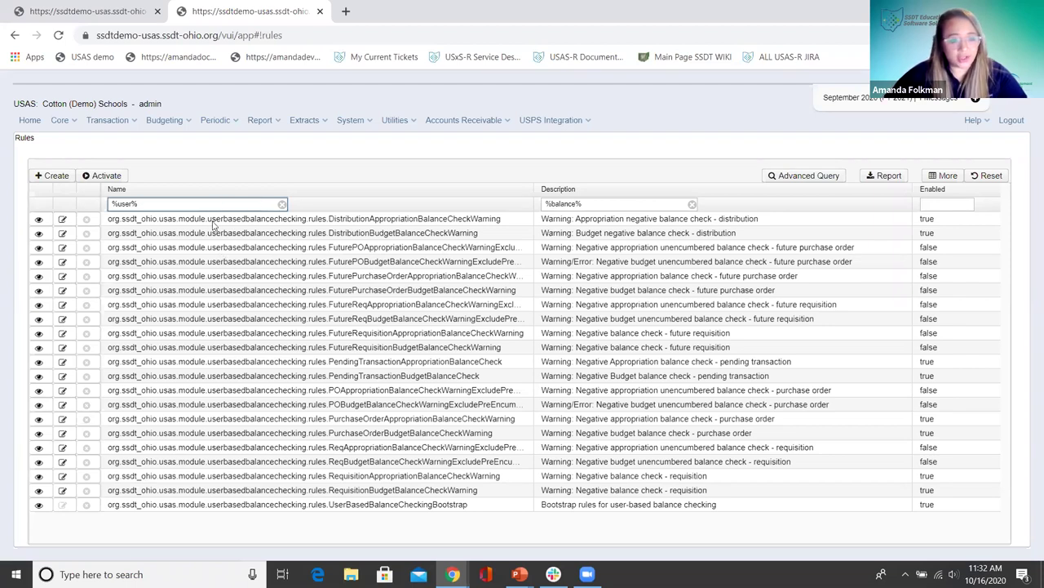
View and close the details of the distribution appropriation, requisition appropriation and POAppropriationBalanceCheckWarningExcludePreEncumbrance balance-checking rules in turn
{"action": "left_click_drag", "start_coordinate": [212, 219], "coordinate": [324, 225]}
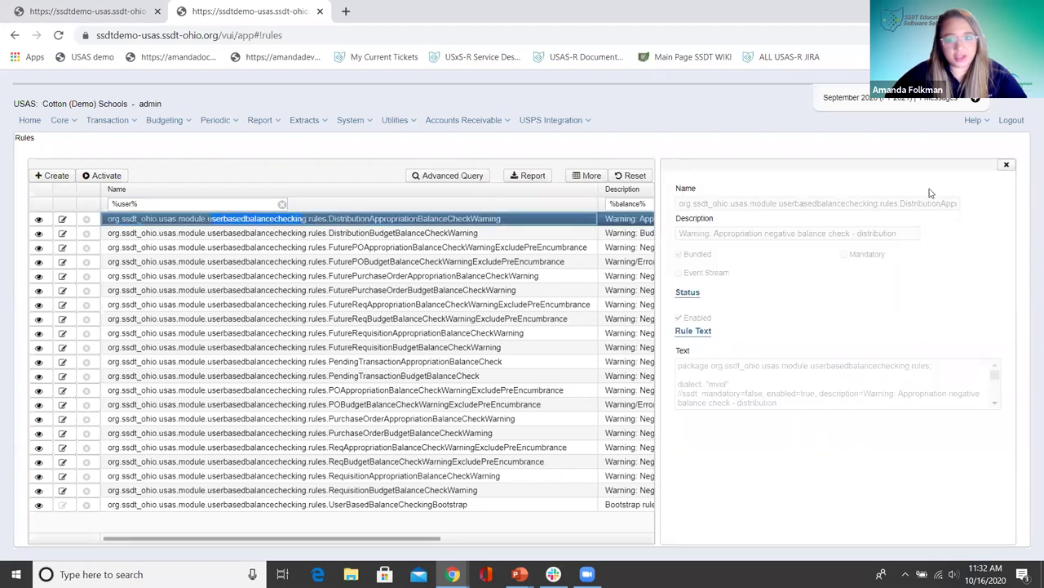
{"action": "left_click", "coordinate": [1008, 168]}
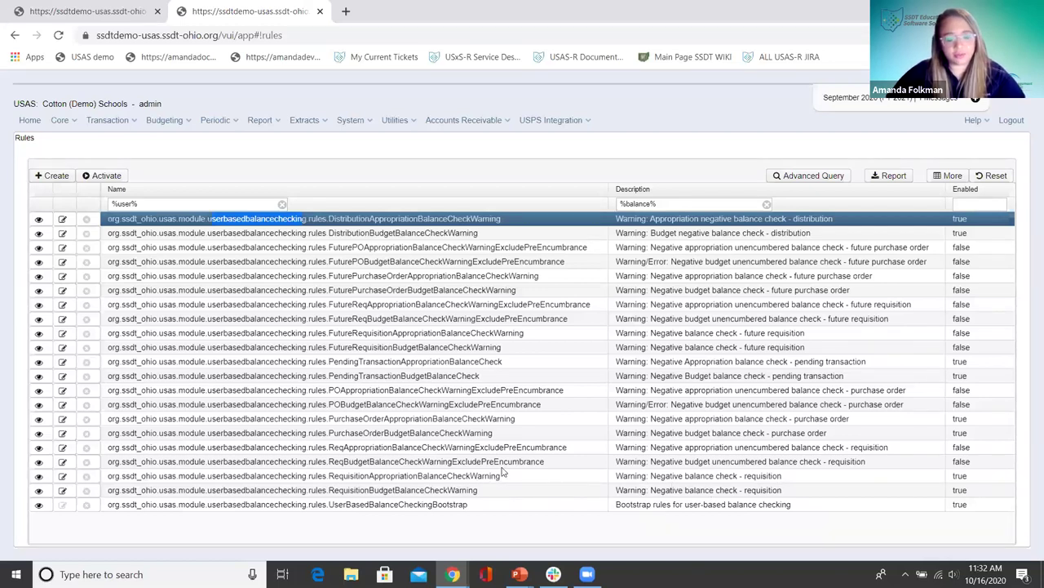
{"action": "double_click", "coordinate": [662, 477]}
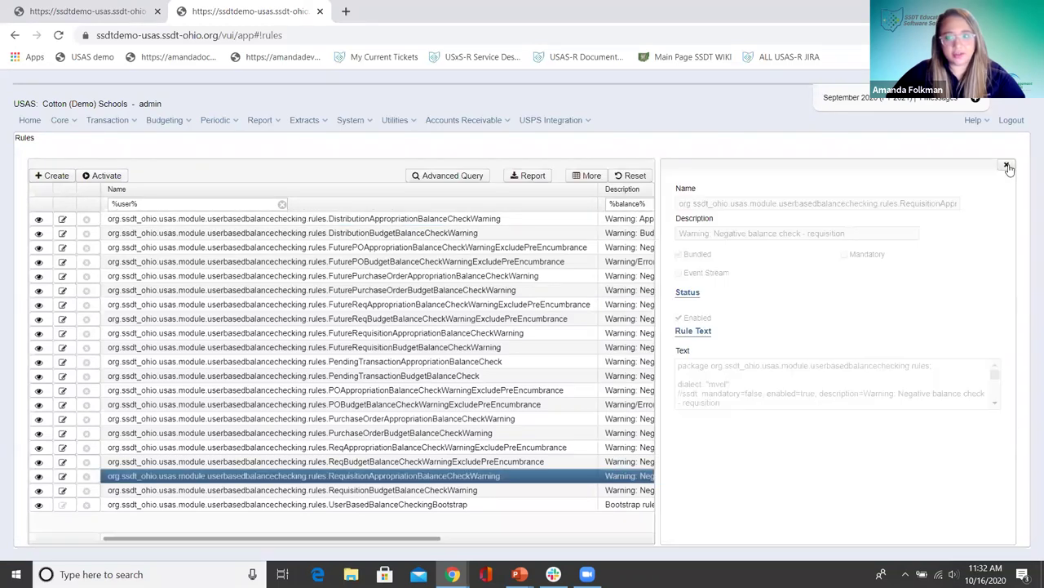
{"action": "left_click", "coordinate": [1007, 166]}
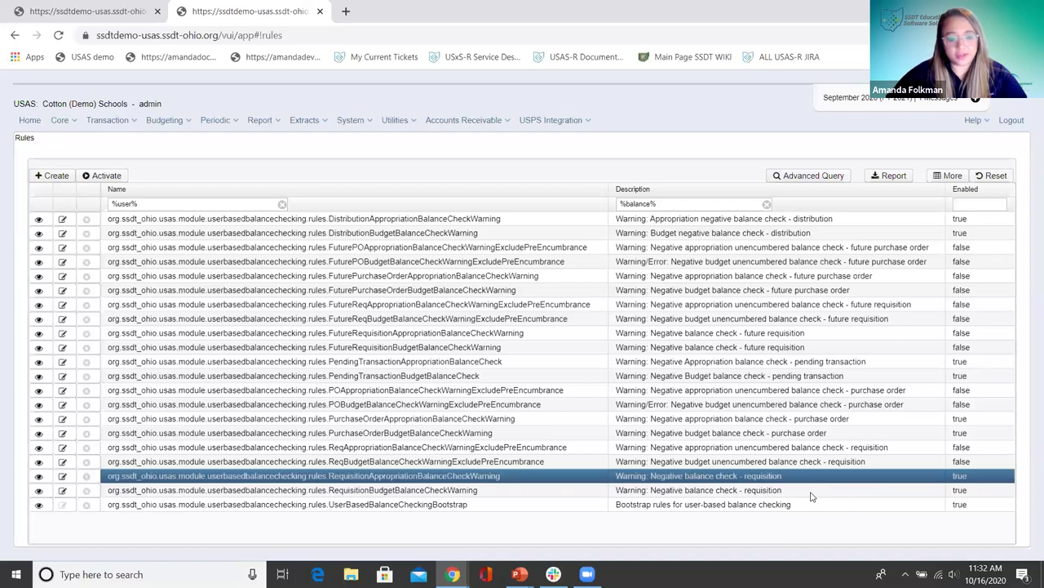
{"action": "left_click", "coordinate": [604, 393]}
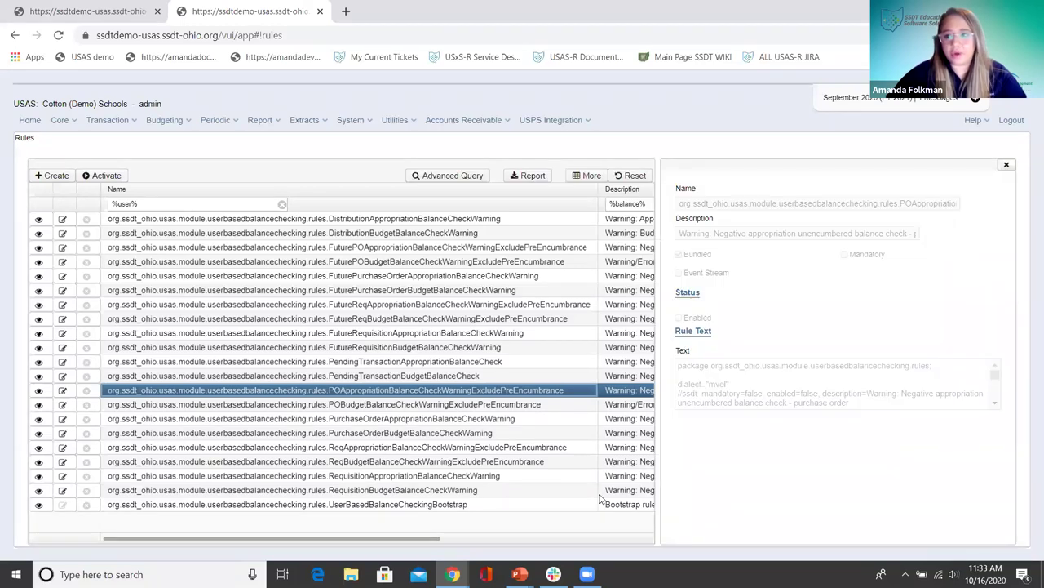
{"action": "left_click", "coordinate": [1006, 164]}
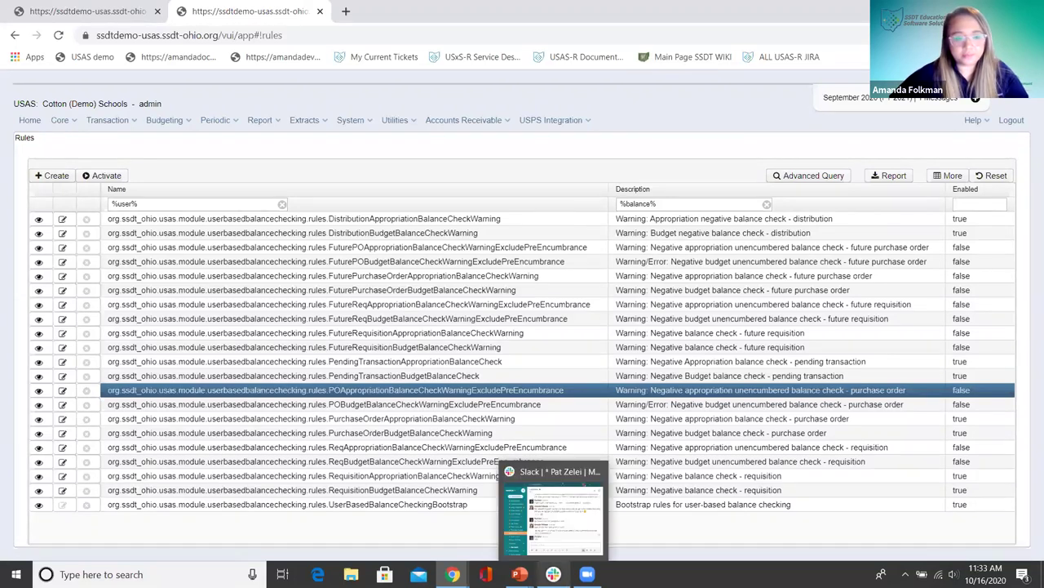
Switch to the PowerPoint slide show and advance to the Require Restart of Instance slide
{"action": "left_click", "coordinate": [553, 573]}
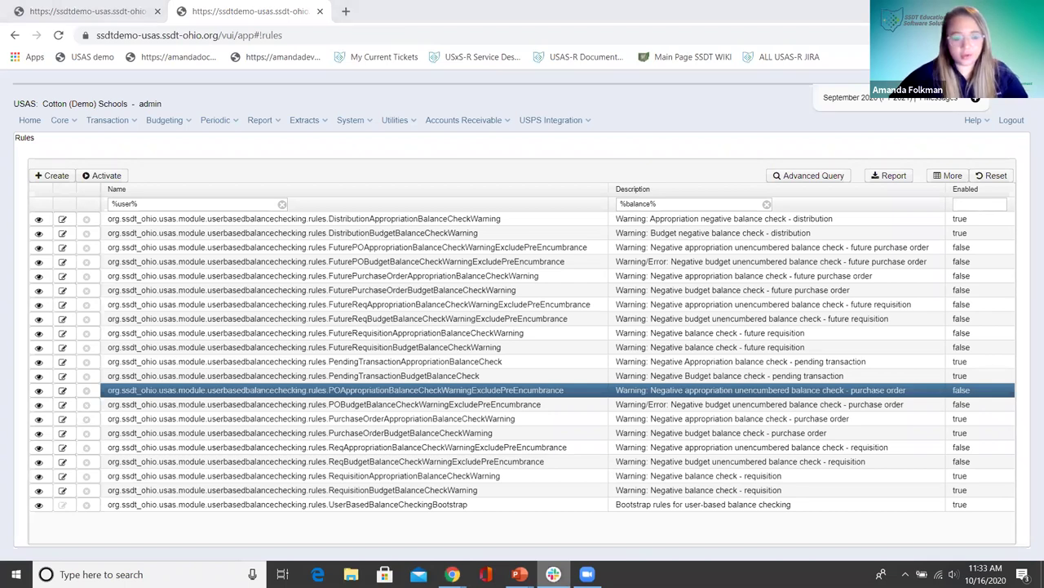
{"action": "key", "text": "alt+Tab"}
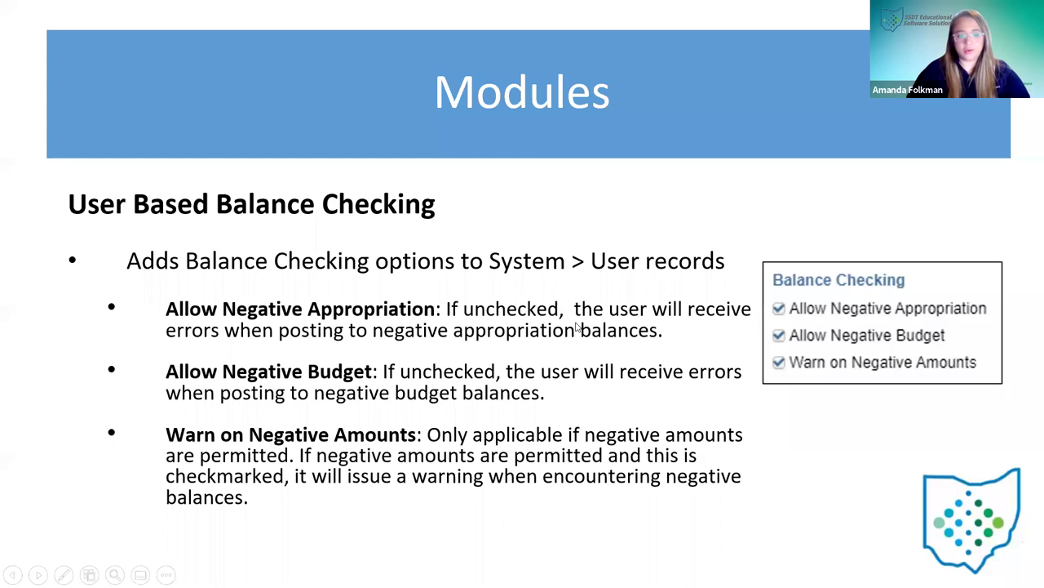
{"action": "key", "text": "Right"}
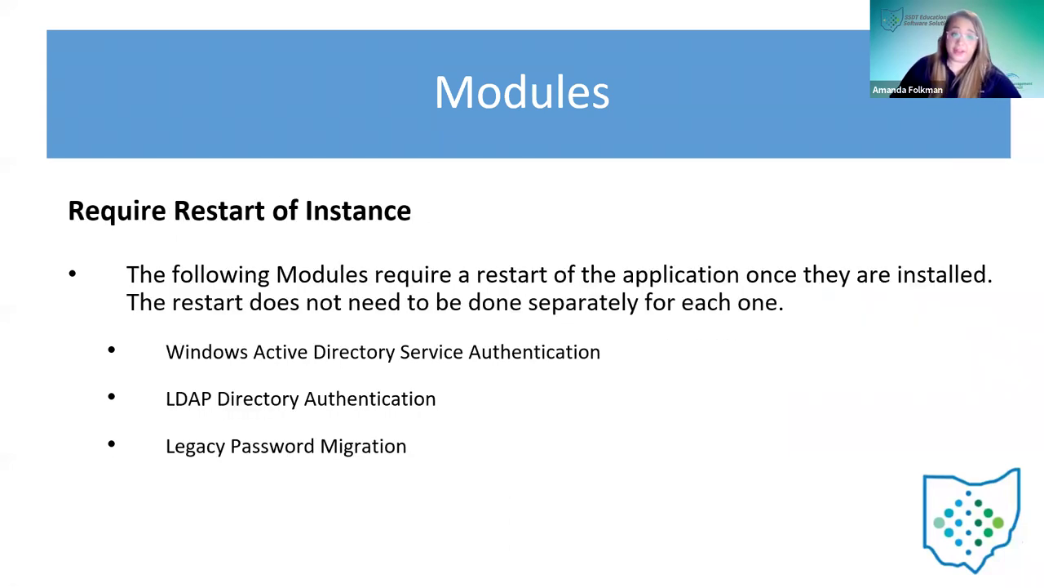